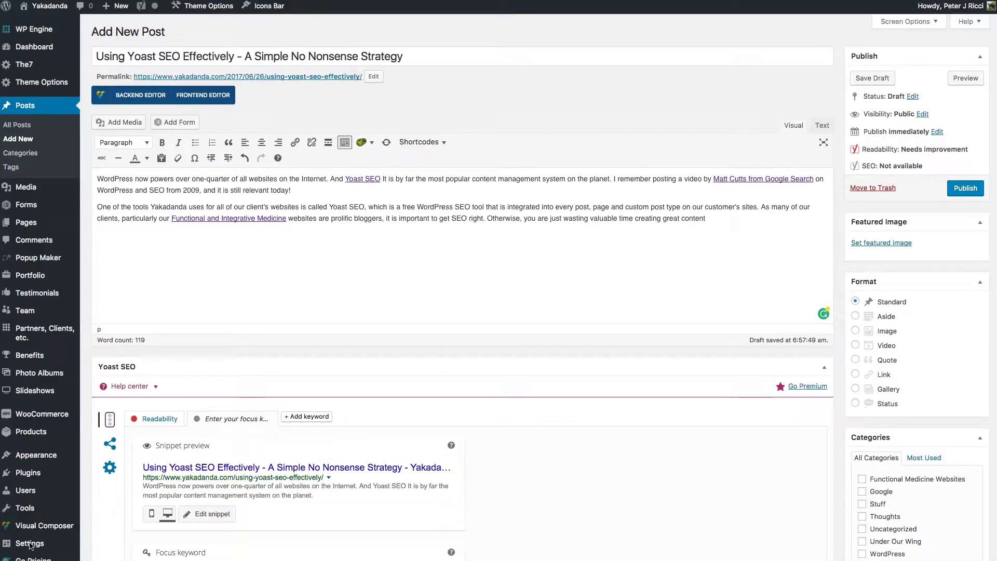
Look through the SEO plugin's settings pages, including Titles & Metas, Social, Search Console and AMP
{"action": "mouse_move", "coordinate": [31, 543]}
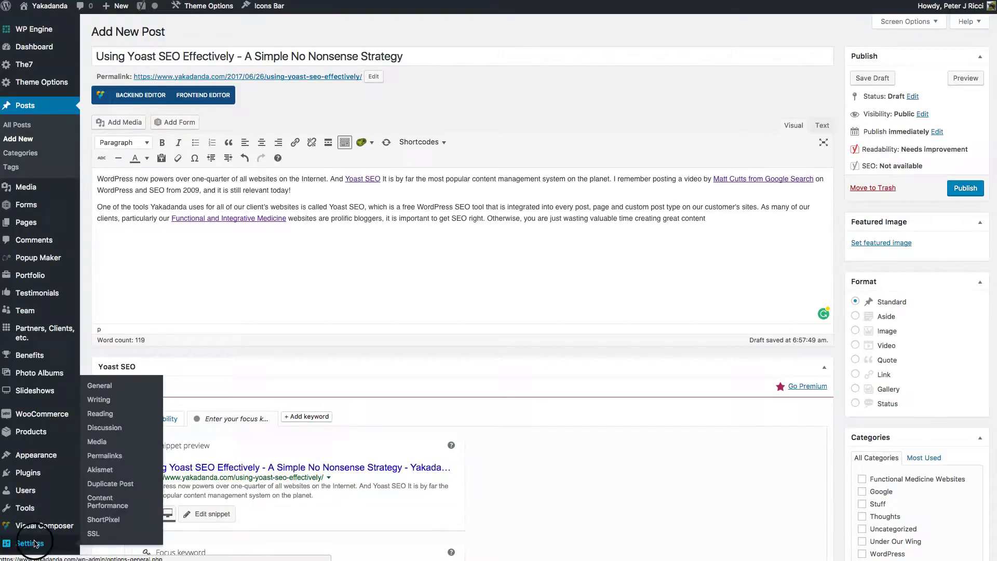
{"action": "scroll", "coordinate": [49, 510], "scroll_direction": "down", "scroll_amount": 5}
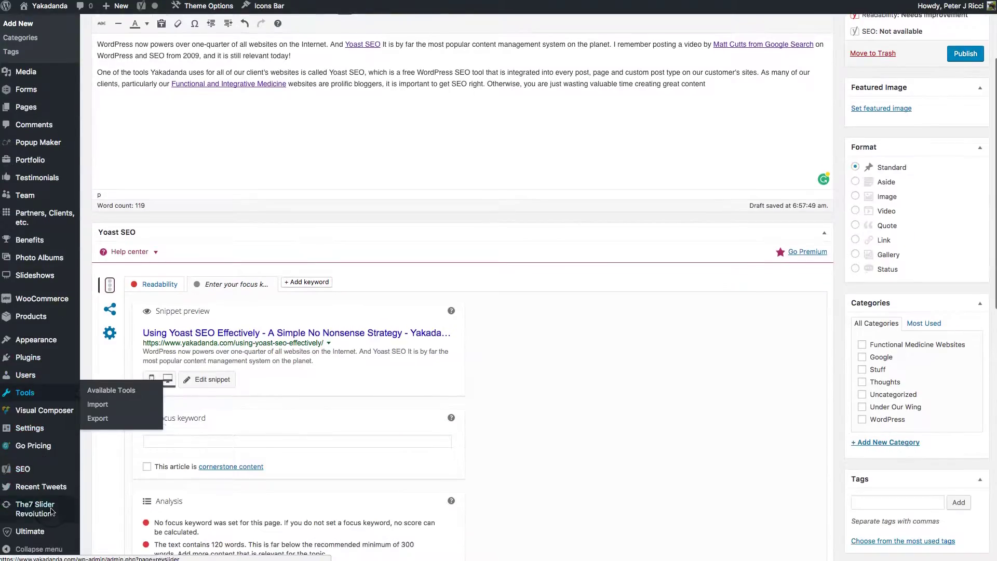
{"action": "mouse_move", "coordinate": [22, 469]}
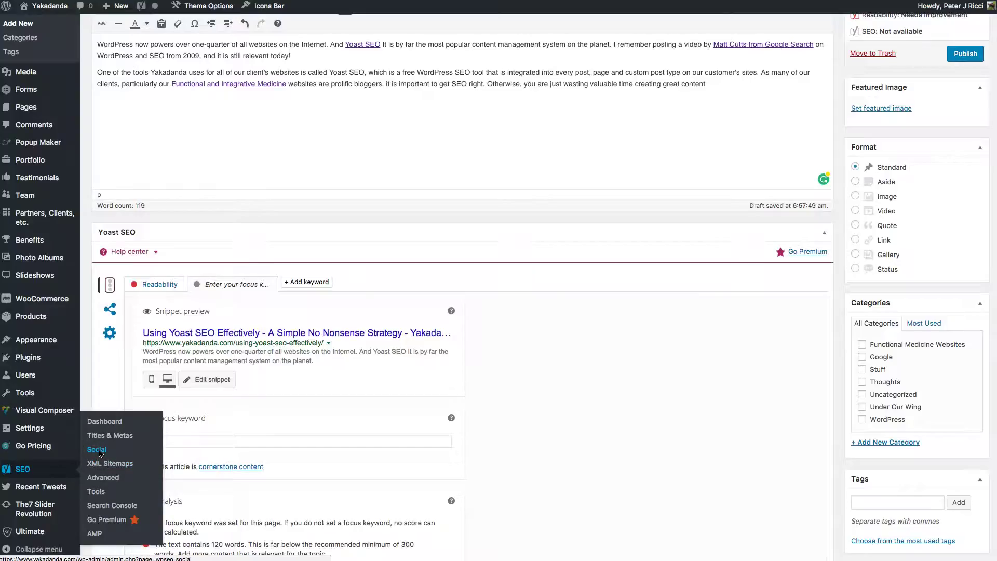
{"action": "left_click", "coordinate": [109, 437]}
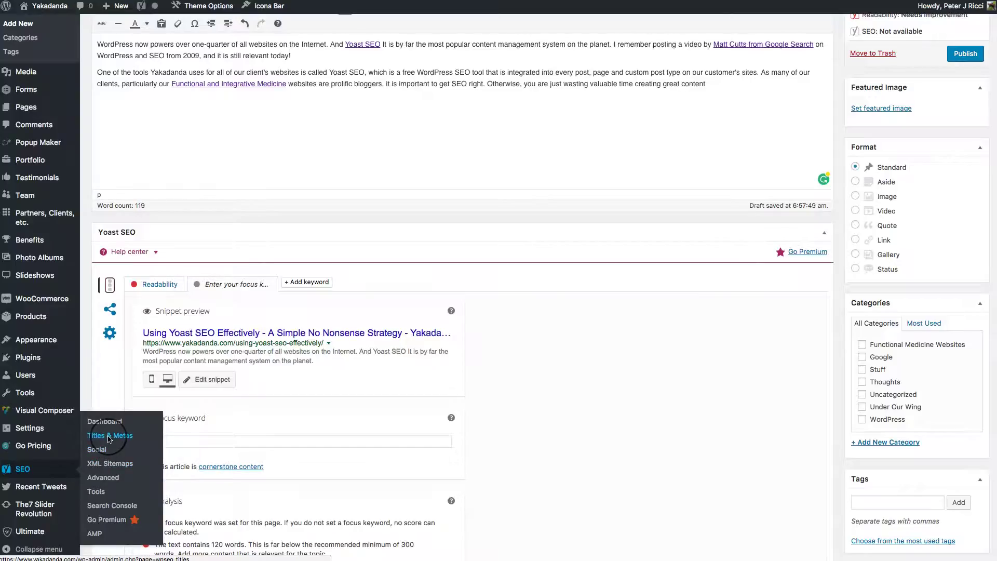
{"action": "left_click", "coordinate": [108, 507]}
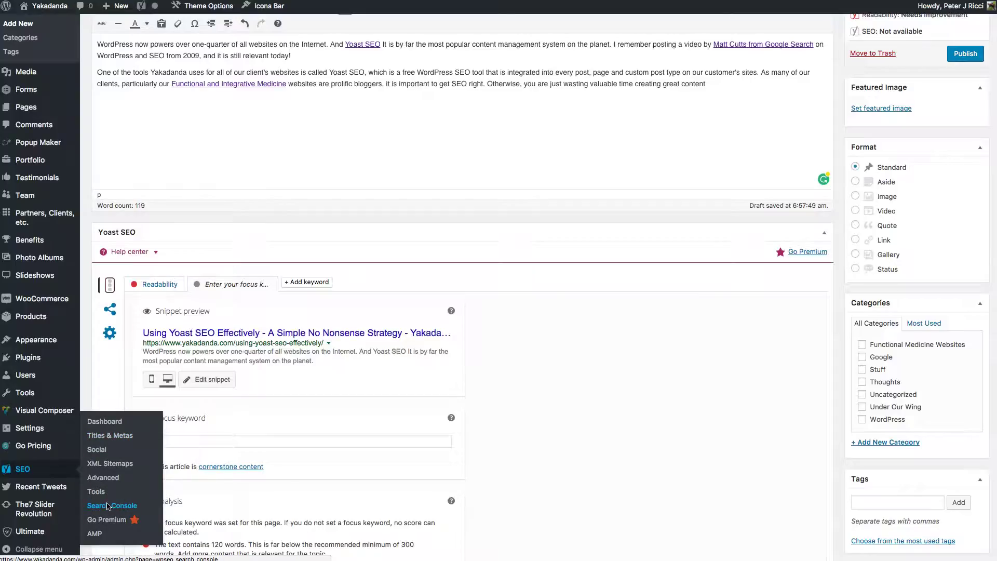
{"action": "left_click", "coordinate": [95, 535]}
{"action": "scroll", "coordinate": [415, 197], "scroll_direction": "up", "scroll_amount": 3}
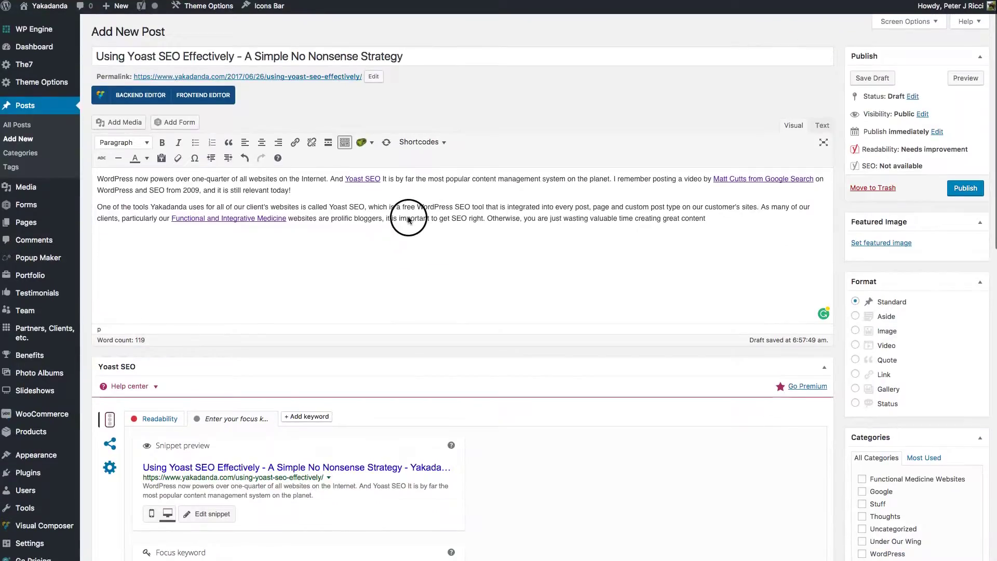
Examine the post title and the phrase "Yoast SEO" within it as a possible focus keyword
{"action": "triple_click", "coordinate": [346, 60]}
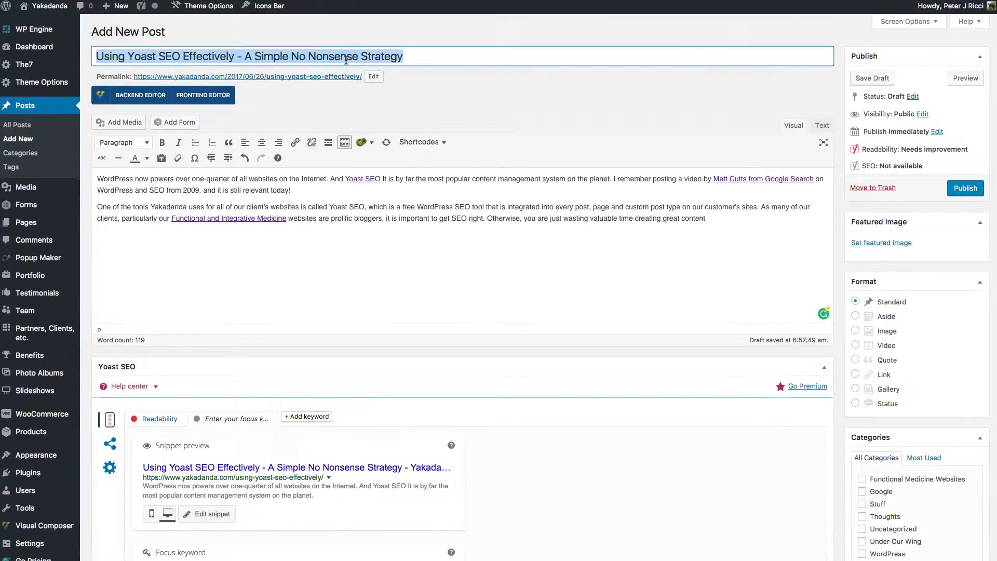
{"action": "left_click", "coordinate": [432, 72]}
{"action": "triple_click", "coordinate": [385, 56]}
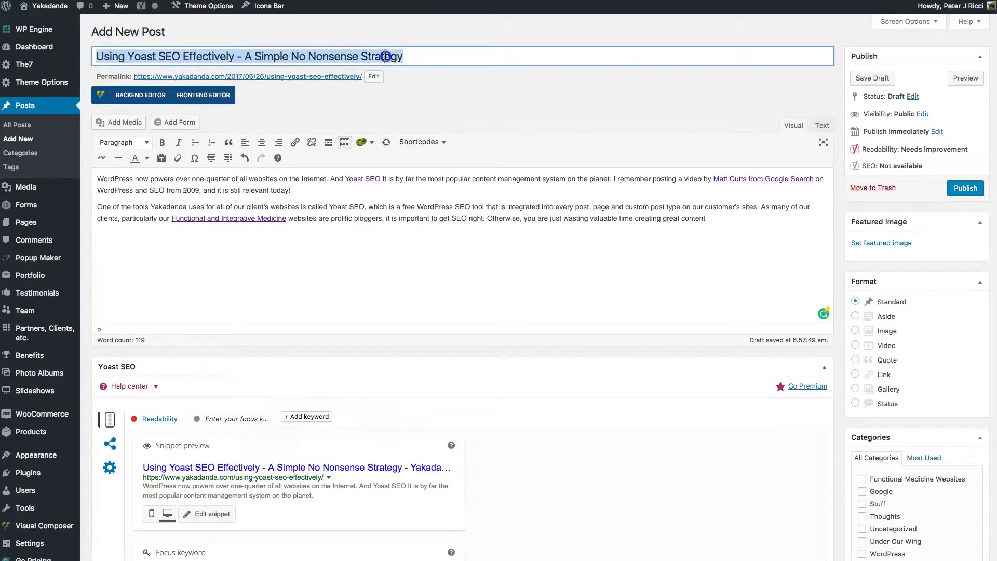
{"action": "left_click", "coordinate": [439, 96]}
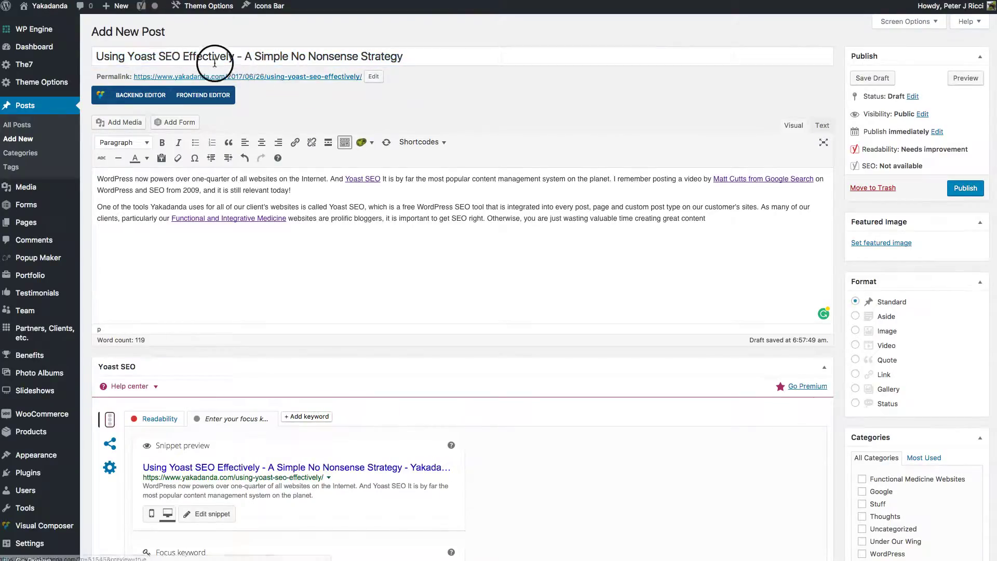
{"action": "left_click", "coordinate": [182, 56]}
{"action": "left_click_drag", "start_coordinate": [128, 56], "coordinate": [176, 55]}
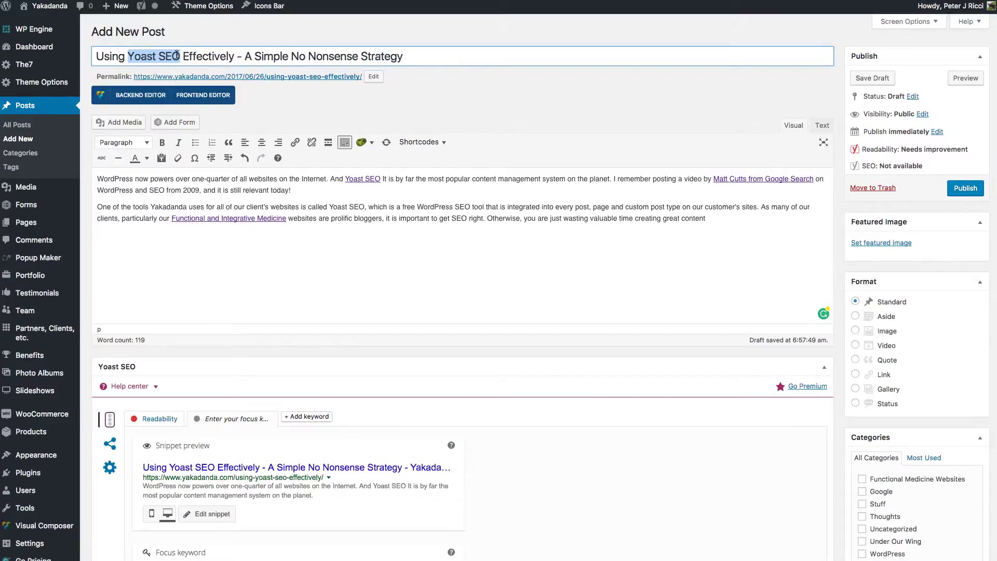
{"action": "left_click", "coordinate": [535, 122]}
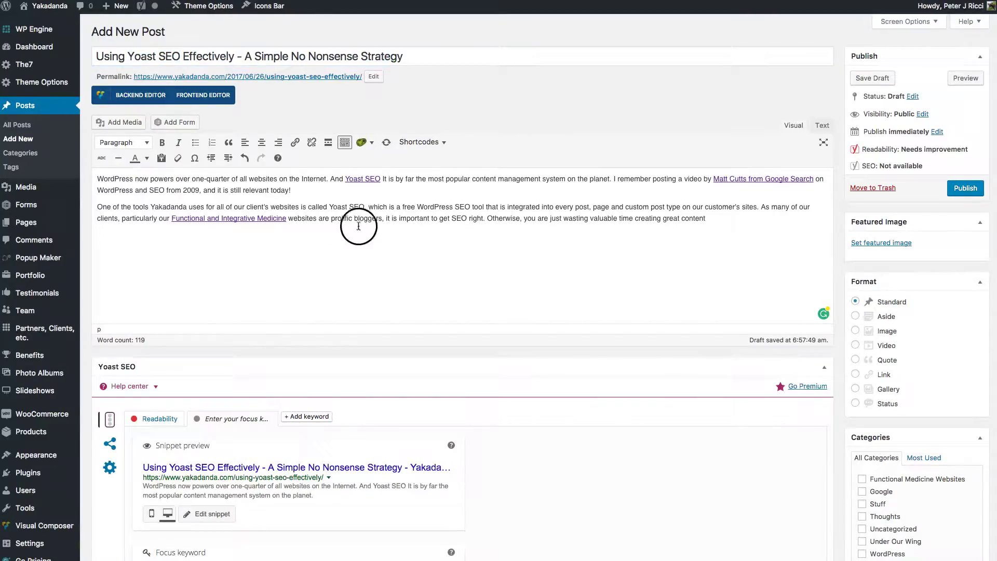
Copy "Yoast SEO" from the post title into the focus keyword and shorten it to "Yoast"
{"action": "scroll", "coordinate": [363, 229], "scroll_direction": "down", "scroll_amount": 5}
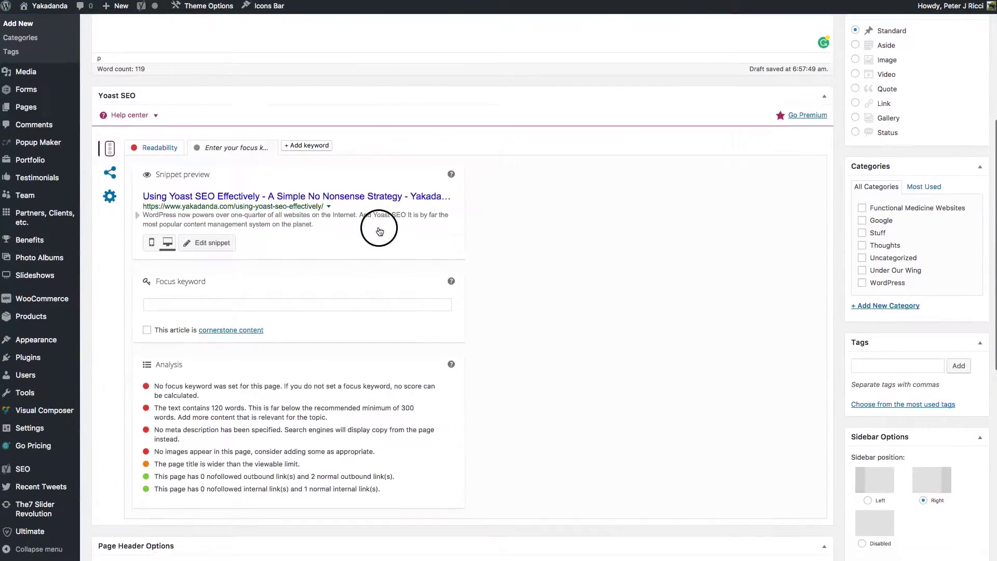
{"action": "scroll", "coordinate": [379, 231], "scroll_direction": "up", "scroll_amount": 5}
{"action": "left_click_drag", "start_coordinate": [180, 56], "coordinate": [131, 56]}
{"action": "key", "text": "ctrl+c"}
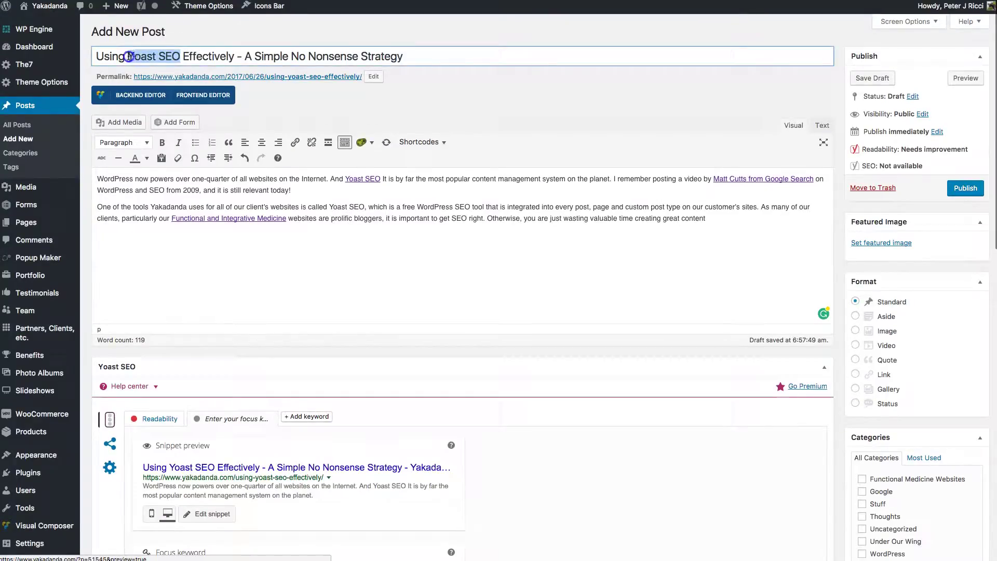
{"action": "scroll", "coordinate": [442, 258], "scroll_direction": "down", "scroll_amount": 4}
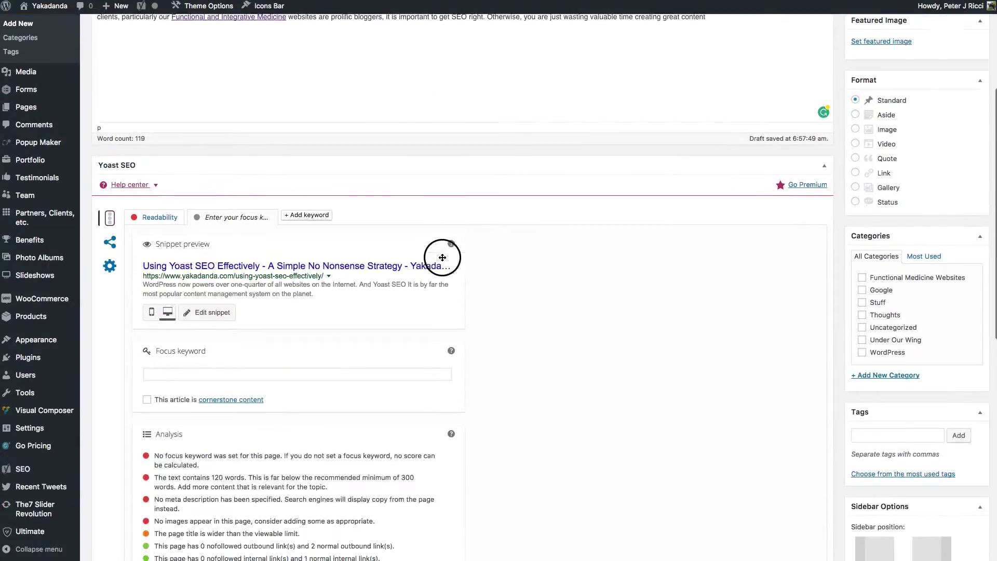
{"action": "scroll", "coordinate": [443, 258], "scroll_direction": "down", "scroll_amount": 1}
{"action": "left_click", "coordinate": [171, 300]}
{"action": "key", "text": "ctrl+v"}
{"action": "double_click", "coordinate": [180, 301]}
{"action": "key", "text": "BackSpace"}
{"action": "key", "text": "BackSpace"}
{"action": "left_click", "coordinate": [614, 244]}
Review the SEO analysis for the focus keyword, including the items on text length and page title width
{"action": "scroll", "coordinate": [629, 250], "scroll_direction": "down", "scroll_amount": 3}
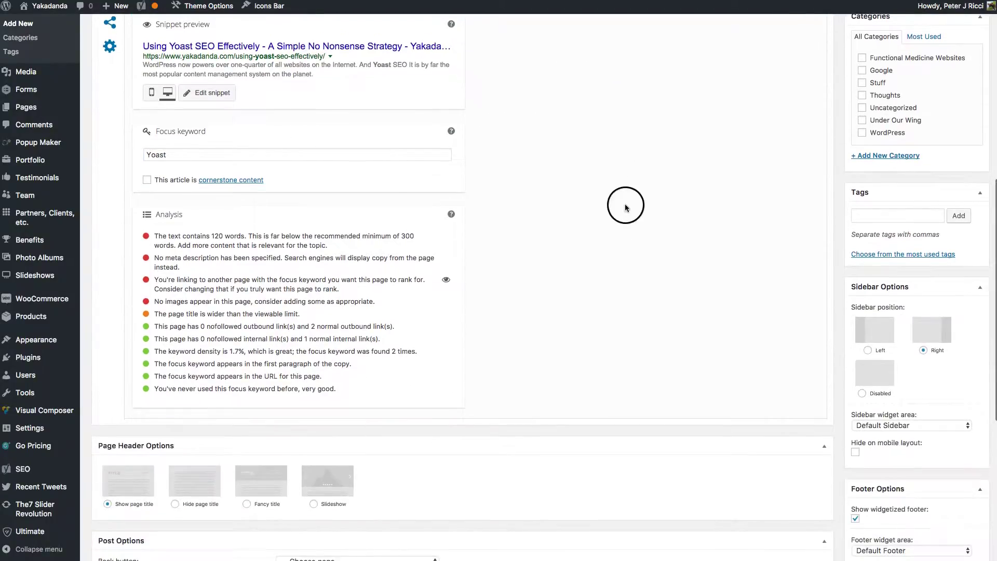
{"action": "mouse_move", "coordinate": [154, 236]}
{"action": "left_mouse_down"}
{"action": "mouse_move", "coordinate": [332, 248]}
{"action": "mouse_move", "coordinate": [149, 238]}
{"action": "left_mouse_up"}
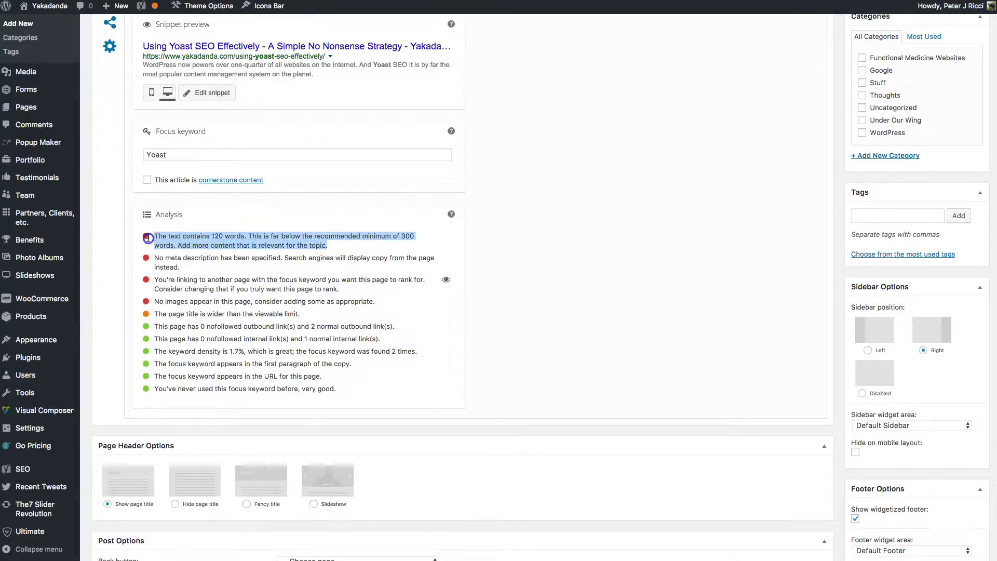
{"action": "left_click", "coordinate": [361, 236]}
{"action": "left_click", "coordinate": [146, 240]}
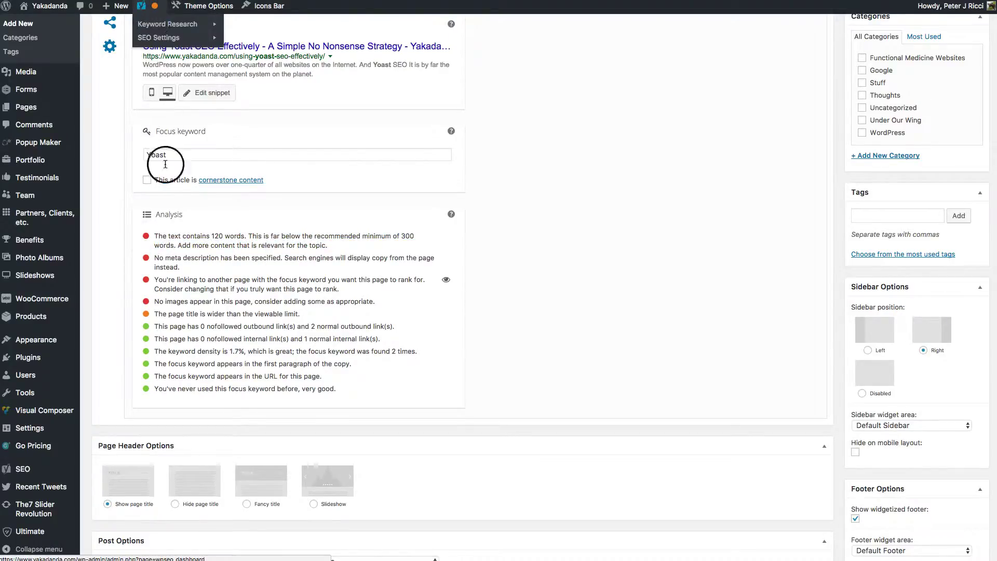
{"action": "left_click", "coordinate": [178, 235]}
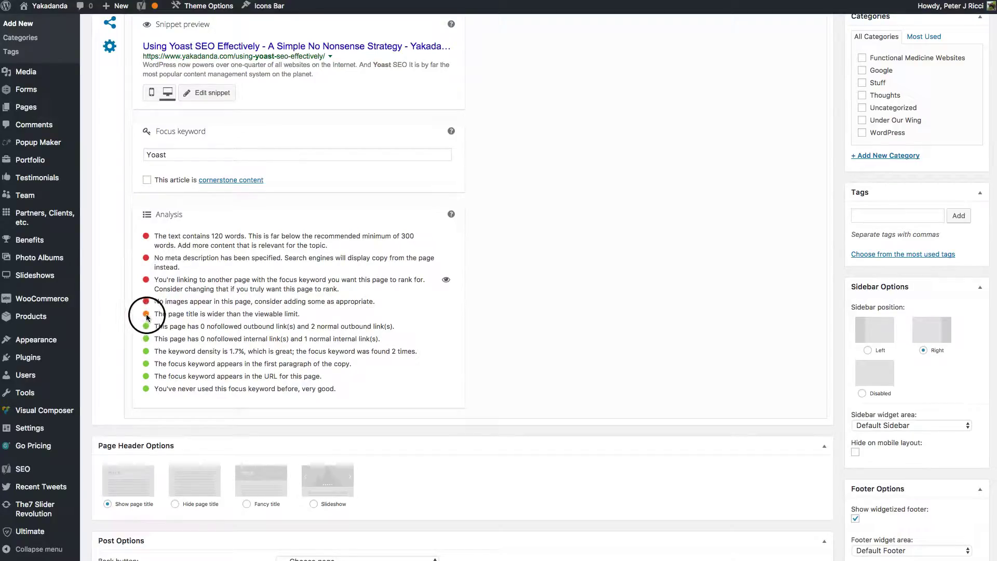
{"action": "mouse_move", "coordinate": [155, 11]}
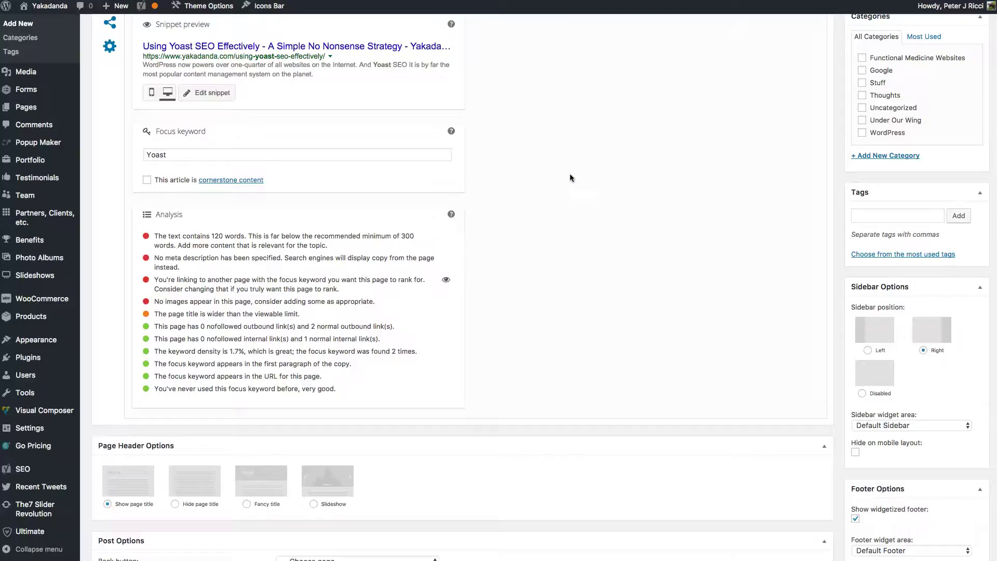
{"action": "scroll", "coordinate": [570, 178], "scroll_direction": "up", "scroll_amount": 2}
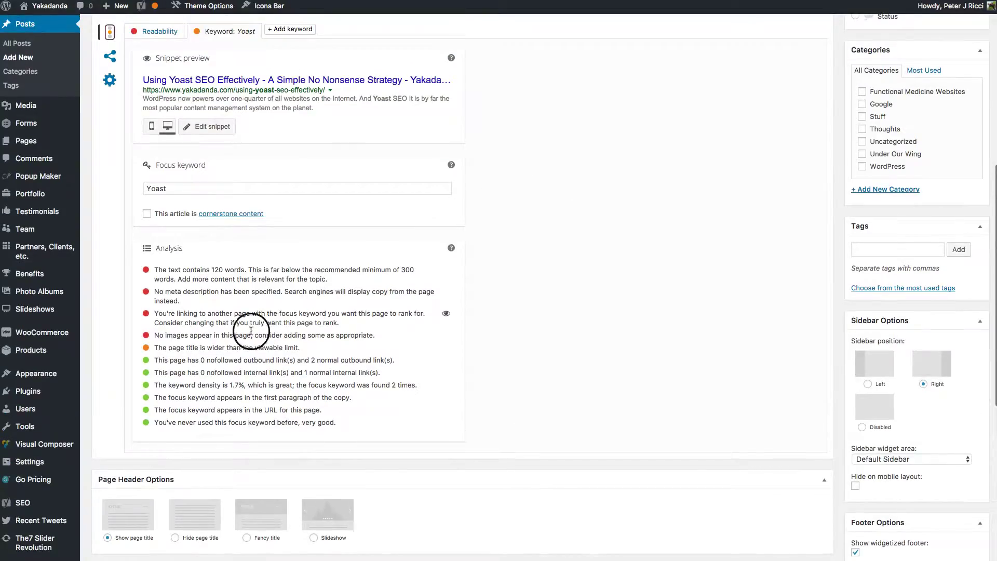
Open the snippet editor from the search preview at the meta description
{"action": "left_click_drag", "start_coordinate": [159, 291], "coordinate": [182, 303]}
{"action": "left_click", "coordinate": [267, 104]}
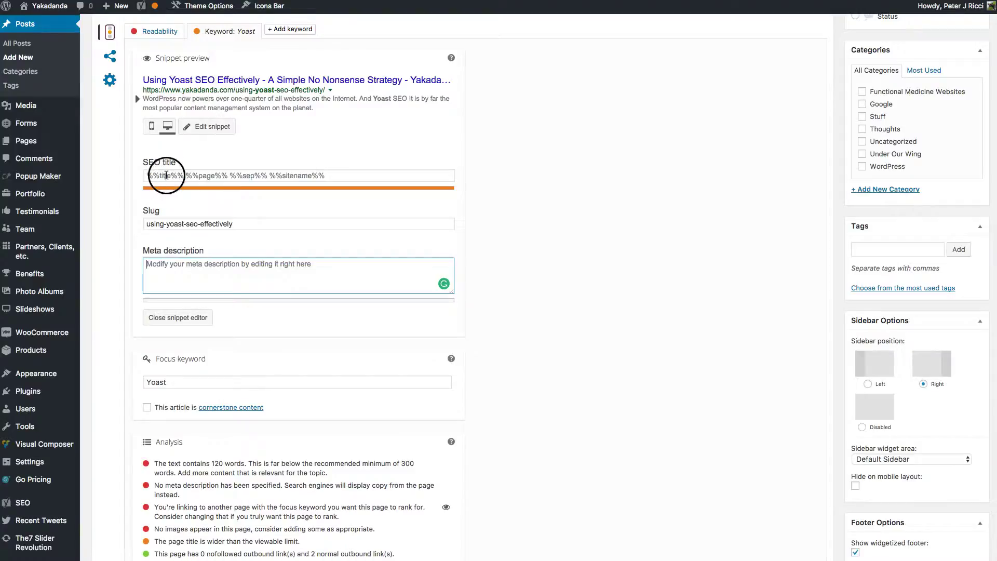
{"action": "left_click", "coordinate": [162, 263]}
Copy the destination URL of the "Yoast SEO" link in the post's first paragraph and remove that link
{"action": "scroll", "coordinate": [232, 421], "scroll_direction": "down", "scroll_amount": 5}
{"action": "left_click_drag", "start_coordinate": [199, 365], "coordinate": [153, 367]}
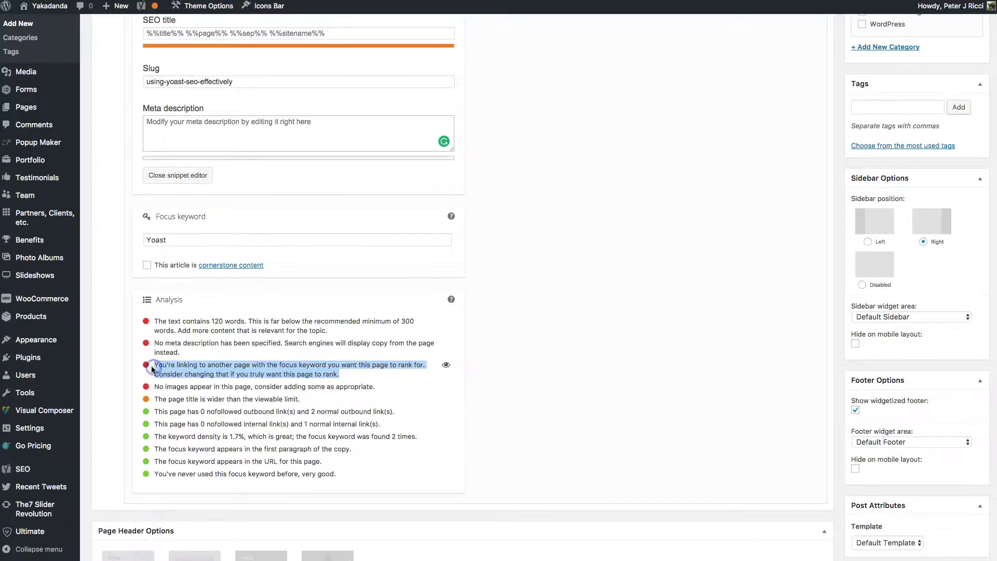
{"action": "left_click", "coordinate": [164, 174]}
{"action": "scroll", "coordinate": [149, 166], "scroll_direction": "up", "scroll_amount": 3}
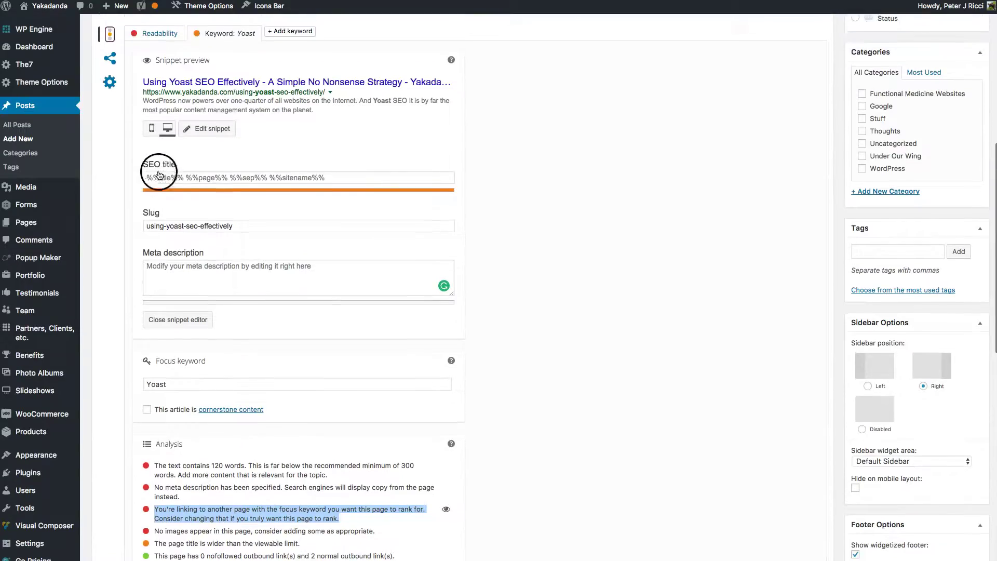
{"action": "left_click", "coordinate": [157, 389]}
{"action": "double_click", "coordinate": [157, 389]}
{"action": "scroll", "coordinate": [581, 231], "scroll_direction": "up", "scroll_amount": 8}
{"action": "left_click", "coordinate": [357, 178]}
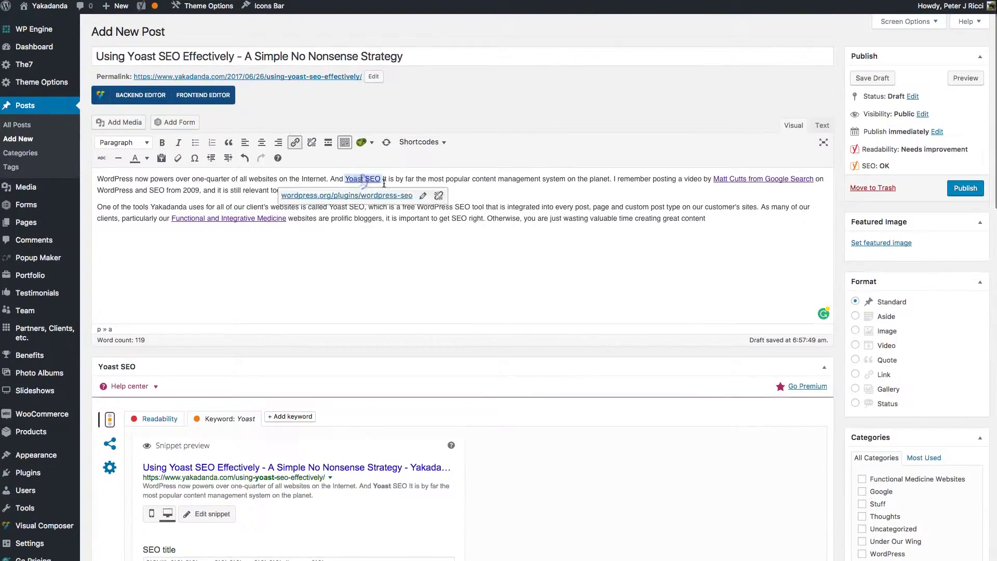
{"action": "left_click", "coordinate": [423, 196]}
{"action": "key", "text": "super+c"}
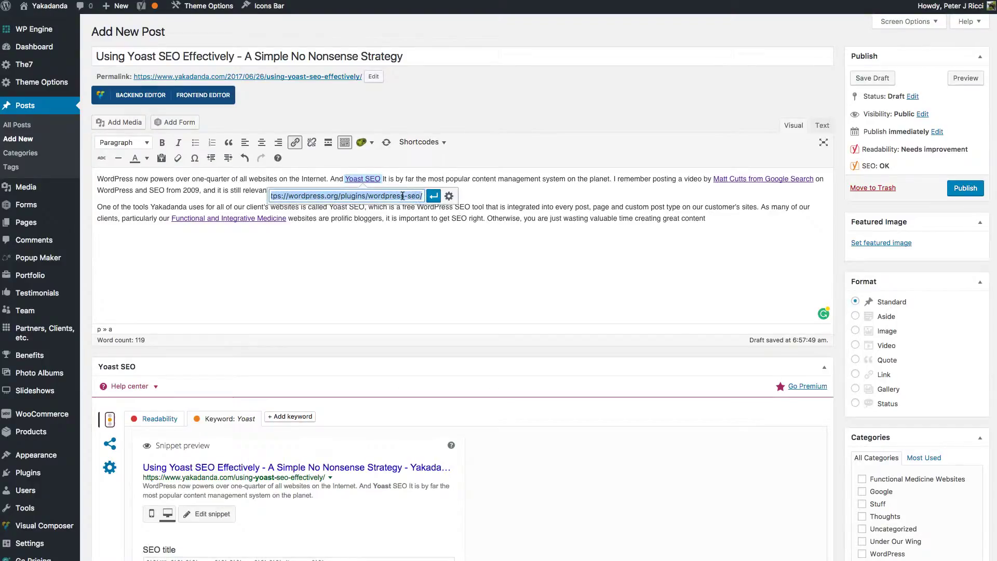
{"action": "left_click", "coordinate": [448, 196]}
{"action": "left_click", "coordinate": [619, 163]}
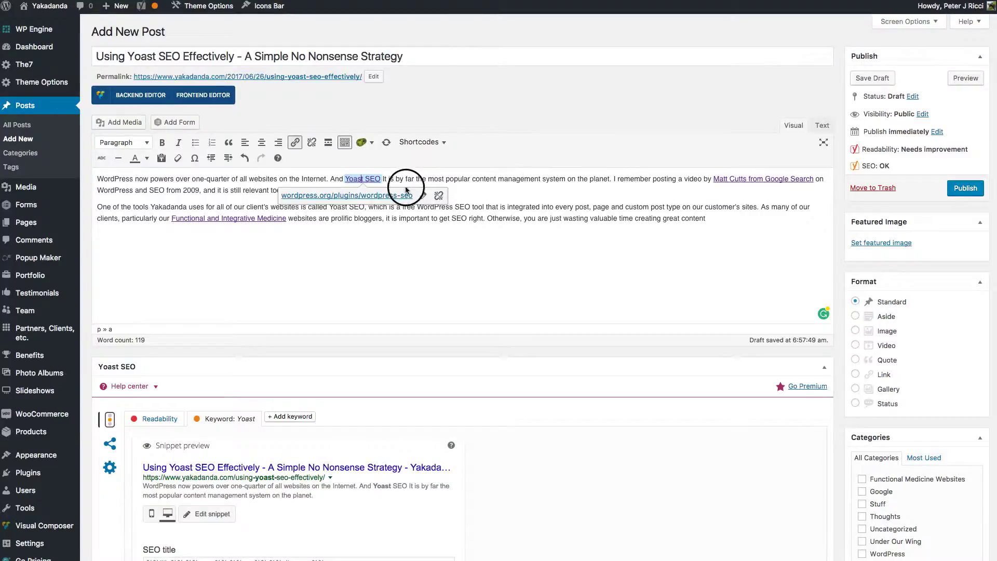
{"action": "left_click", "coordinate": [439, 195]}
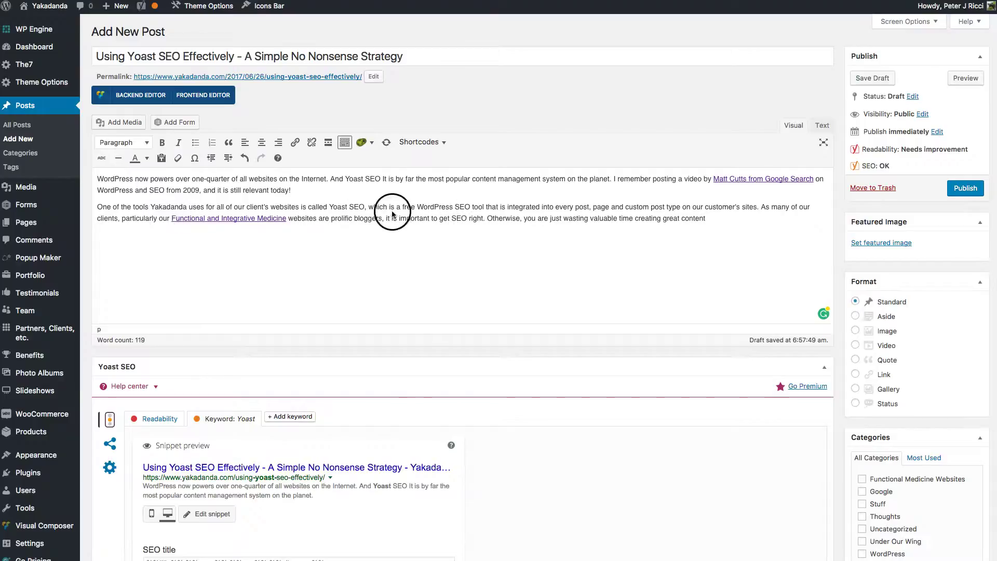
{"action": "left_click", "coordinate": [421, 208]}
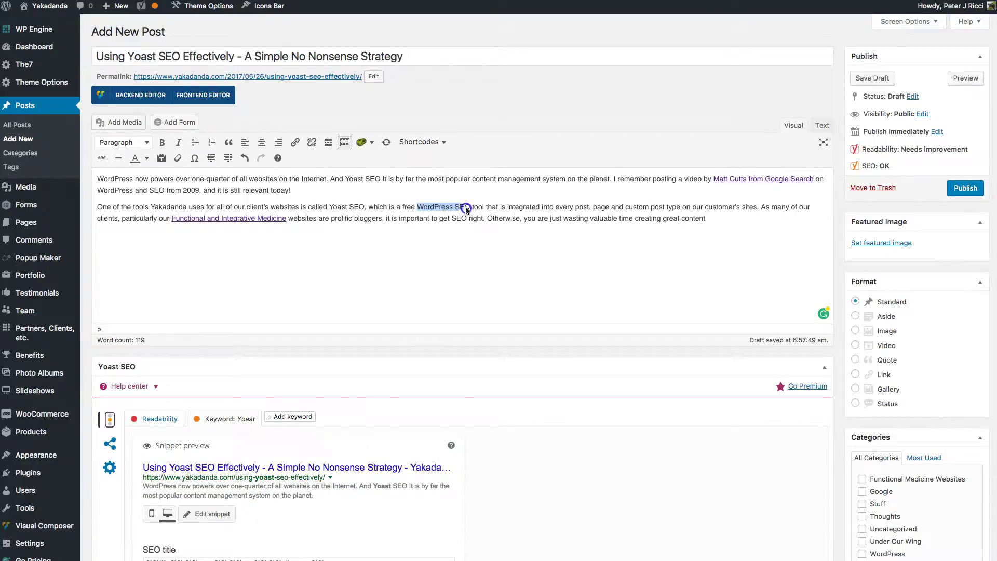
{"action": "left_click_drag", "start_coordinate": [484, 205], "coordinate": [404, 208]}
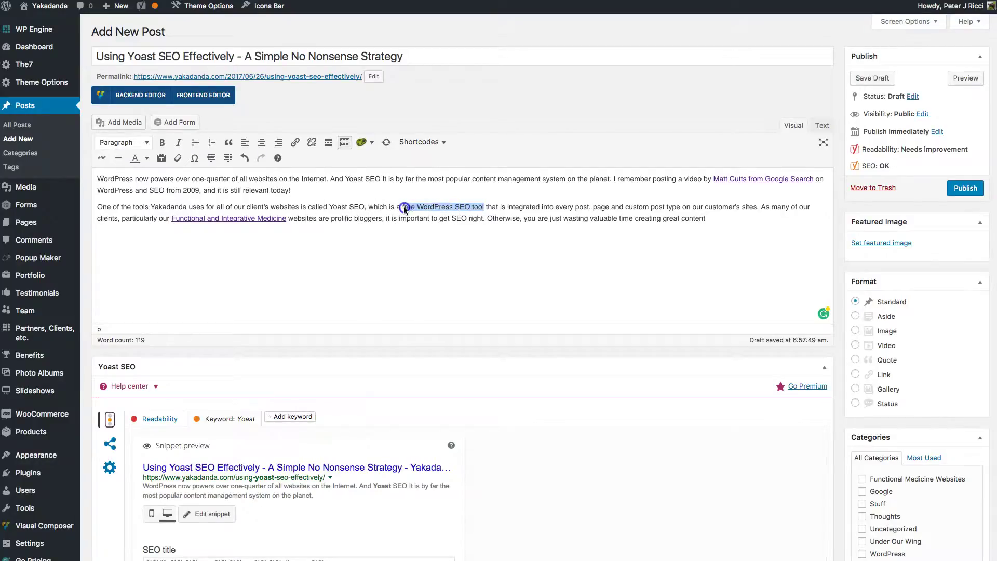
{"action": "left_click", "coordinate": [294, 143]}
{"action": "left_click", "coordinate": [438, 223]}
{"action": "key", "text": "super+v"}
{"action": "left_click", "coordinate": [529, 224]}
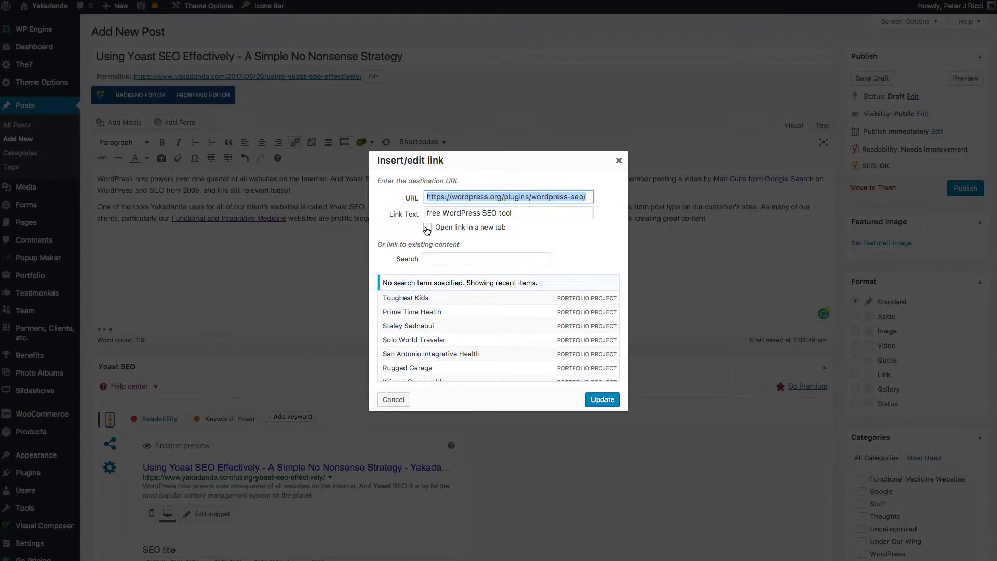
{"action": "left_click", "coordinate": [427, 229]}
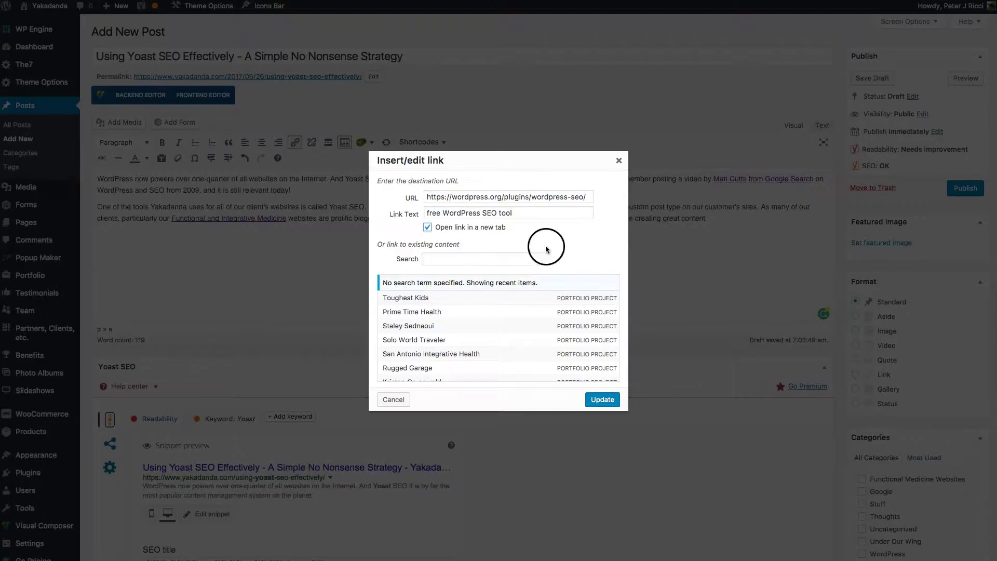
{"action": "left_click", "coordinate": [595, 401]}
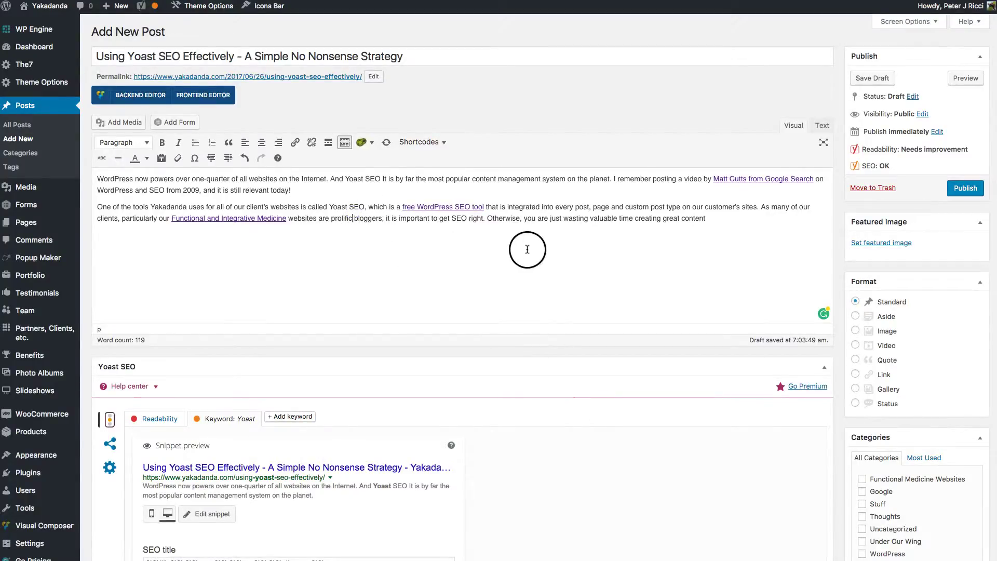
Check the page title width item in the SEO analysis against the post title and the snippet preview
{"action": "scroll", "coordinate": [491, 260], "scroll_direction": "down", "scroll_amount": 10}
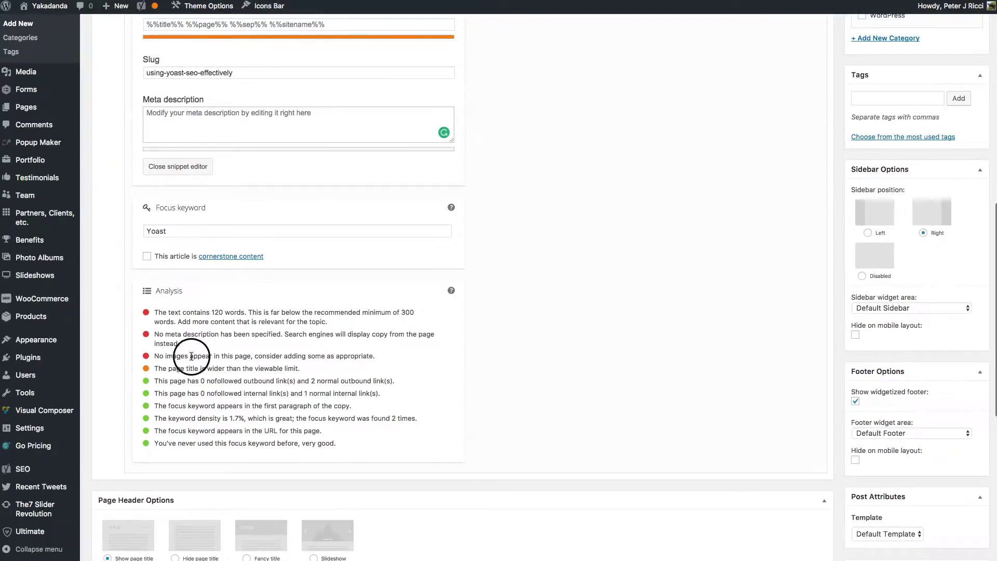
{"action": "left_click_drag", "start_coordinate": [158, 369], "coordinate": [321, 363]}
{"action": "scroll", "coordinate": [321, 364], "scroll_direction": "up", "scroll_amount": 10}
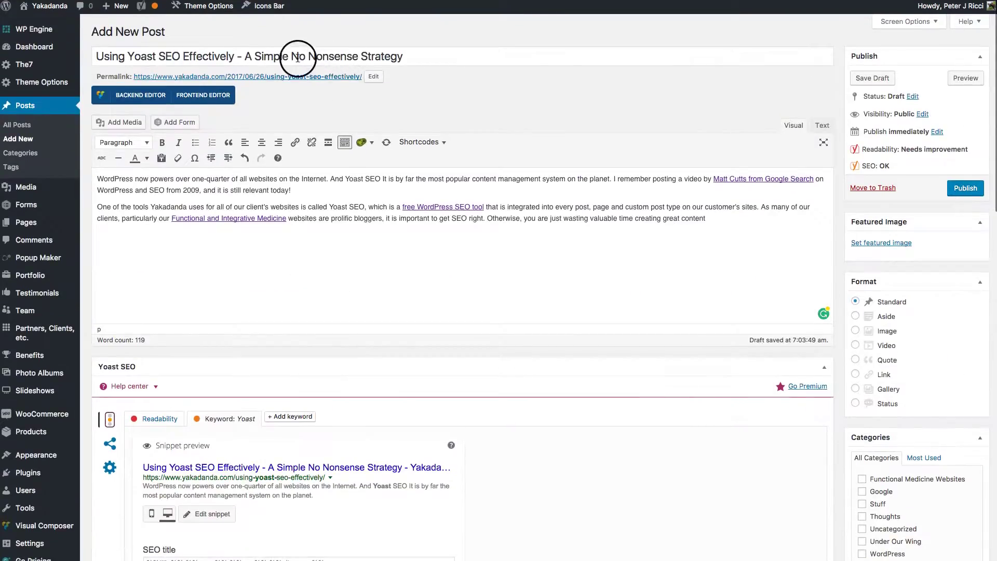
{"action": "scroll", "coordinate": [541, 367], "scroll_direction": "down", "scroll_amount": 4}
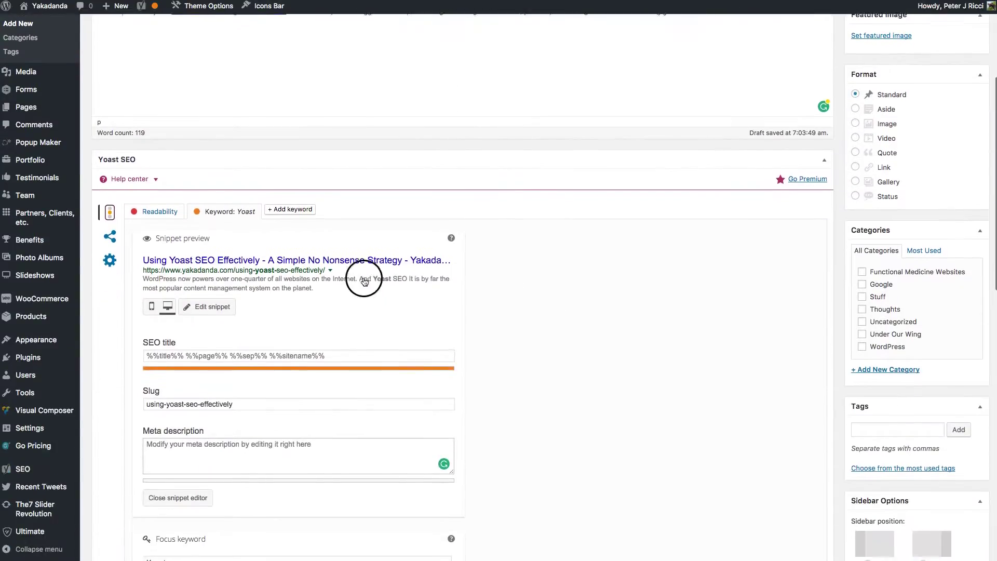
Set the SEO title to the post title, "Using Yoast SEO Effectively - A Simple No Nonsense Strategy", and check the SEO analysis
{"action": "scroll", "coordinate": [334, 250], "scroll_direction": "up", "scroll_amount": 5}
{"action": "triple_click", "coordinate": [229, 54]}
{"action": "key", "text": "ctrl+c"}
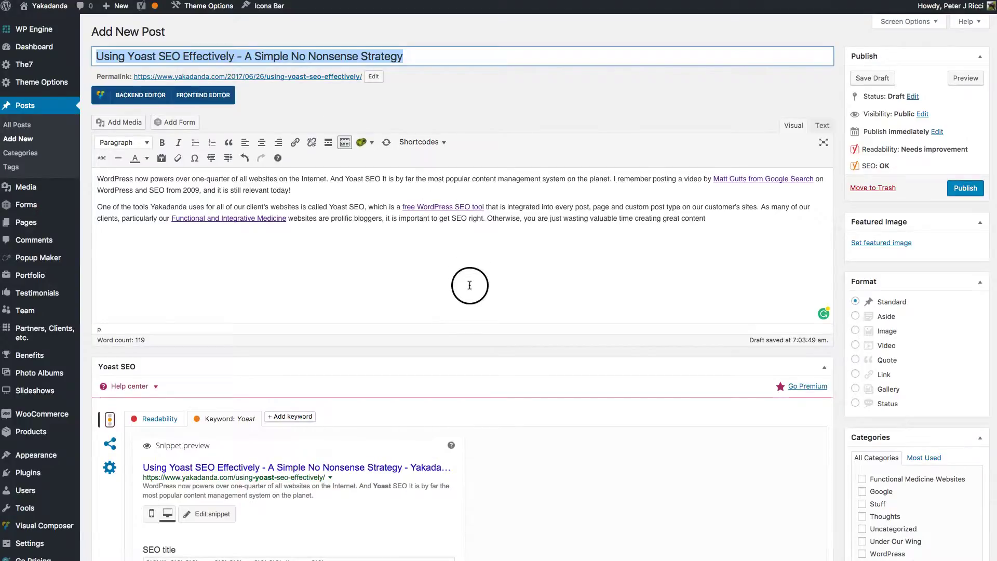
{"action": "scroll", "coordinate": [468, 282], "scroll_direction": "down", "scroll_amount": 4}
{"action": "left_click", "coordinate": [225, 353]}
{"action": "key", "text": "ctrl+v"}
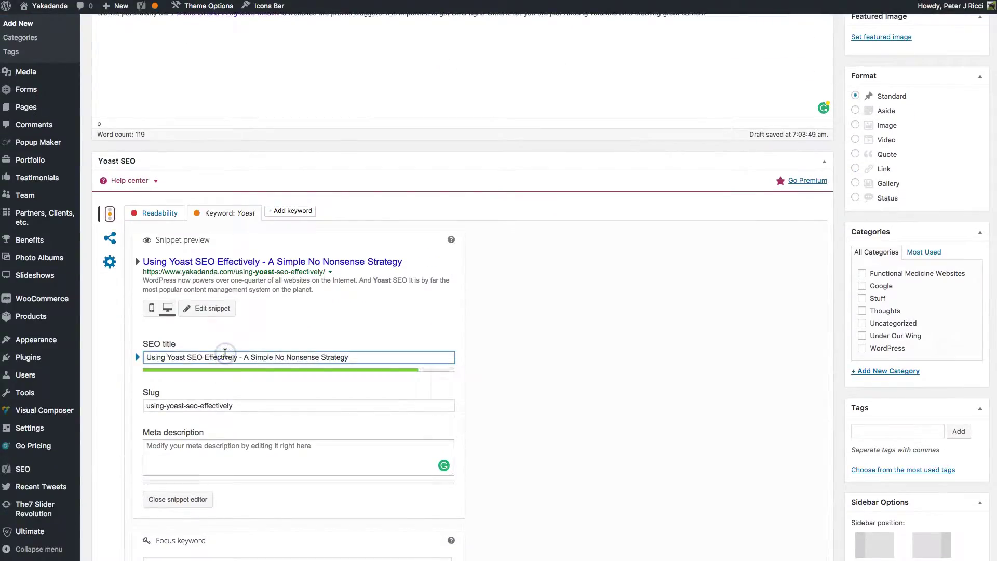
{"action": "left_click", "coordinate": [547, 360]}
{"action": "scroll", "coordinate": [550, 362], "scroll_direction": "down", "scroll_amount": 4}
{"action": "scroll", "coordinate": [550, 364], "scroll_direction": "down", "scroll_amount": 1}
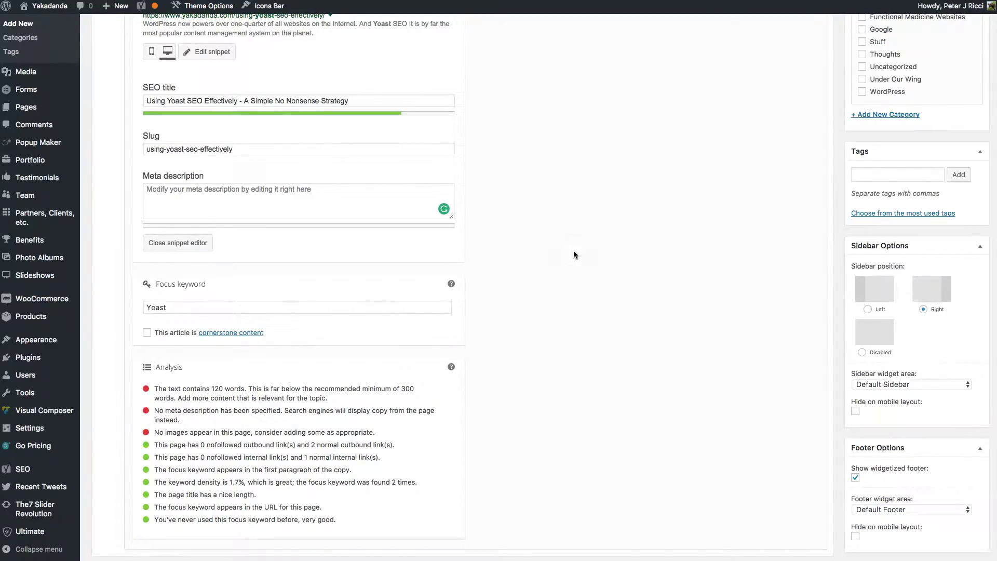
{"action": "scroll", "coordinate": [574, 254], "scroll_direction": "up", "scroll_amount": 9}
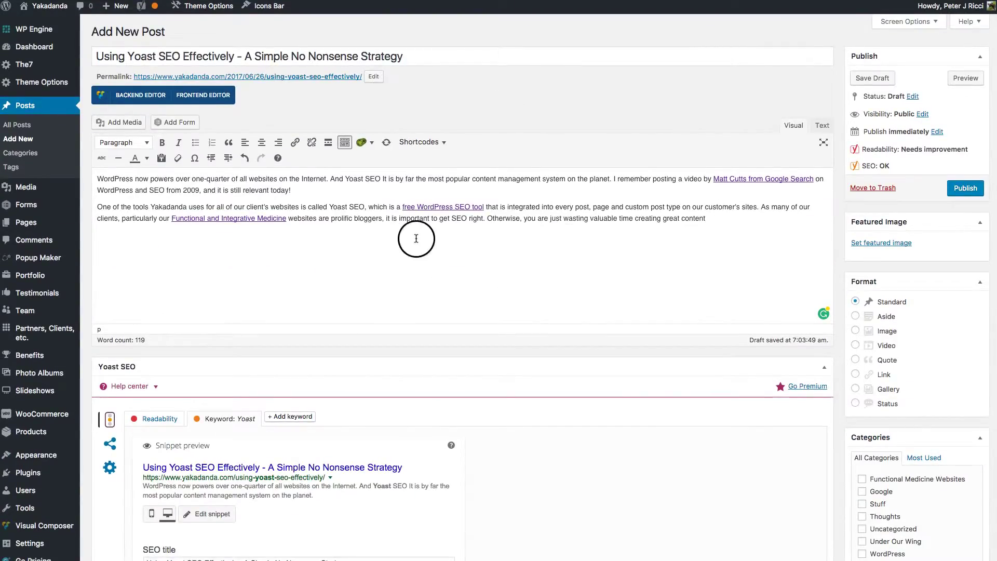
Examine the readability analysis, toggling the text marks for sentences over 20 words and for passive voice
{"action": "scroll", "coordinate": [330, 185], "scroll_direction": "down", "scroll_amount": 5}
{"action": "left_click", "coordinate": [156, 140]}
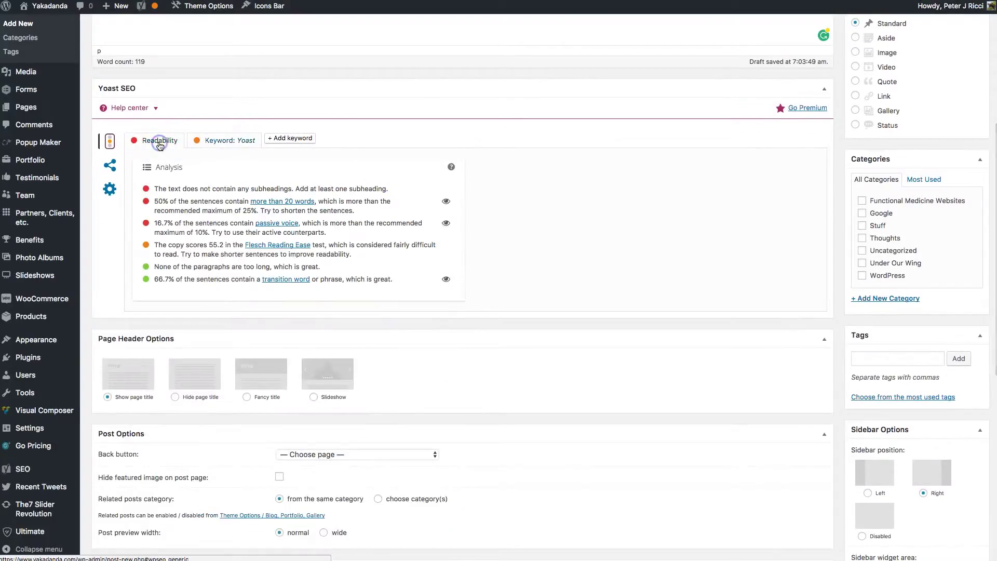
{"action": "scroll", "coordinate": [530, 241], "scroll_direction": "up", "scroll_amount": 3}
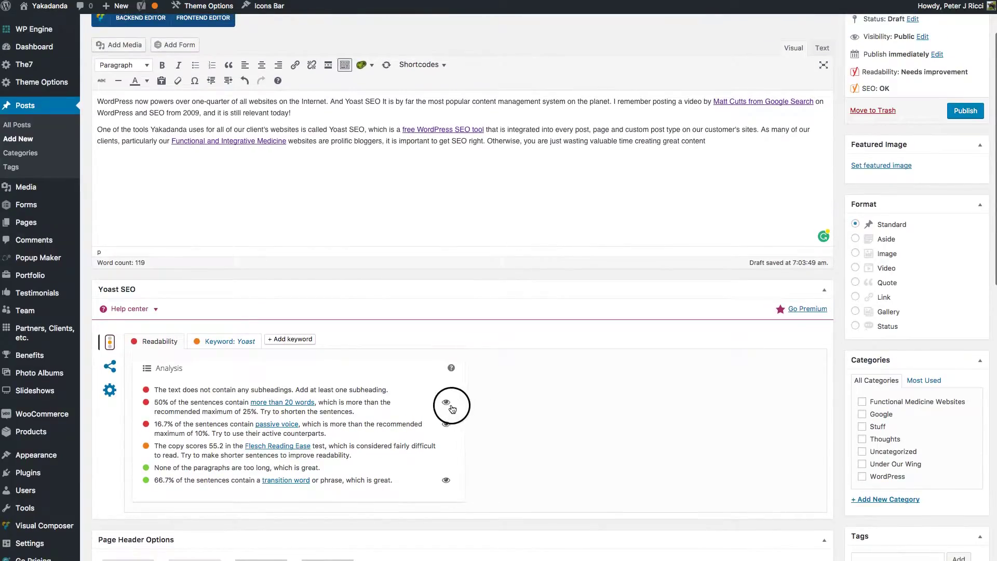
{"action": "left_click", "coordinate": [448, 405]}
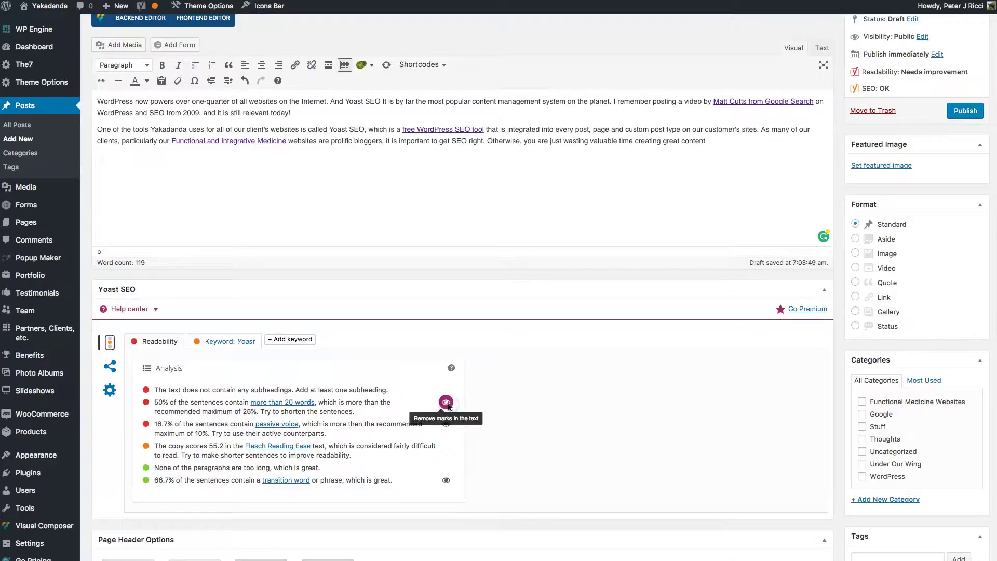
{"action": "left_click", "coordinate": [447, 425]}
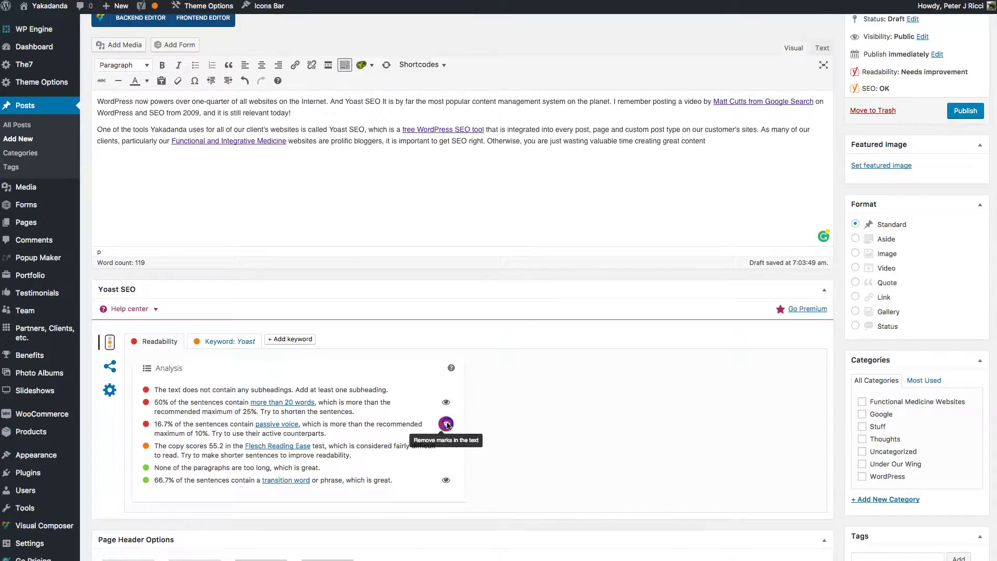
{"action": "left_click", "coordinate": [446, 424]}
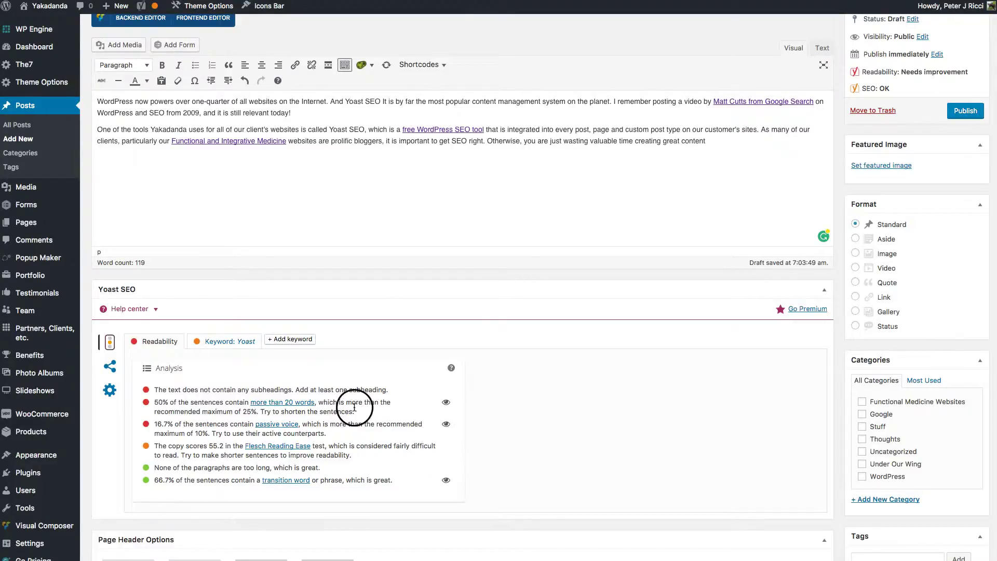
{"action": "left_click_drag", "start_coordinate": [154, 403], "coordinate": [357, 411]}
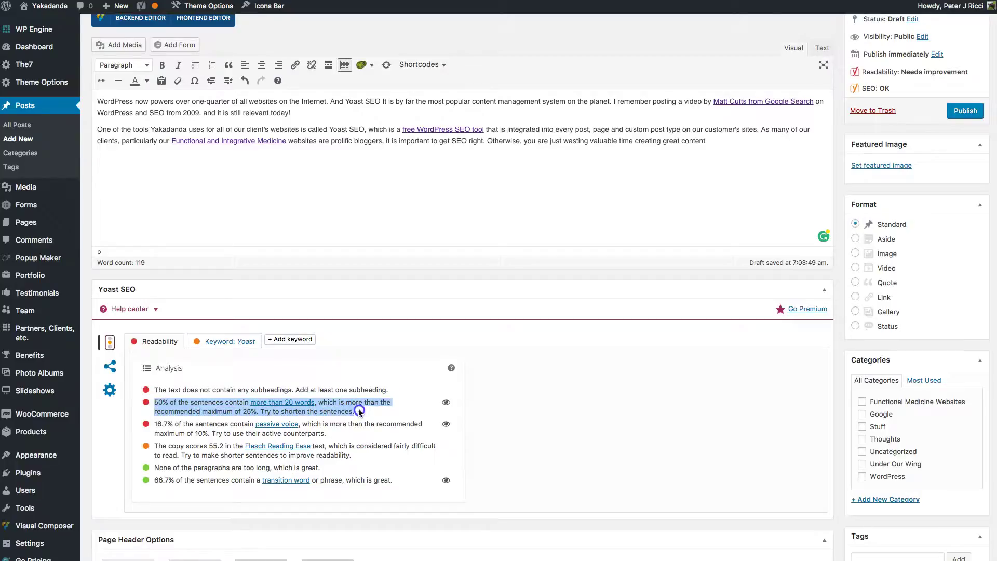
{"action": "left_click", "coordinate": [542, 383]}
{"action": "scroll", "coordinate": [542, 384], "scroll_direction": "up", "scroll_amount": 3}
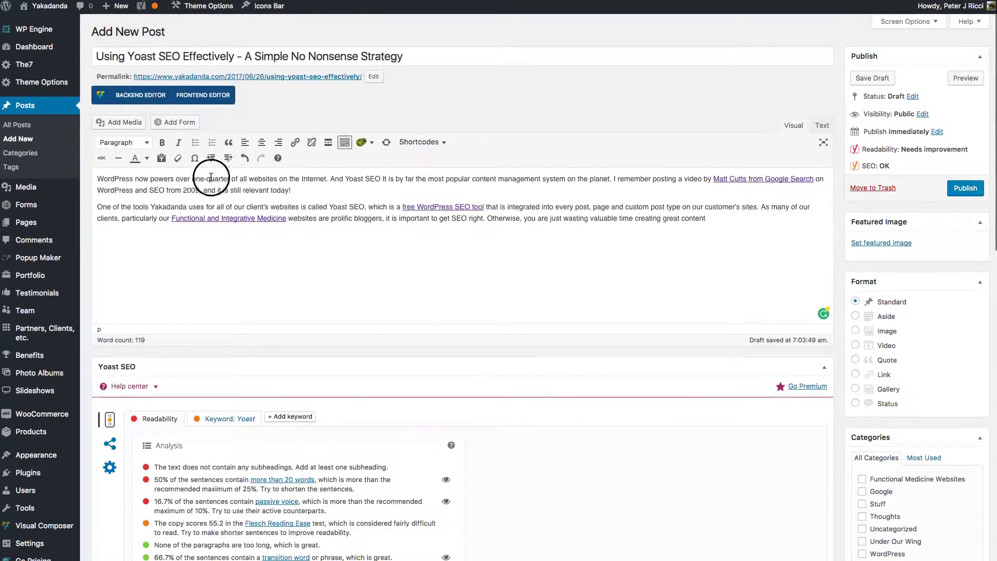
{"action": "scroll", "coordinate": [387, 277], "scroll_direction": "down", "scroll_amount": 10}
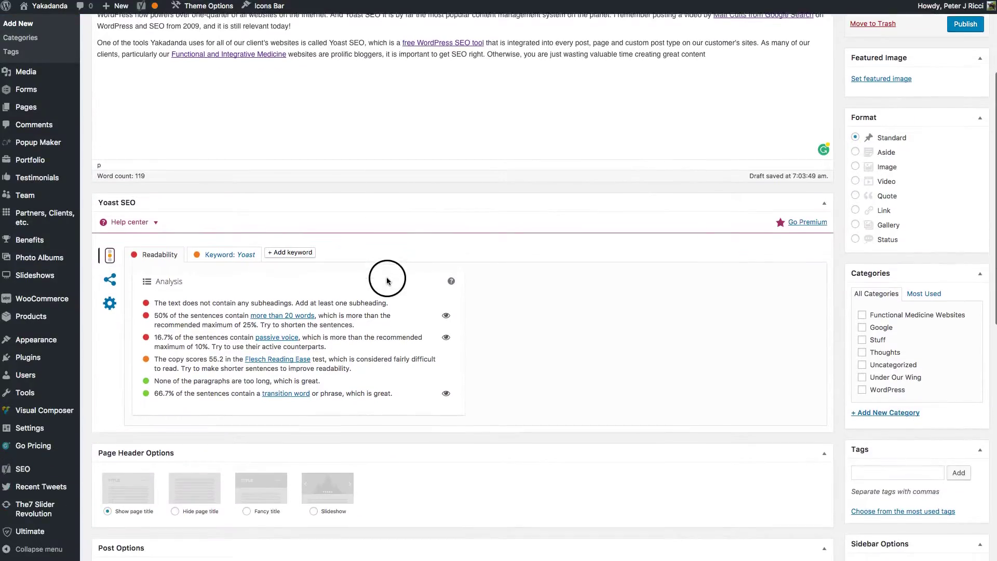
{"action": "scroll", "coordinate": [386, 276], "scroll_direction": "down", "scroll_amount": 8}
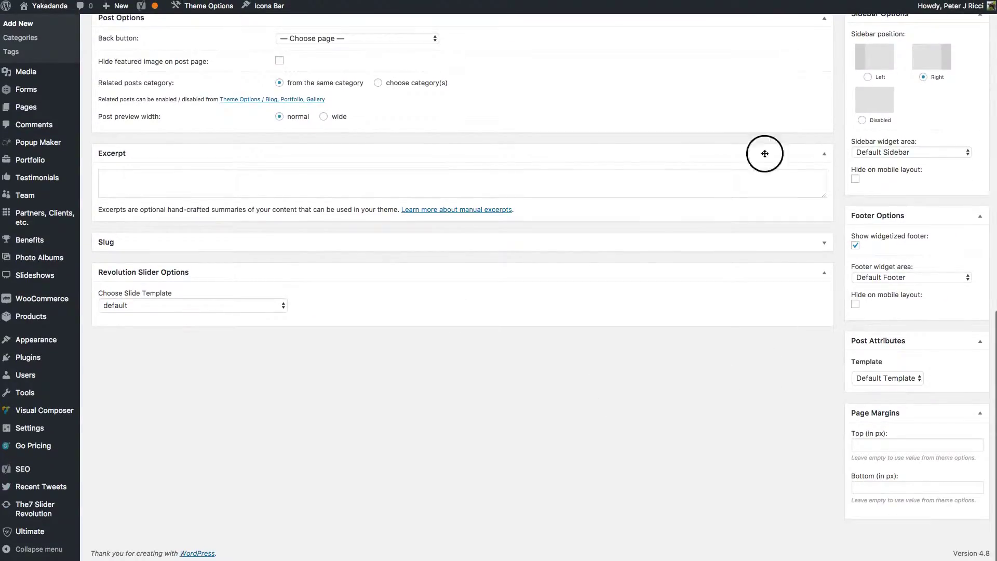
{"action": "scroll", "coordinate": [707, 166], "scroll_direction": "up", "scroll_amount": 8}
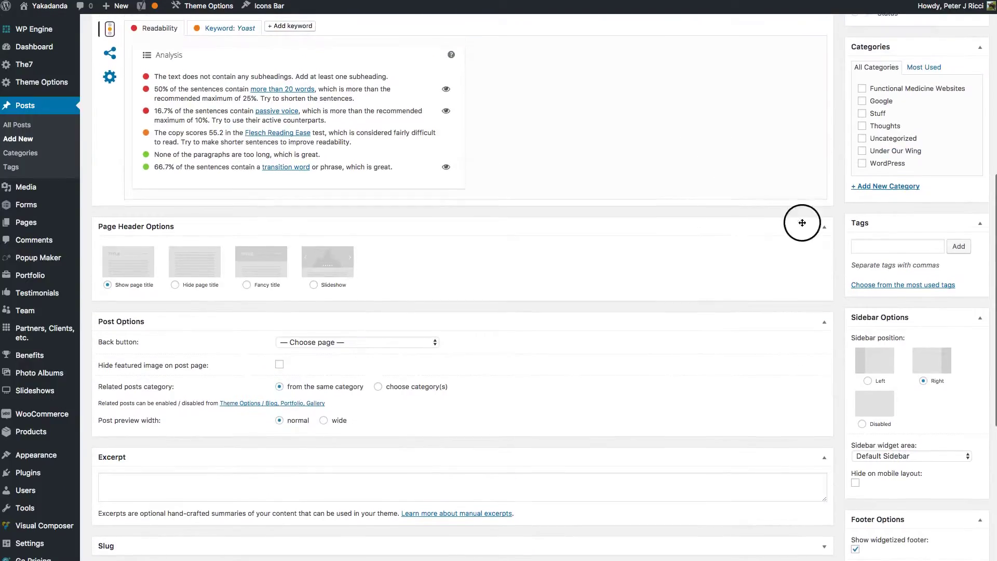
{"action": "scroll", "coordinate": [849, 194], "scroll_direction": "up", "scroll_amount": 3}
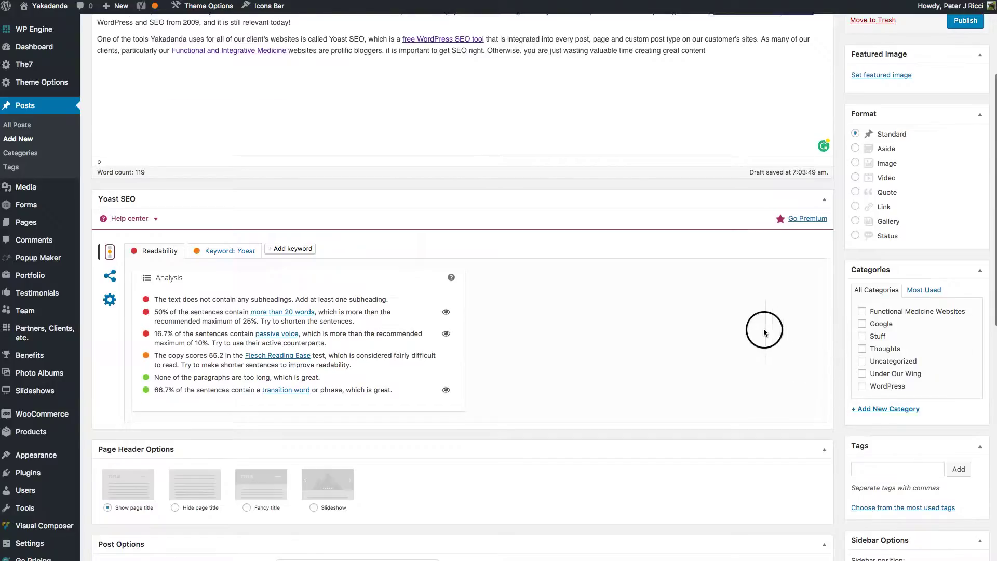
{"action": "scroll", "coordinate": [764, 327], "scroll_direction": "up", "scroll_amount": 3}
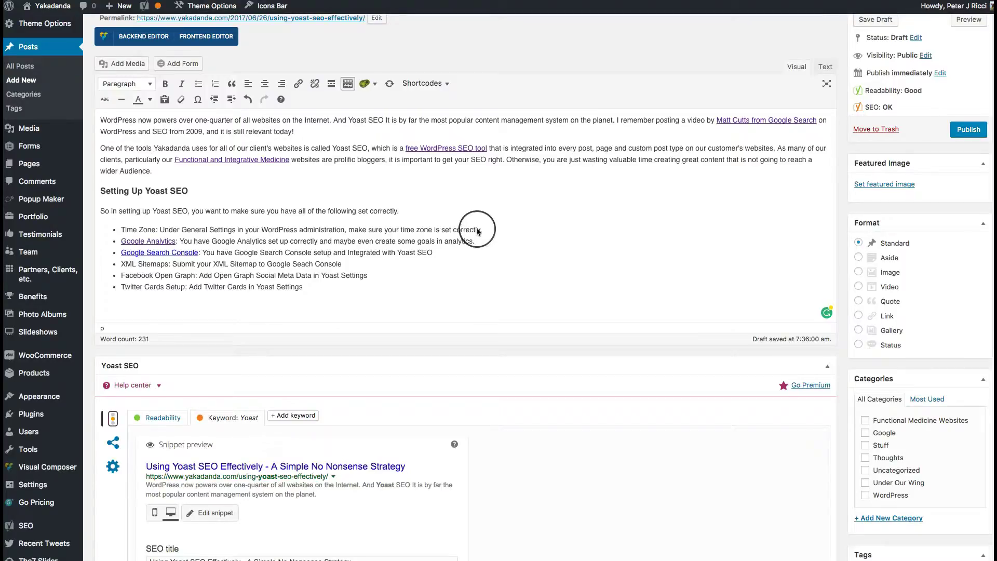
Add a period to the end of the last four bullet items under "Setting Up Yoast SEO"
{"action": "scroll", "coordinate": [478, 231], "scroll_direction": "up", "scroll_amount": 2}
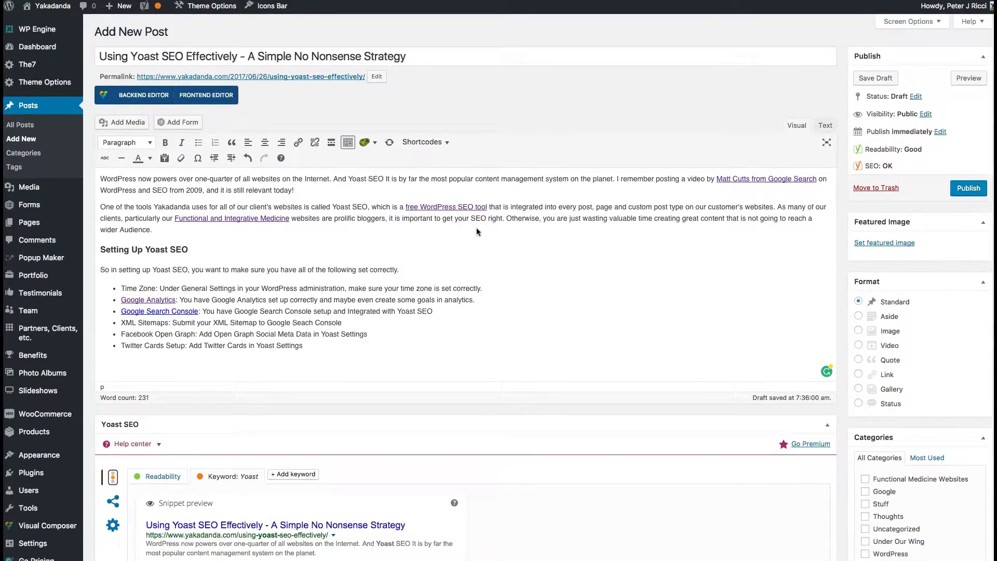
{"action": "left_click", "coordinate": [323, 342]}
{"action": "left_click", "coordinate": [311, 348]}
{"action": "left_click", "coordinate": [369, 334]}
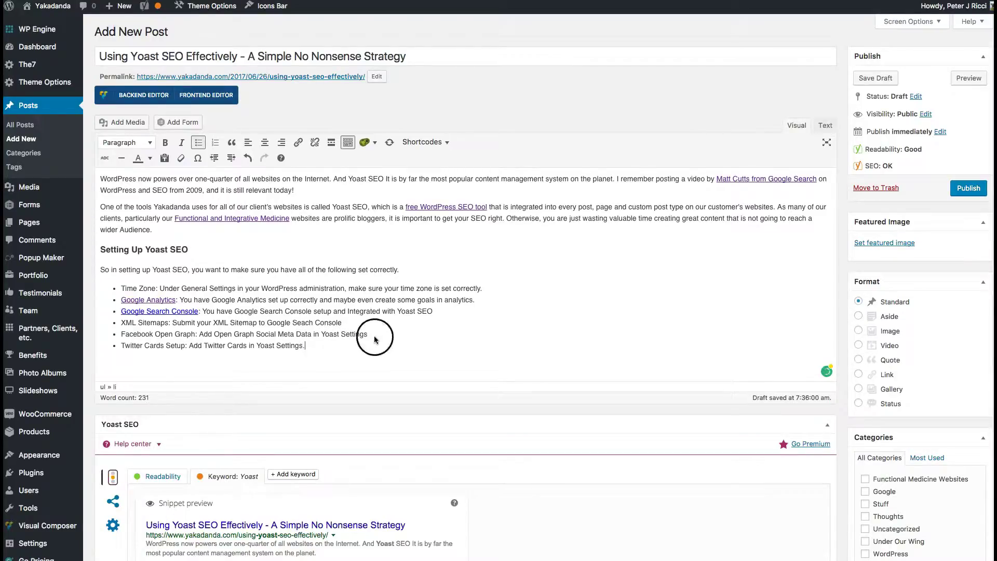
{"action": "type", "text": "."}
{"action": "left_click", "coordinate": [434, 311]}
{"action": "type", "text": "."}
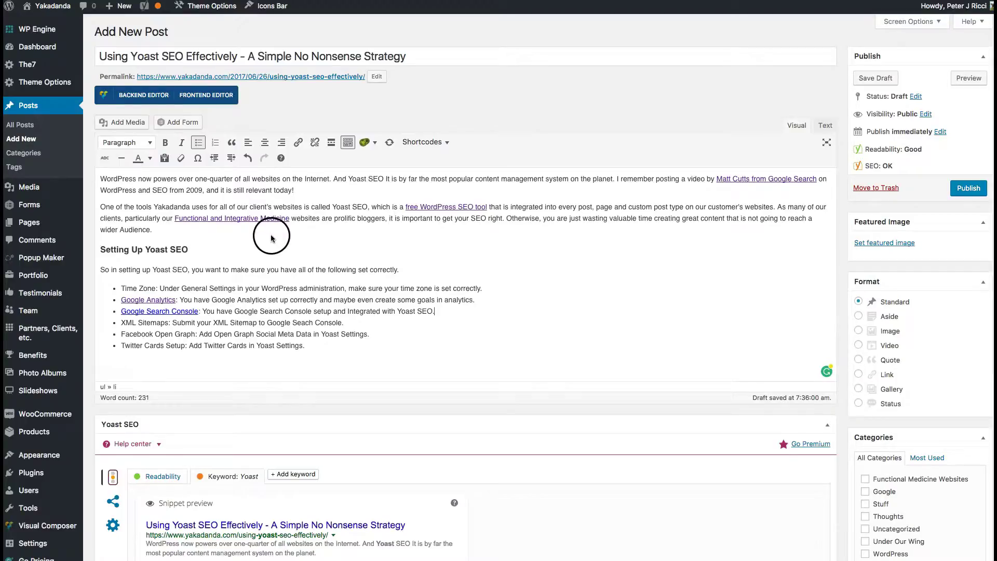
{"action": "scroll", "coordinate": [272, 239], "scroll_direction": "down", "scroll_amount": 1}
{"action": "scroll", "coordinate": [271, 239], "scroll_direction": "down", "scroll_amount": 4}
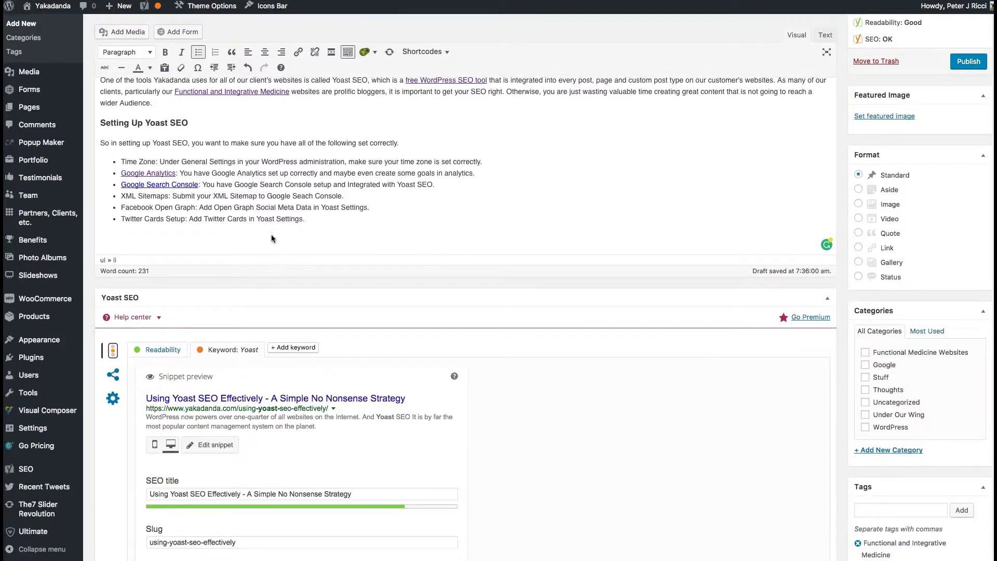
{"action": "scroll", "coordinate": [271, 238], "scroll_direction": "up", "scroll_amount": 5}
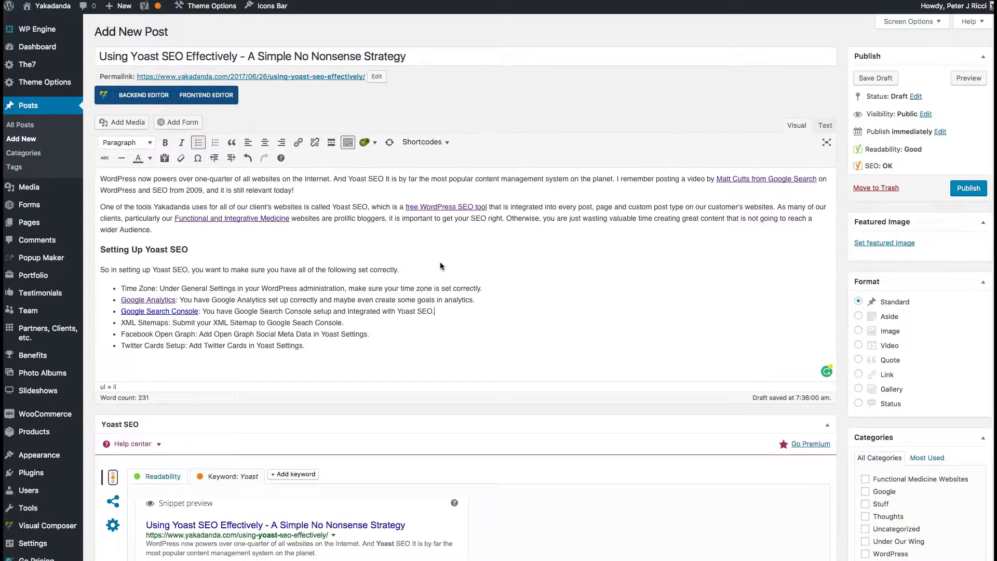
{"action": "scroll", "coordinate": [435, 266], "scroll_direction": "down", "scroll_amount": 6}
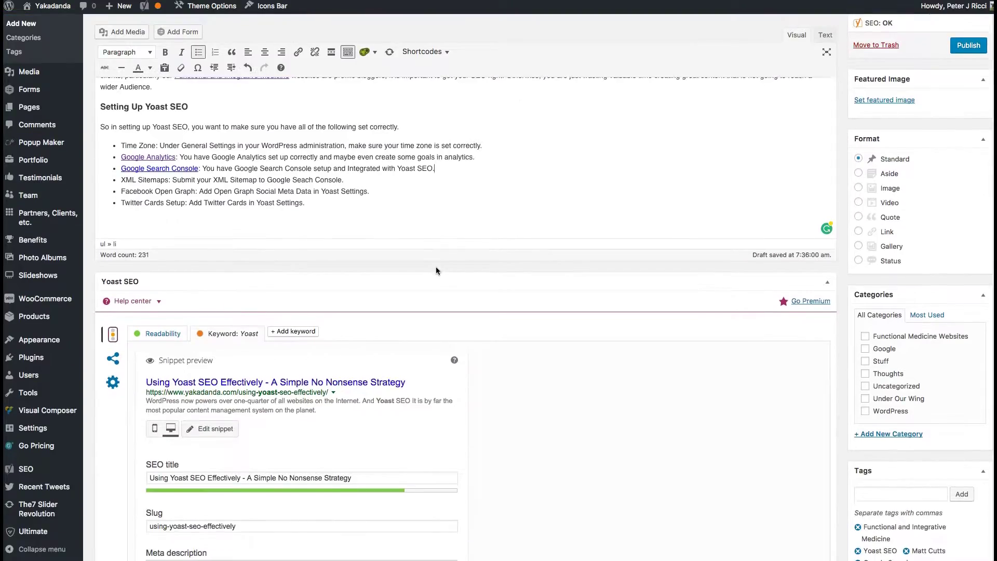
{"action": "scroll", "coordinate": [435, 266], "scroll_direction": "up", "scroll_amount": 6}
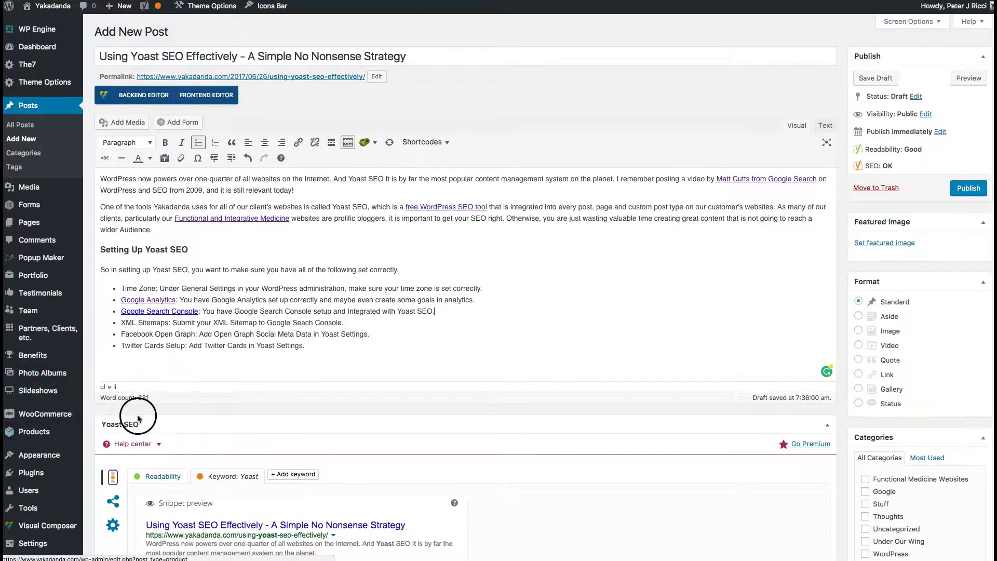
{"action": "scroll", "coordinate": [41, 451], "scroll_direction": "down", "scroll_amount": 2}
{"action": "mouse_move", "coordinate": [32, 461]}
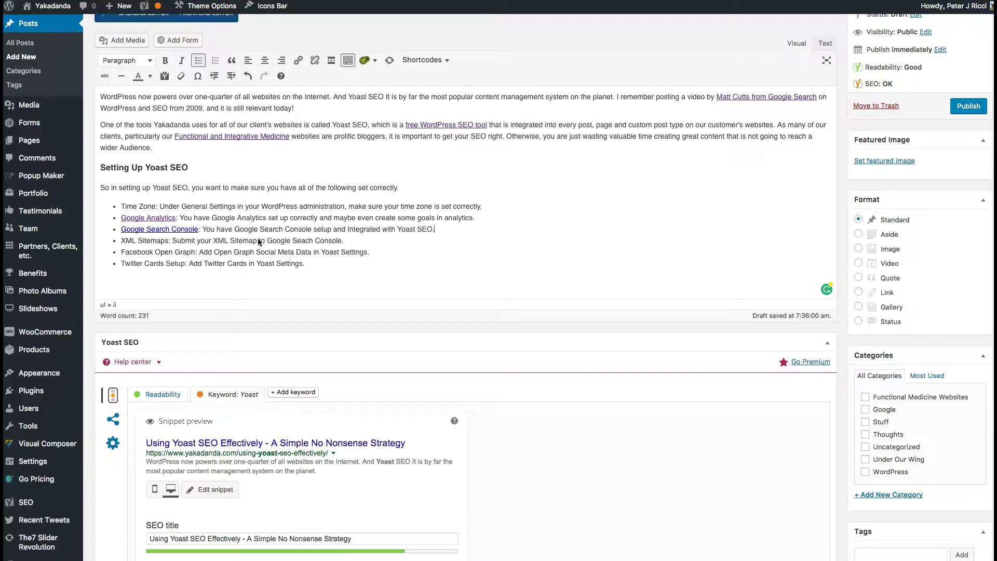
{"action": "left_click", "coordinate": [281, 235]}
{"action": "right_click", "coordinate": [595, 560]}
{"action": "key", "text": "Escape"}
{"action": "left_click", "coordinate": [480, 266]}
Open the "Google Search Console" link from the bullet list, look through its home page and return to the post
{"action": "left_click", "coordinate": [166, 231]}
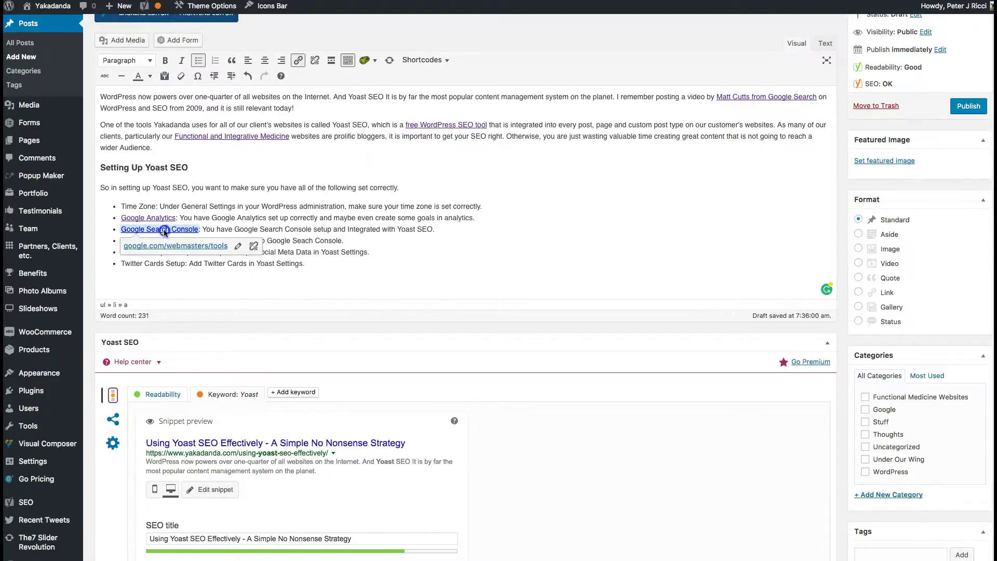
{"action": "left_click", "coordinate": [177, 246]}
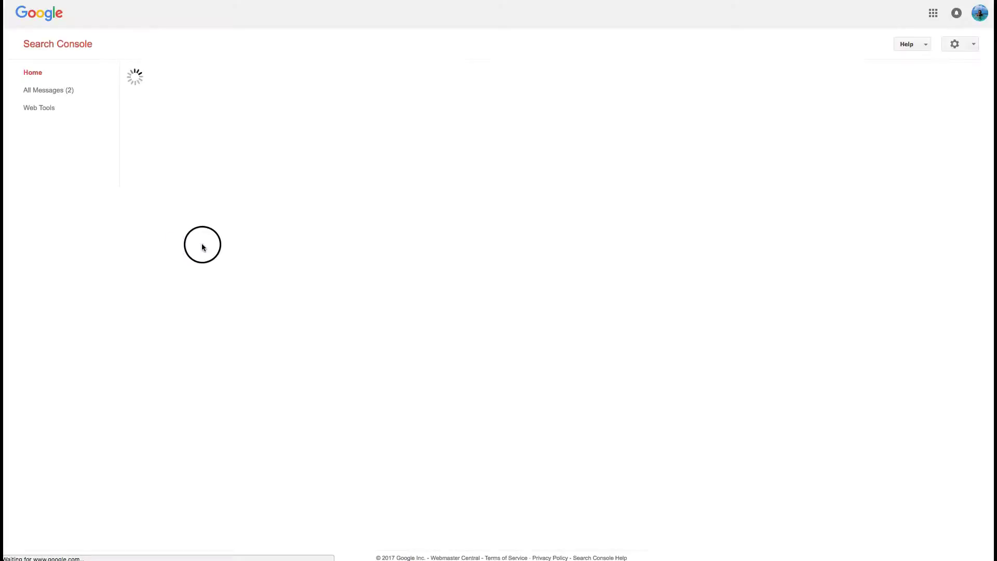
{"action": "scroll", "coordinate": [245, 207], "scroll_direction": "down", "scroll_amount": 20}
{"action": "scroll", "coordinate": [244, 208], "scroll_direction": "up", "scroll_amount": 12}
{"action": "scroll", "coordinate": [186, 213], "scroll_direction": "up", "scroll_amount": 10}
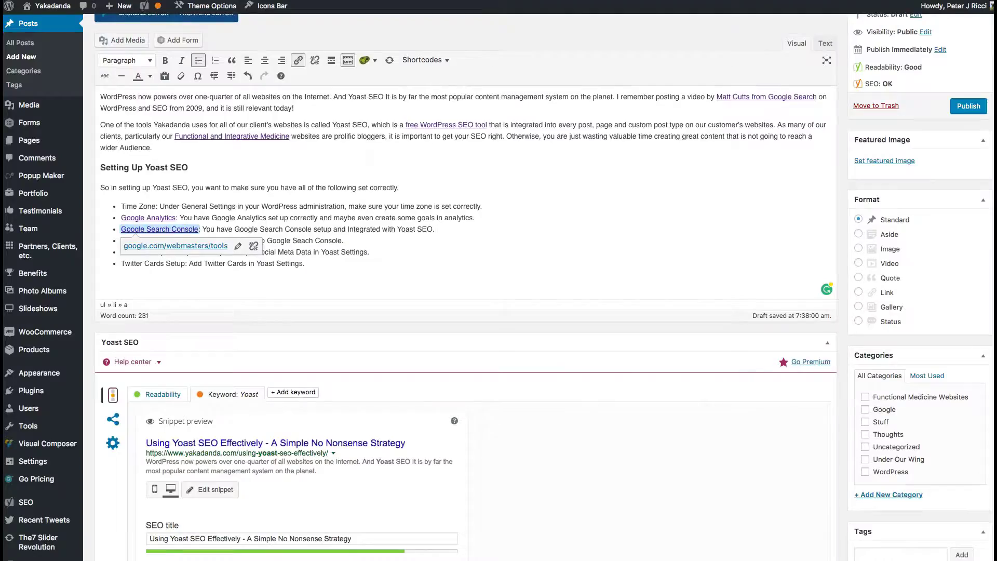
{"action": "left_click", "coordinate": [508, 40]}
{"action": "left_click", "coordinate": [385, 213]}
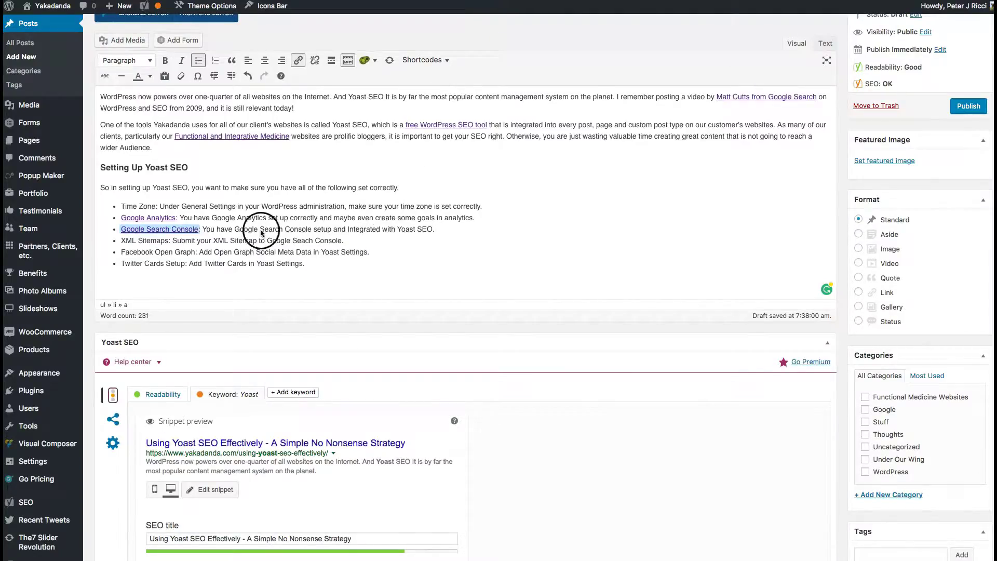
{"action": "left_click", "coordinate": [214, 244]}
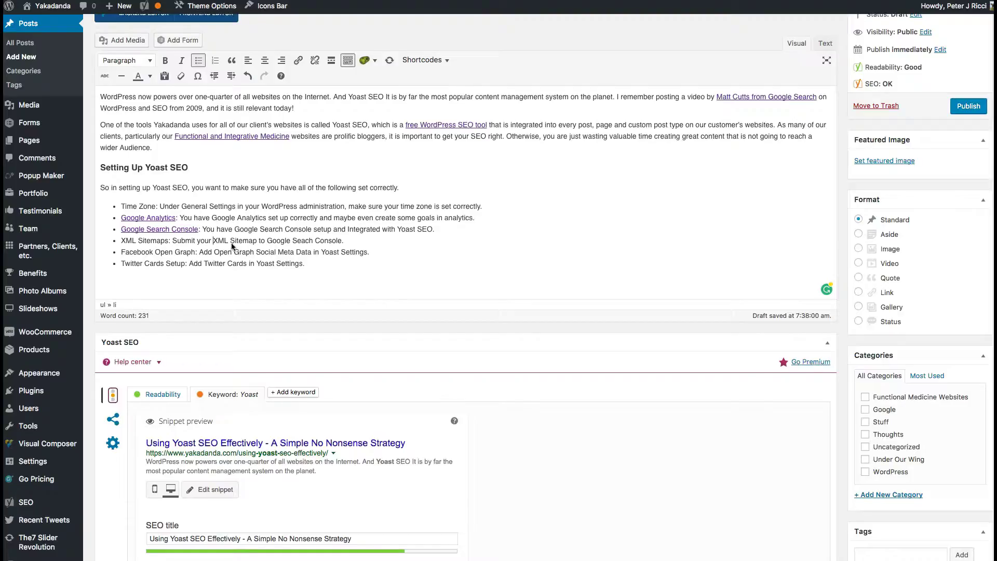
{"action": "left_click", "coordinate": [212, 241]}
{"action": "left_click_drag", "start_coordinate": [120, 262], "coordinate": [314, 263]}
{"action": "left_click", "coordinate": [314, 263]}
{"action": "scroll", "coordinate": [356, 262], "scroll_direction": "down", "scroll_amount": 3}
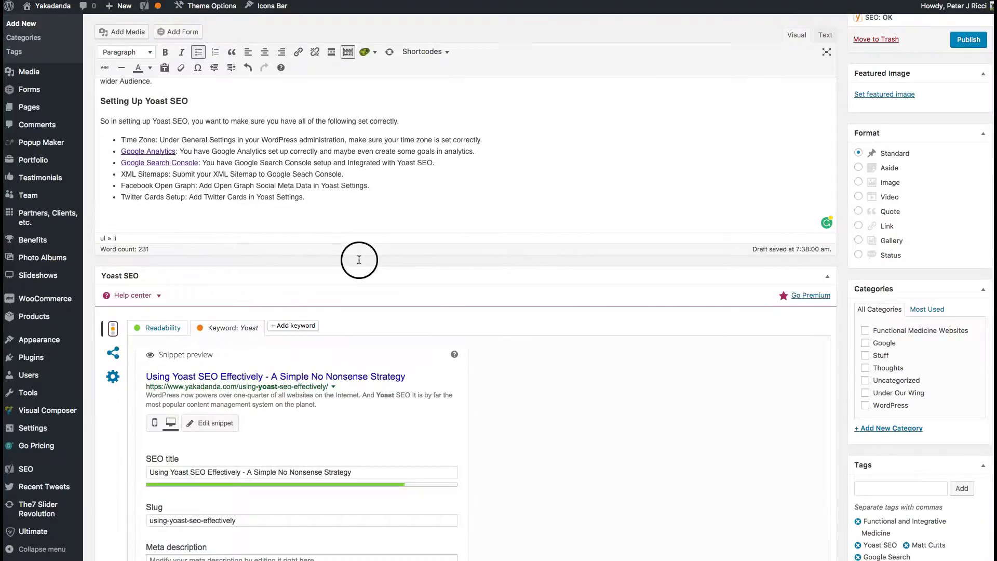
{"action": "scroll", "coordinate": [357, 264], "scroll_direction": "up", "scroll_amount": 5}
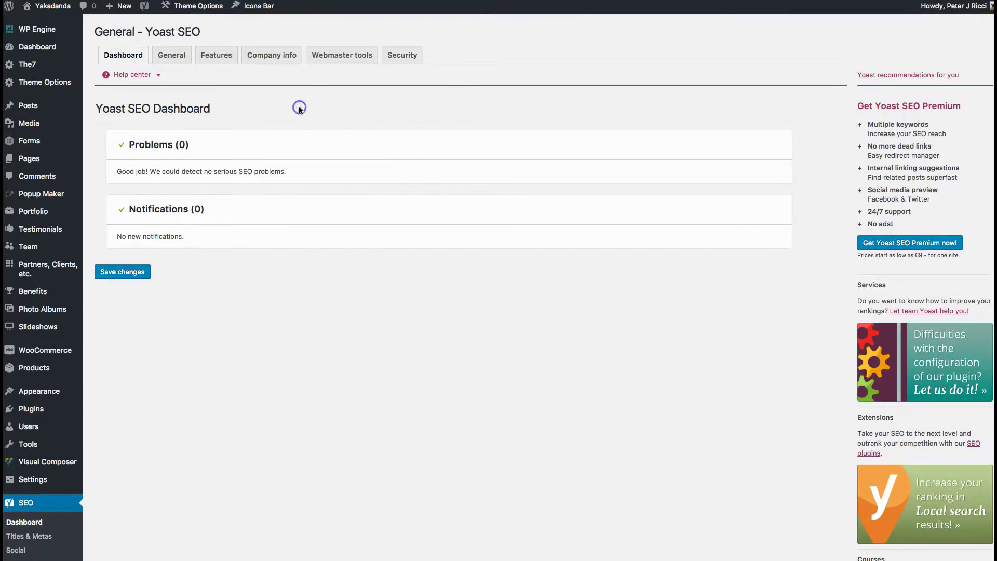
Look through the Yoast SEO General, Features, Company info, Webmaster tools and Security settings and return to the plugin's dashboard
{"action": "left_click", "coordinate": [177, 54]}
{"action": "left_click", "coordinate": [215, 55]}
{"action": "left_click", "coordinate": [272, 56]}
{"action": "left_click", "coordinate": [324, 57]}
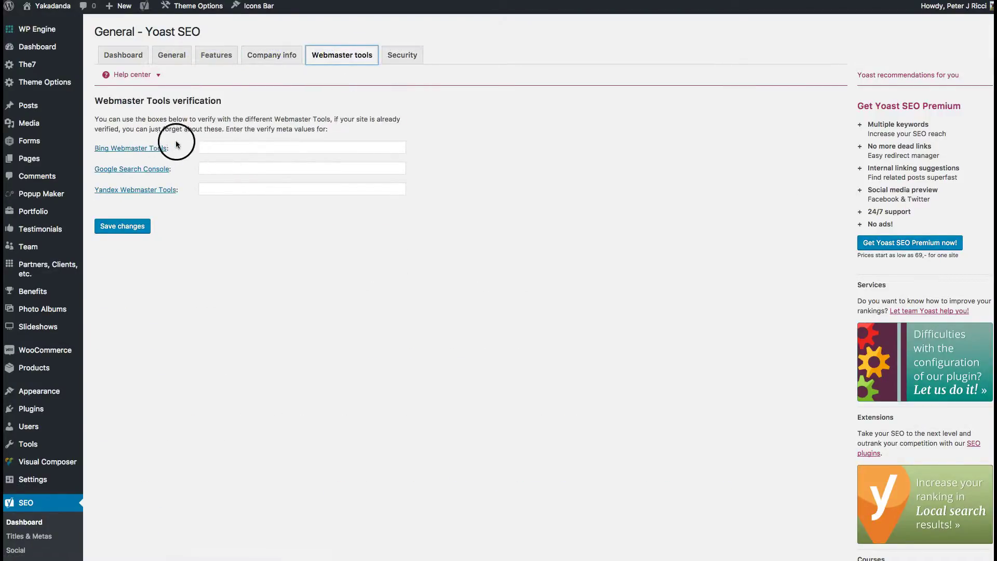
{"action": "left_click", "coordinate": [393, 60]}
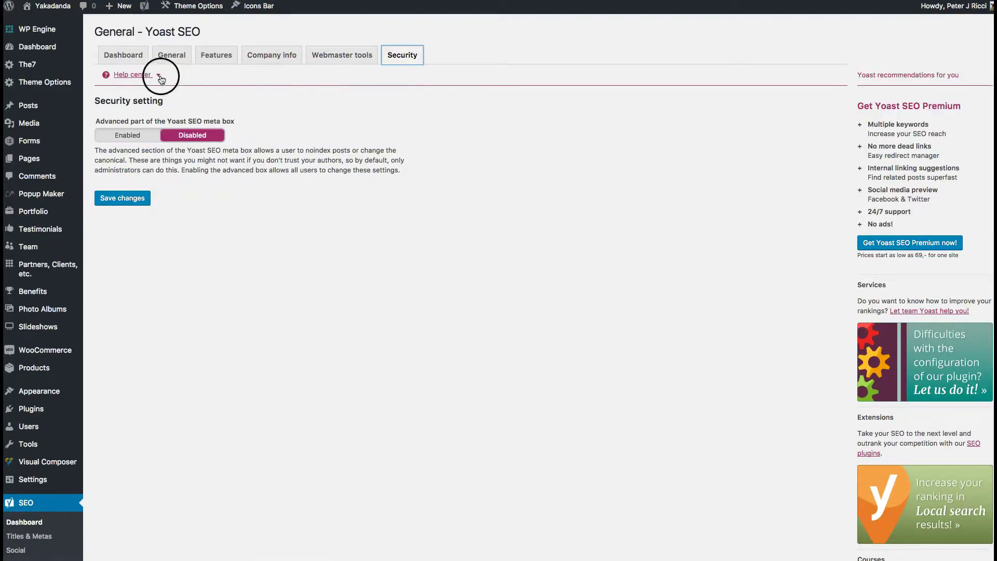
{"action": "left_click", "coordinate": [130, 58]}
{"action": "left_click", "coordinate": [402, 60]}
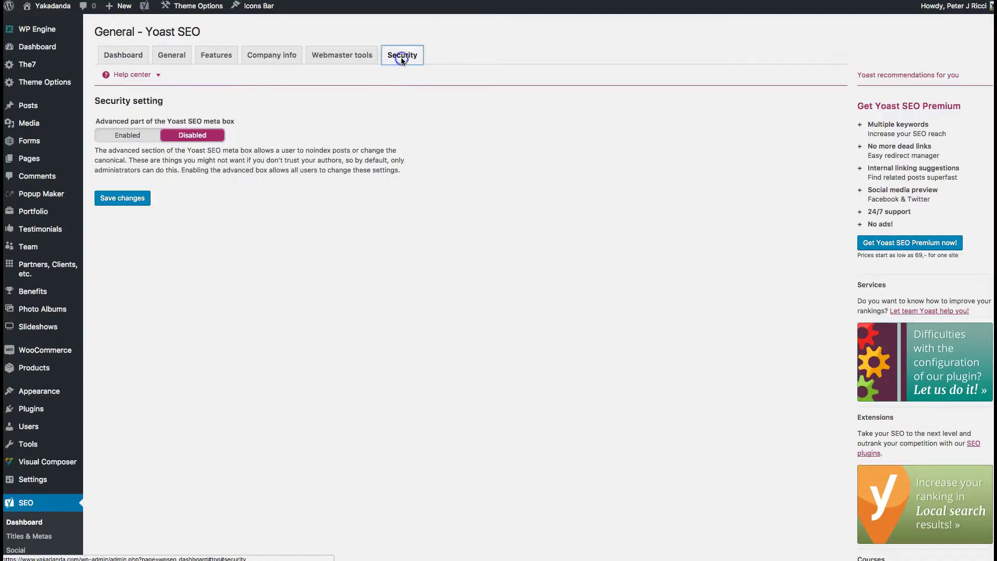
{"action": "left_click", "coordinate": [134, 62]}
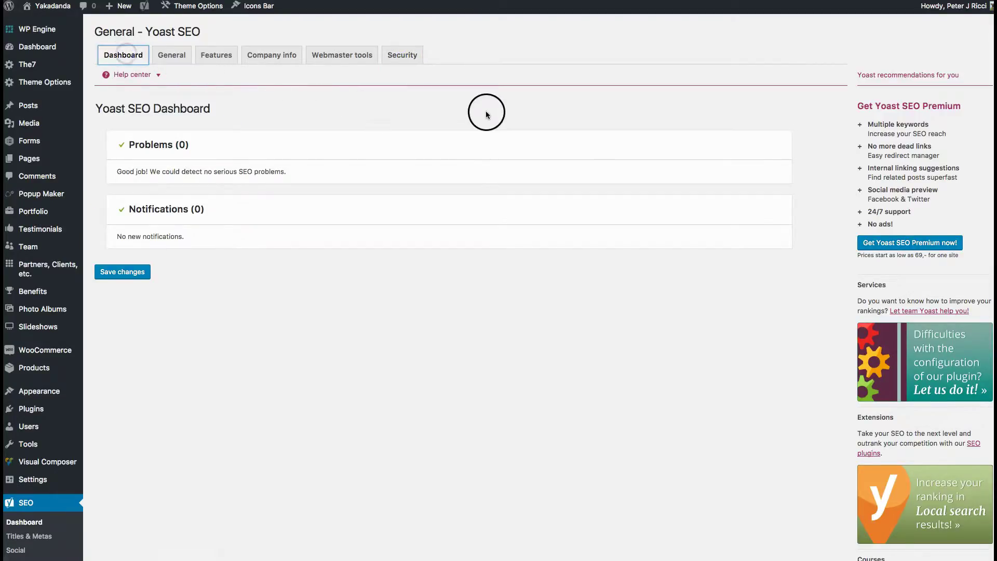
Open the Titles & Metas settings and skim the Homepage, Post Types, Taxonomies, Archives and Other sections
{"action": "scroll", "coordinate": [490, 113], "scroll_direction": "down", "scroll_amount": 5}
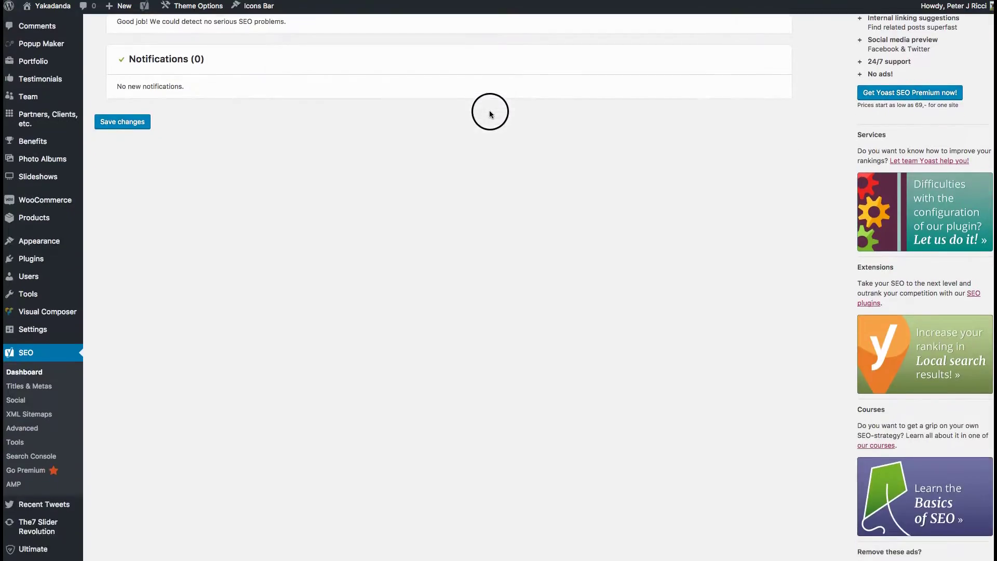
{"action": "scroll", "coordinate": [490, 112], "scroll_direction": "up", "scroll_amount": 5}
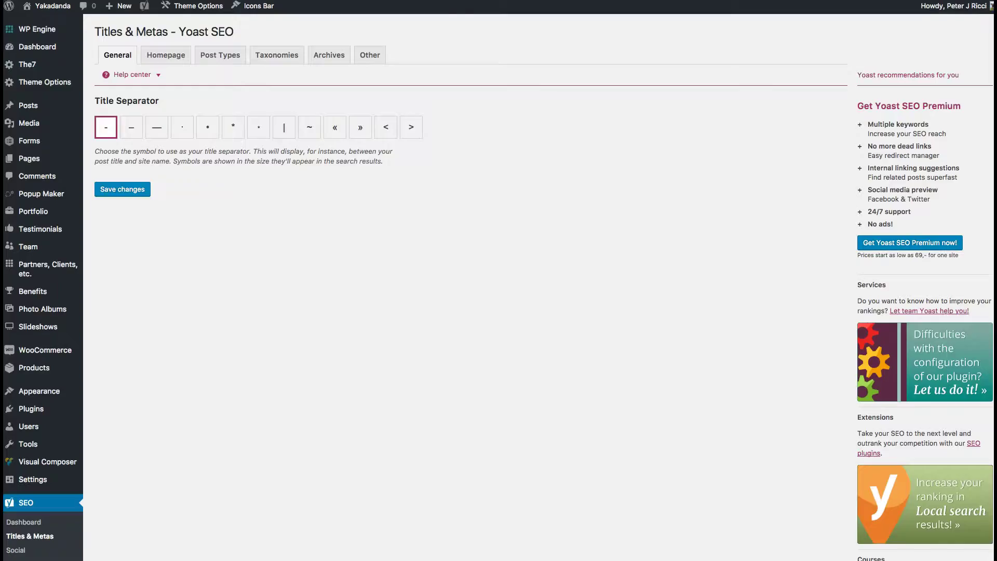
{"action": "left_click", "coordinate": [154, 58]}
{"action": "left_click", "coordinate": [201, 56]}
{"action": "left_click", "coordinate": [253, 54]}
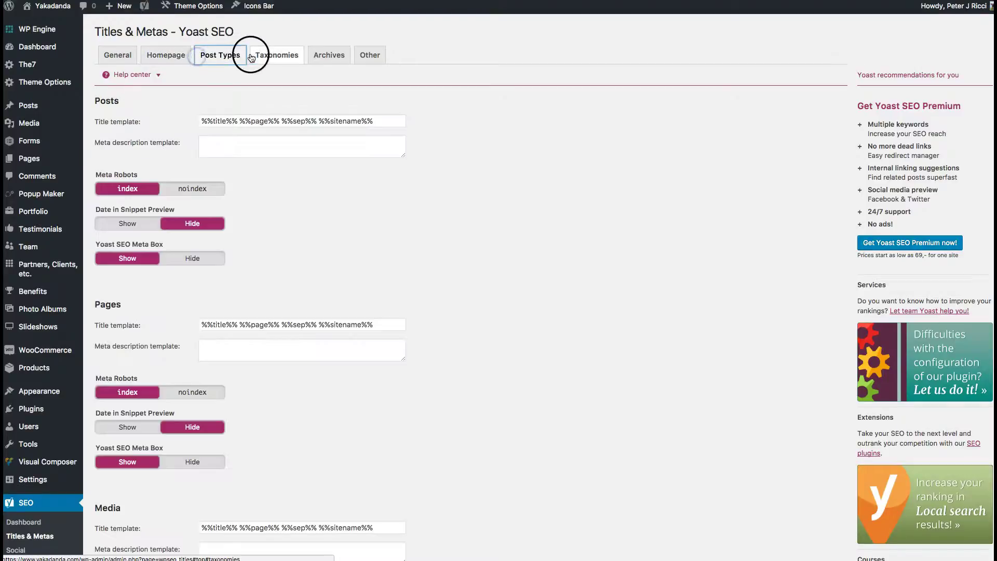
{"action": "left_click", "coordinate": [316, 57]}
{"action": "left_click", "coordinate": [368, 56]}
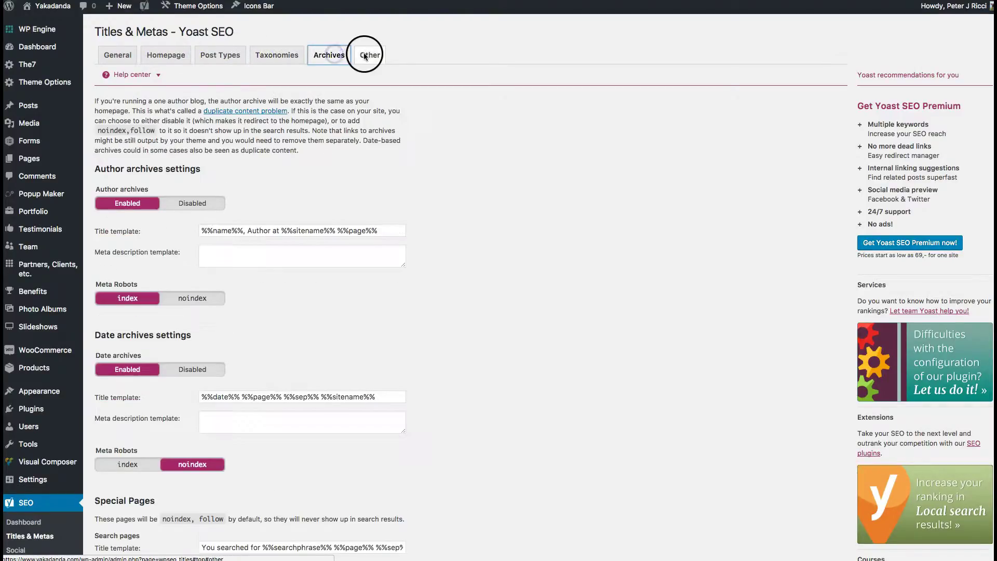
Review the Post Types settings for title templates, meta robots indexing and meta box visibility, from Posts through Slideshows
{"action": "left_click", "coordinate": [133, 57]}
{"action": "left_click", "coordinate": [213, 54]}
{"action": "scroll", "coordinate": [345, 292], "scroll_direction": "down", "scroll_amount": 5}
{"action": "scroll", "coordinate": [370, 300], "scroll_direction": "down", "scroll_amount": 8}
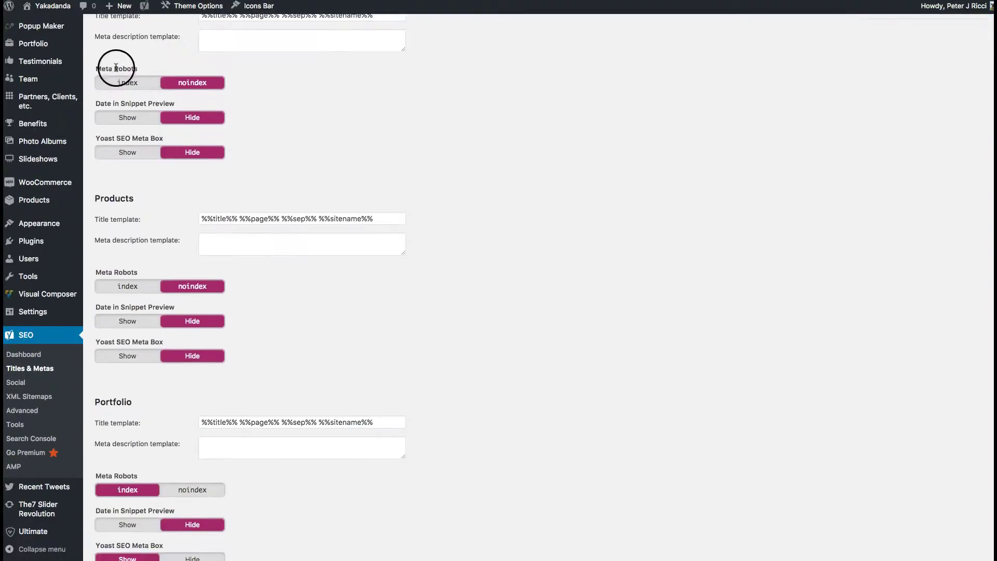
{"action": "scroll", "coordinate": [115, 68], "scroll_direction": "up", "scroll_amount": 1}
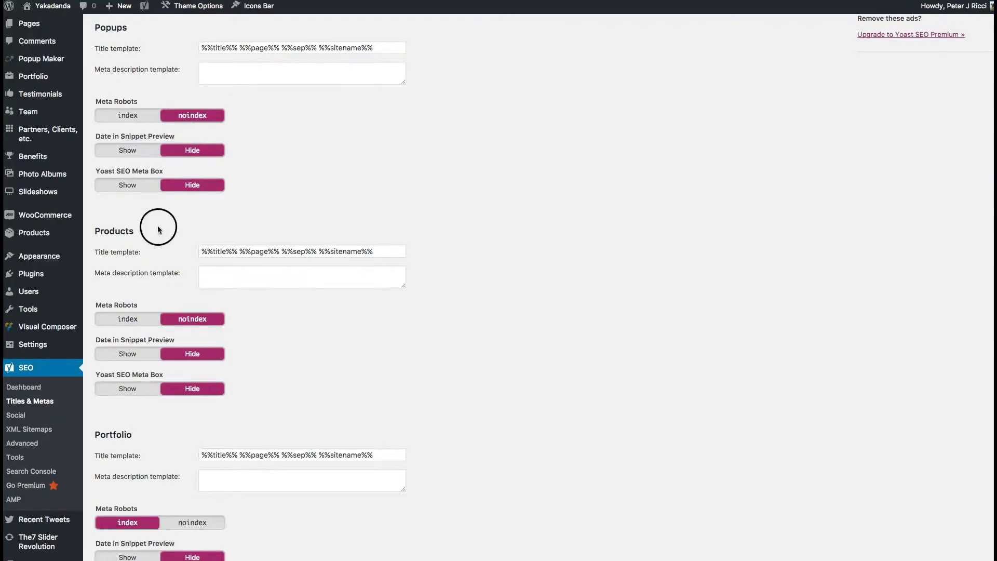
{"action": "scroll", "coordinate": [175, 405], "scroll_direction": "down", "scroll_amount": 5}
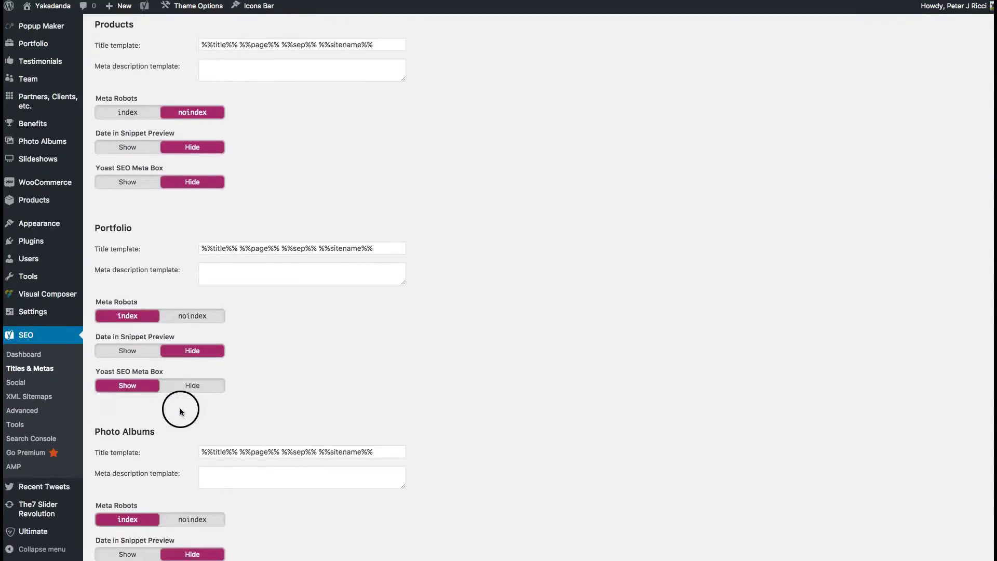
{"action": "scroll", "coordinate": [182, 413], "scroll_direction": "down", "scroll_amount": 5}
{"action": "left_click", "coordinate": [189, 373]}
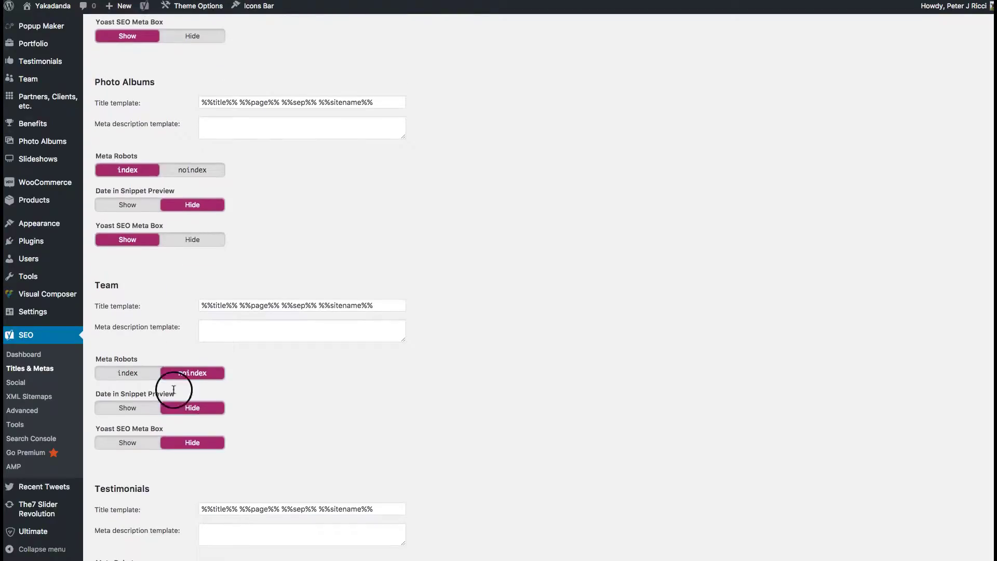
{"action": "scroll", "coordinate": [226, 369], "scroll_direction": "down", "scroll_amount": 6}
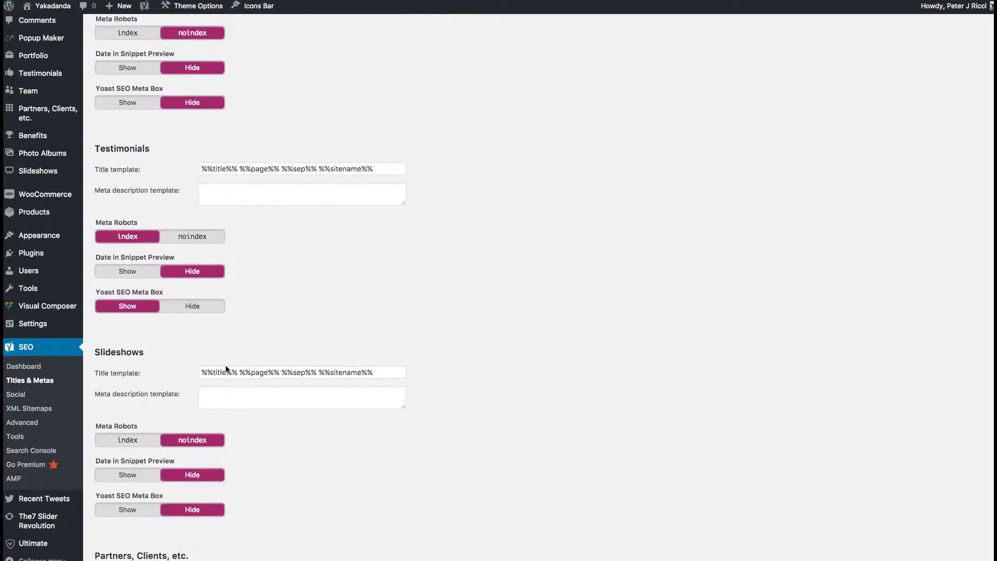
{"action": "scroll", "coordinate": [226, 369], "scroll_direction": "up", "scroll_amount": 15}
{"action": "scroll", "coordinate": [225, 369], "scroll_direction": "up", "scroll_amount": 10}
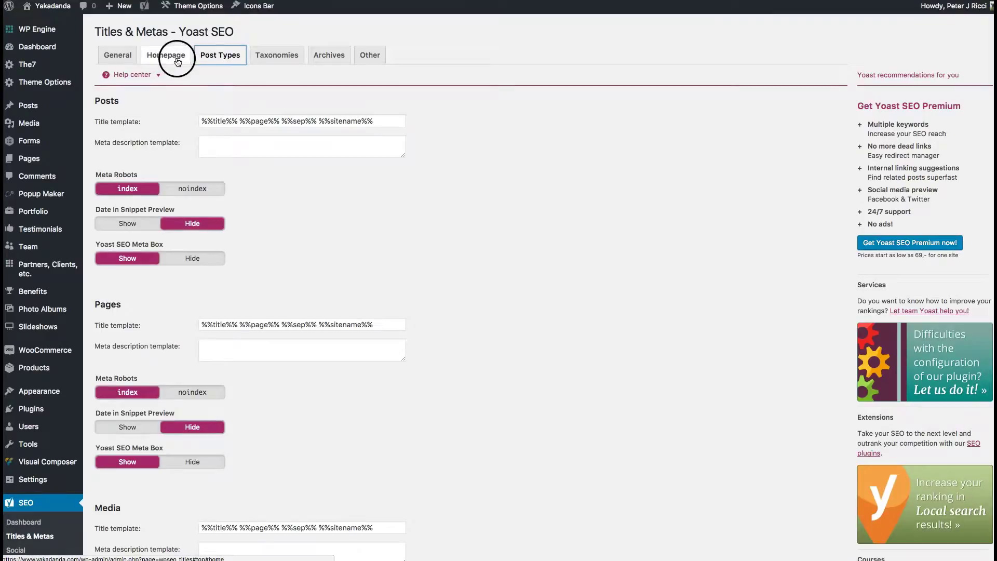
Review the Taxonomies settings for categories, tags, format, product and portfolio taxonomies
{"action": "left_click", "coordinate": [265, 57]}
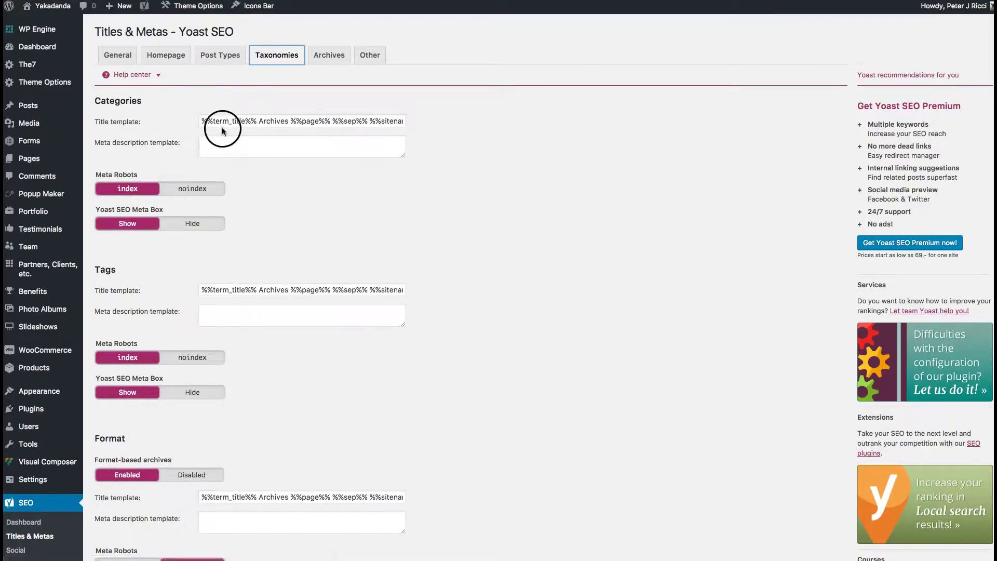
{"action": "scroll", "coordinate": [297, 229], "scroll_direction": "down", "scroll_amount": 17}
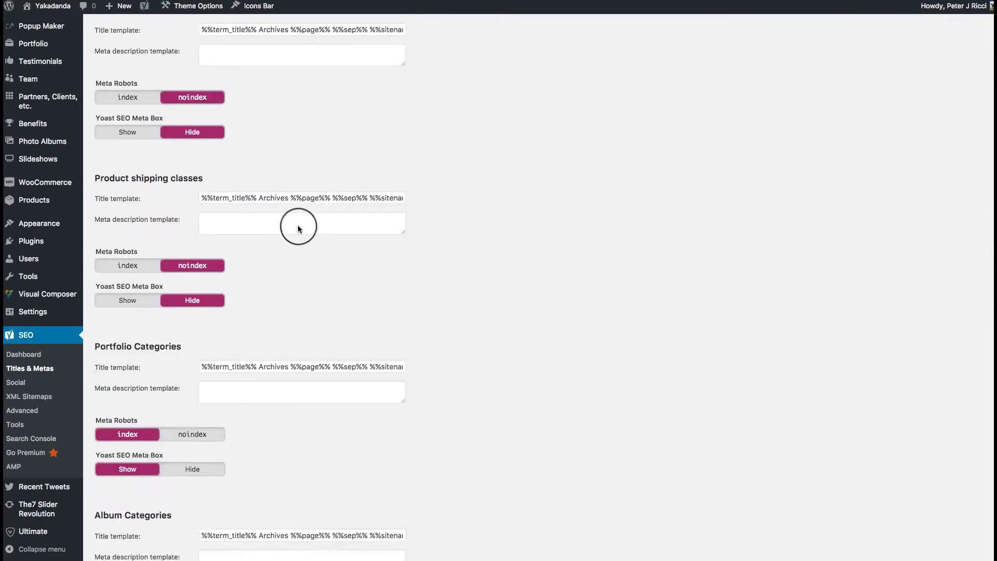
{"action": "scroll", "coordinate": [297, 228], "scroll_direction": "up", "scroll_amount": 17}
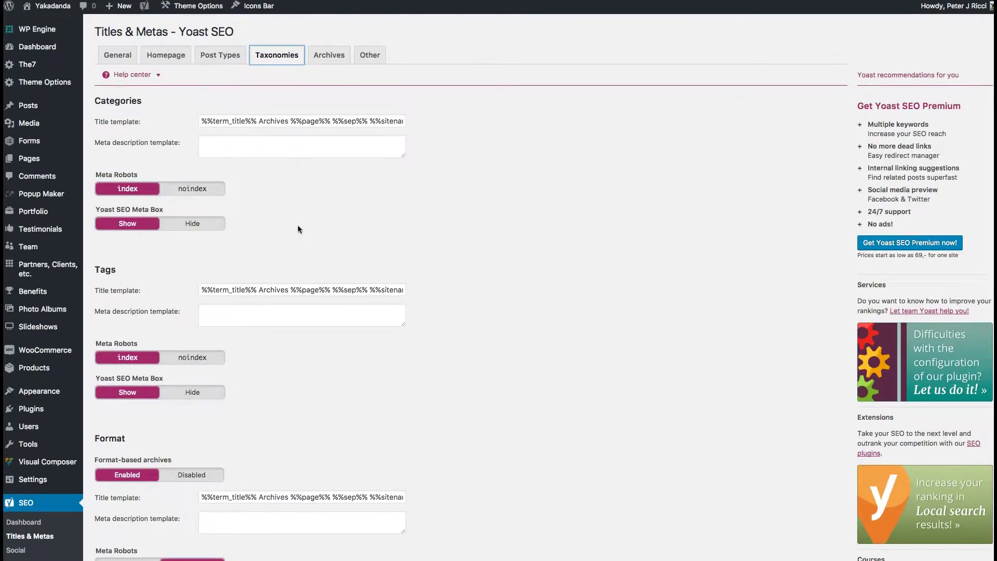
{"action": "scroll", "coordinate": [298, 229], "scroll_direction": "down", "scroll_amount": 20}
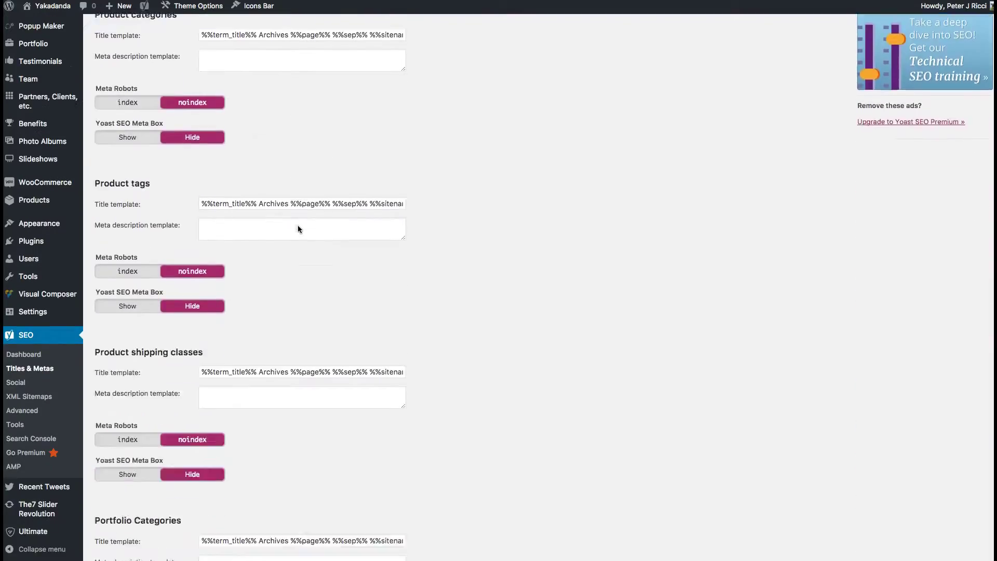
{"action": "scroll", "coordinate": [298, 229], "scroll_direction": "up", "scroll_amount": 15}
{"action": "scroll", "coordinate": [298, 228], "scroll_direction": "up", "scroll_amount": 6}
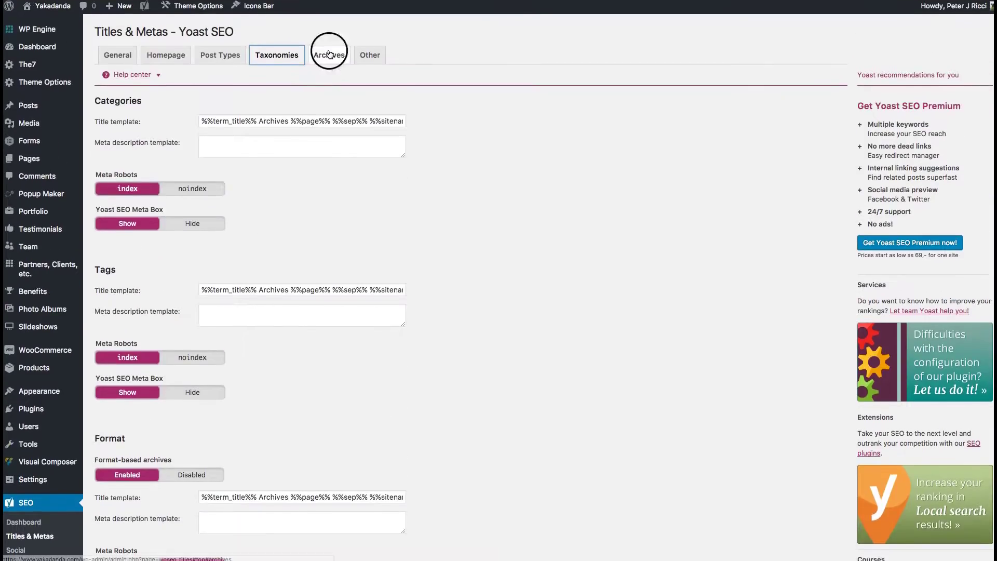
Look through the Archives and Other settings of Titles & Metas and return to the title separator options
{"action": "left_click", "coordinate": [330, 50]}
{"action": "scroll", "coordinate": [270, 189], "scroll_direction": "down", "scroll_amount": 4}
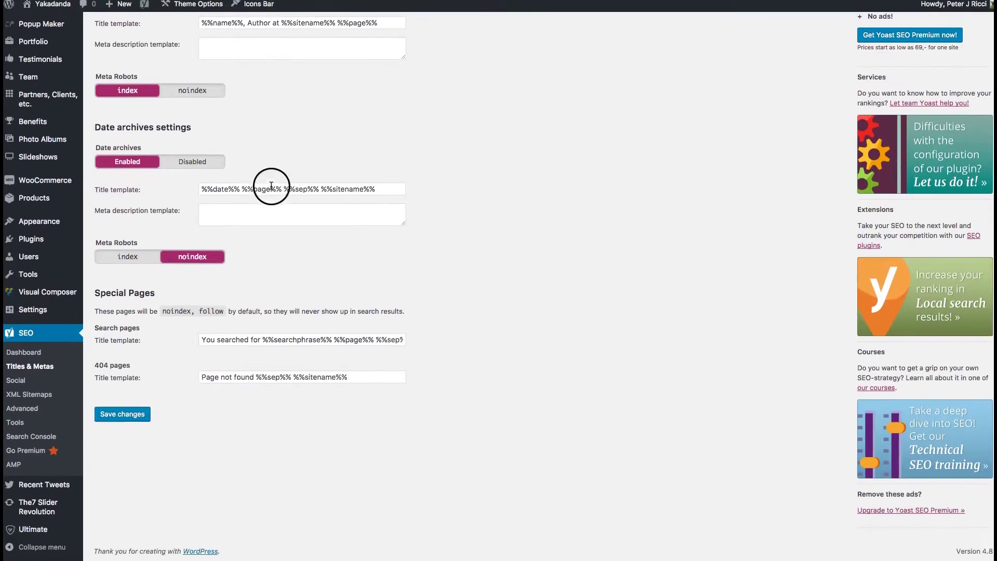
{"action": "scroll", "coordinate": [269, 187], "scroll_direction": "up", "scroll_amount": 5}
{"action": "left_click", "coordinate": [369, 56]}
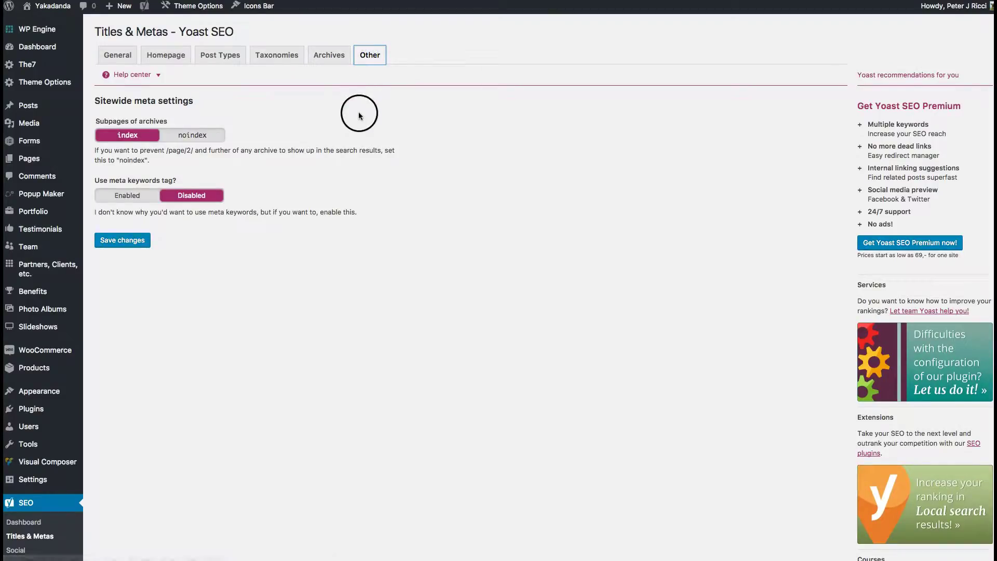
{"action": "left_click", "coordinate": [118, 54]}
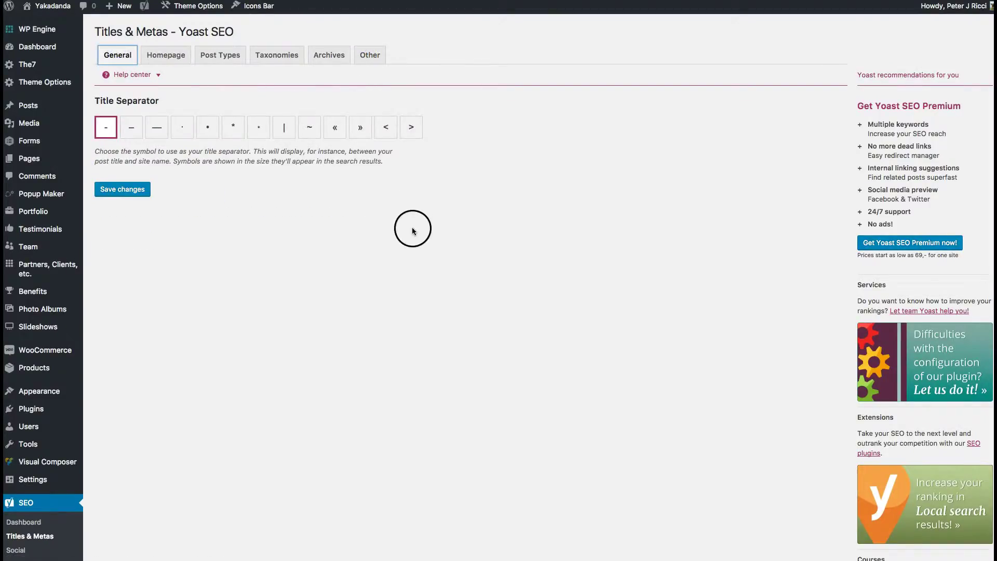
Open the Social settings and review the social profile accounts and the Facebook Open Graph, default image and App ID options
{"action": "scroll", "coordinate": [413, 227], "scroll_direction": "down", "scroll_amount": 5}
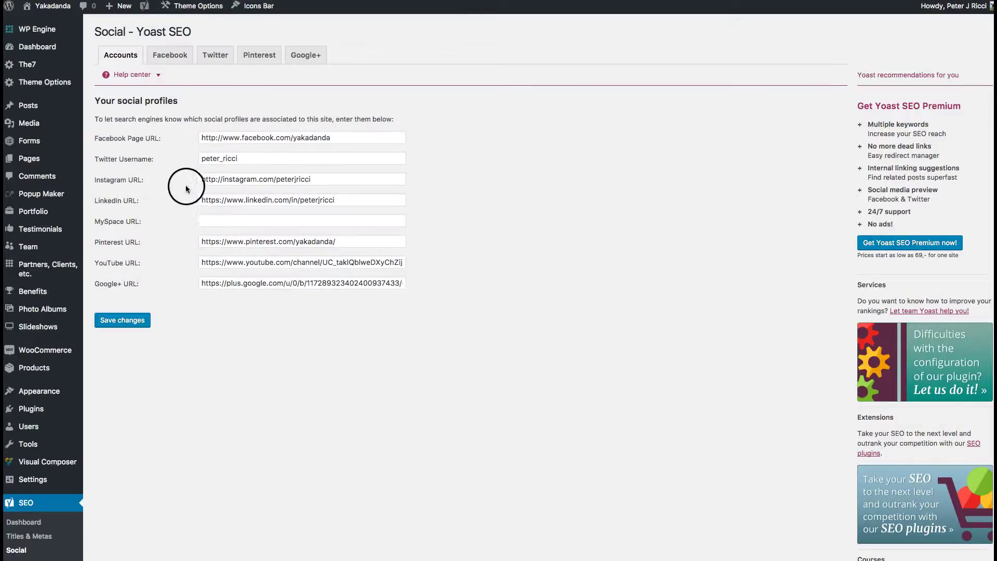
{"action": "left_click_drag", "start_coordinate": [93, 216], "coordinate": [114, 223]}
{"action": "left_click", "coordinate": [462, 178]}
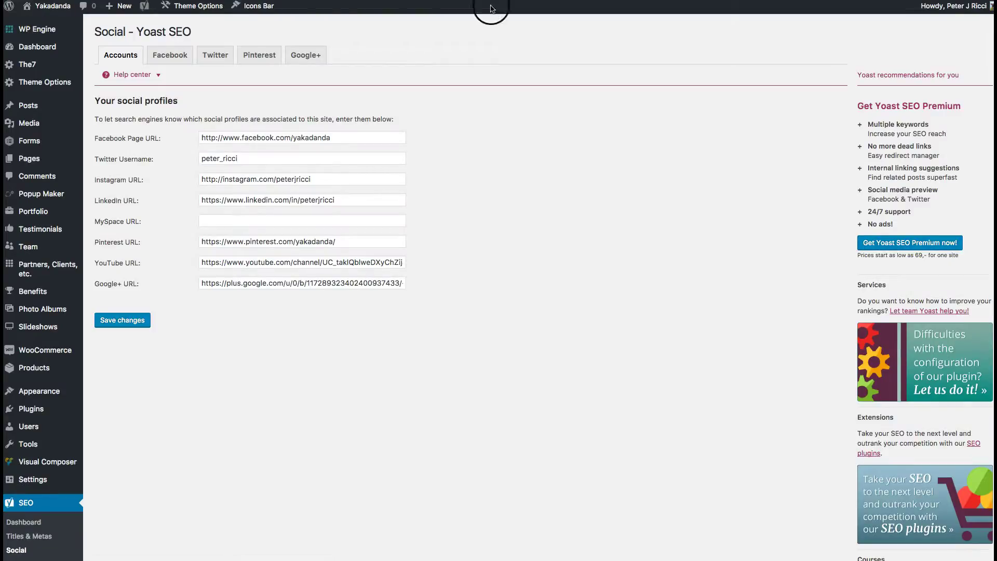
{"action": "left_click", "coordinate": [173, 56]}
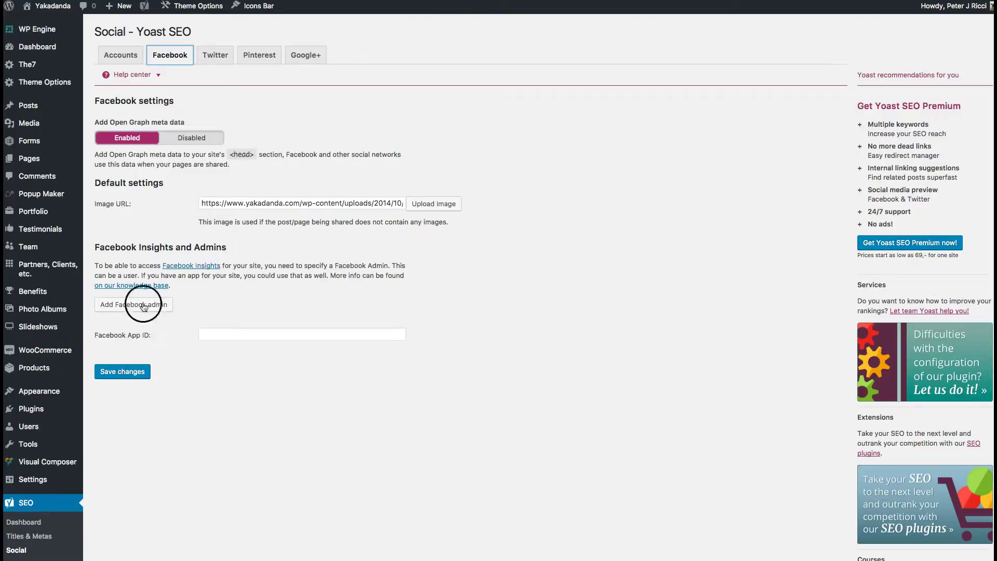
{"action": "left_click_drag", "start_coordinate": [94, 335], "coordinate": [152, 339]}
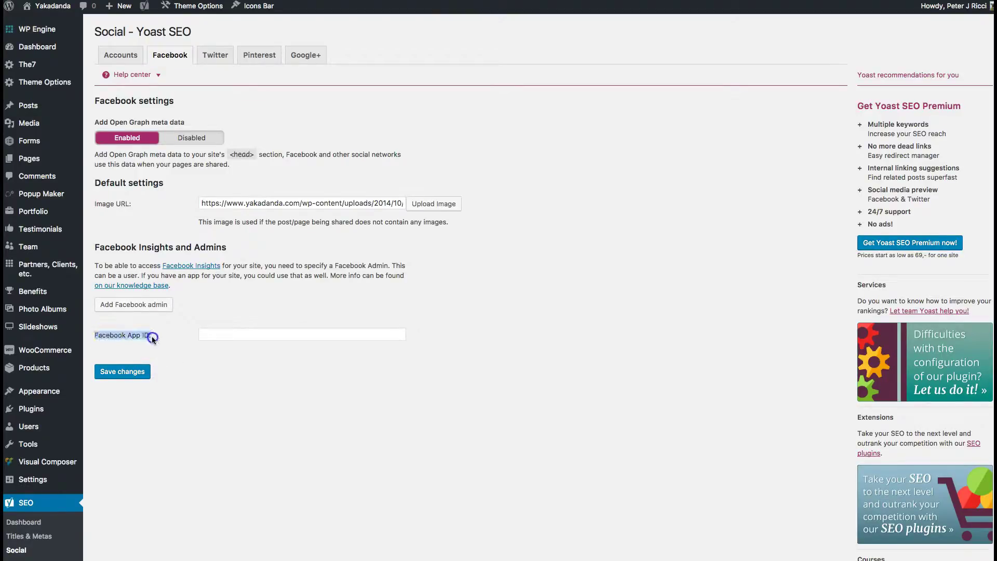
{"action": "left_click", "coordinate": [220, 314]}
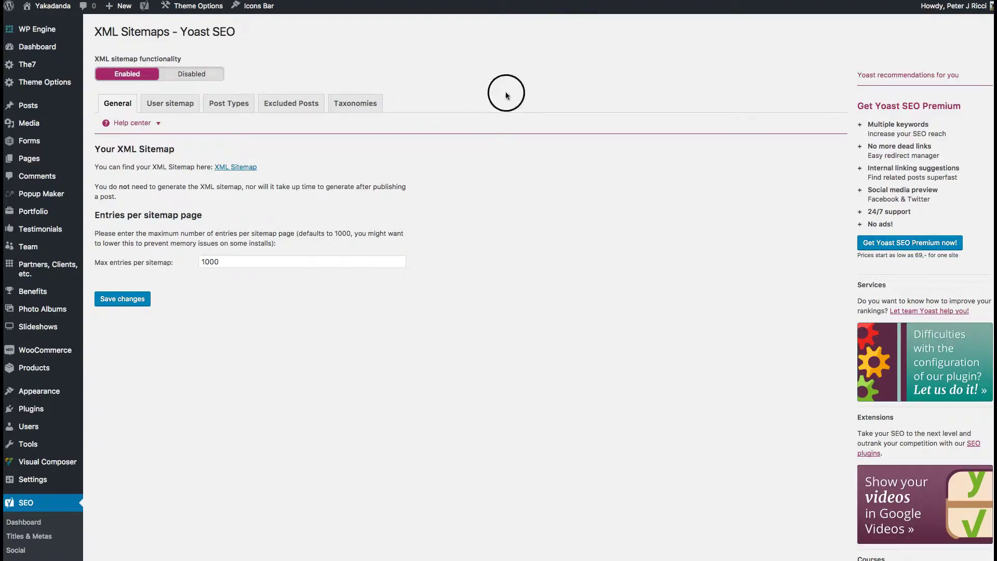
View the site's generated XML sitemap index from the XML Sitemaps settings, then close it
{"action": "left_click", "coordinate": [244, 167]}
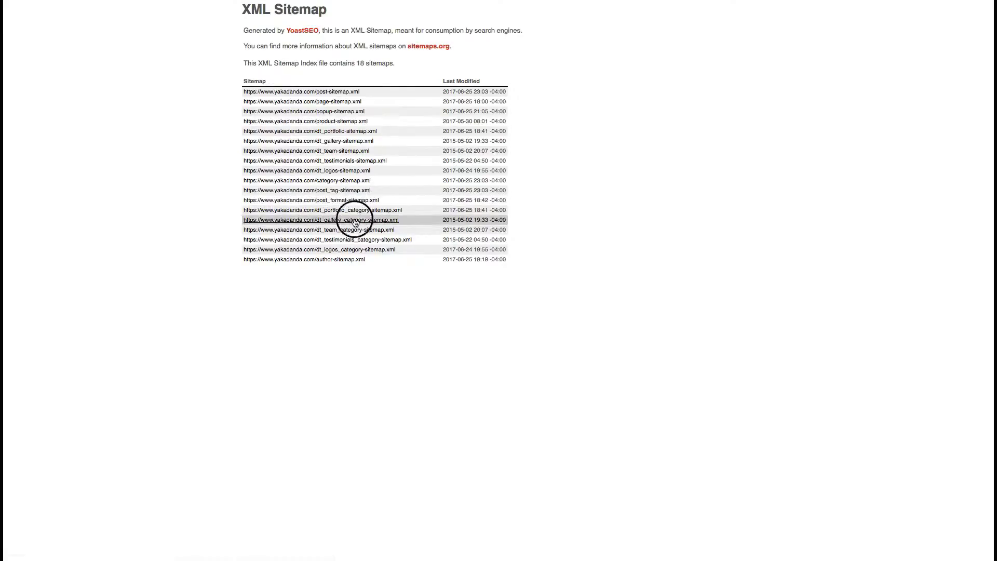
{"action": "key", "text": "super+w"}
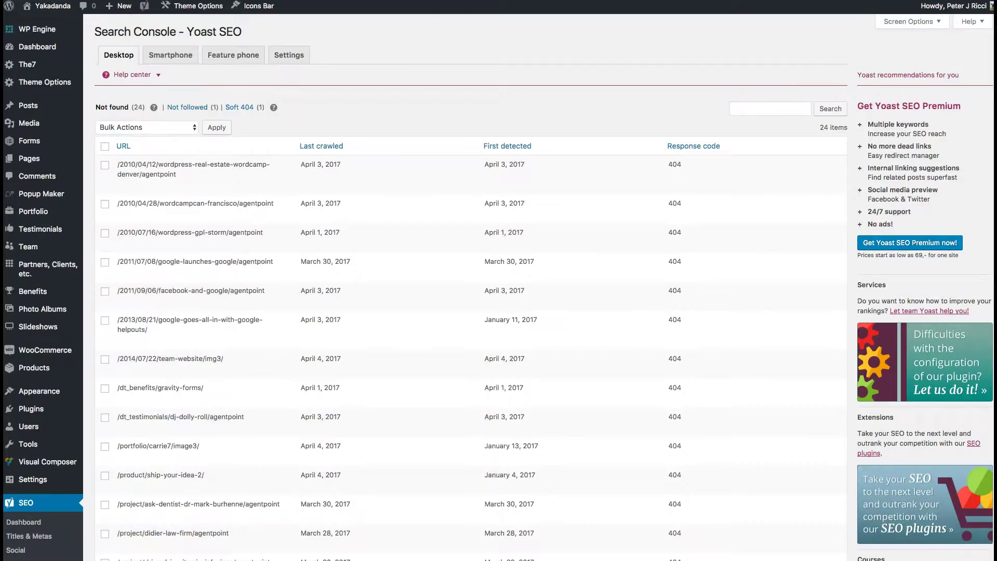
Open the plugin's Search Console page and review the crawl errors listed for desktop and smartphone
{"action": "scroll", "coordinate": [389, 123], "scroll_direction": "down", "scroll_amount": 10}
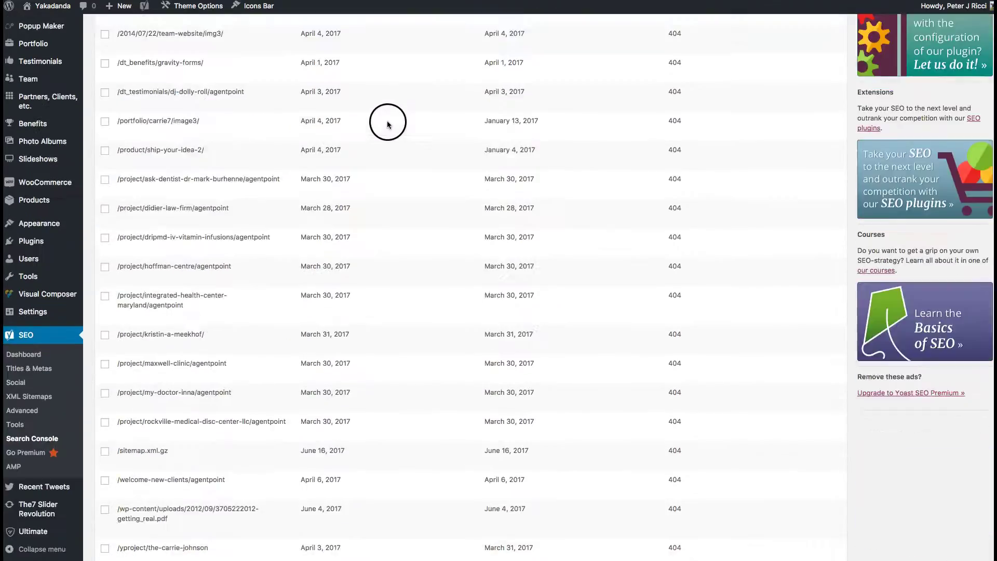
{"action": "scroll", "coordinate": [390, 122], "scroll_direction": "up", "scroll_amount": 10}
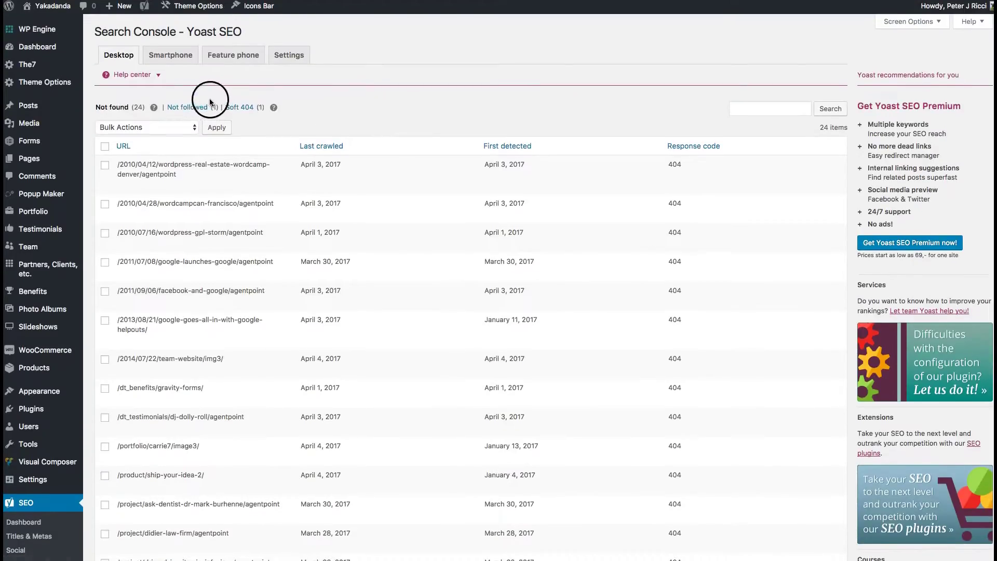
{"action": "left_click", "coordinate": [168, 56]}
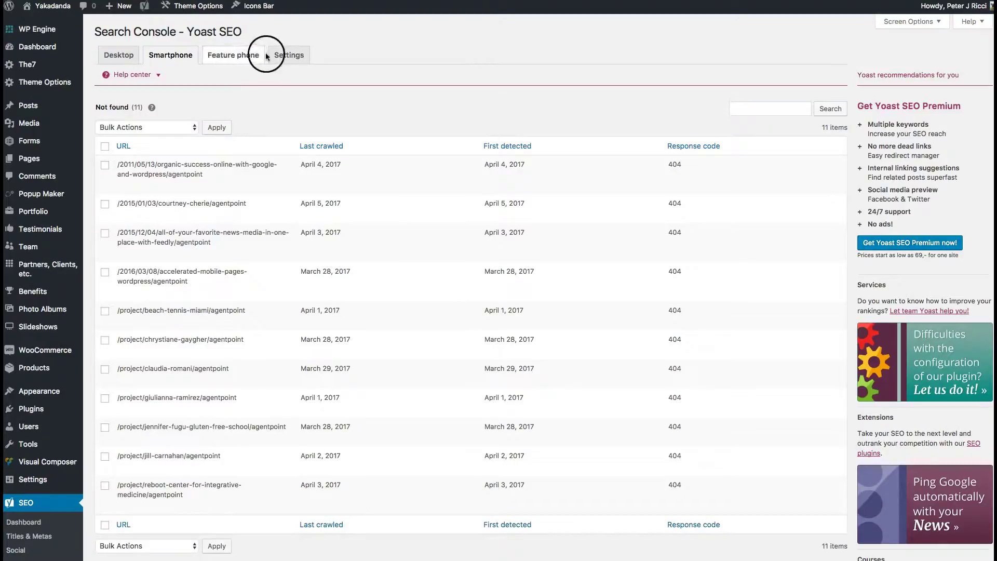
{"action": "scroll", "coordinate": [373, 57], "scroll_direction": "down", "scroll_amount": 5}
{"action": "scroll", "coordinate": [374, 58], "scroll_direction": "up", "scroll_amount": 5}
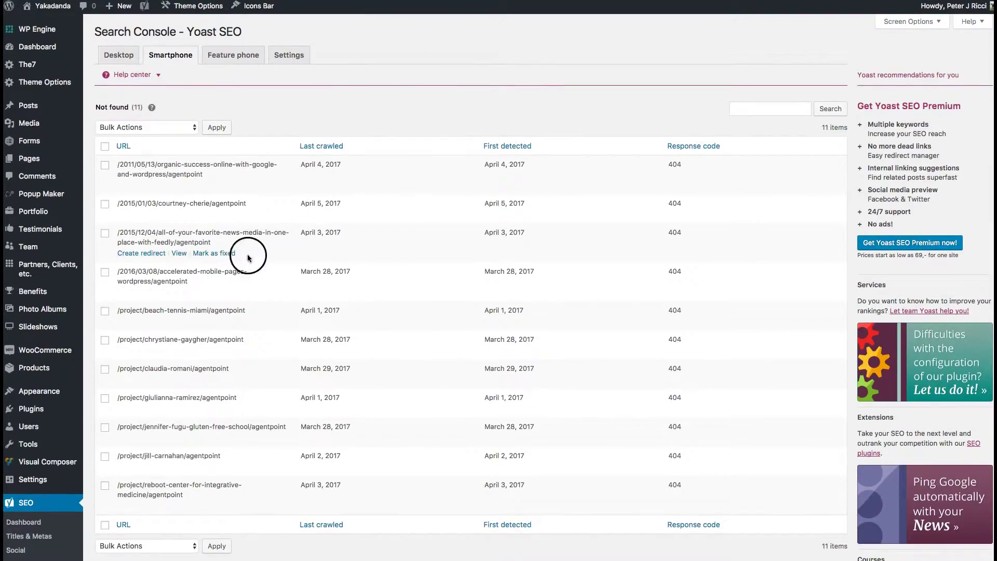
{"action": "scroll", "coordinate": [345, 222], "scroll_direction": "down", "scroll_amount": 5}
{"action": "scroll", "coordinate": [345, 223], "scroll_direction": "up", "scroll_amount": 5}
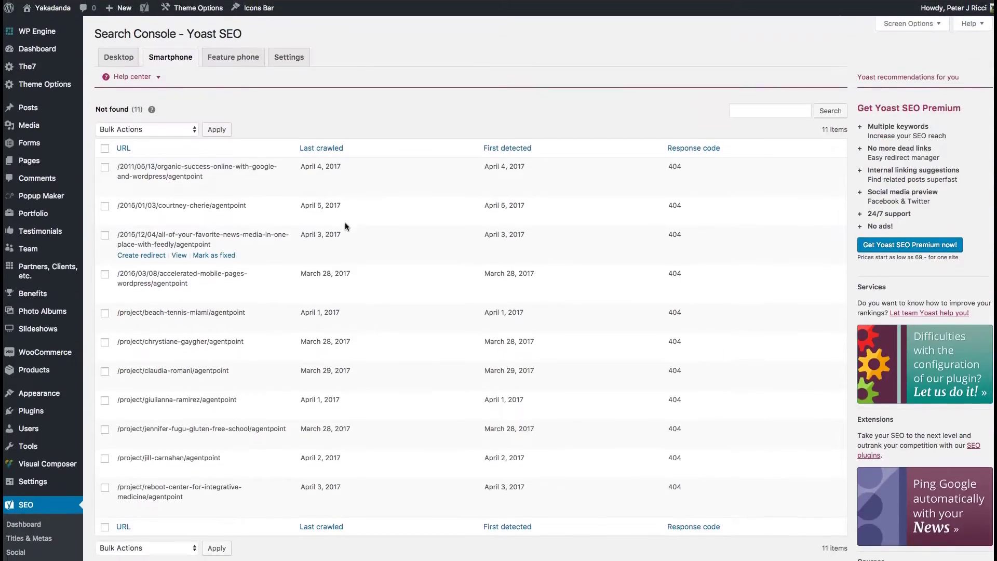
Check the current profile in the Search Console settings
{"action": "left_click", "coordinate": [289, 56]}
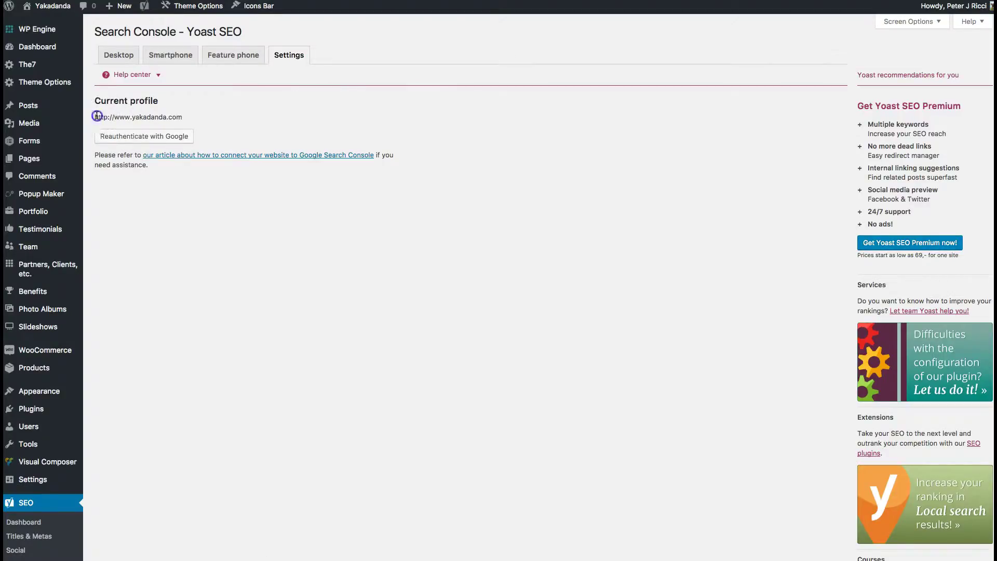
{"action": "left_click_drag", "start_coordinate": [99, 115], "coordinate": [208, 119]}
{"action": "left_click", "coordinate": [213, 120]}
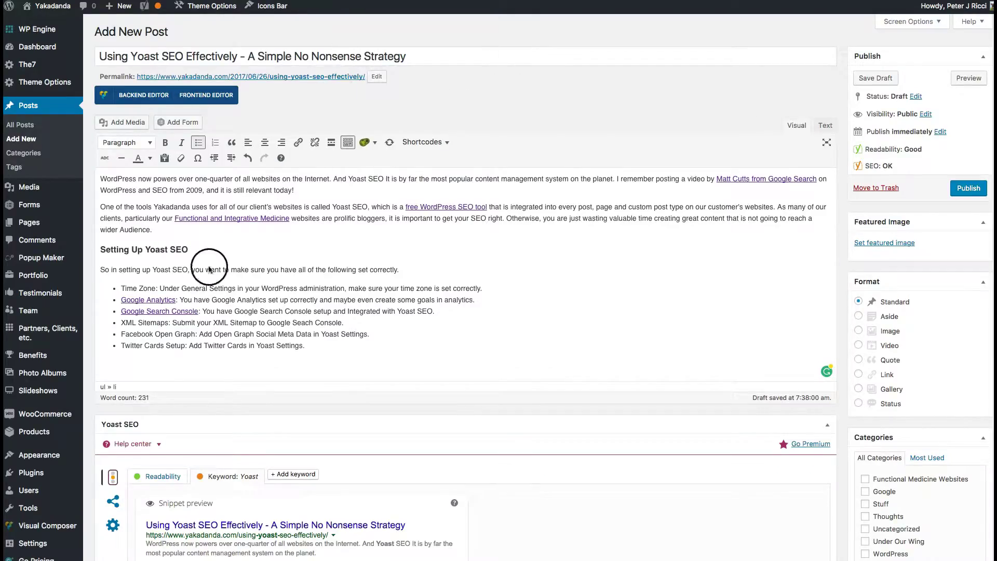
Return to the draft post and examine the Yoast SEO analysis for the focus keyword "Yoast" and the snippet fields
{"action": "scroll", "coordinate": [416, 314], "scroll_direction": "down", "scroll_amount": 9}
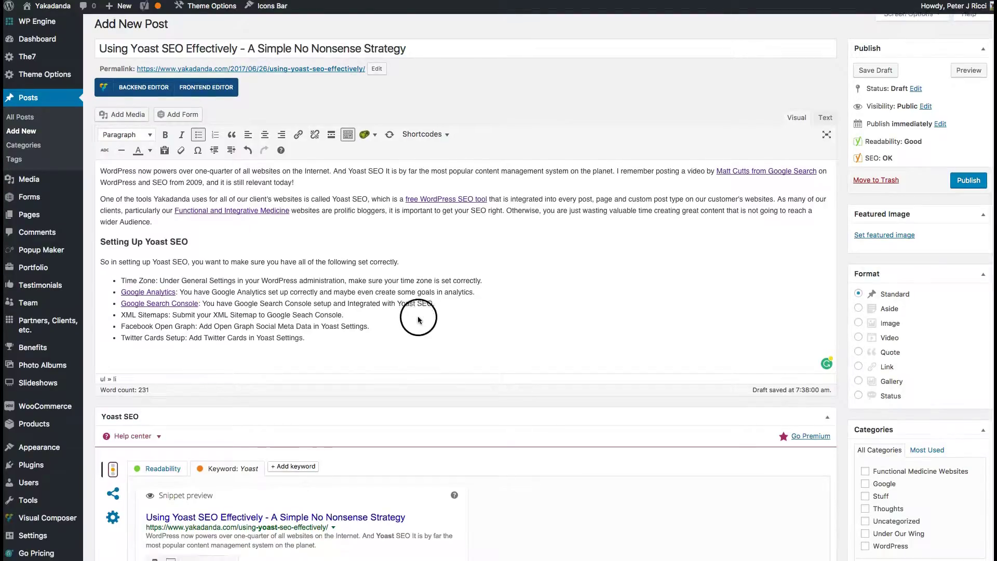
{"action": "scroll", "coordinate": [431, 317], "scroll_direction": "down", "scroll_amount": 6}
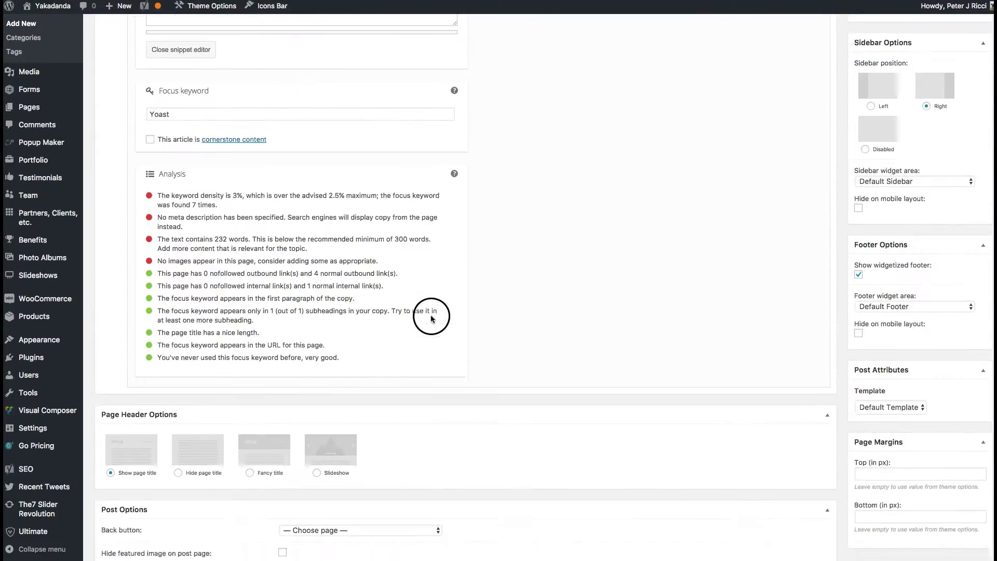
{"action": "left_click_drag", "start_coordinate": [187, 127], "coordinate": [329, 178]}
{"action": "left_click", "coordinate": [328, 178]}
{"action": "scroll", "coordinate": [232, 222], "scroll_direction": "up", "scroll_amount": 4}
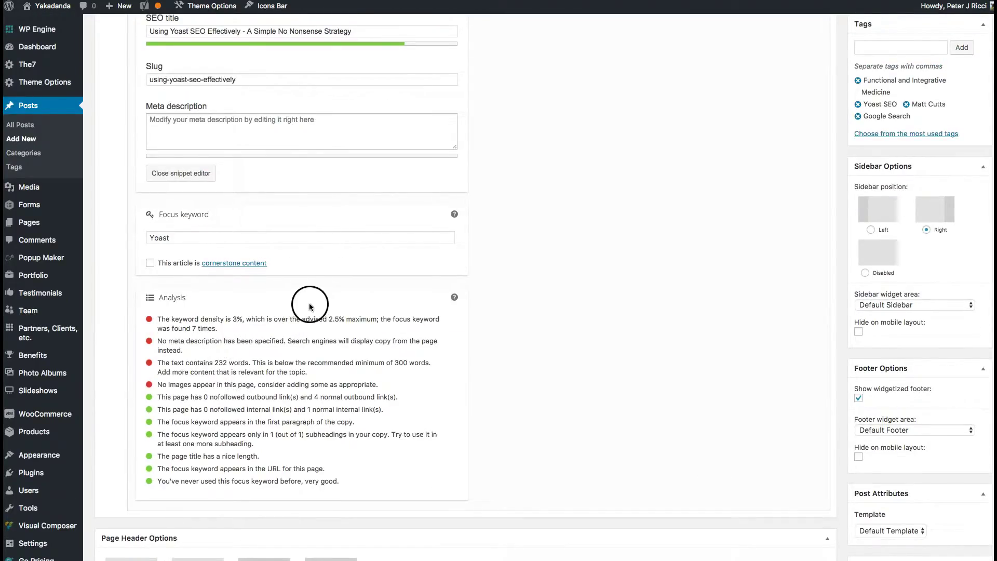
Open the post's Readability analysis and review its results on reading ease, sentence length, transition words and passive voice
{"action": "scroll", "coordinate": [309, 307], "scroll_direction": "up", "scroll_amount": 10}
{"action": "scroll", "coordinate": [310, 304], "scroll_direction": "down", "scroll_amount": 10}
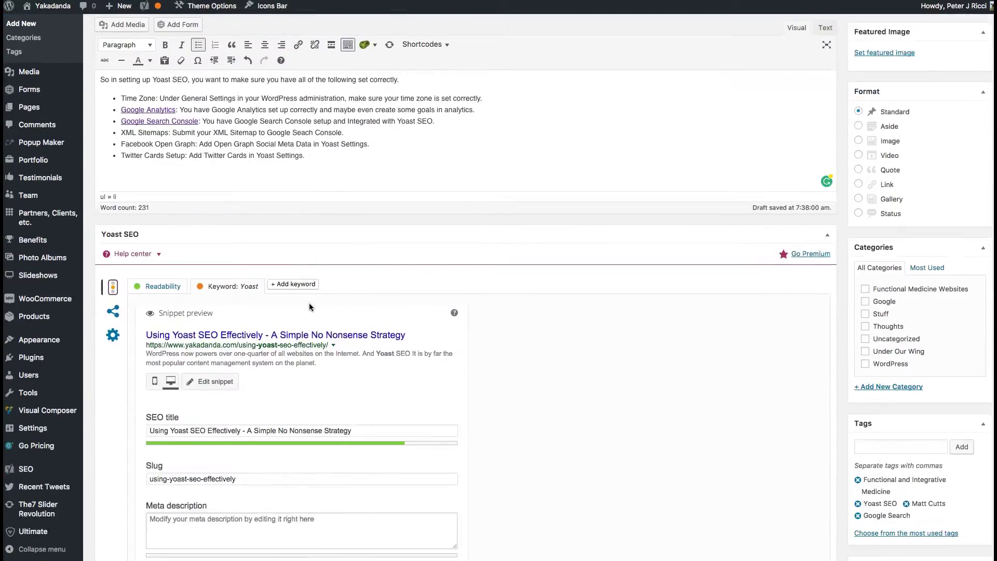
{"action": "left_click", "coordinate": [157, 48]}
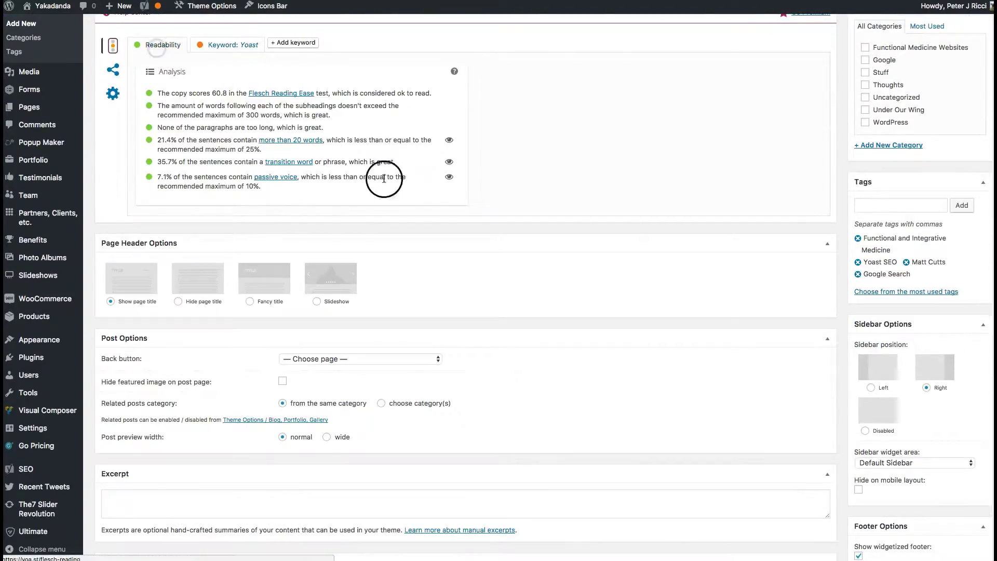
{"action": "scroll", "coordinate": [389, 187], "scroll_direction": "up", "scroll_amount": 3}
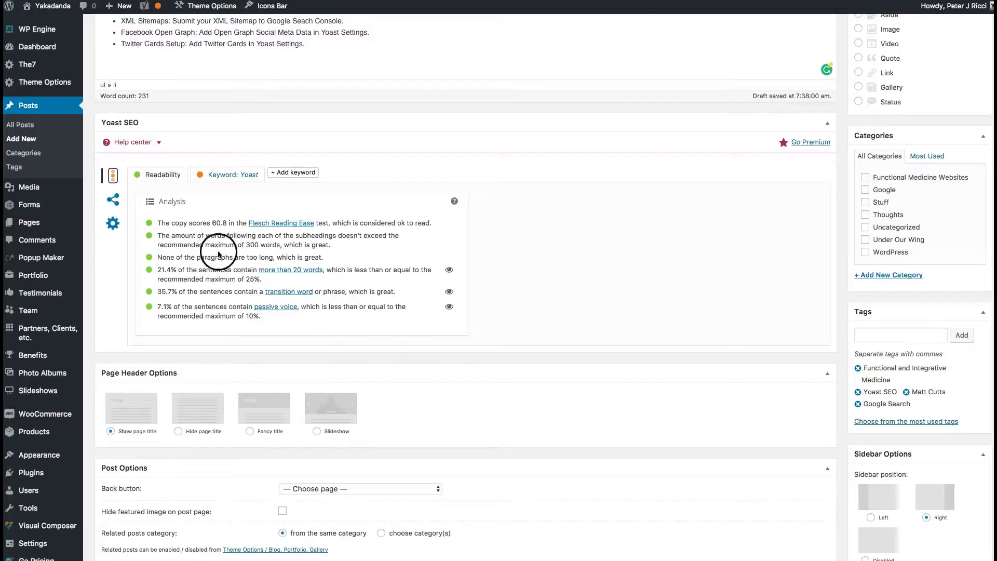
{"action": "left_click", "coordinate": [210, 176]}
{"action": "left_click", "coordinate": [151, 183]}
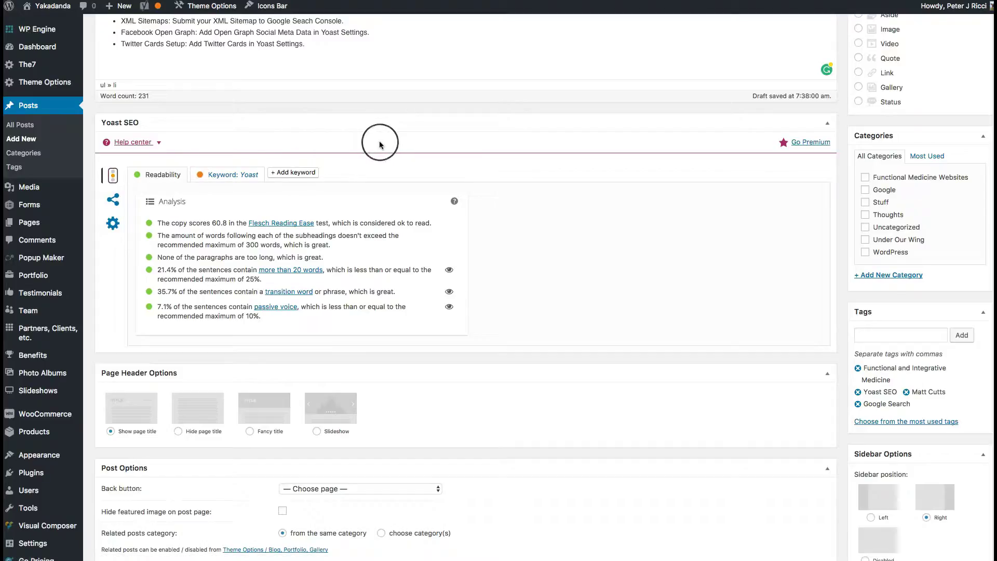
{"action": "scroll", "coordinate": [379, 144], "scroll_direction": "up", "scroll_amount": 5}
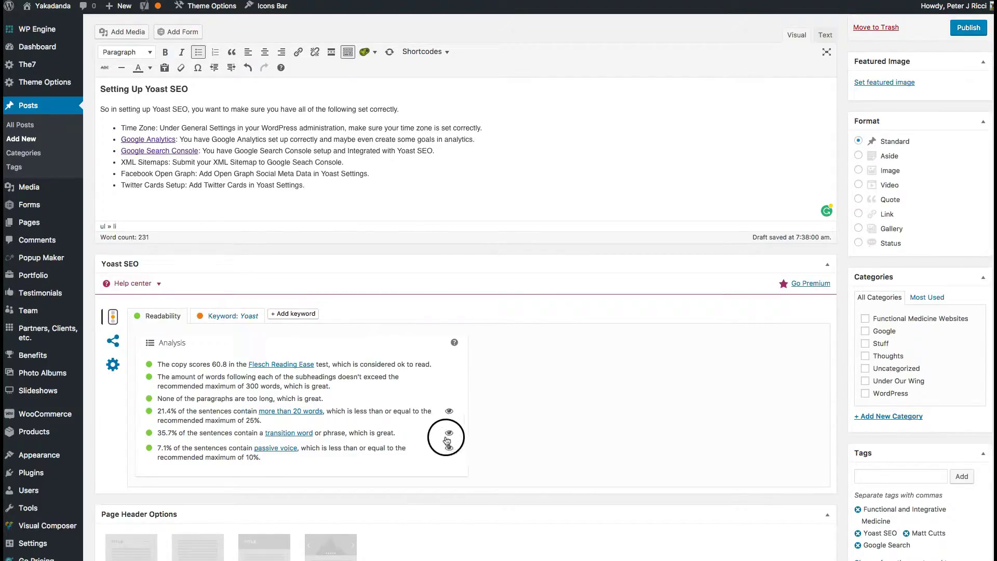
Mark the transition word and passive voice results in the post text one after the other, clearing the marks each time
{"action": "left_click", "coordinate": [449, 433]}
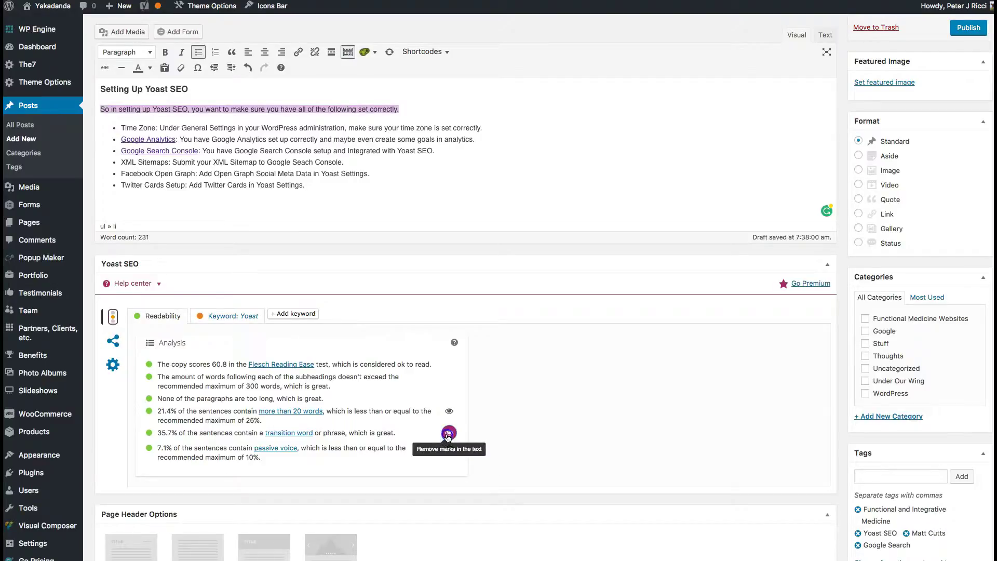
{"action": "left_click", "coordinate": [449, 433]}
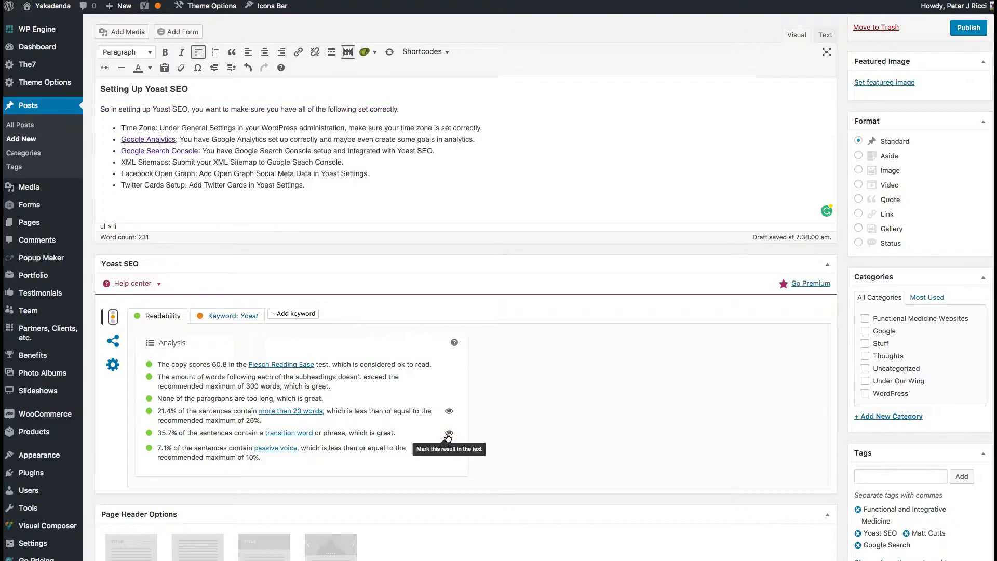
{"action": "left_click", "coordinate": [450, 448]}
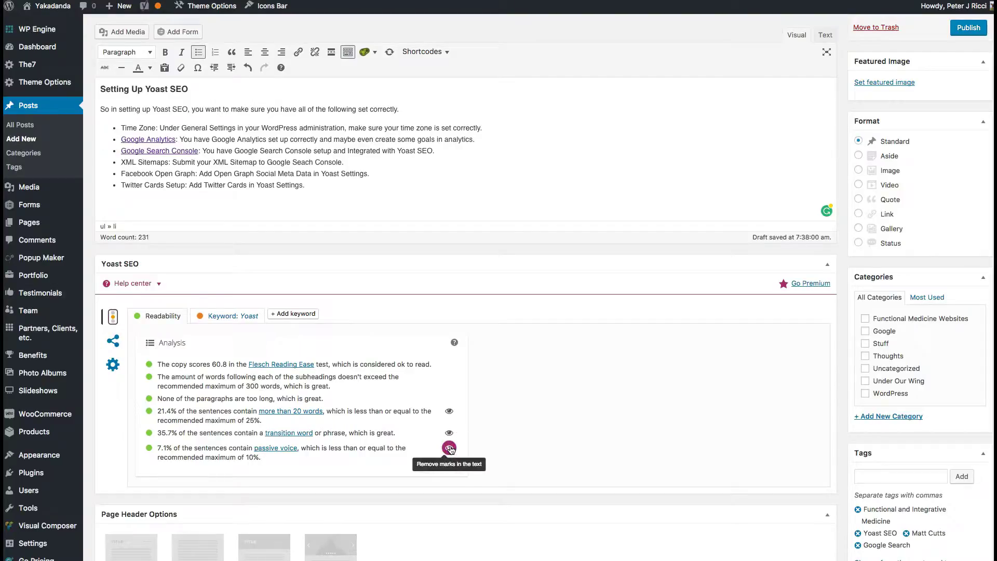
{"action": "left_click", "coordinate": [451, 448]}
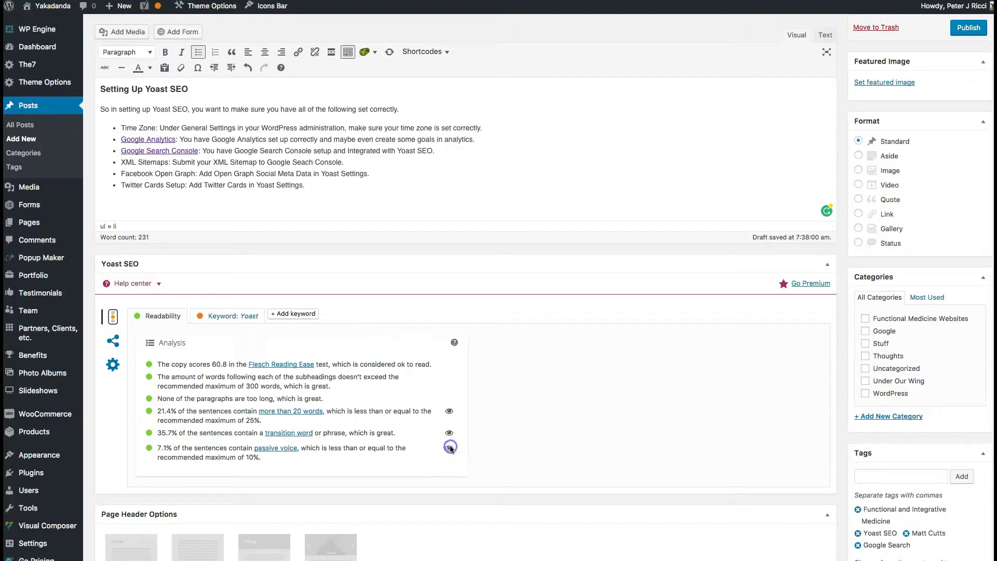
{"action": "scroll", "coordinate": [457, 267], "scroll_direction": "up", "scroll_amount": 3}
{"action": "scroll", "coordinate": [473, 337], "scroll_direction": "down", "scroll_amount": 2}
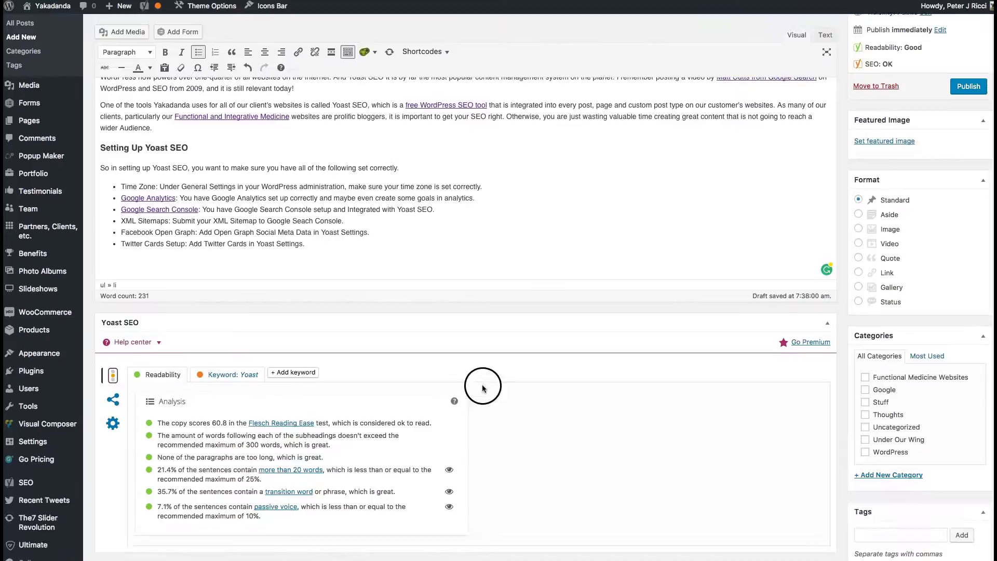
{"action": "left_click", "coordinate": [450, 507]}
{"action": "scroll", "coordinate": [488, 213], "scroll_direction": "up", "scroll_amount": 2}
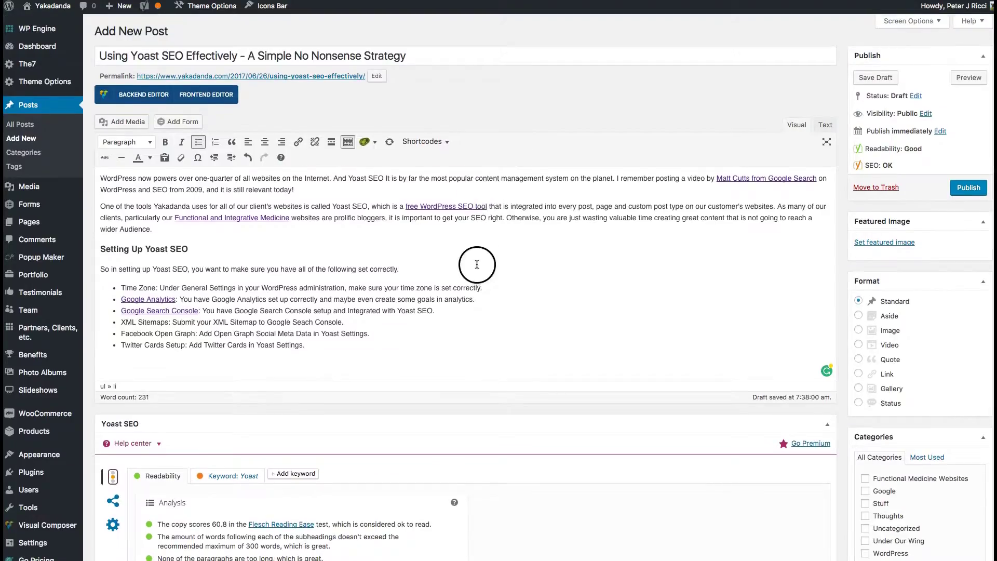
{"action": "scroll", "coordinate": [478, 260], "scroll_direction": "down", "scroll_amount": 3}
{"action": "left_click", "coordinate": [449, 496]}
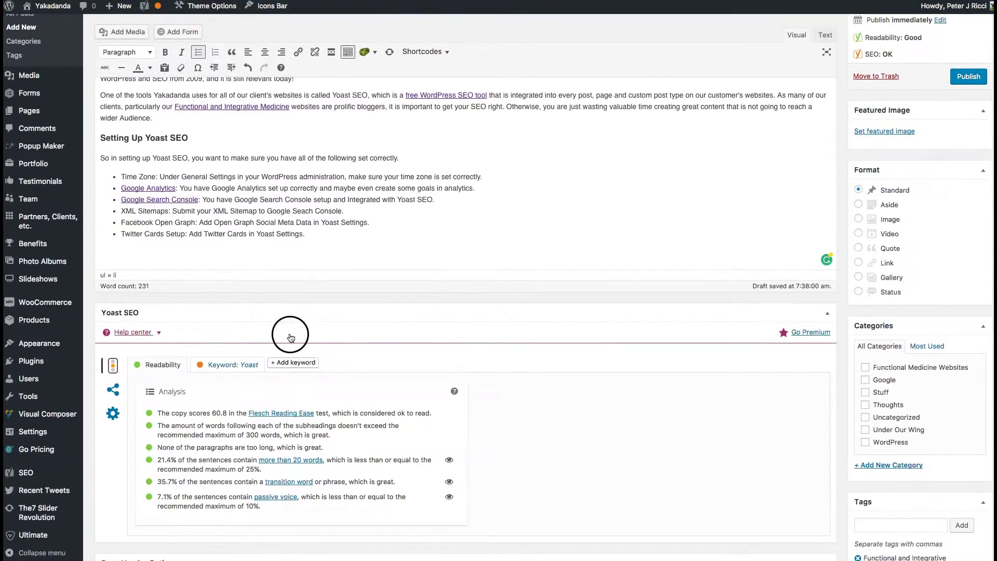
Return to the keyword "Yoast" analysis and look through the expanded article, its snippet preview and meta description
{"action": "left_click", "coordinate": [228, 366]}
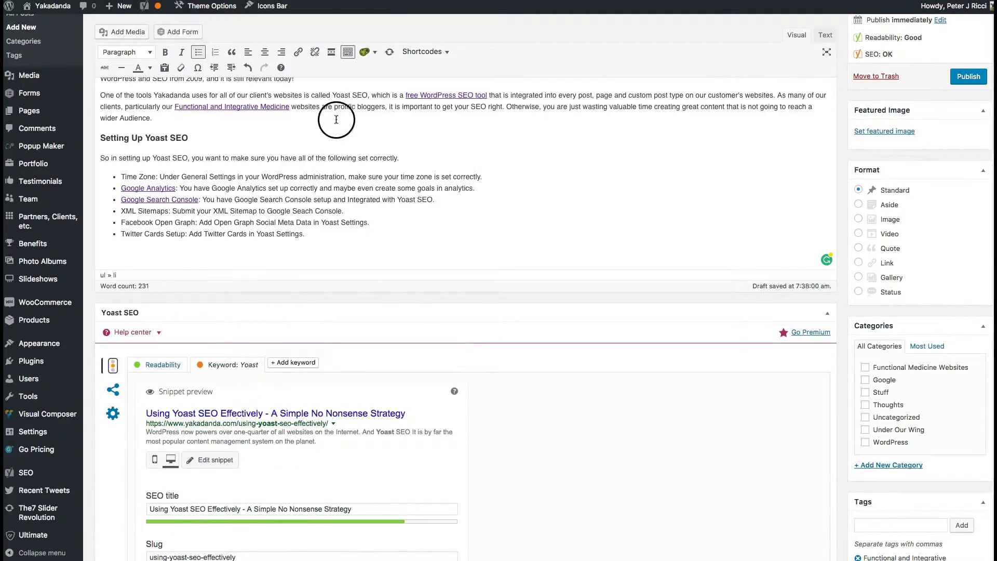
{"action": "scroll", "coordinate": [333, 125], "scroll_direction": "up", "scroll_amount": 3}
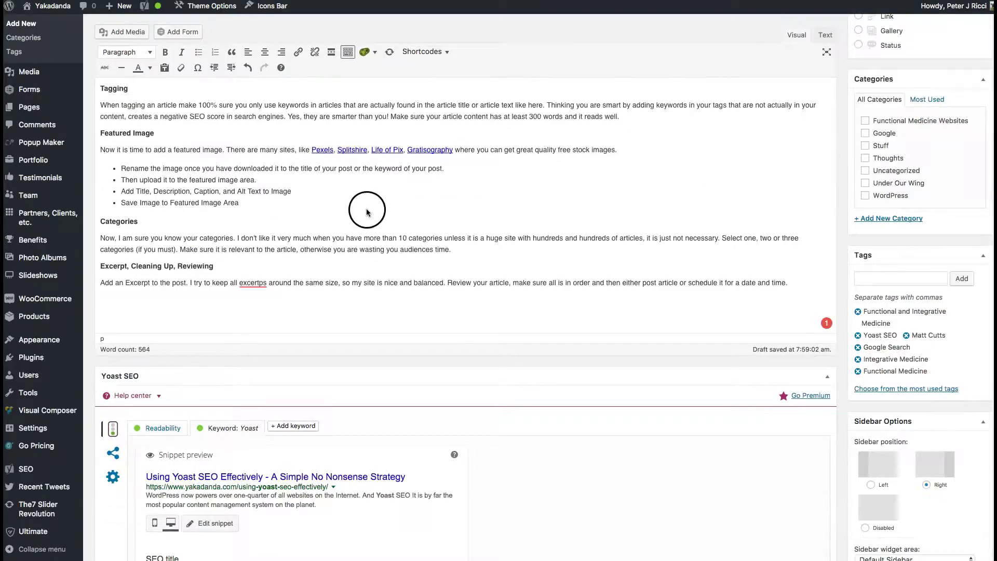
{"action": "scroll", "coordinate": [369, 209], "scroll_direction": "up", "scroll_amount": 7}
{"action": "scroll", "coordinate": [385, 242], "scroll_direction": "down", "scroll_amount": 2}
{"action": "scroll", "coordinate": [390, 241], "scroll_direction": "down", "scroll_amount": 10}
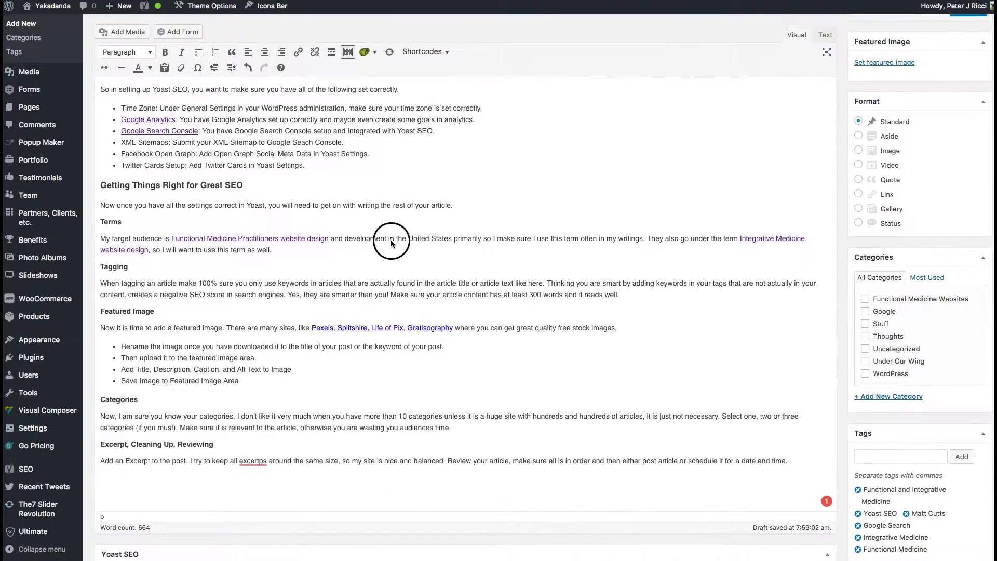
{"action": "scroll", "coordinate": [397, 240], "scroll_direction": "down", "scroll_amount": 15}
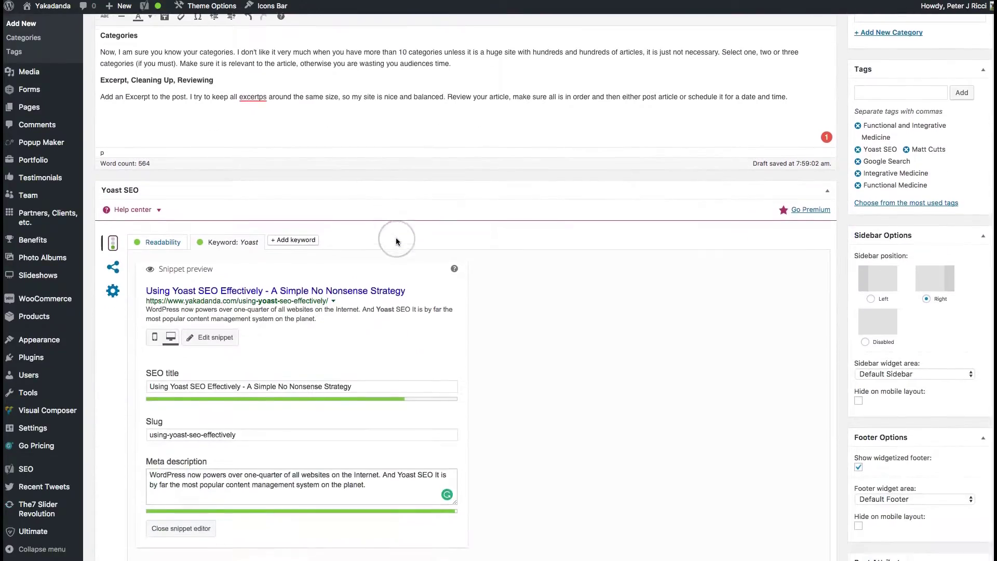
{"action": "scroll", "coordinate": [396, 238], "scroll_direction": "up", "scroll_amount": 20}
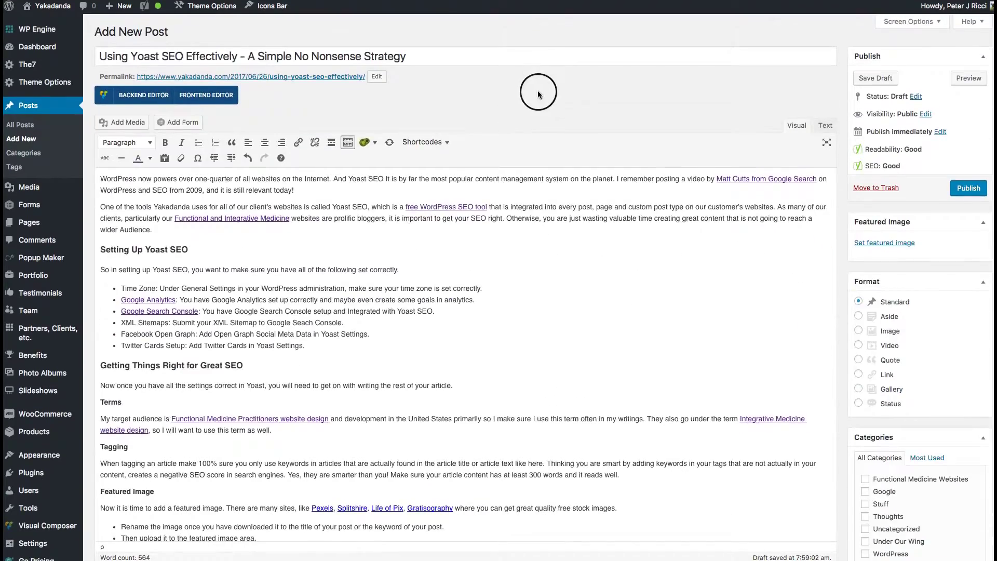
Examine the "Getting Things Right for Great SEO" section and check the formatting of its heading
{"action": "scroll", "coordinate": [525, 197], "scroll_direction": "down", "scroll_amount": 3}
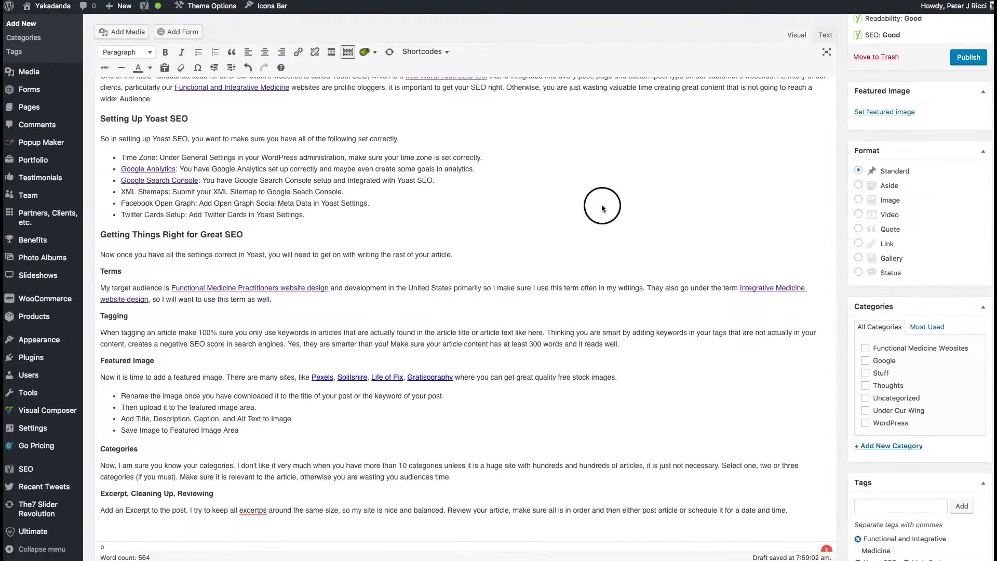
{"action": "scroll", "coordinate": [597, 207], "scroll_direction": "up", "scroll_amount": 2}
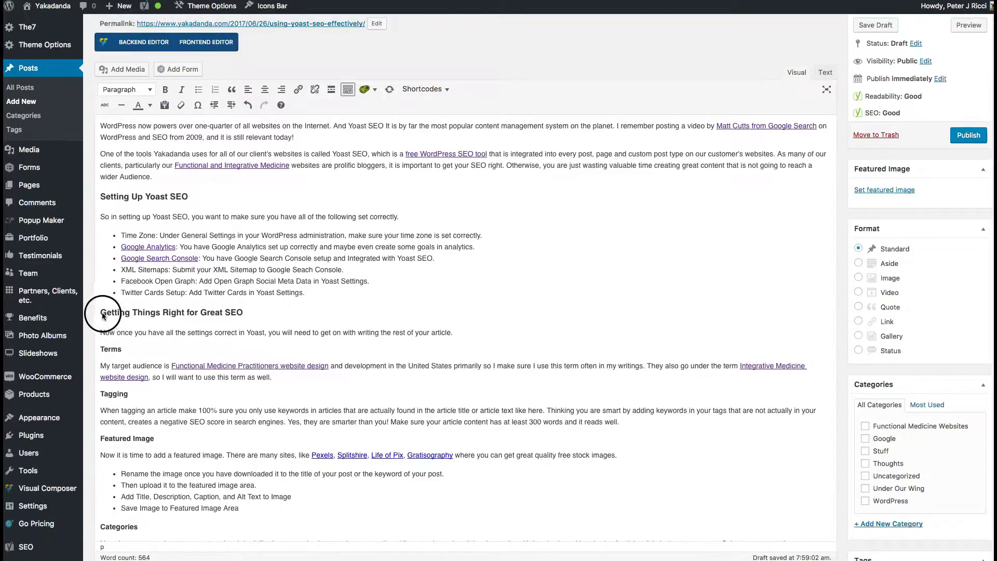
{"action": "left_click_drag", "start_coordinate": [254, 312], "coordinate": [101, 313]}
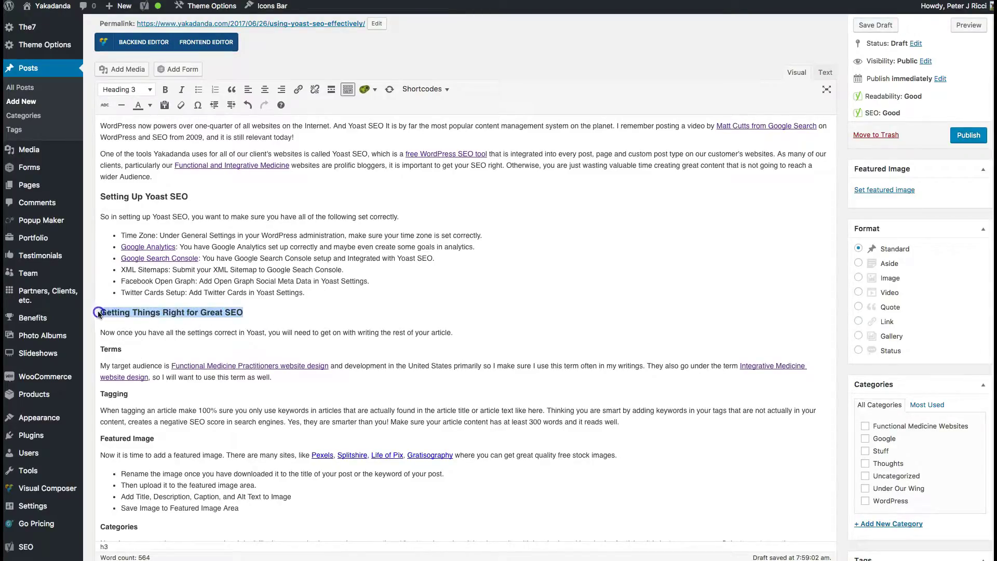
{"action": "left_click", "coordinate": [104, 318]}
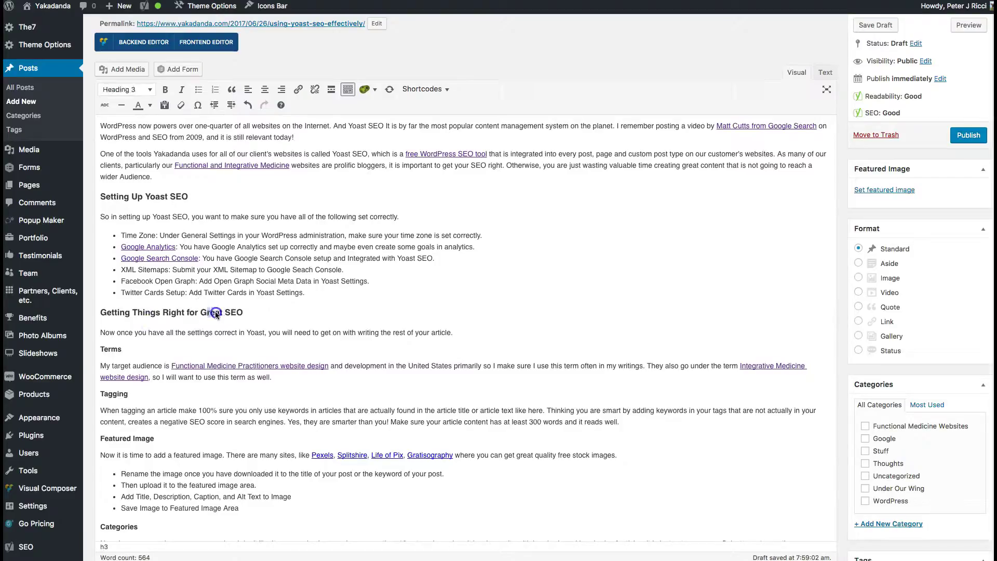
{"action": "left_click", "coordinate": [213, 341]}
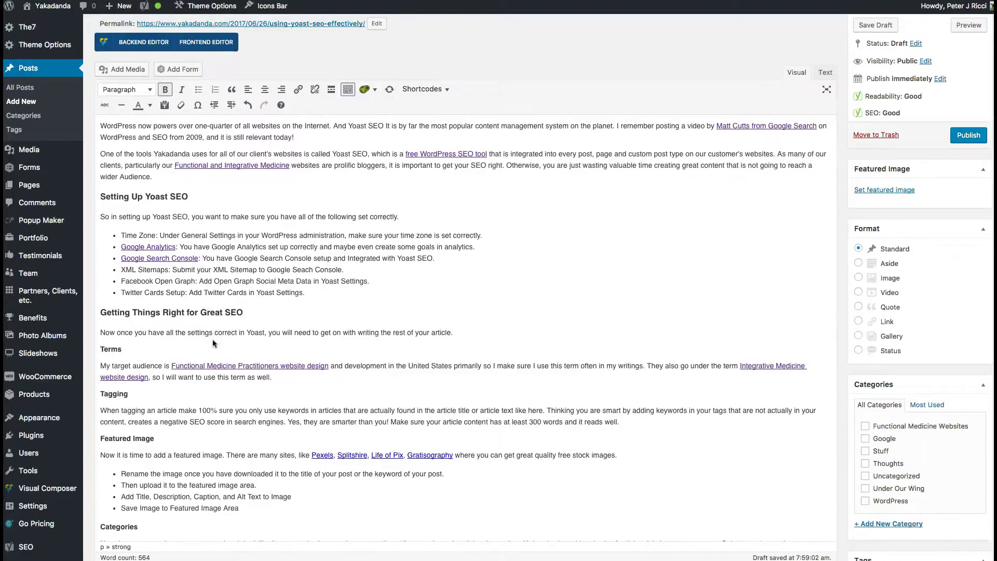
{"action": "scroll", "coordinate": [213, 338], "scroll_direction": "down", "scroll_amount": 2}
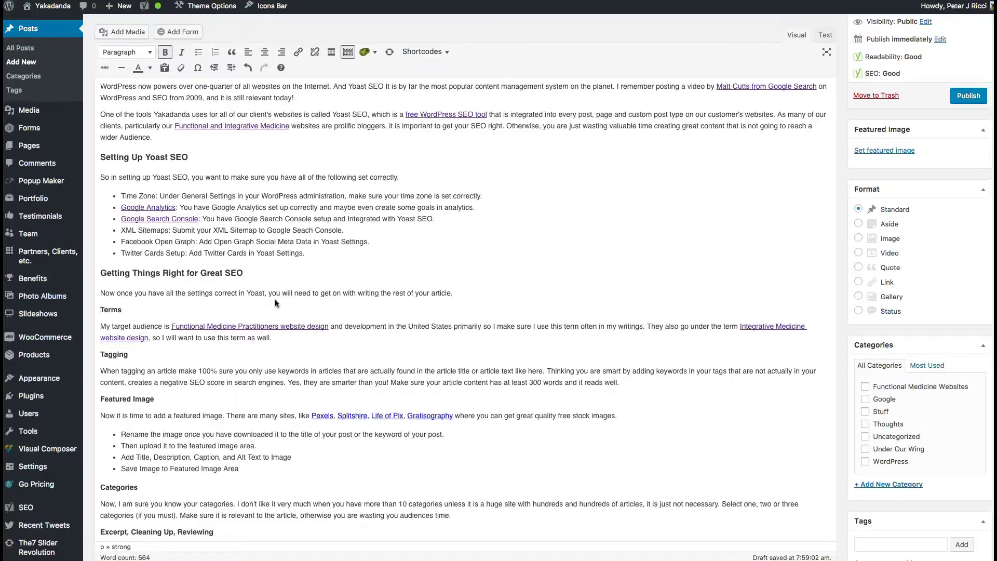
Read the Terms paragraph, checking its target-audience terms and the linked website design phrases
{"action": "left_click_drag", "start_coordinate": [189, 319], "coordinate": [107, 326]}
{"action": "left_click", "coordinate": [185, 328]}
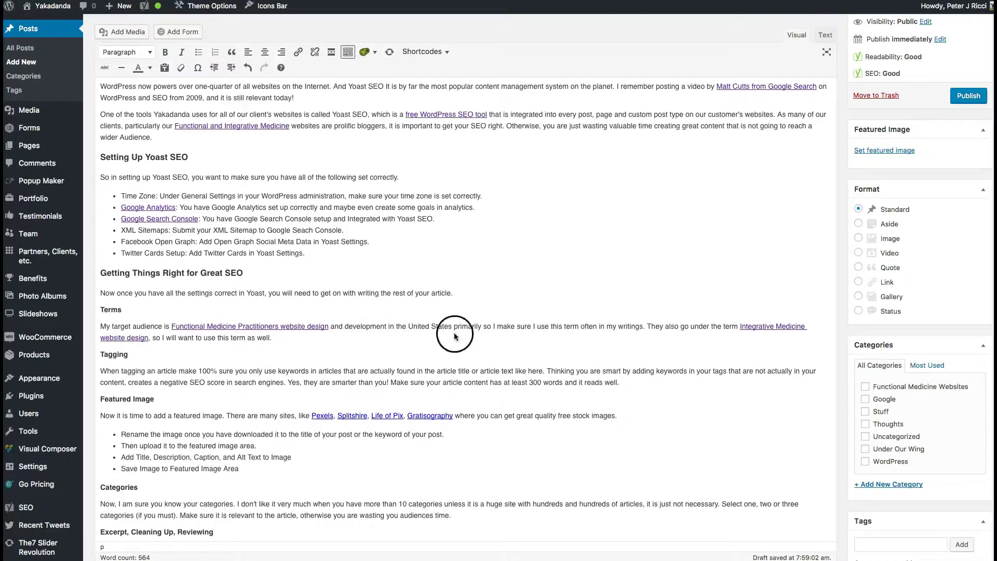
{"action": "left_click", "coordinate": [271, 328]}
{"action": "left_click", "coordinate": [399, 327]}
{"action": "left_click", "coordinate": [665, 326]}
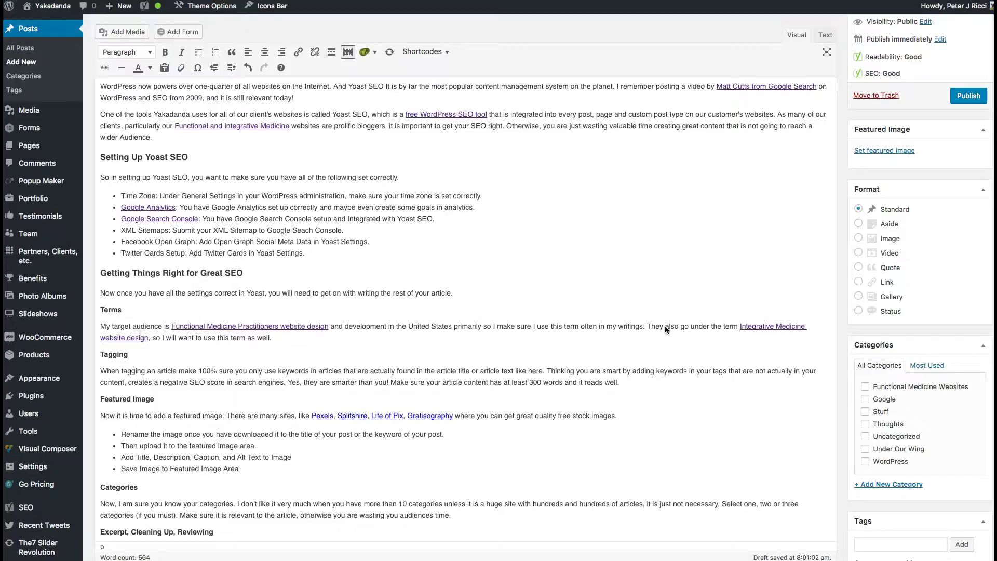
Read the Tagging section and compare the post's tags with the keywords used in its title and text
{"action": "scroll", "coordinate": [556, 294], "scroll_direction": "down", "scroll_amount": 3}
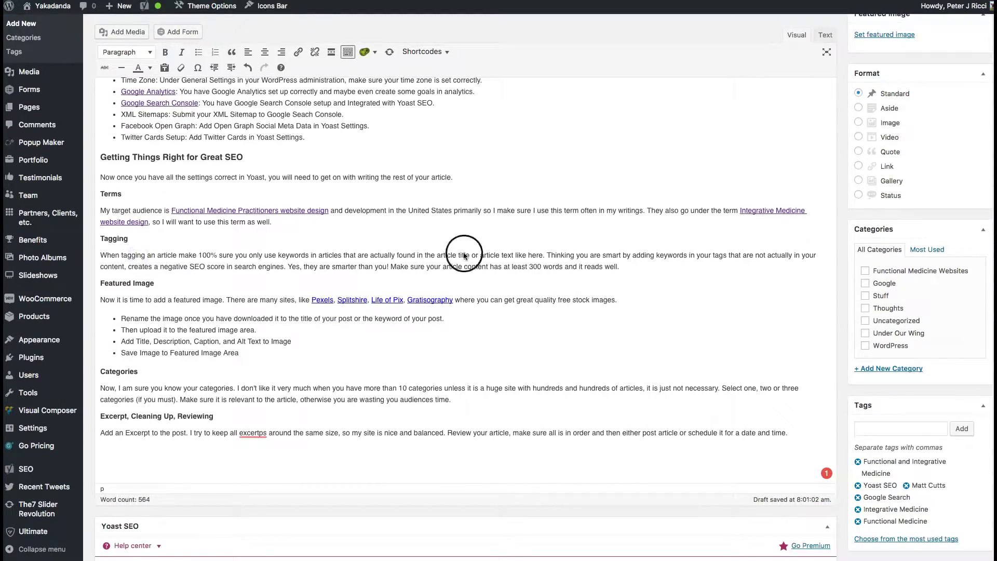
{"action": "scroll", "coordinate": [829, 416], "scroll_direction": "down", "scroll_amount": 3}
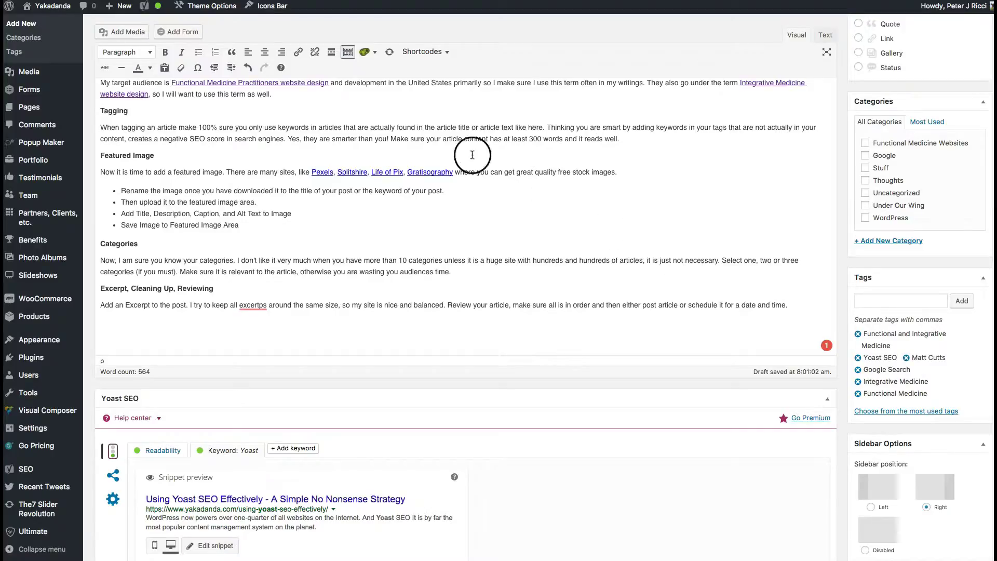
{"action": "scroll", "coordinate": [434, 156], "scroll_direction": "up", "scroll_amount": 2}
{"action": "scroll", "coordinate": [433, 155], "scroll_direction": "up", "scroll_amount": 5}
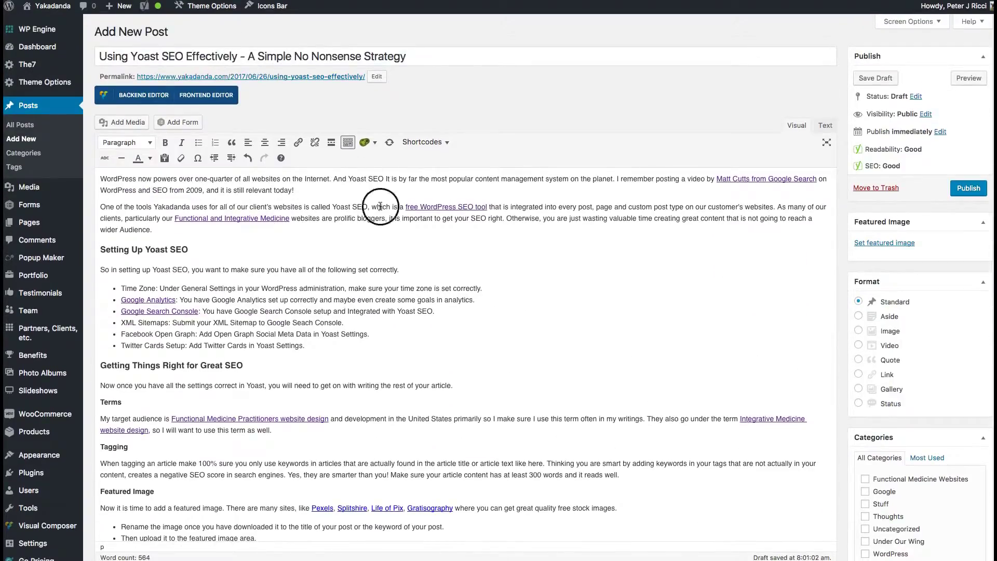
{"action": "scroll", "coordinate": [383, 217], "scroll_direction": "down", "scroll_amount": 4}
{"action": "scroll", "coordinate": [889, 410], "scroll_direction": "down", "scroll_amount": 2}
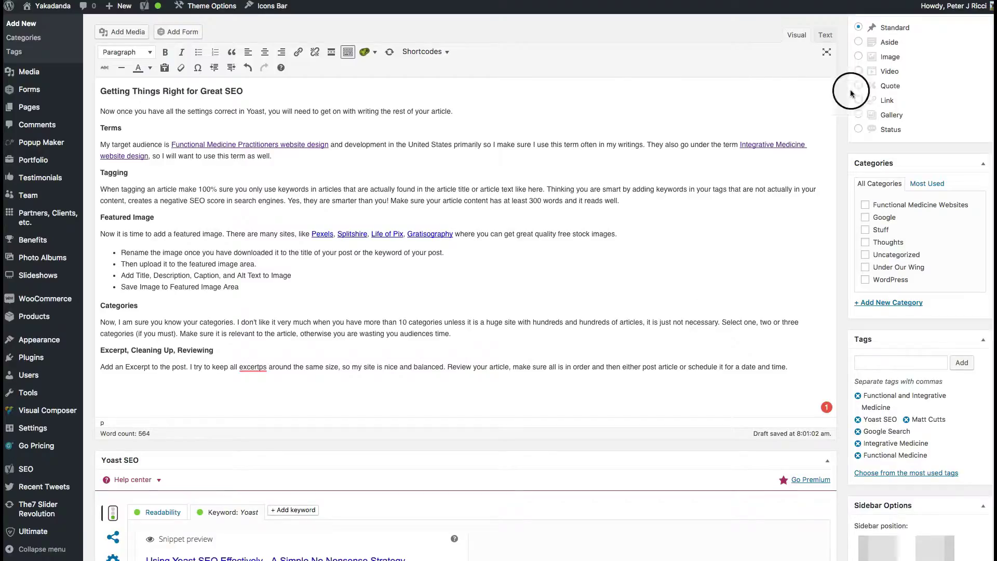
Review the article's text again and read the Featured Image section with its stock photo links and bulleted instructions
{"action": "scroll", "coordinate": [358, 208], "scroll_direction": "up", "scroll_amount": 3}
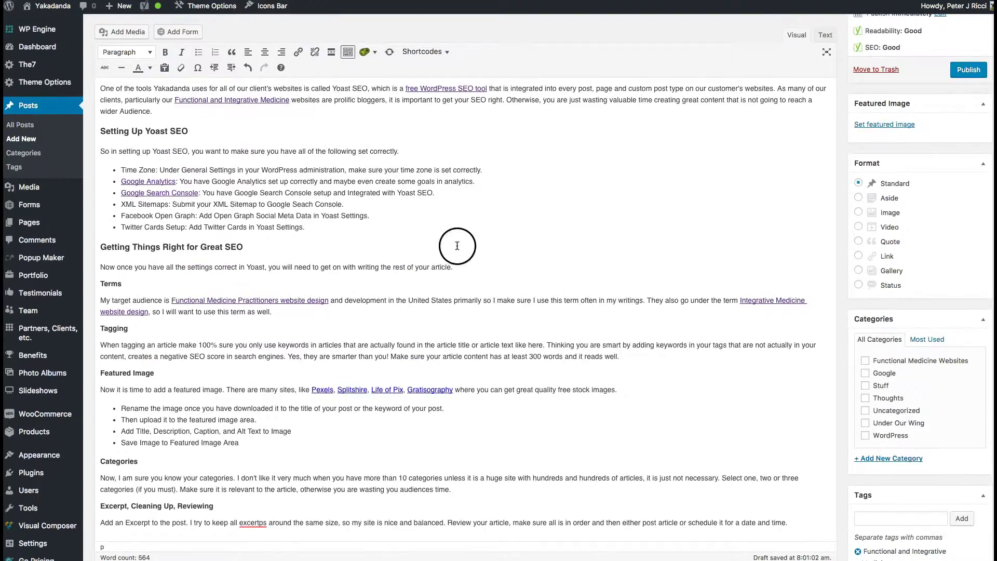
{"action": "scroll", "coordinate": [462, 245], "scroll_direction": "down", "scroll_amount": 3}
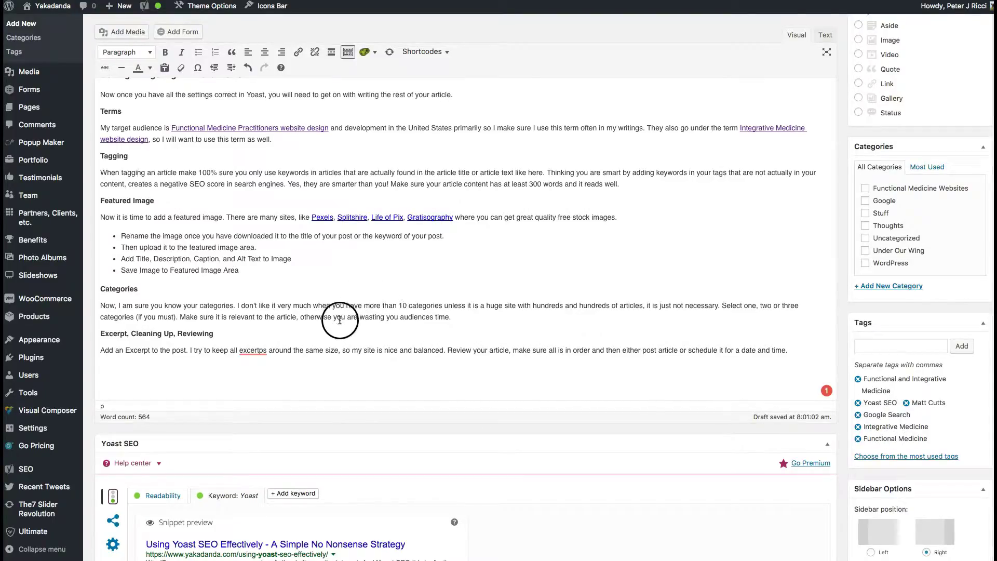
{"action": "scroll", "coordinate": [343, 321], "scroll_direction": "up", "scroll_amount": 2}
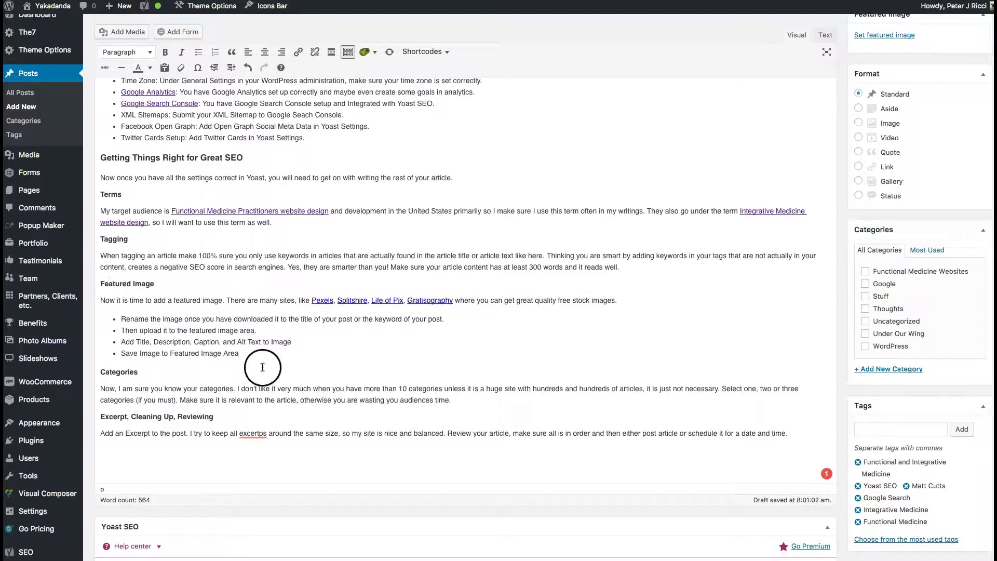
{"action": "scroll", "coordinate": [679, 232], "scroll_direction": "up", "scroll_amount": 5}
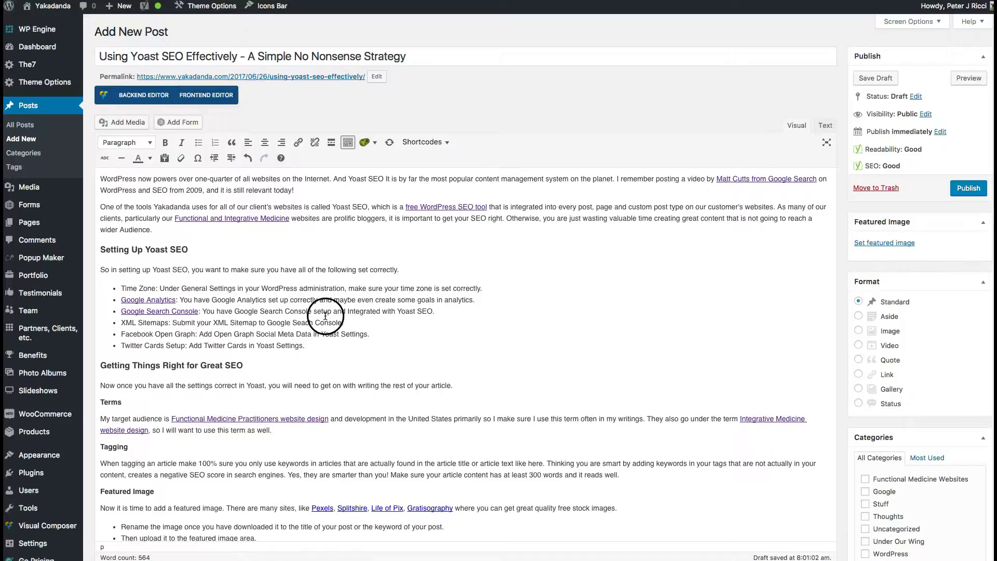
{"action": "scroll", "coordinate": [324, 390], "scroll_direction": "down", "scroll_amount": 4}
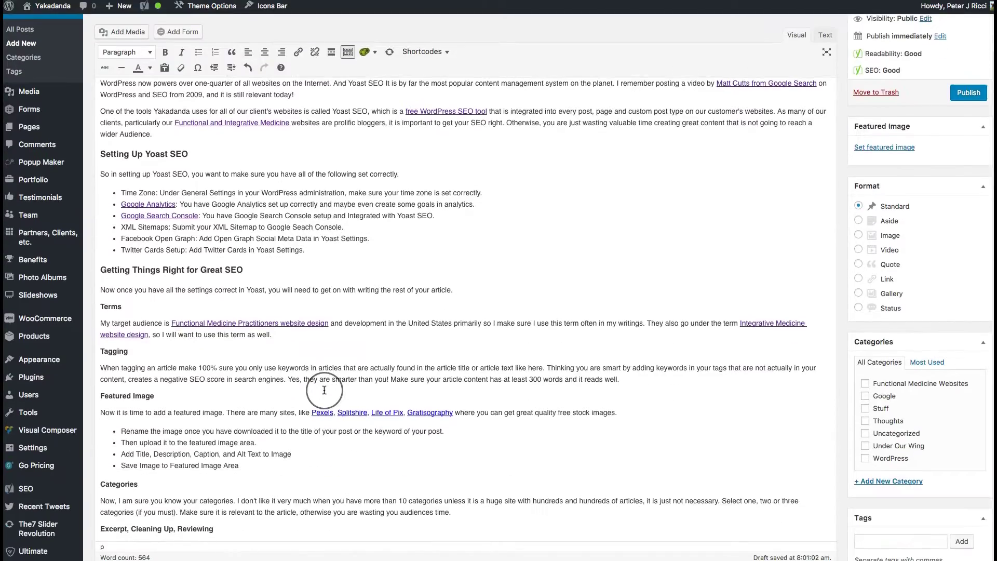
{"action": "scroll", "coordinate": [324, 390], "scroll_direction": "down", "scroll_amount": 5}
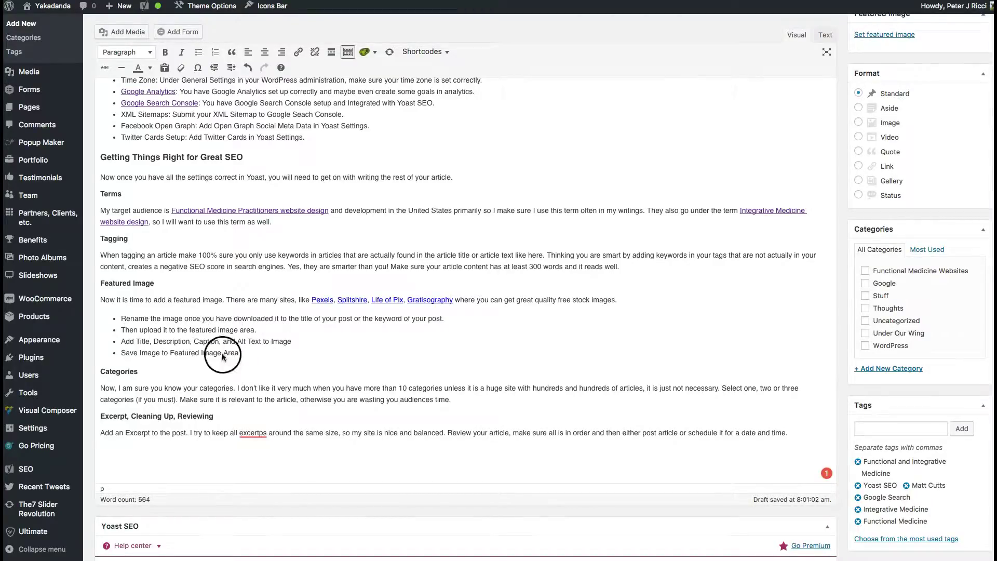
Reread the article from the Yoast setup section to the Featured Image guidance and open the post's featured image picker
{"action": "scroll", "coordinate": [347, 341], "scroll_direction": "up", "scroll_amount": 3}
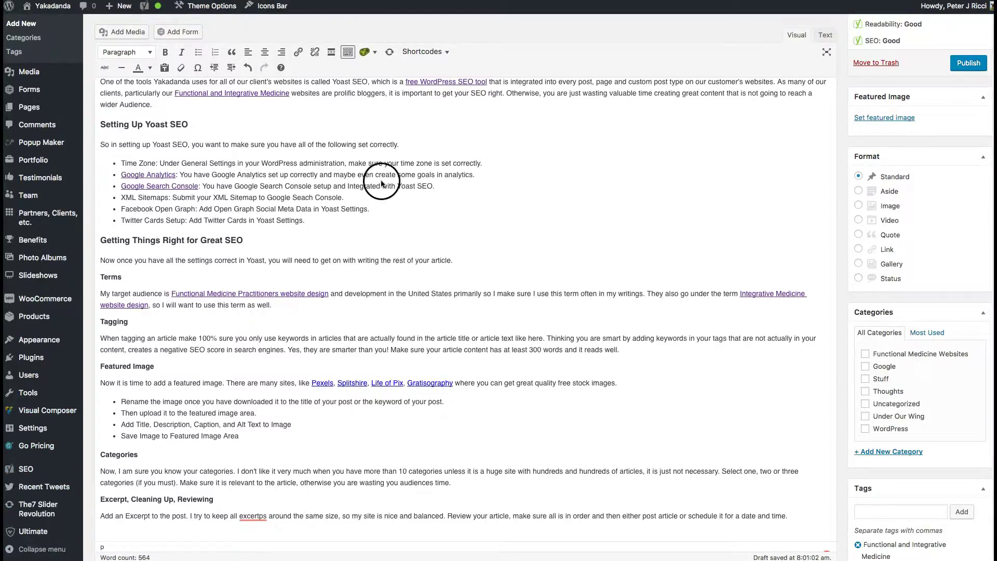
{"action": "scroll", "coordinate": [437, 187], "scroll_direction": "down", "scroll_amount": 5}
{"action": "scroll", "coordinate": [492, 192], "scroll_direction": "up", "scroll_amount": 5}
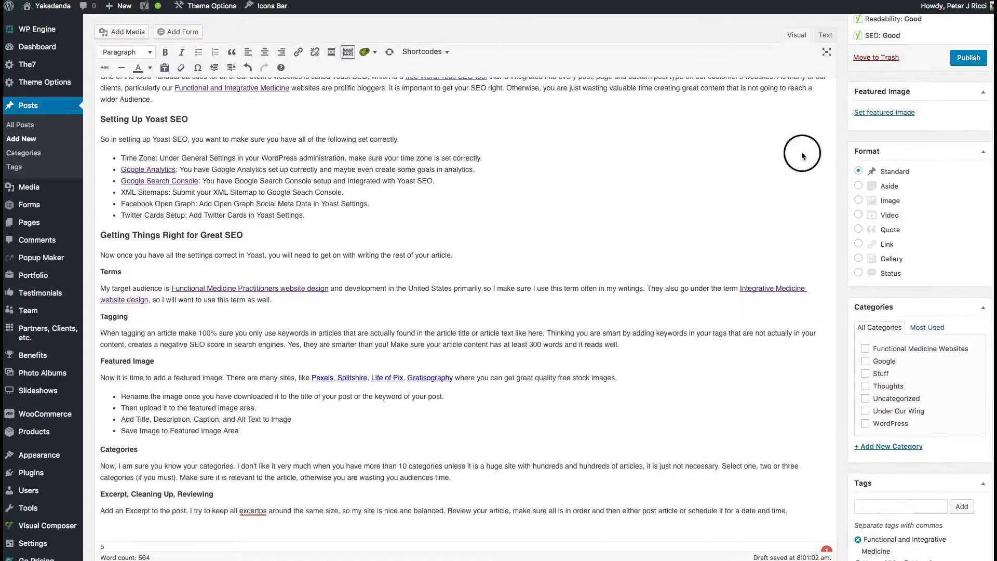
{"action": "left_click", "coordinate": [877, 111]}
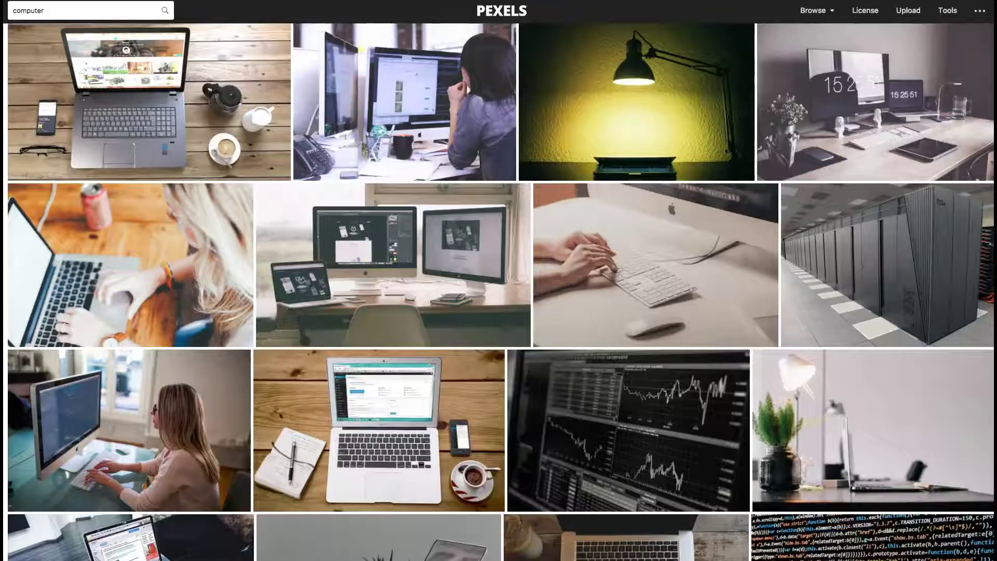
Switch to the Pexels "computer" image results and browse the photos for a suitable featured image
{"action": "scroll", "coordinate": [492, 83], "scroll_direction": "up", "scroll_amount": 2}
{"action": "scroll", "coordinate": [492, 83], "scroll_direction": "down", "scroll_amount": 10}
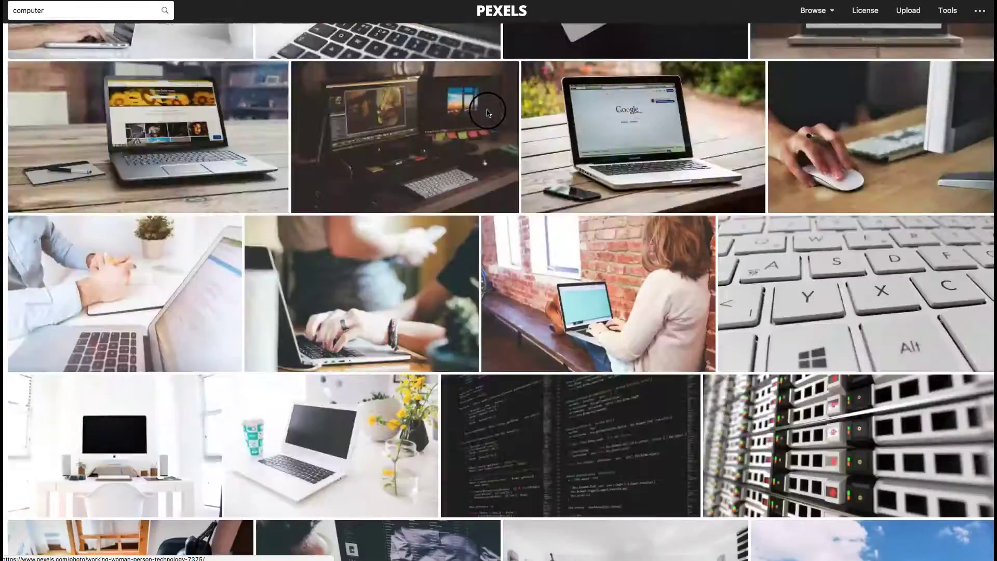
{"action": "scroll", "coordinate": [492, 83], "scroll_direction": "up", "scroll_amount": 12}
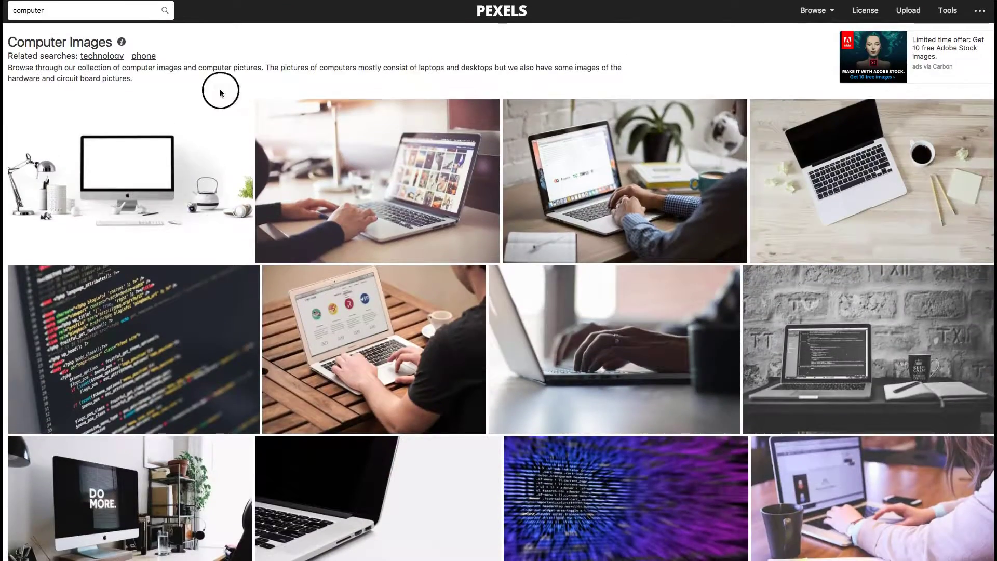
{"action": "scroll", "coordinate": [300, 131], "scroll_direction": "down", "scroll_amount": 6}
{"action": "scroll", "coordinate": [305, 133], "scroll_direction": "down", "scroll_amount": 15}
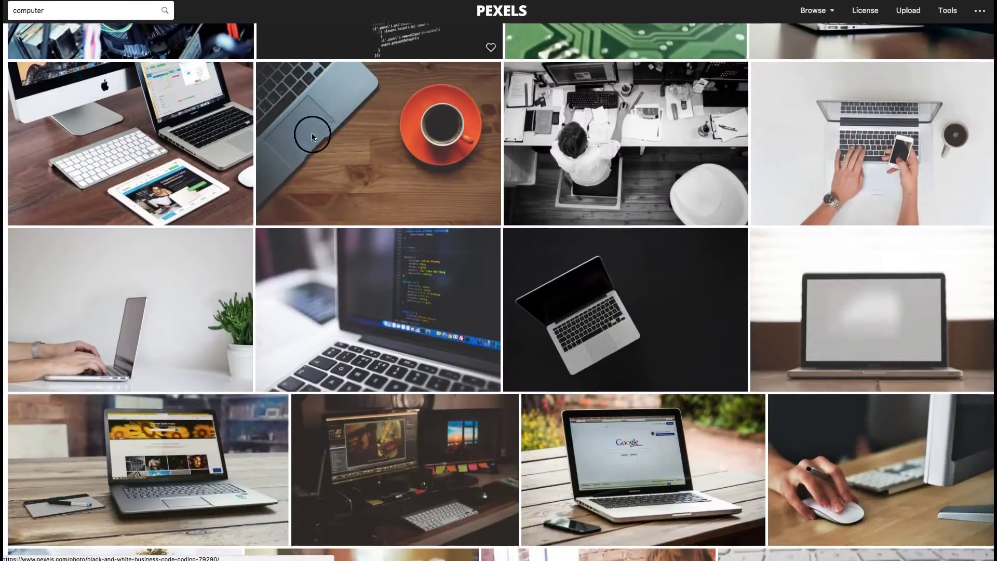
{"action": "scroll", "coordinate": [311, 137], "scroll_direction": "down", "scroll_amount": 7}
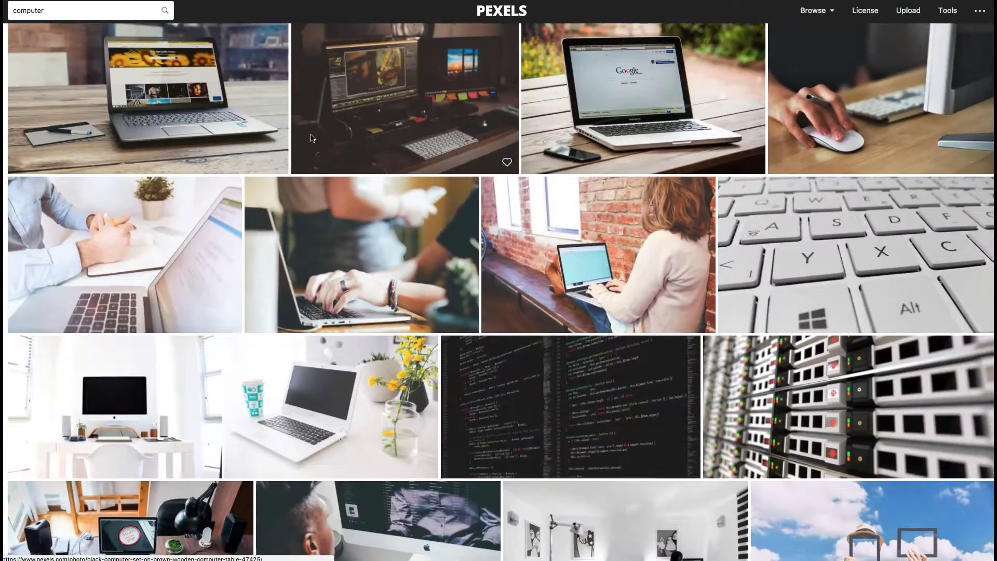
{"action": "scroll", "coordinate": [312, 137], "scroll_direction": "down", "scroll_amount": 3}
{"action": "scroll", "coordinate": [312, 138], "scroll_direction": "down", "scroll_amount": 4}
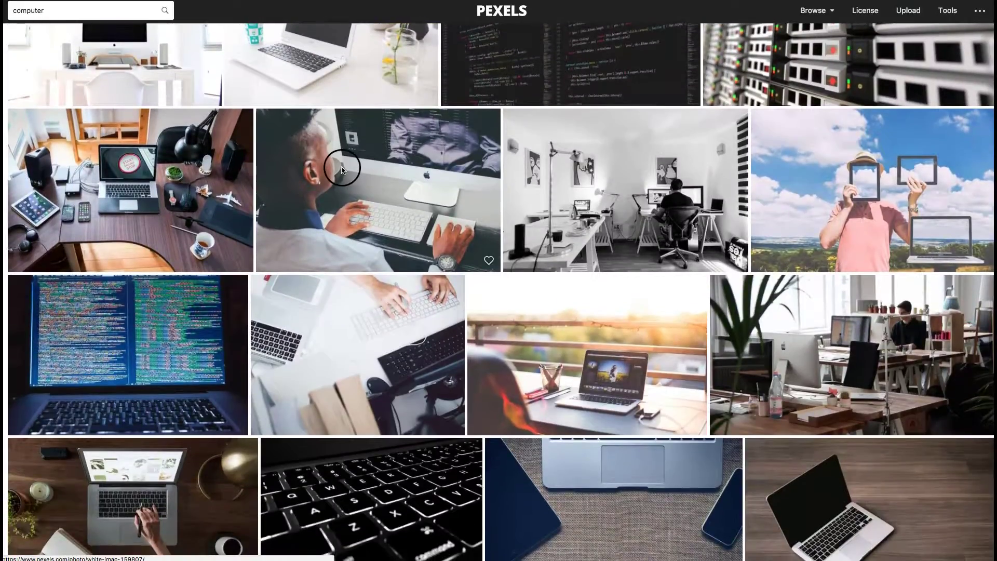
{"action": "left_click", "coordinate": [855, 213]}
{"action": "left_click", "coordinate": [888, 196]}
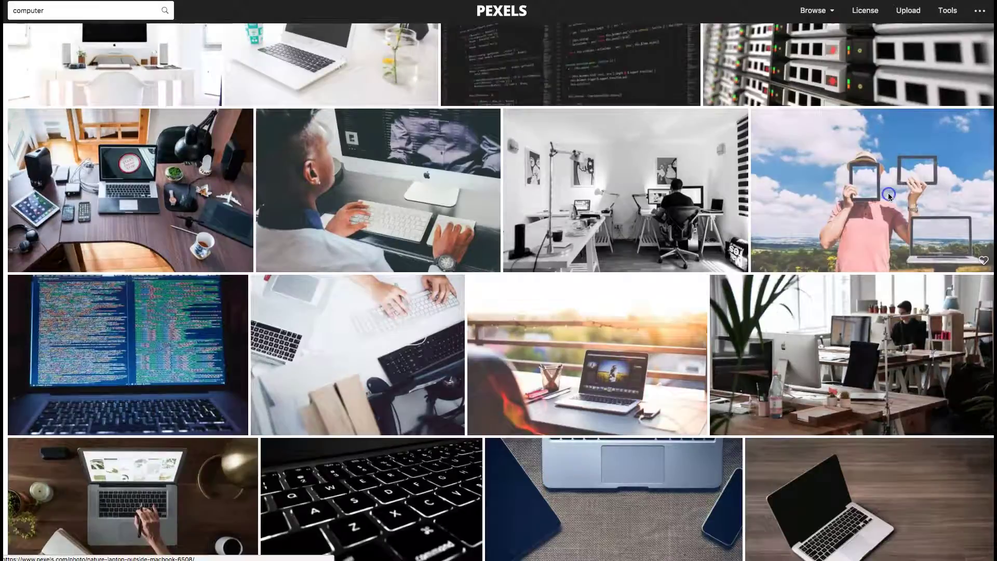
{"action": "key", "text": "alt+Left"}
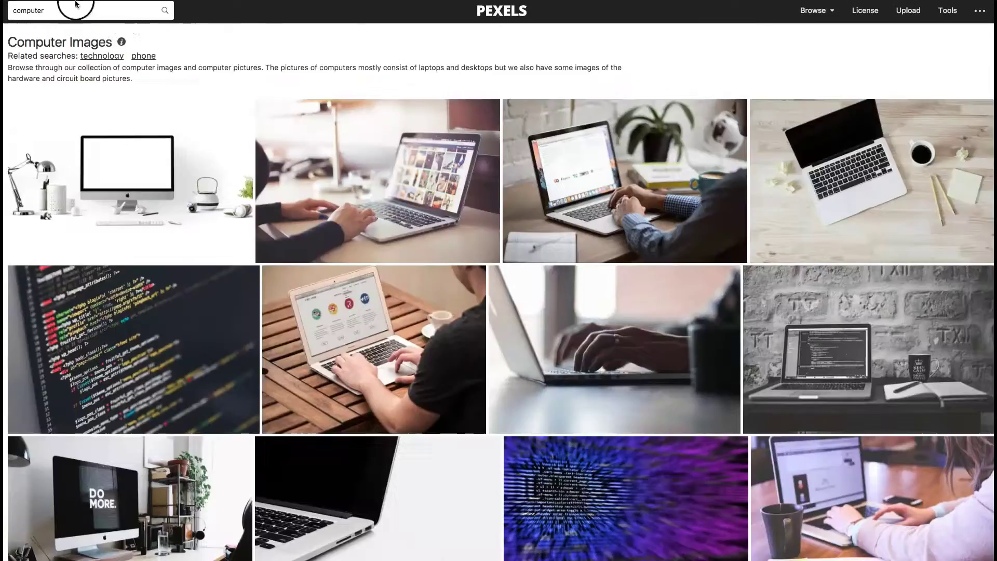
Browse the computer photos further and open the one of a man using a laptop beside a black-and-white dog
{"action": "scroll", "coordinate": [409, 149], "scroll_direction": "up", "scroll_amount": 7}
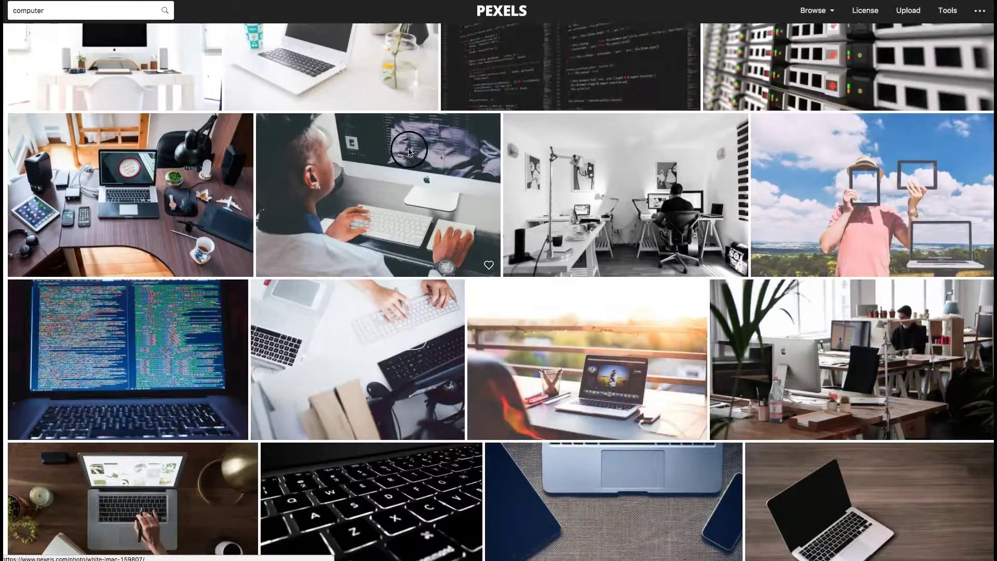
{"action": "scroll", "coordinate": [409, 149], "scroll_direction": "down", "scroll_amount": 4}
{"action": "scroll", "coordinate": [409, 148], "scroll_direction": "down", "scroll_amount": 15}
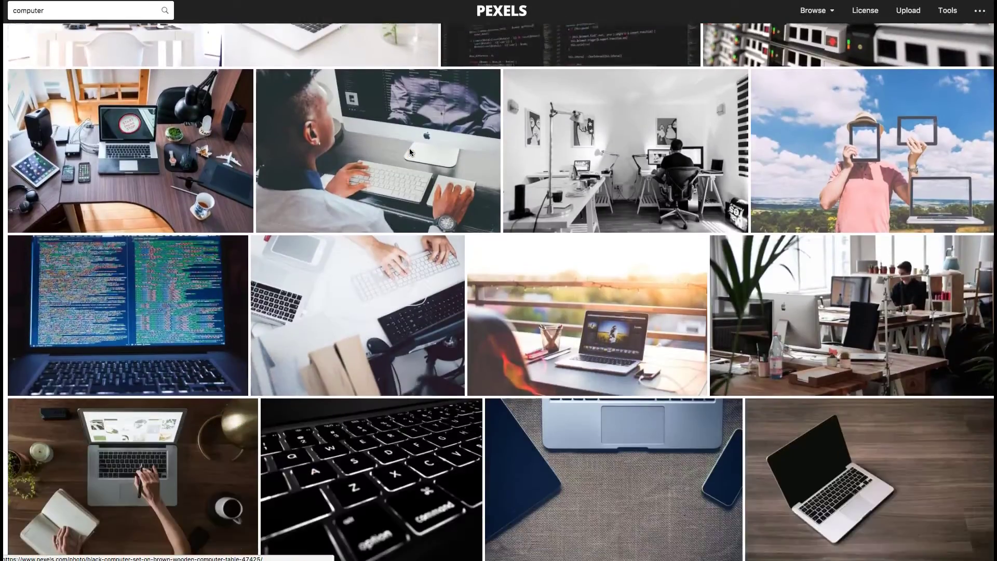
{"action": "scroll", "coordinate": [411, 152], "scroll_direction": "down", "scroll_amount": 1}
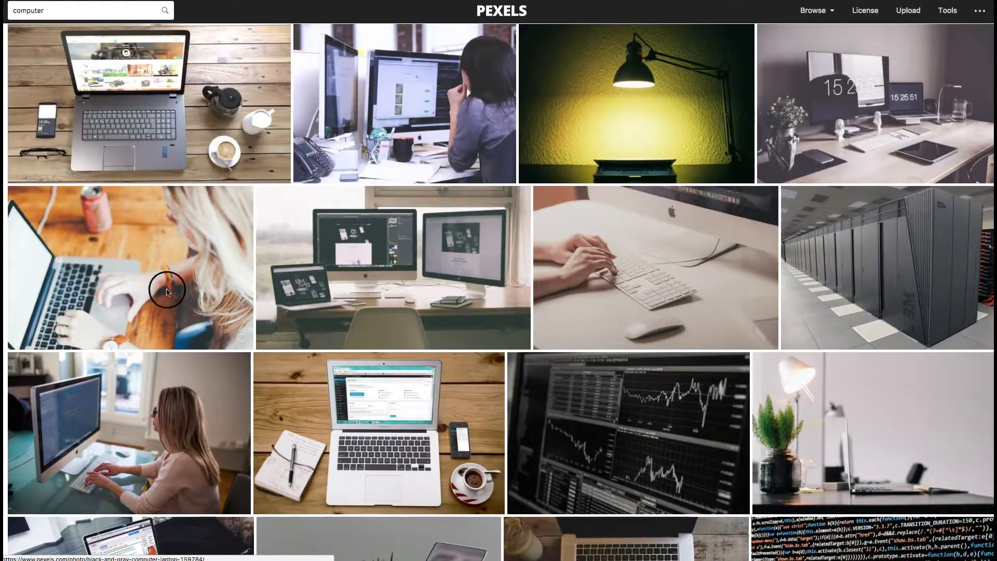
{"action": "scroll", "coordinate": [138, 408], "scroll_direction": "down", "scroll_amount": 2}
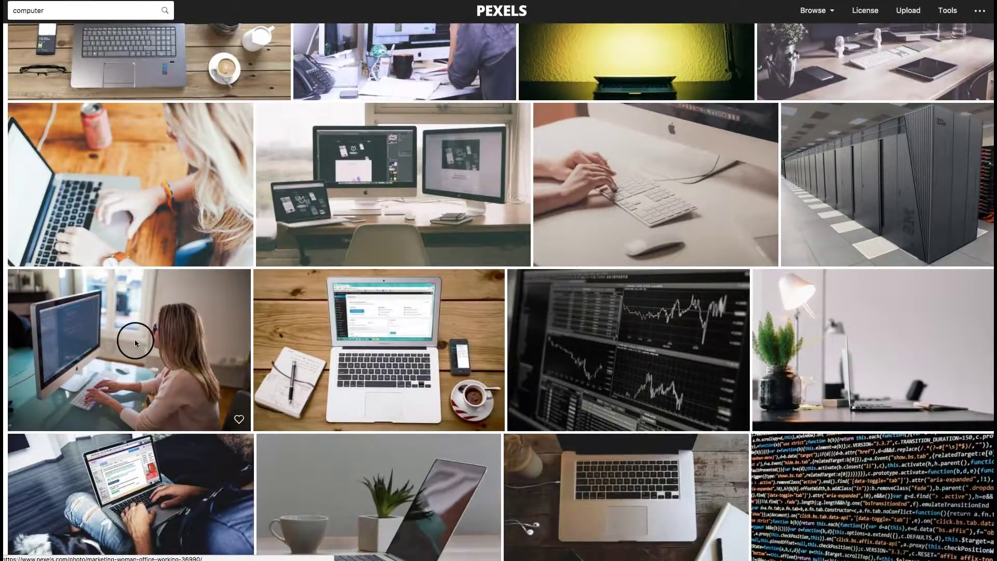
{"action": "scroll", "coordinate": [135, 342], "scroll_direction": "down", "scroll_amount": 3}
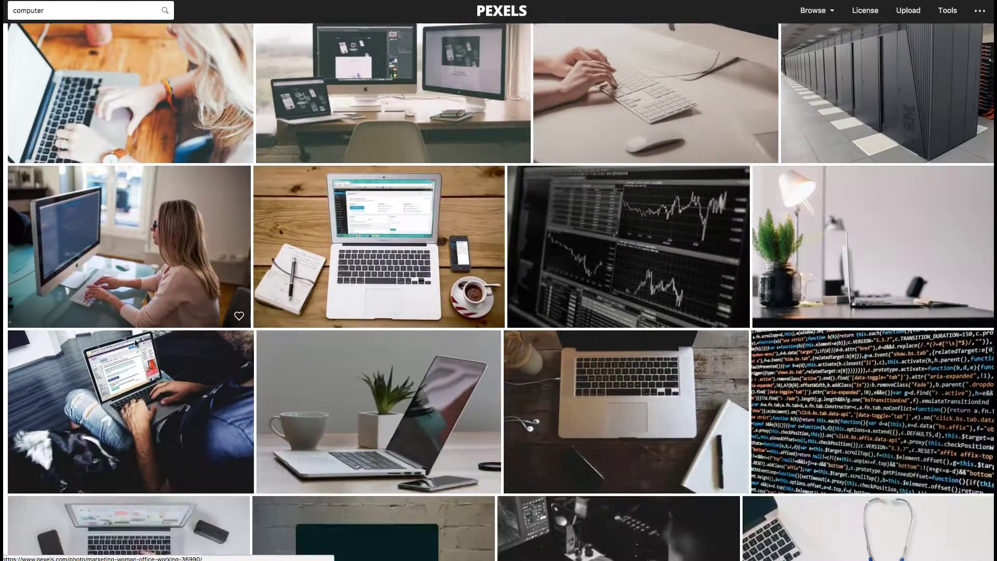
{"action": "scroll", "coordinate": [137, 344], "scroll_direction": "down", "scroll_amount": 1}
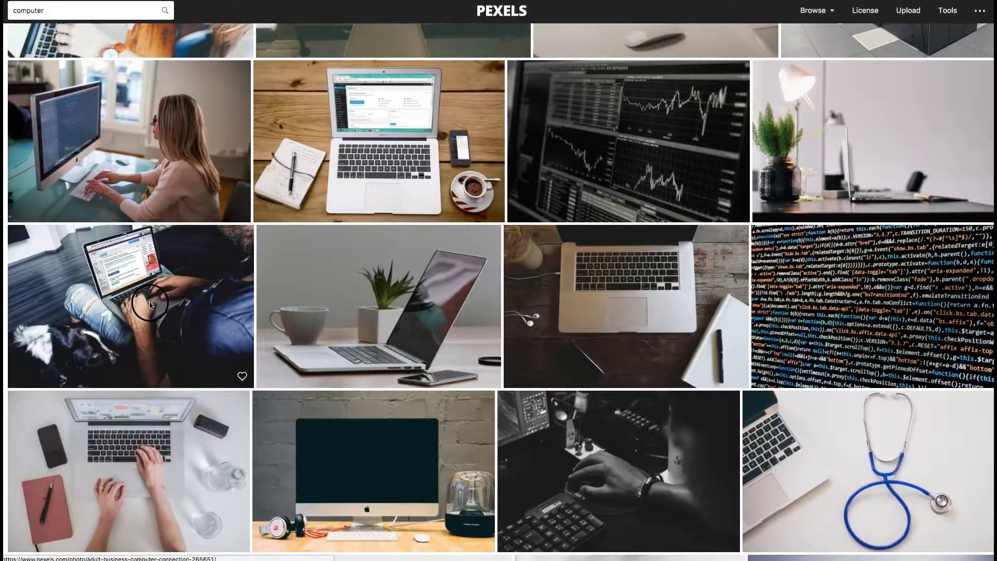
{"action": "left_click", "coordinate": [113, 267]}
{"action": "left_click", "coordinate": [163, 289]}
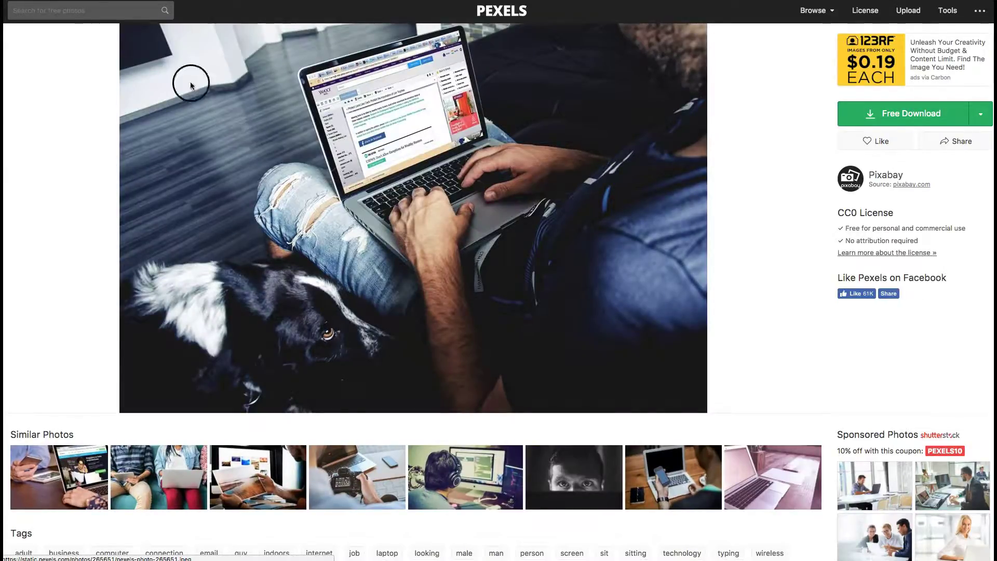
{"action": "key", "text": "alt+Left"}
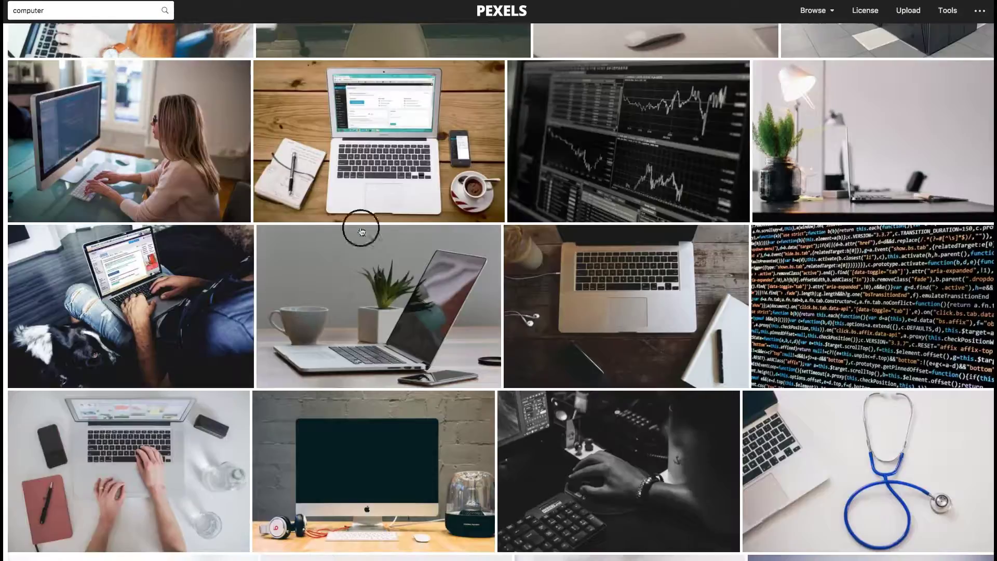
{"action": "left_click", "coordinate": [156, 285]}
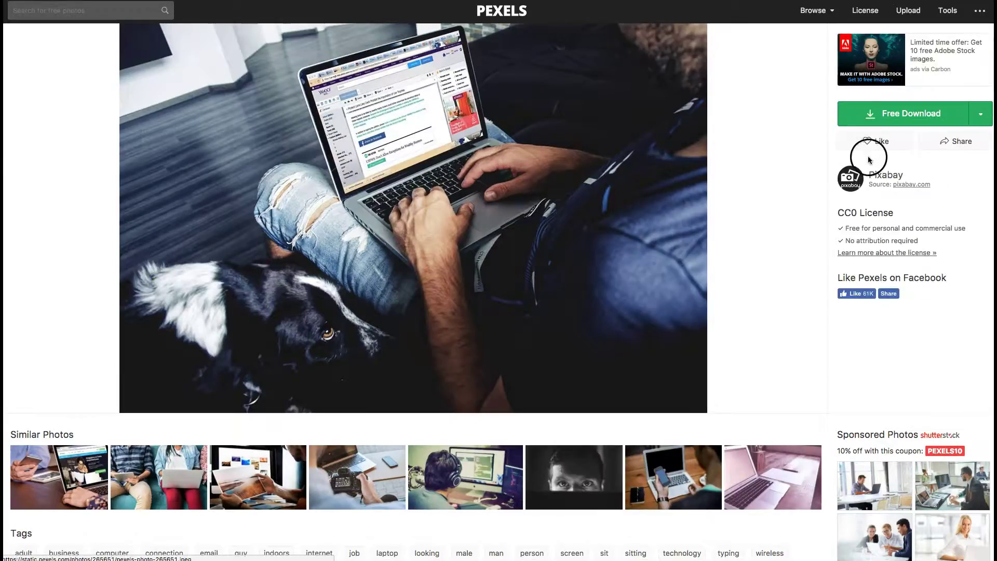
Download the laptop-and-dog photo in the Large (1920 x 1271) size
{"action": "left_click", "coordinate": [980, 113]}
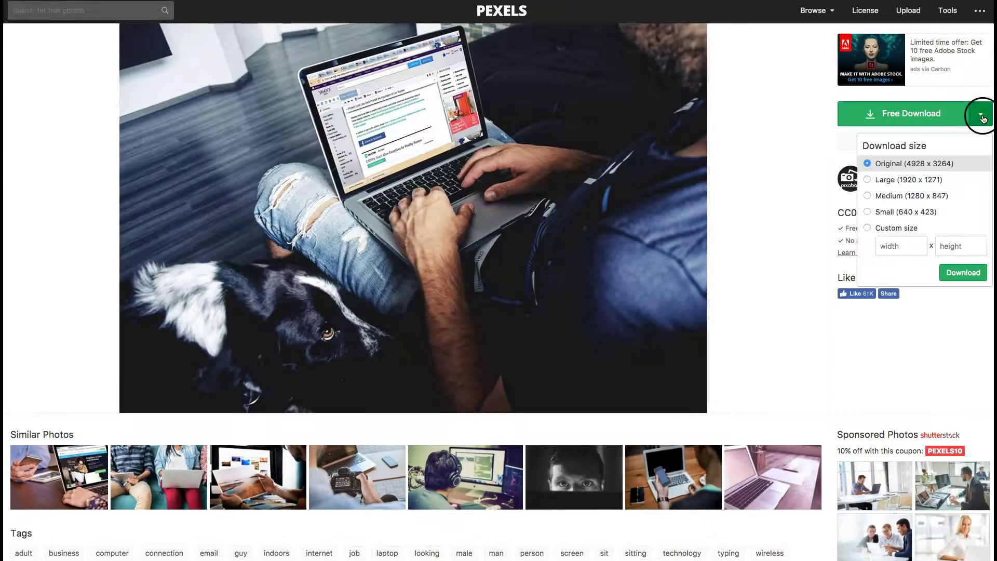
{"action": "left_click", "coordinate": [868, 180]}
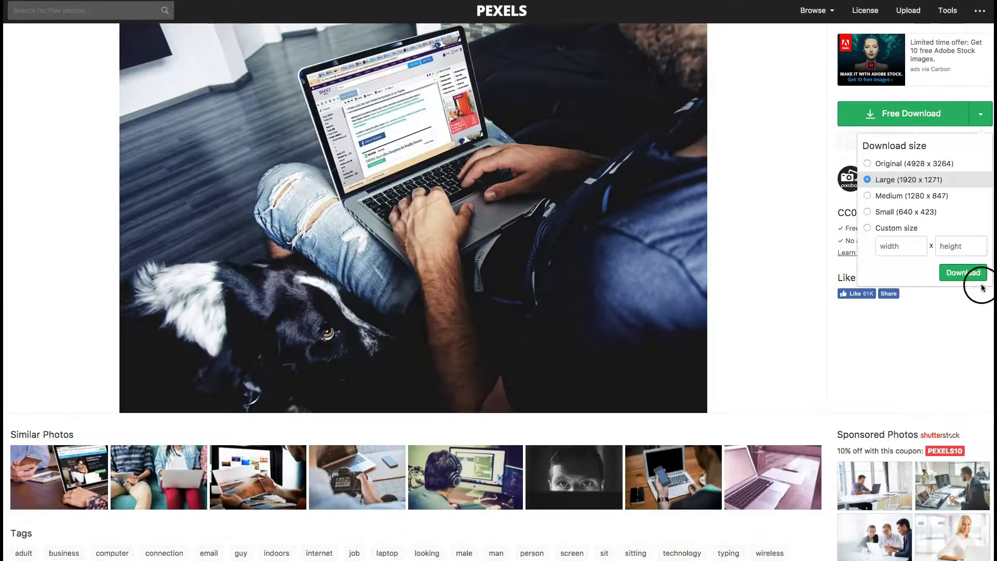
{"action": "left_click", "coordinate": [967, 273]}
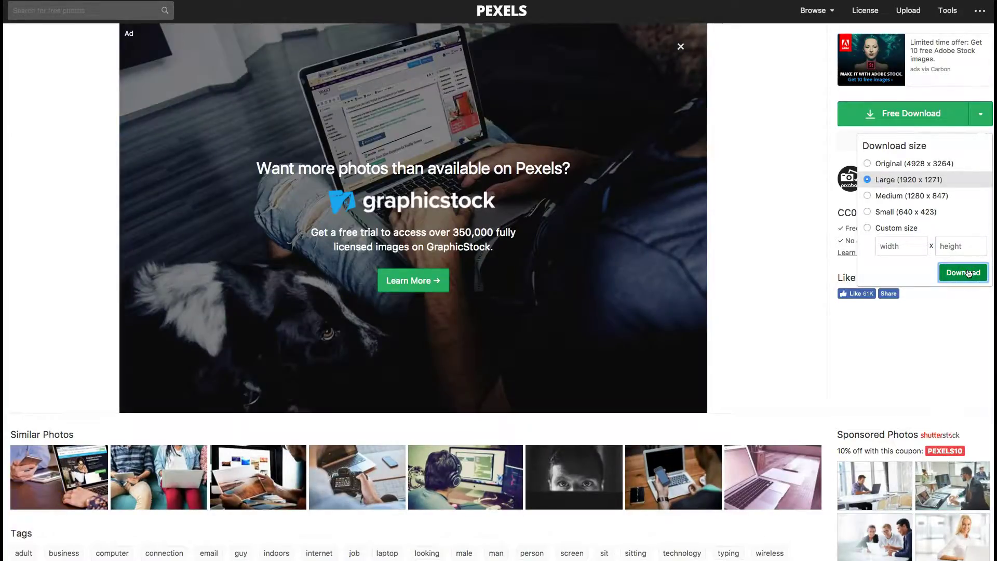
Upload pexels-photo-265651.jpeg from the Downloads folder to the image uploads in Canva
{"action": "key", "text": "super+Tab"}
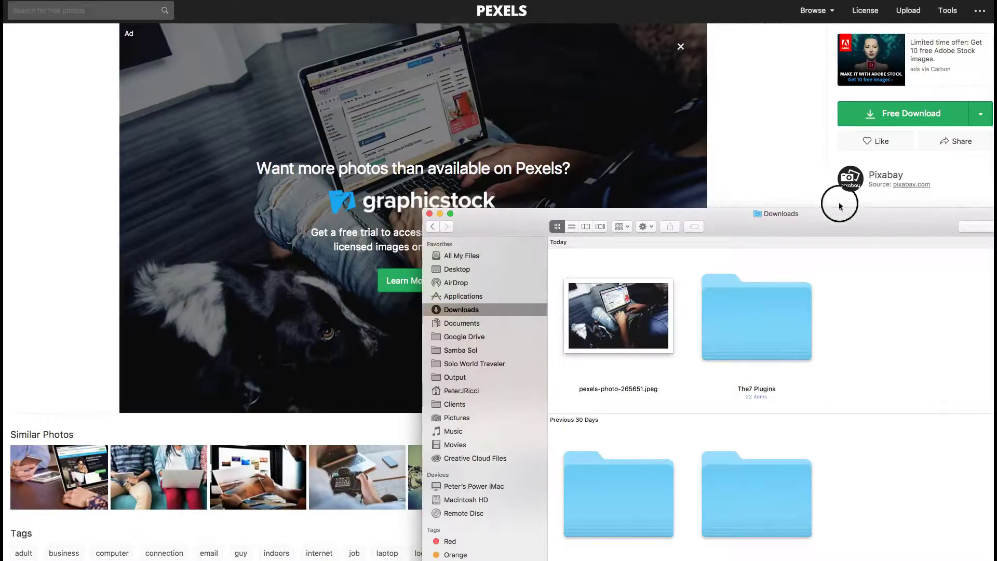
{"action": "left_click_drag", "start_coordinate": [734, 225], "coordinate": [859, 224]}
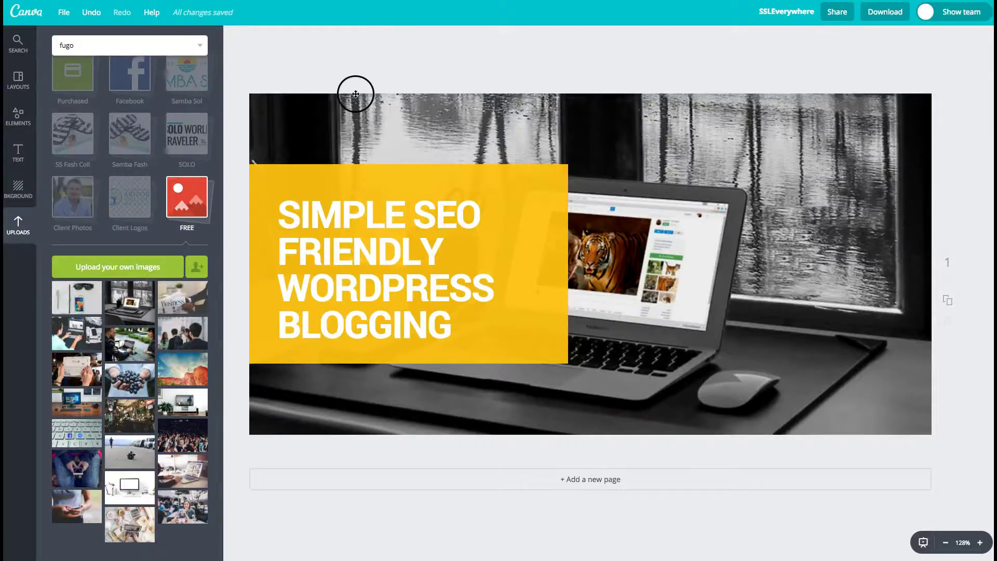
{"action": "left_click", "coordinate": [377, 52]}
{"action": "left_click", "coordinate": [995, 363]}
{"action": "left_click_drag", "start_coordinate": [721, 321], "coordinate": [76, 360]}
Switch back to the WordPress post and close the Featured Image picker without choosing an image
{"action": "left_click", "coordinate": [397, 39]}
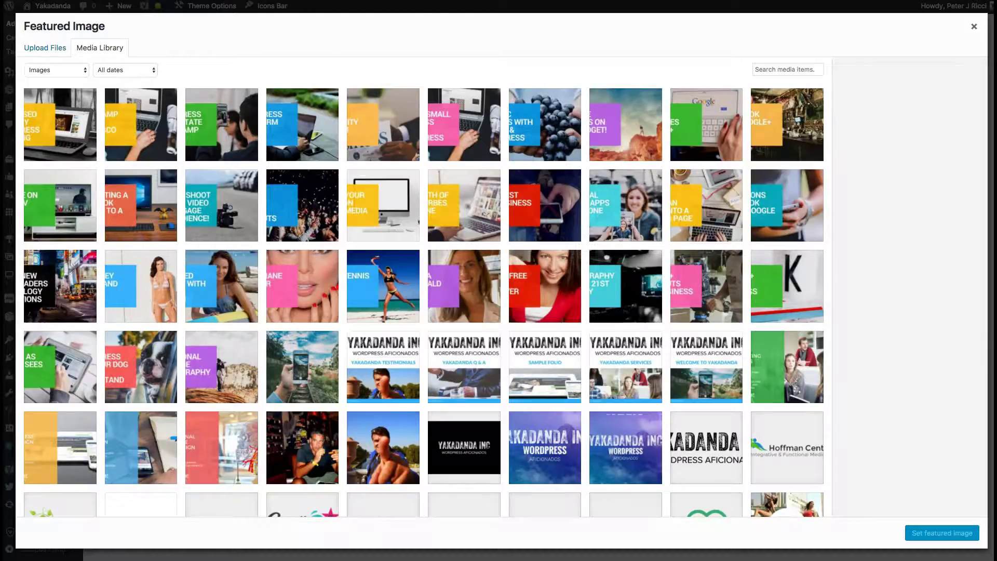
{"action": "left_click", "coordinate": [689, 22]}
{"action": "left_click", "coordinate": [974, 27]}
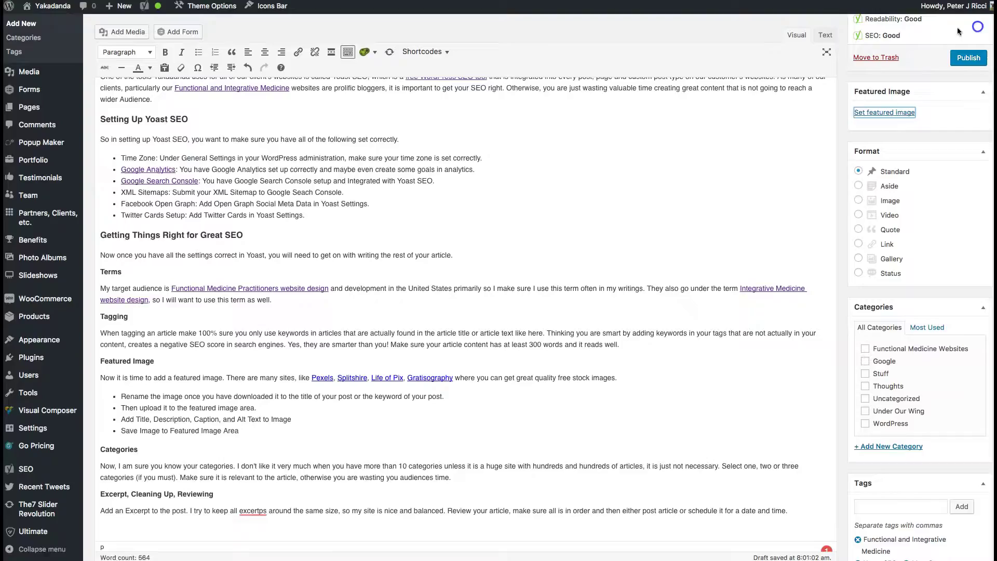
Copy the phrase "Using Yoast SEO Effectively" from the post title and switch to the Canva design
{"action": "scroll", "coordinate": [254, 42], "scroll_direction": "up", "scroll_amount": 3}
{"action": "double_click", "coordinate": [213, 57]}
{"action": "triple_click", "coordinate": [217, 61]}
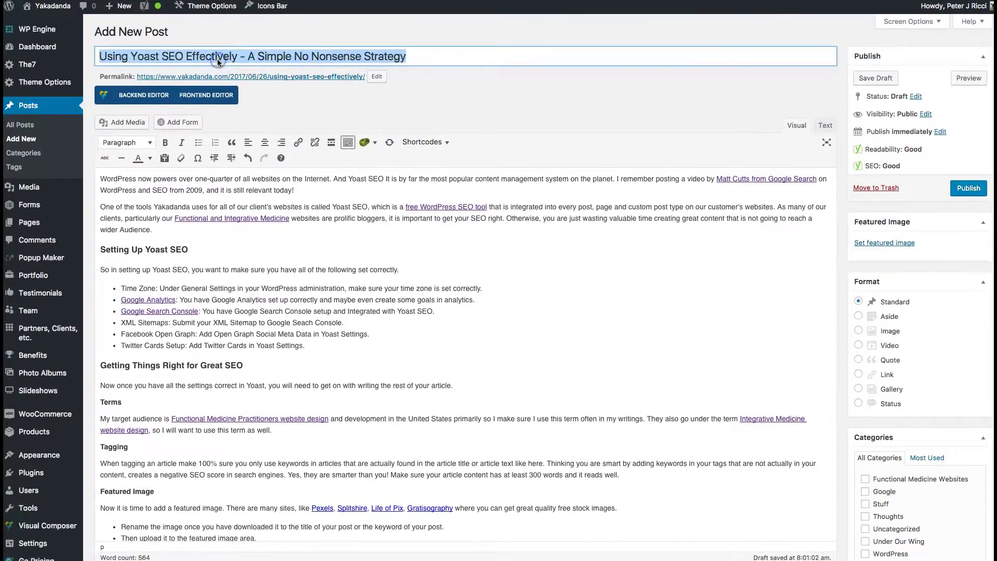
{"action": "left_click", "coordinate": [219, 56]}
{"action": "left_click_drag", "start_coordinate": [237, 57], "coordinate": [124, 55]}
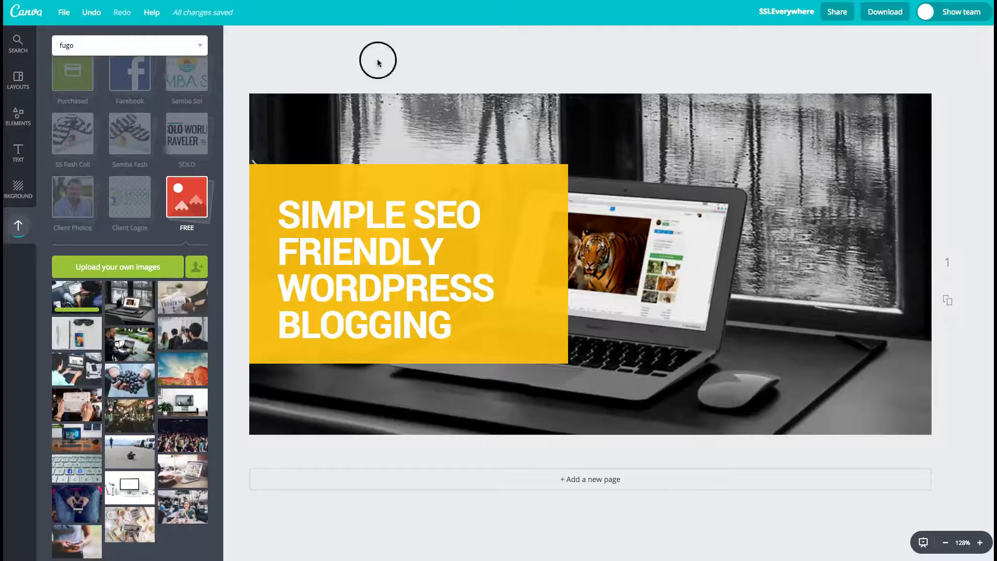
Replace the banner's heading text with "Using Yoast SEO Effectively"
{"action": "double_click", "coordinate": [340, 214]}
{"action": "type", "text": "Using Yoast SEO Effectively"}
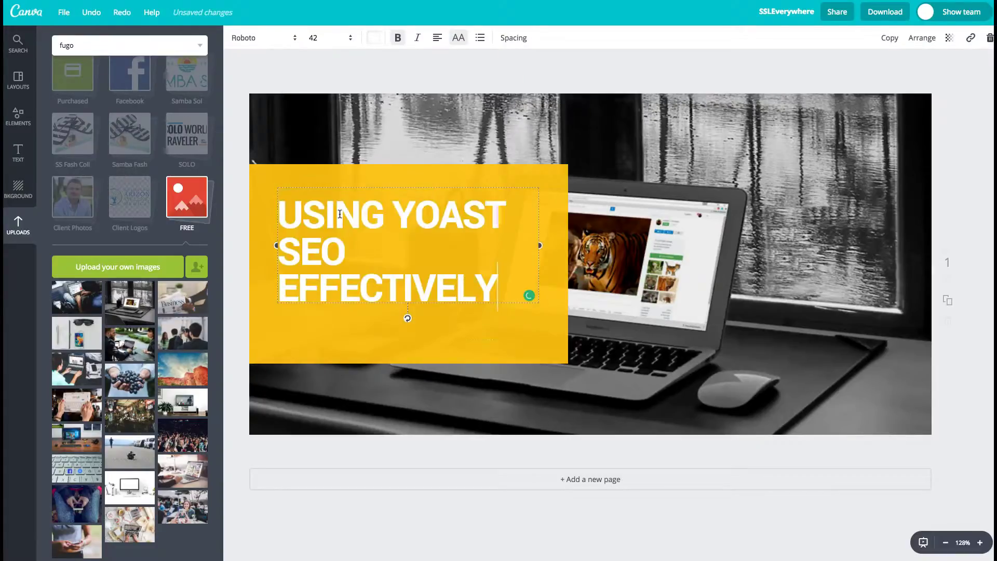
{"action": "left_click", "coordinate": [494, 63]}
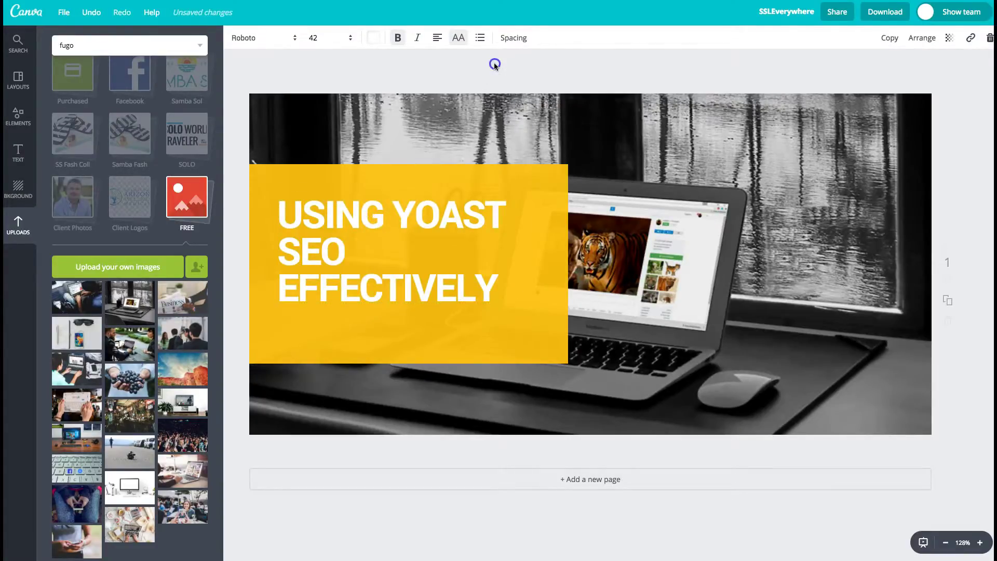
Check the banner style on the Yakadanda News page and replace the Canva design's background with the uploaded laptop-and-dog photo
{"action": "left_click", "coordinate": [302, 181]}
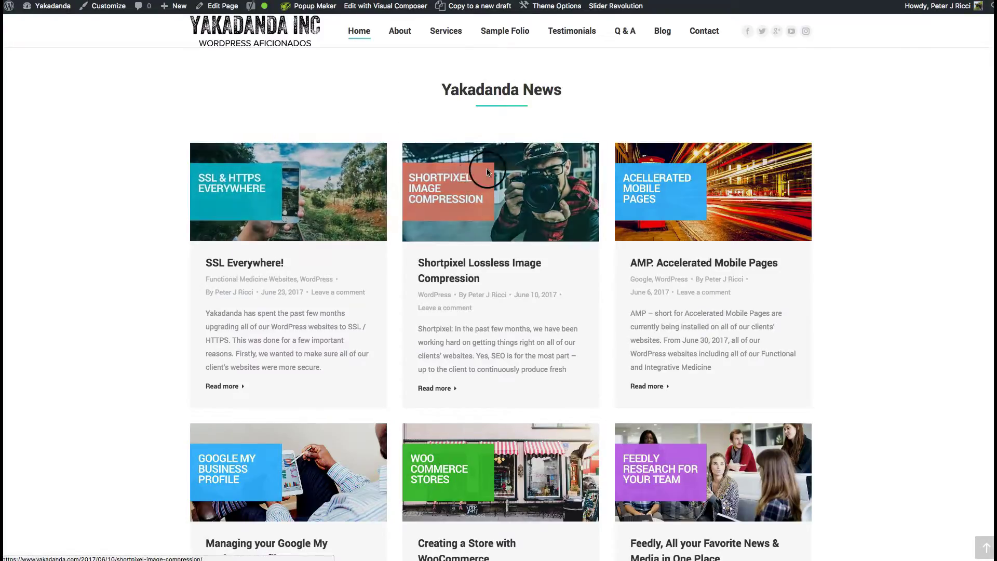
{"action": "scroll", "coordinate": [189, 289], "scroll_direction": "up", "scroll_amount": 3}
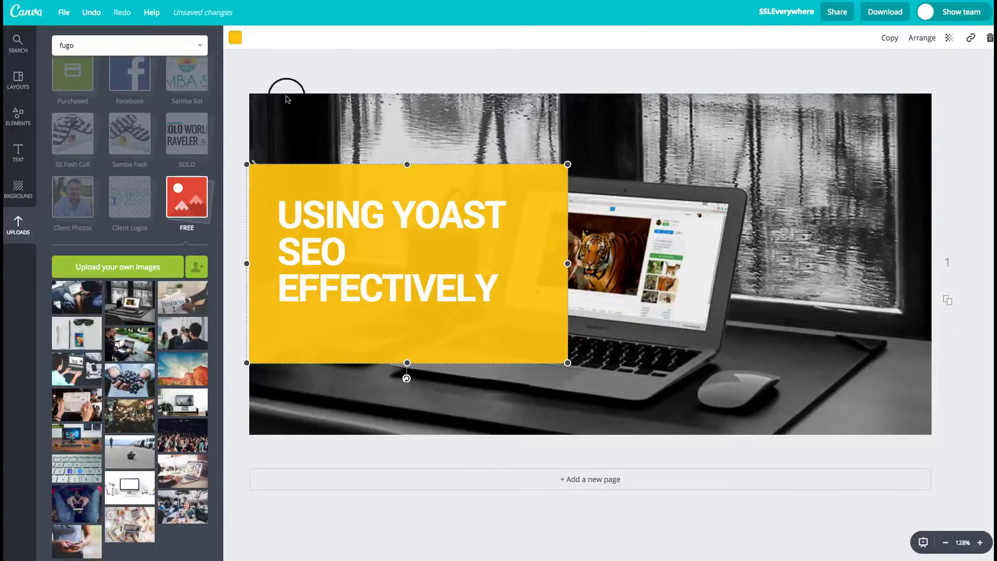
{"action": "left_click_drag", "start_coordinate": [78, 299], "coordinate": [649, 305]}
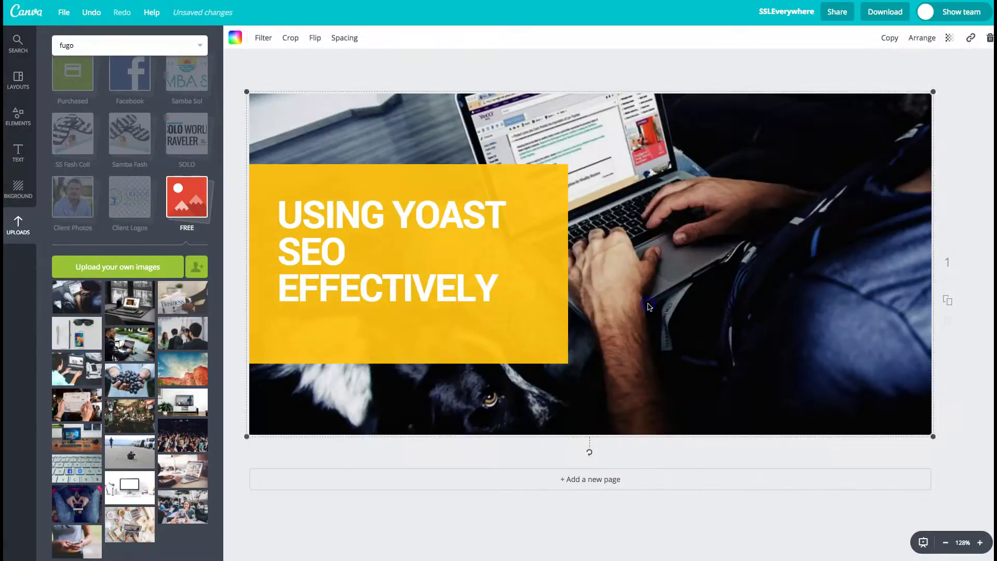
{"action": "left_click", "coordinate": [531, 54]}
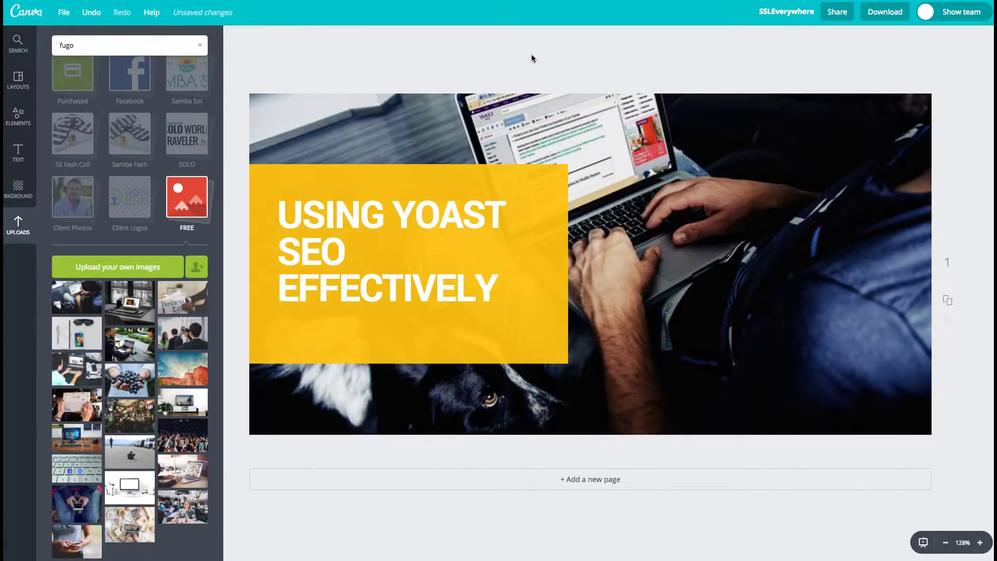
Recolor the yellow rectangle behind the heading with the blue from the document colors
{"action": "left_click", "coordinate": [437, 175]}
{"action": "left_click", "coordinate": [236, 38]}
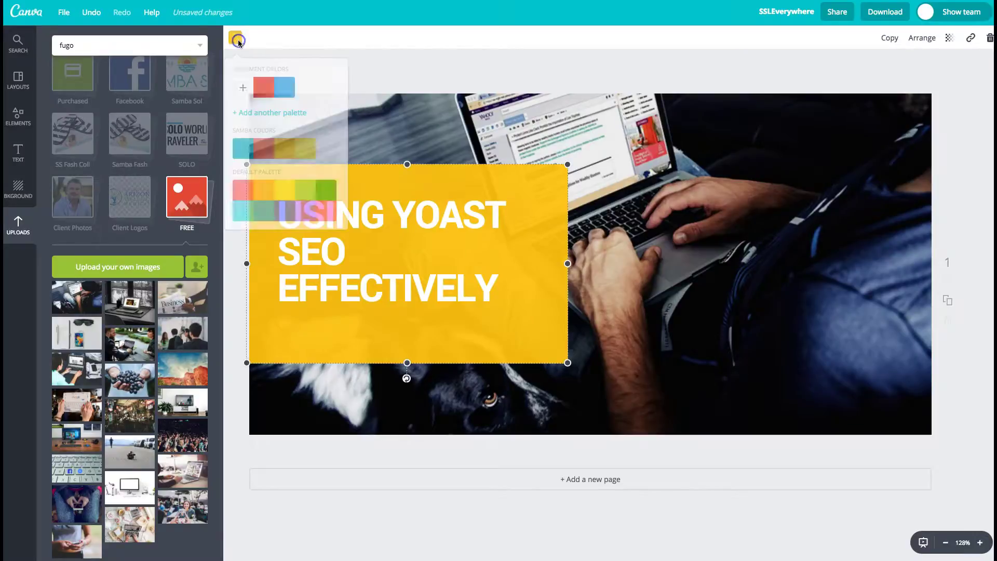
{"action": "left_click", "coordinate": [283, 90]}
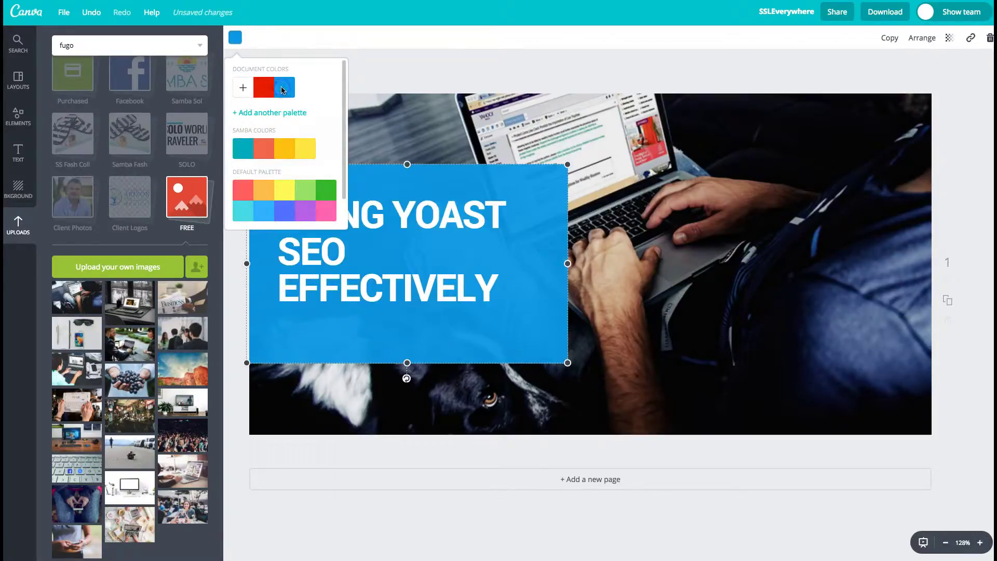
{"action": "left_click", "coordinate": [431, 81]}
{"action": "left_click", "coordinate": [483, 64]}
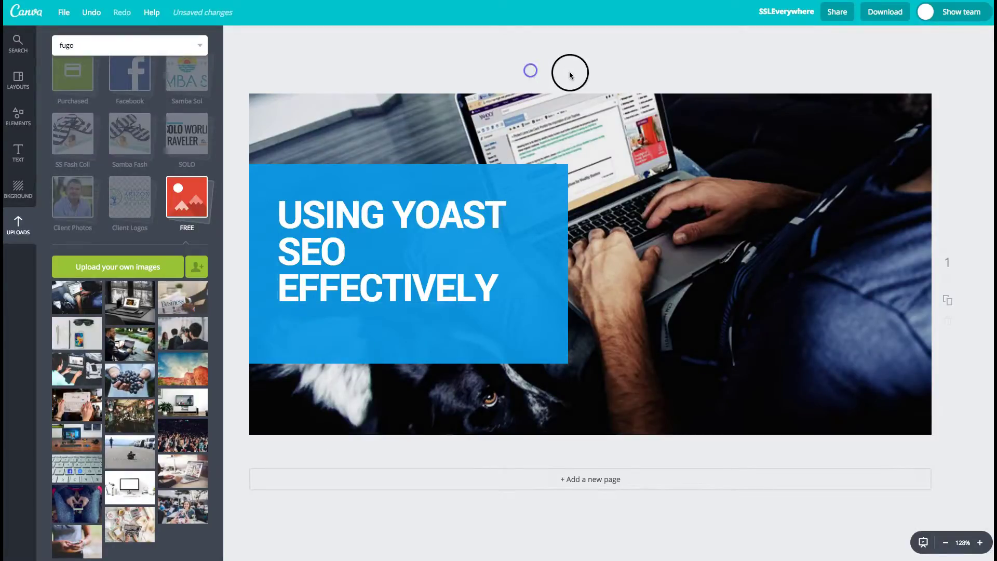
Download the banner design as a JPG file
{"action": "left_click", "coordinate": [878, 15]}
{"action": "left_click", "coordinate": [871, 65]}
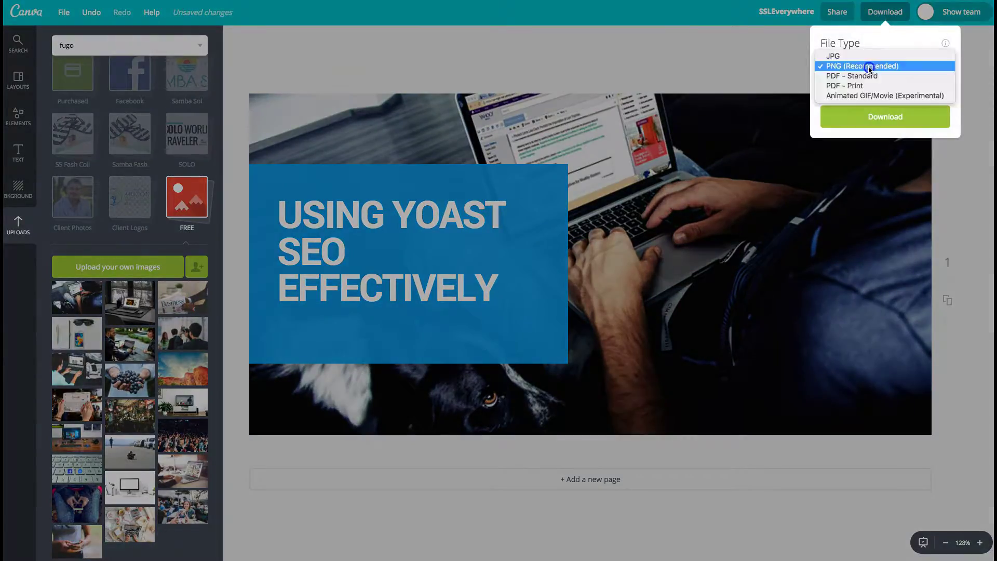
{"action": "left_click", "coordinate": [854, 56]}
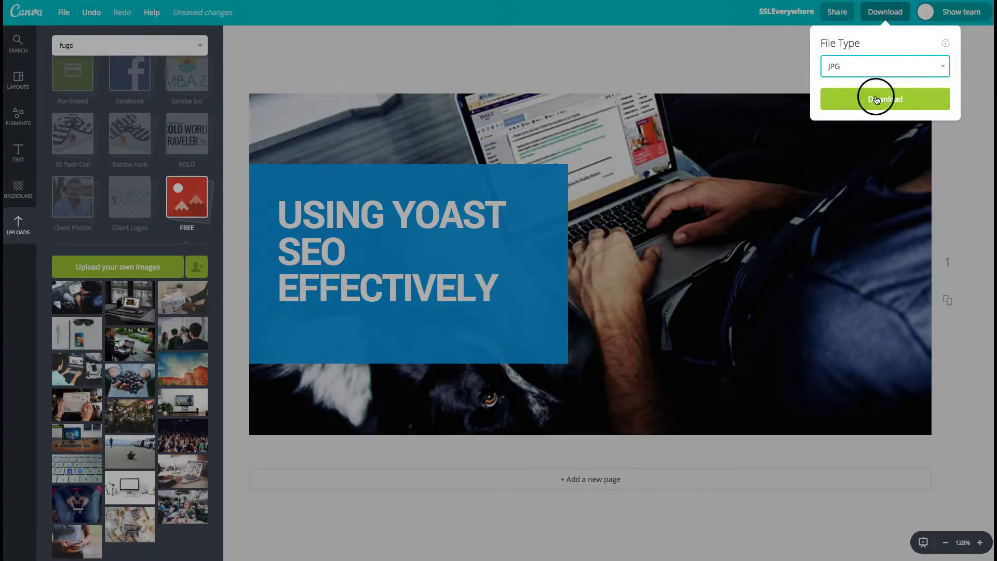
{"action": "left_click", "coordinate": [876, 99]}
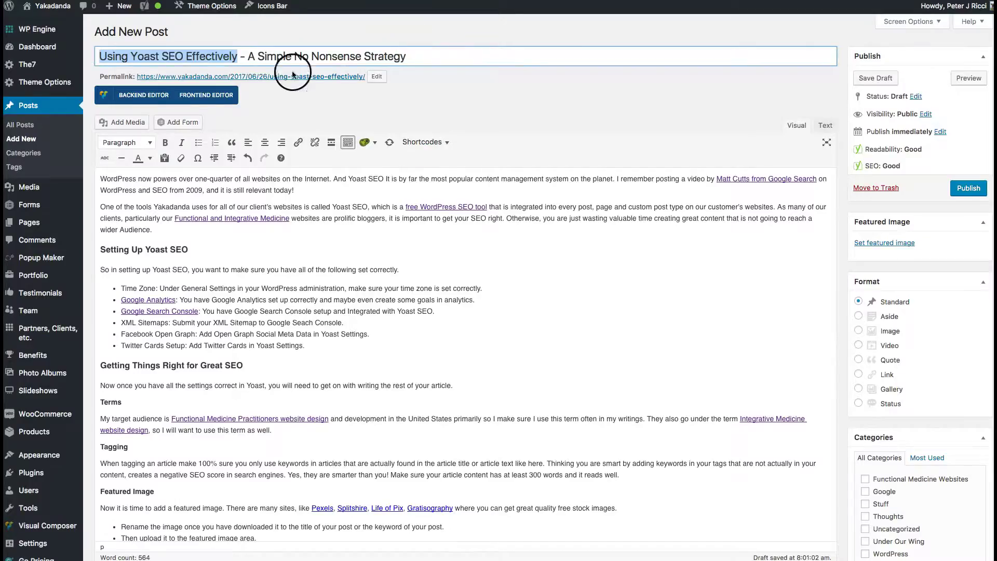
Copy the full WordPress post title and rename SSLEverywhere.jpg in Downloads to "Using Yoast SEO Effectively - A Simple No Nonsense Strategy.jpg"
{"action": "triple_click", "coordinate": [294, 56]}
{"action": "key", "text": "super+c"}
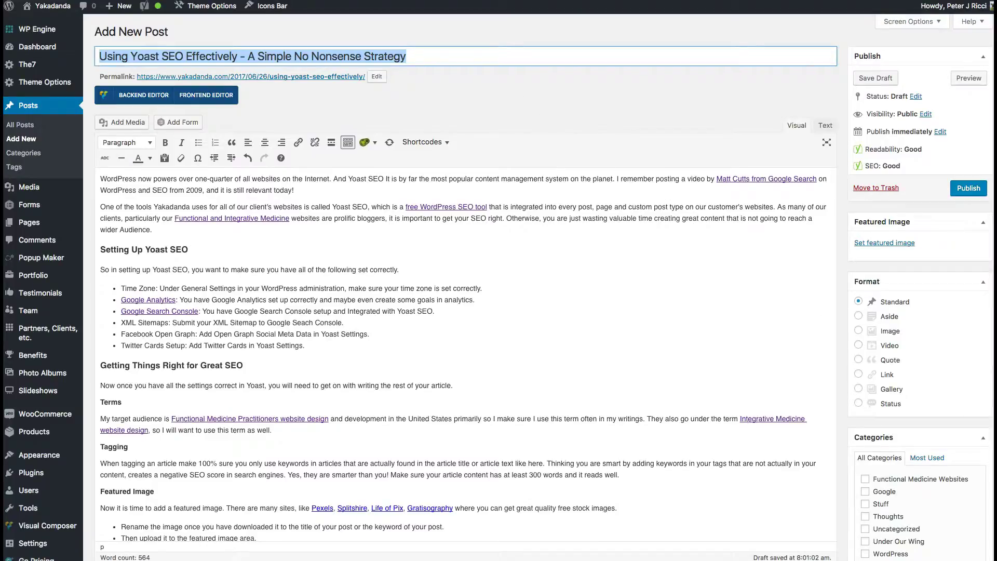
{"action": "key", "text": "super+Tab"}
{"action": "left_click", "coordinate": [792, 400]}
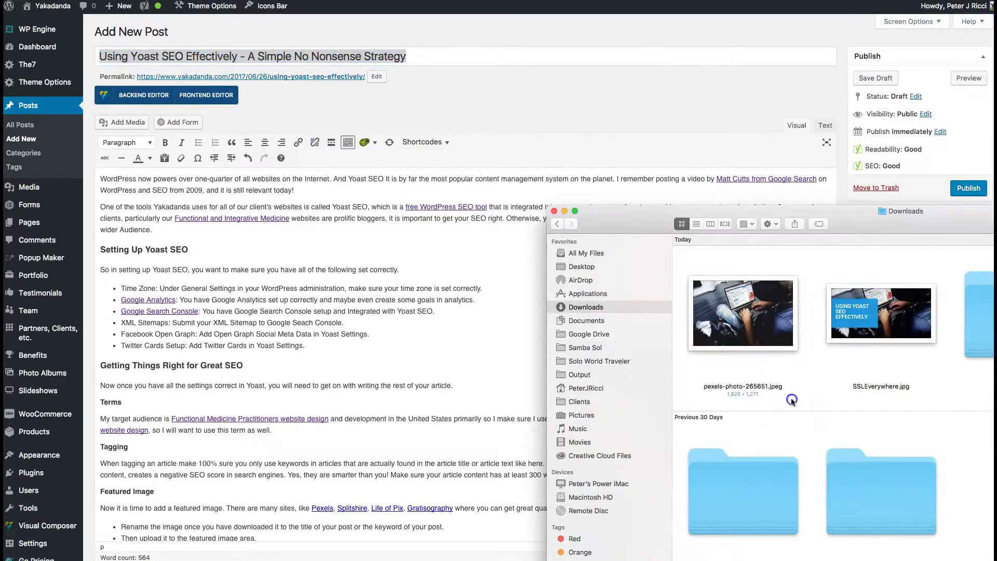
{"action": "left_click", "coordinate": [865, 388]}
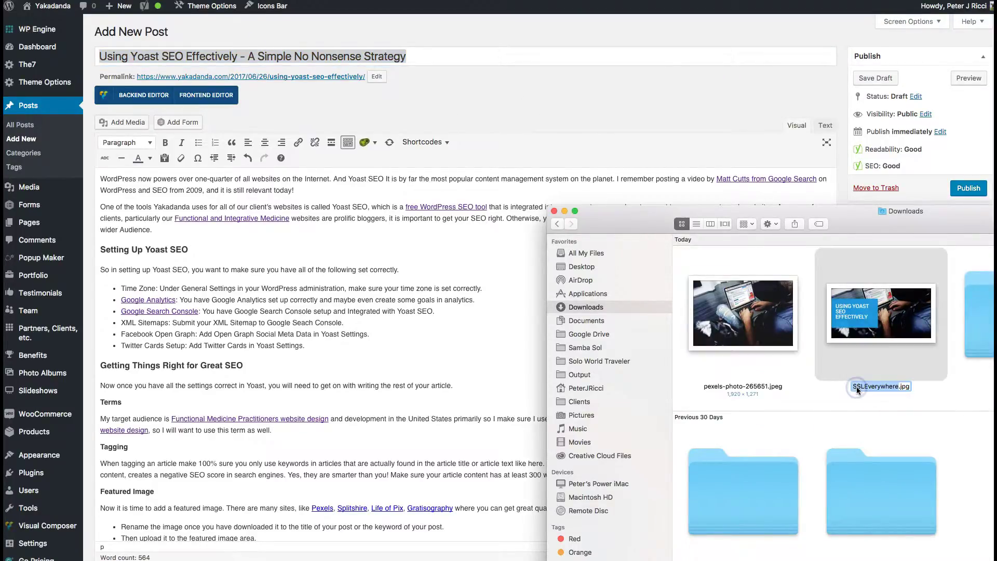
{"action": "key", "text": "super+v"}
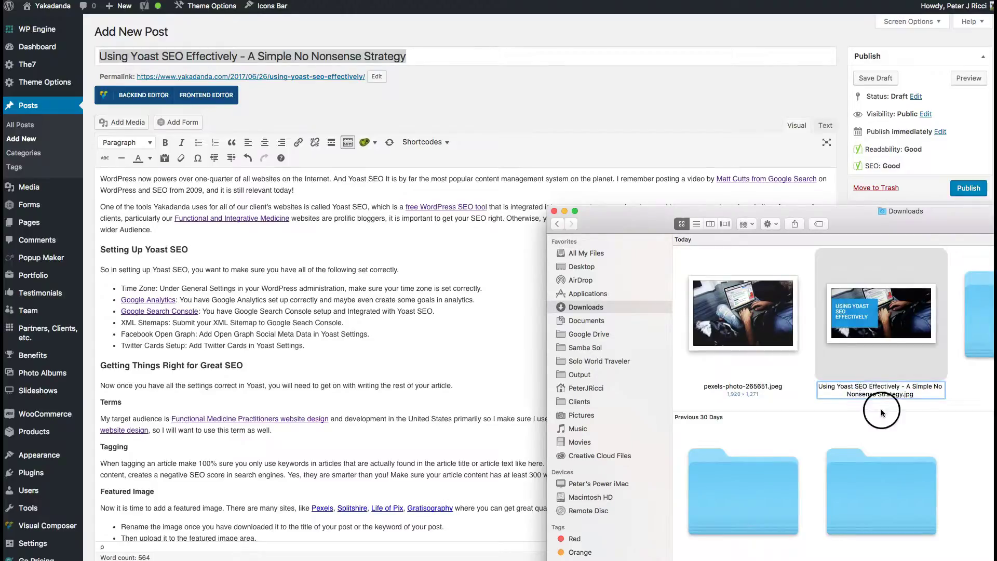
{"action": "key", "text": "Return"}
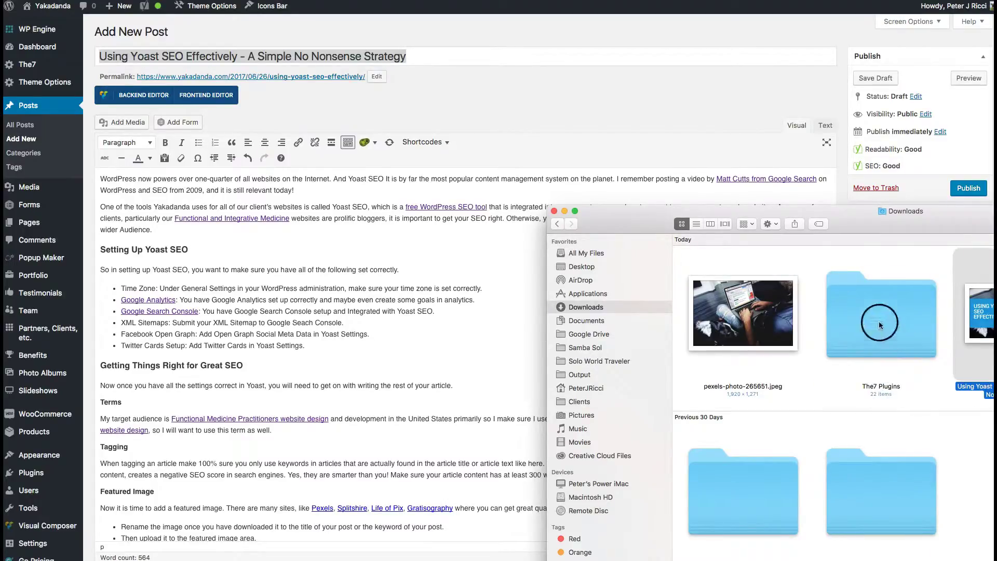
Return to the WordPress post and upload the renamed banner image to the Featured Image picker
{"action": "left_click", "coordinate": [686, 116]}
{"action": "left_click", "coordinate": [887, 244]}
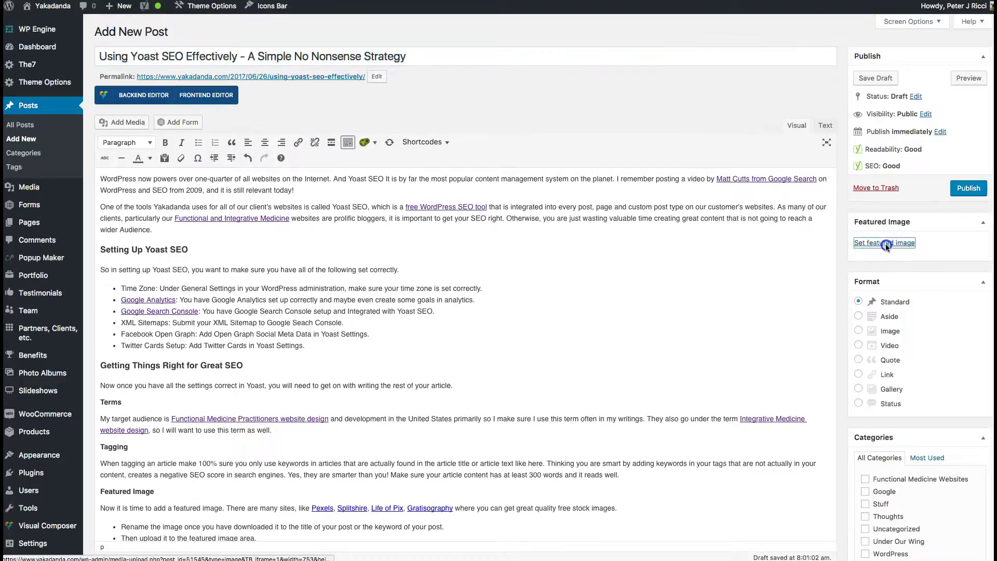
{"action": "left_click_drag", "start_coordinate": [994, 265], "coordinate": [358, 178]}
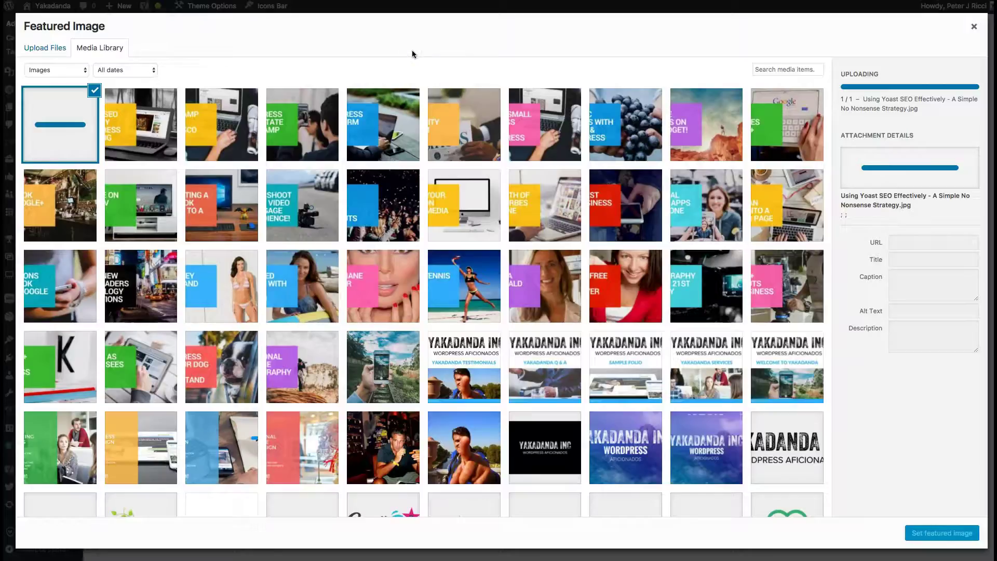
Fill the image's caption, alt text and description with "Using Yoast SEO Effectively - A Simple No Nonsense Strategy"
{"action": "left_click", "coordinate": [913, 275]}
{"action": "type", "text": "Using Yoast SEO Effectively - A Simple No Nonsense Strategy"}
{"action": "left_click", "coordinate": [910, 308]}
{"action": "type", "text": "Using Yoast SEO Effectively - A Simple No Nonsense Strategy"}
{"action": "left_click", "coordinate": [909, 331]}
{"action": "type", "text": "Using Yoast SEO Effectively - A Simple No Nonsense Strategy"}
Replace the text after the dash in the image's caption and description with "For Functional medicine Practitioners"
{"action": "left_click_drag", "start_coordinate": [931, 278], "coordinate": [954, 289]}
{"action": "key", "text": "BackSpace"}
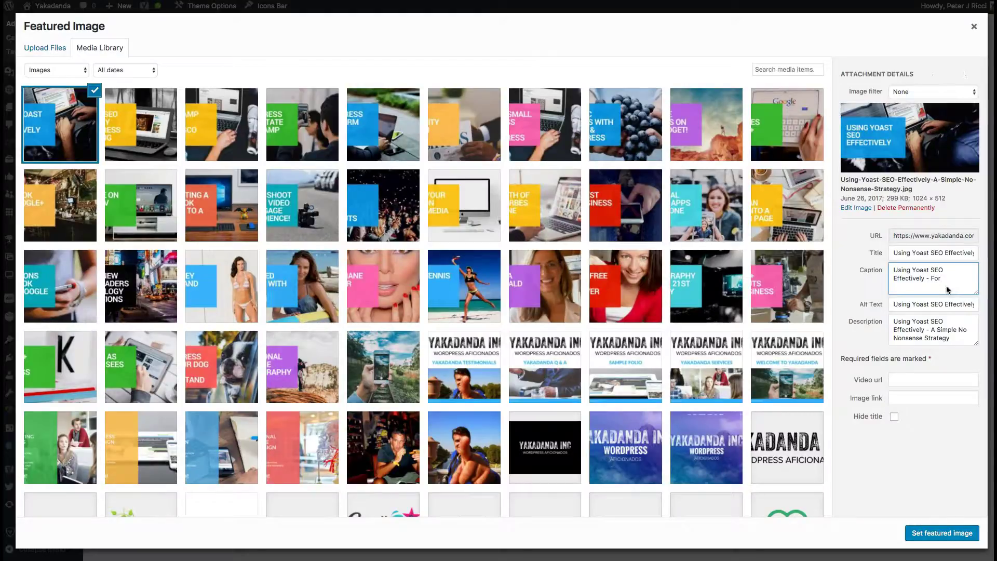
{"action": "type", "text": "For Functional medicine Practitioners"}
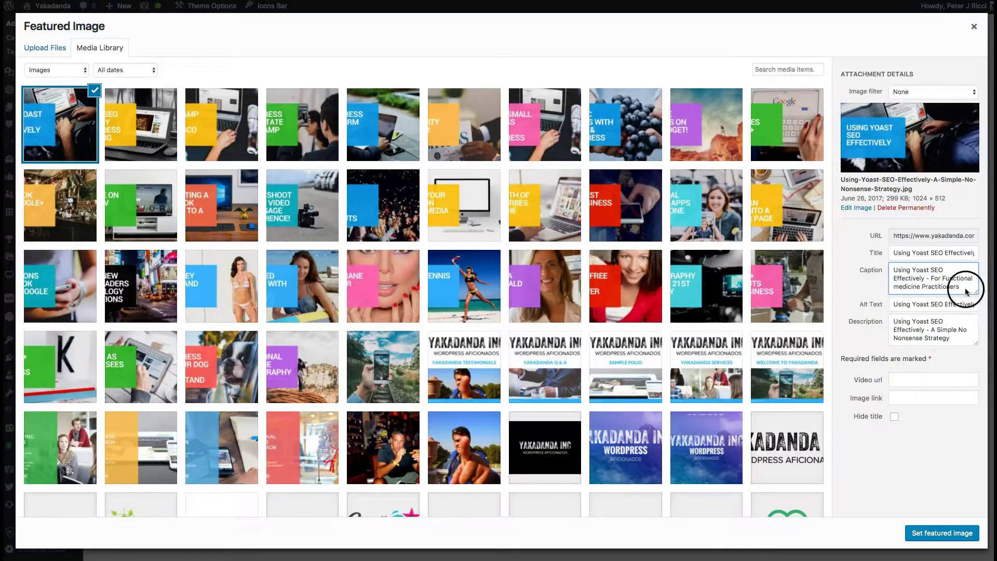
{"action": "left_click_drag", "start_coordinate": [931, 278], "coordinate": [967, 292]}
{"action": "key", "text": "super+c"}
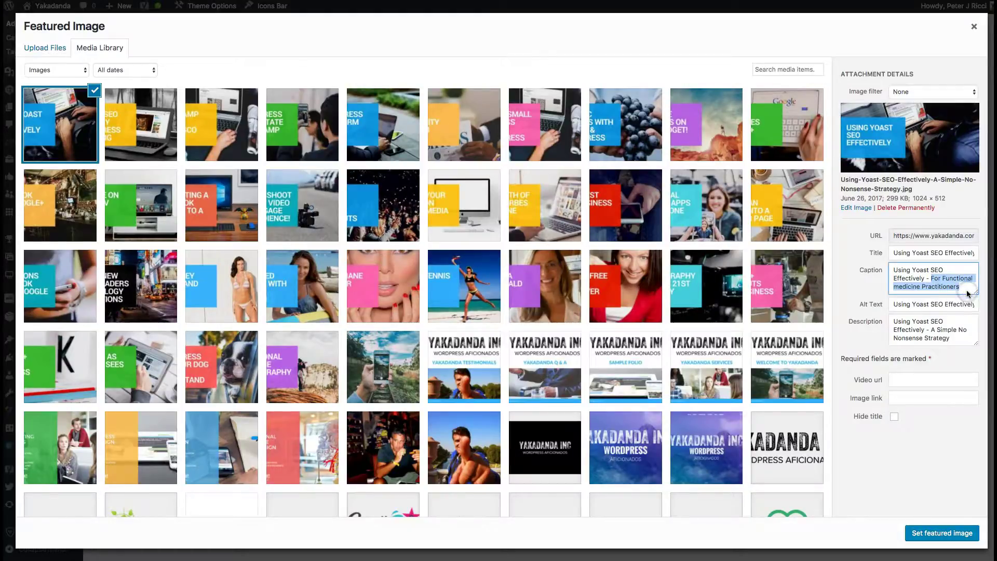
{"action": "left_click_drag", "start_coordinate": [932, 330], "coordinate": [952, 341]}
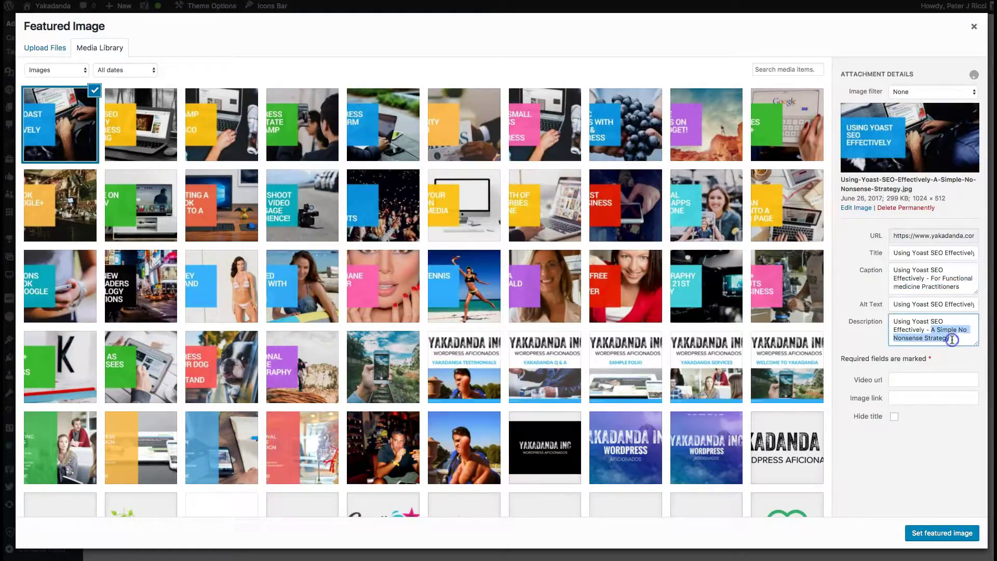
{"action": "key", "text": "super+v"}
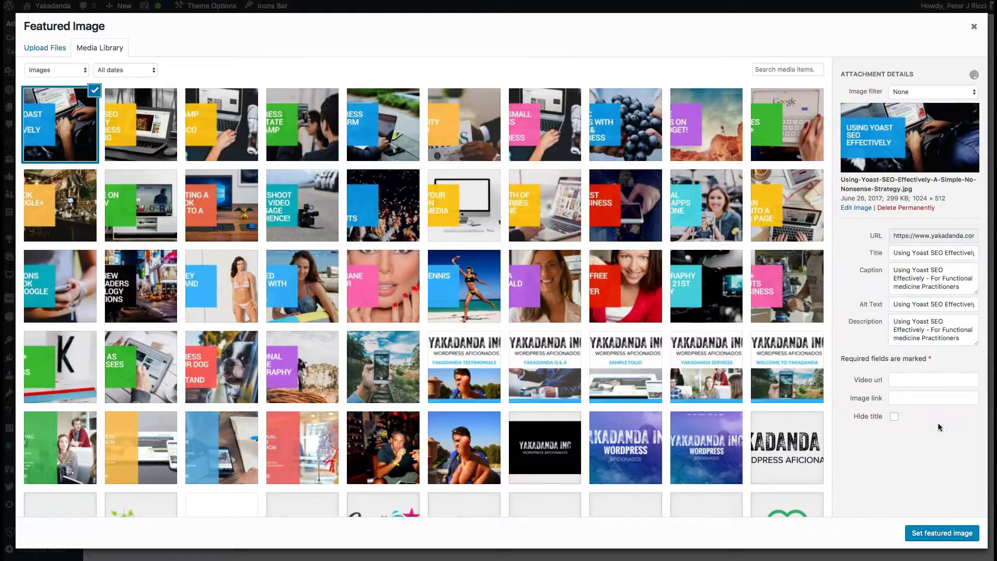
Capitalize "Medicine" in both the description and the caption of the image
{"action": "left_click", "coordinate": [894, 339]}
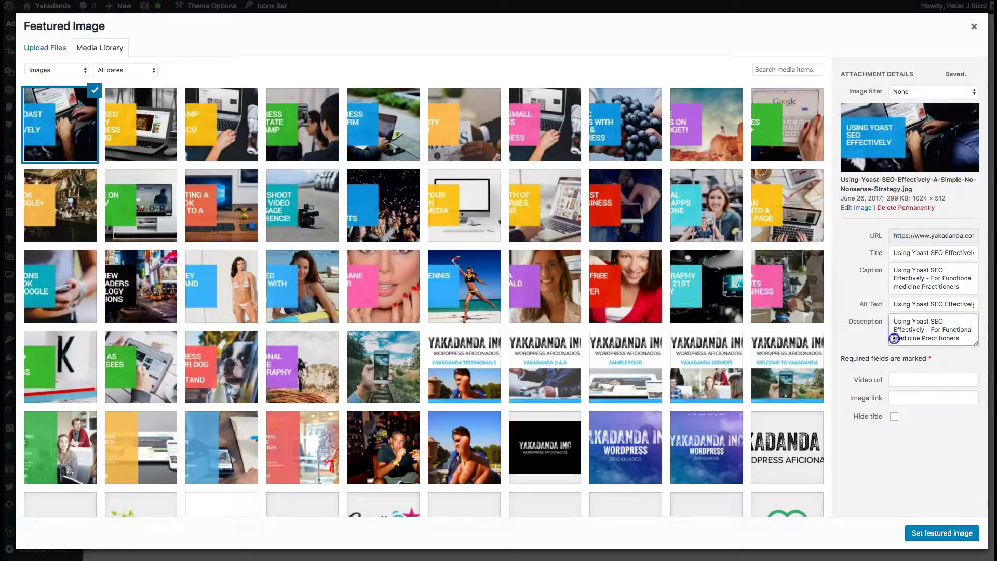
{"action": "left_click", "coordinate": [893, 287]}
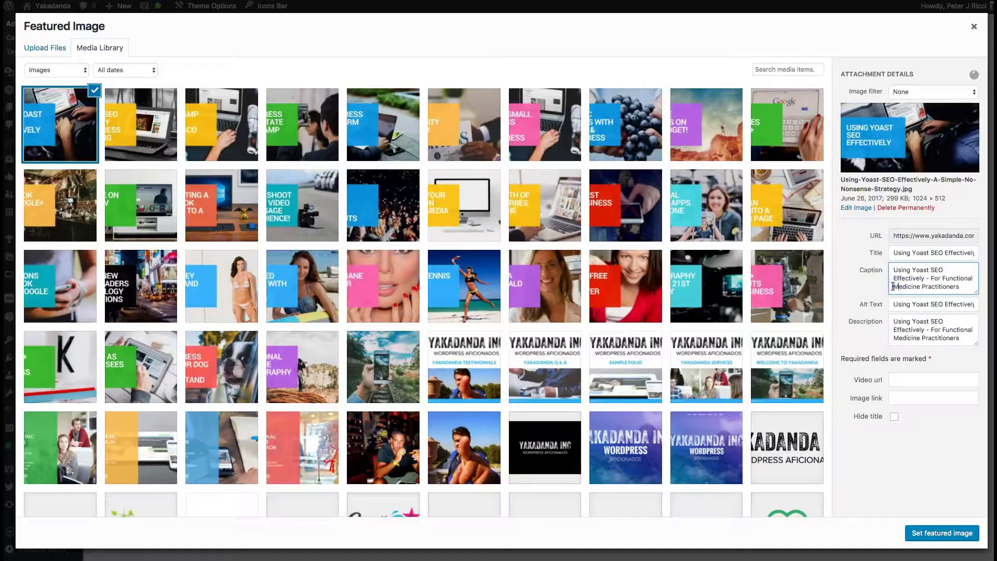
{"action": "left_click", "coordinate": [943, 432]}
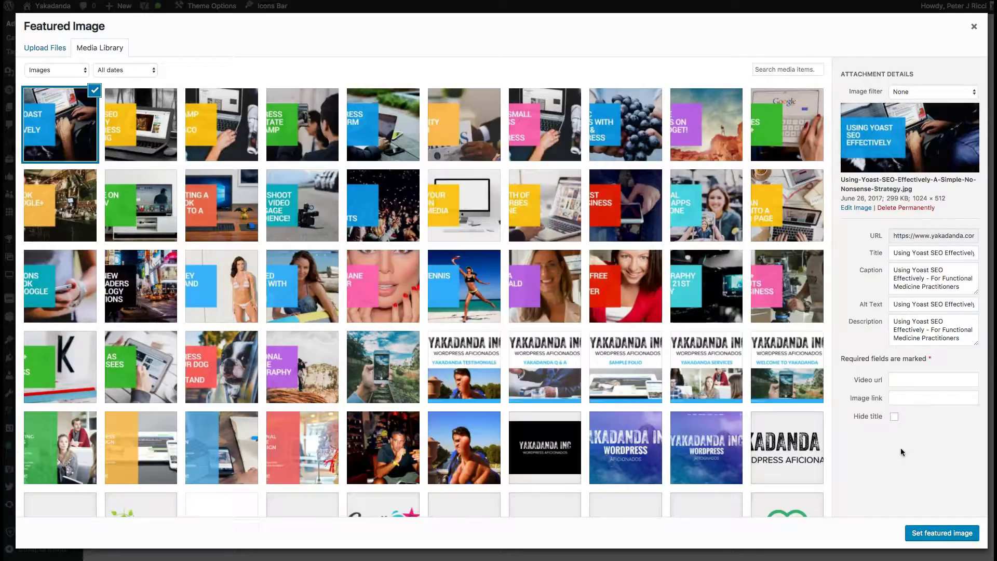
Set the uploaded banner as the post's featured image
{"action": "left_click", "coordinate": [921, 533]}
{"action": "left_click", "coordinate": [700, 93]}
{"action": "left_click", "coordinate": [709, 18]}
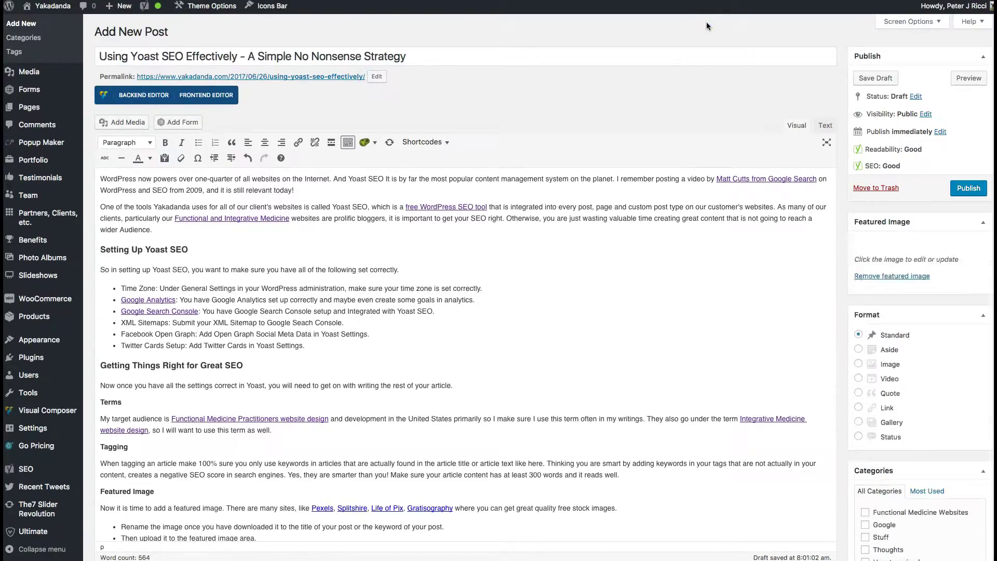
Review the Yoast SEO keyword analysis for "Yoast" and open the readability analysis
{"action": "scroll", "coordinate": [745, 323], "scroll_direction": "down", "scroll_amount": 1}
{"action": "scroll", "coordinate": [745, 324], "scroll_direction": "down", "scroll_amount": 15}
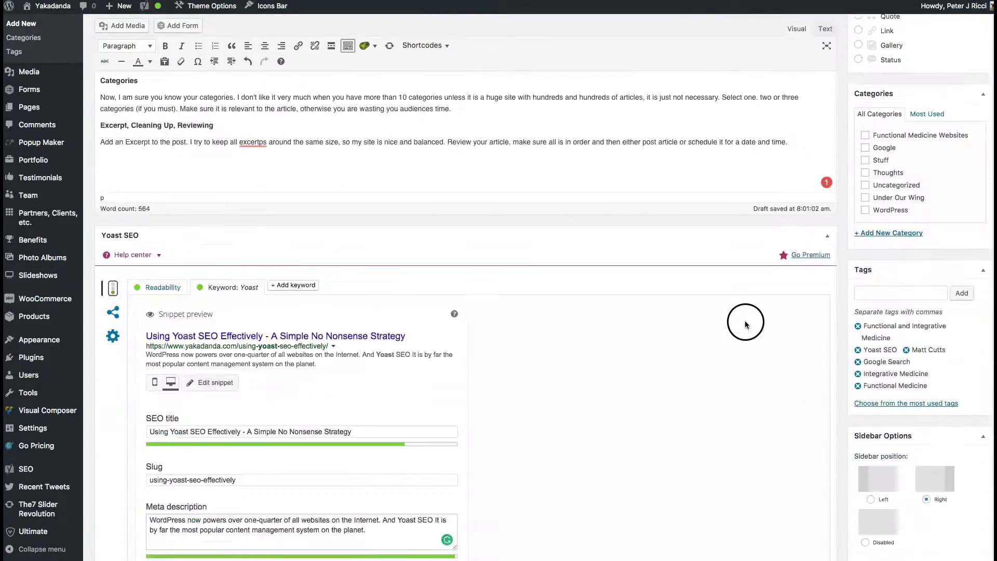
{"action": "scroll", "coordinate": [233, 404], "scroll_direction": "down", "scroll_amount": 3}
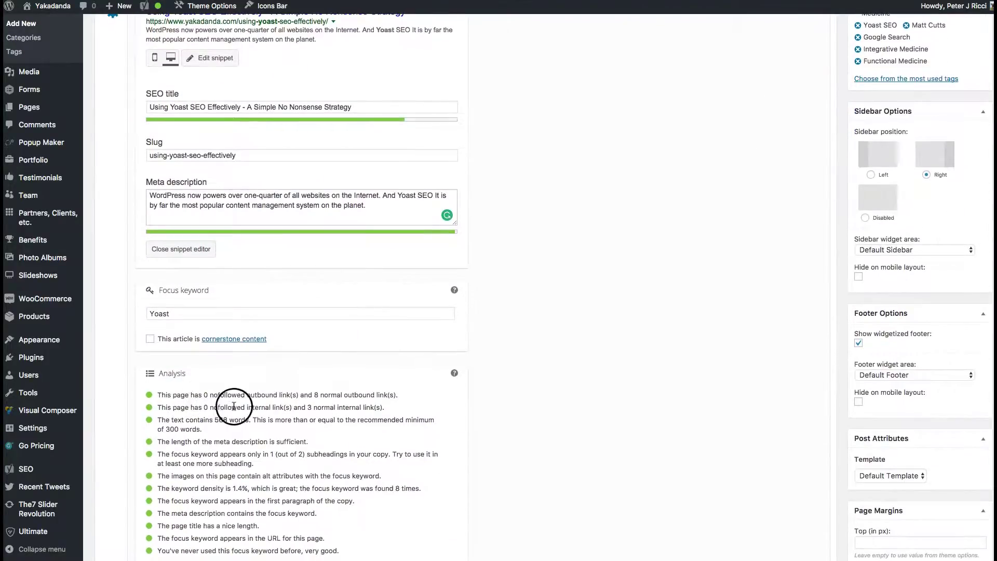
{"action": "scroll", "coordinate": [238, 305], "scroll_direction": "up", "scroll_amount": 5}
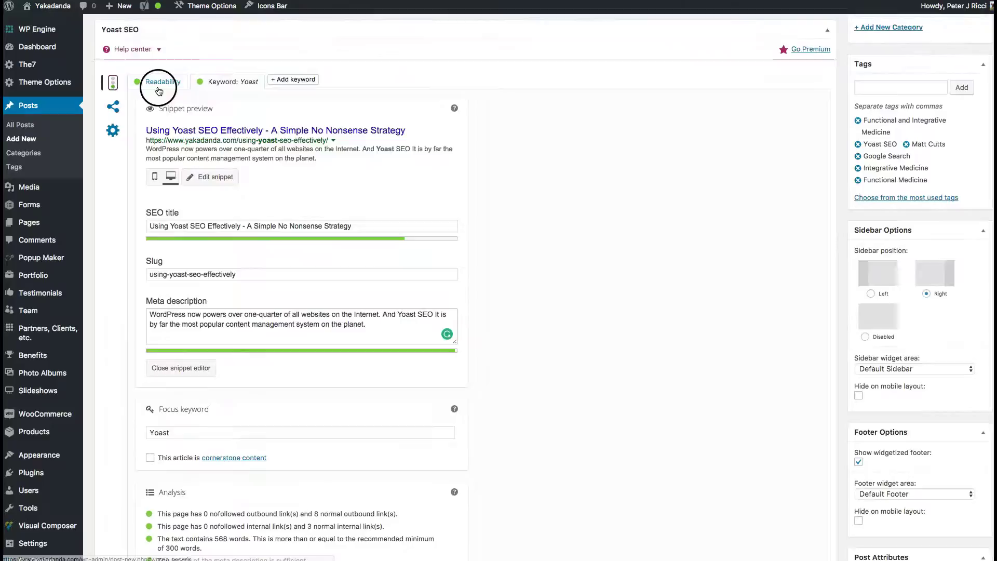
{"action": "left_click", "coordinate": [158, 87]}
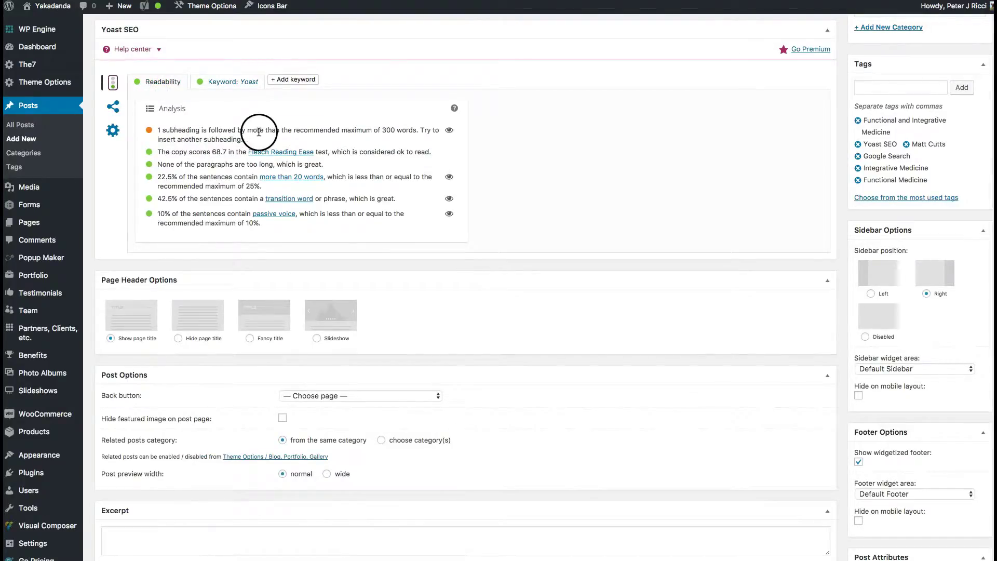
Add a "Finishing Up" subheading in Heading 3 style between the Featured Image bullet list and the Categories section
{"action": "scroll", "coordinate": [297, 138], "scroll_direction": "up", "scroll_amount": 15}
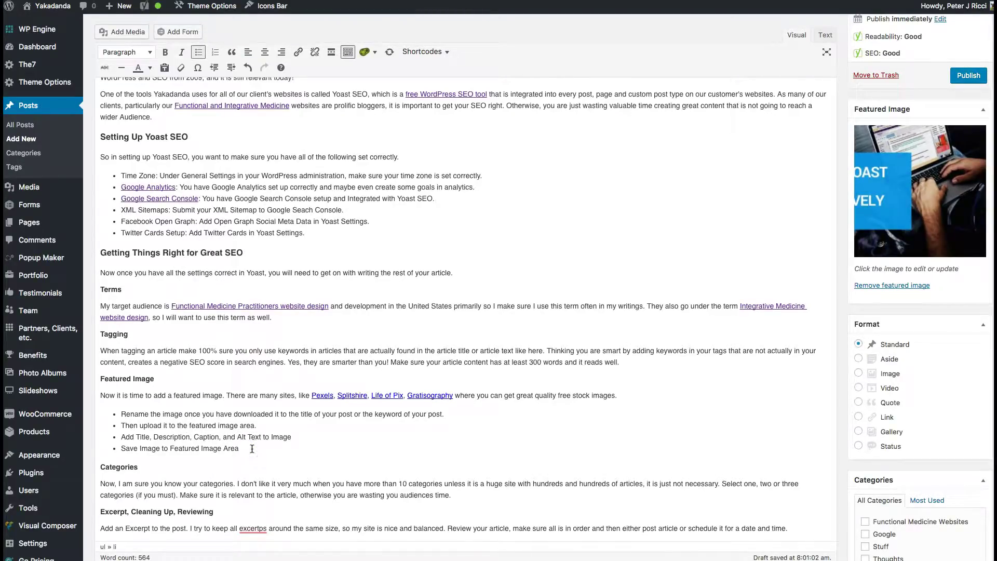
{"action": "key", "text": "Return"}
{"action": "key", "text": "Return"}
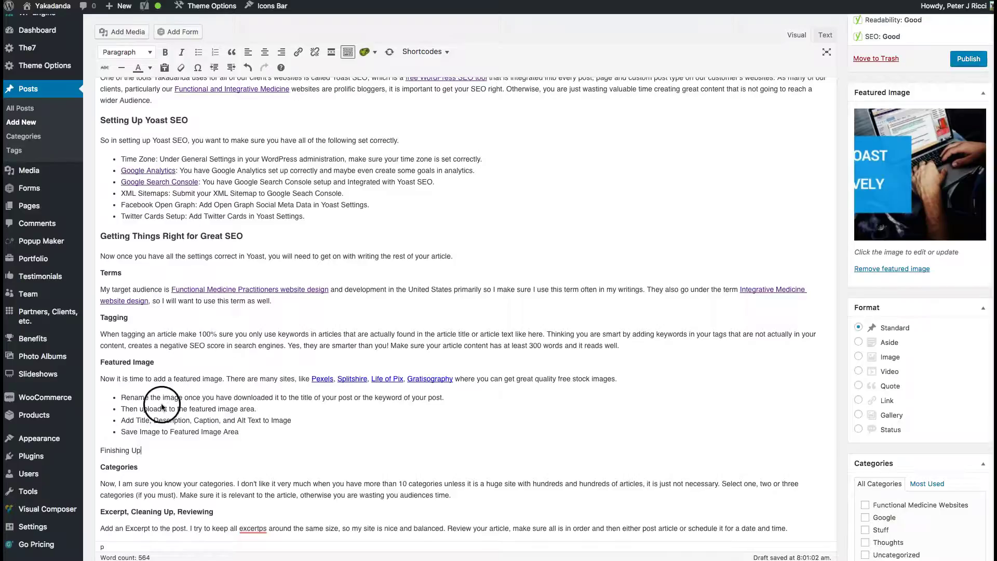
{"action": "left_click_drag", "start_coordinate": [142, 450], "coordinate": [96, 449]}
{"action": "scroll", "coordinate": [232, 468], "scroll_direction": "down", "scroll_amount": 6}
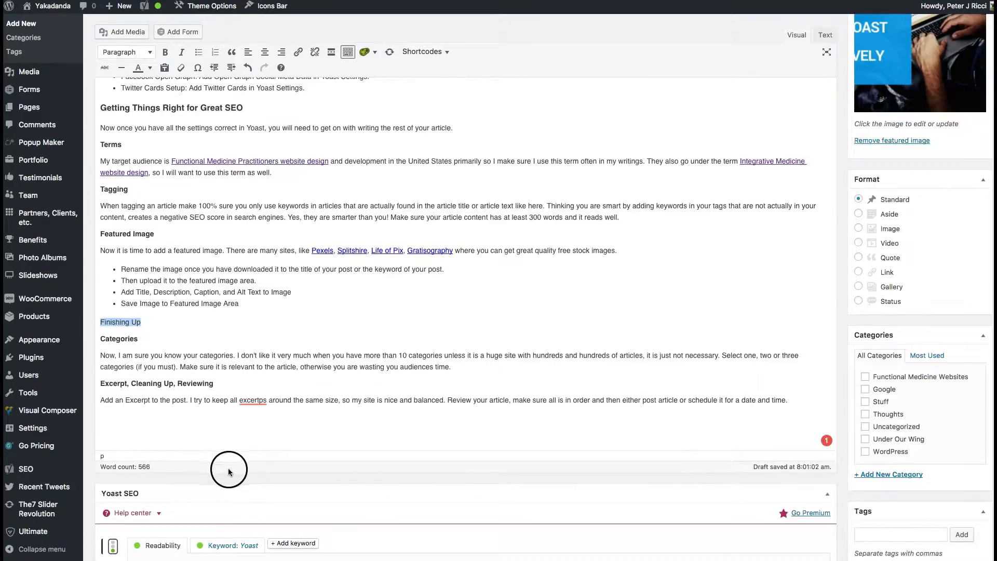
{"action": "scroll", "coordinate": [185, 386], "scroll_direction": "up", "scroll_amount": 5}
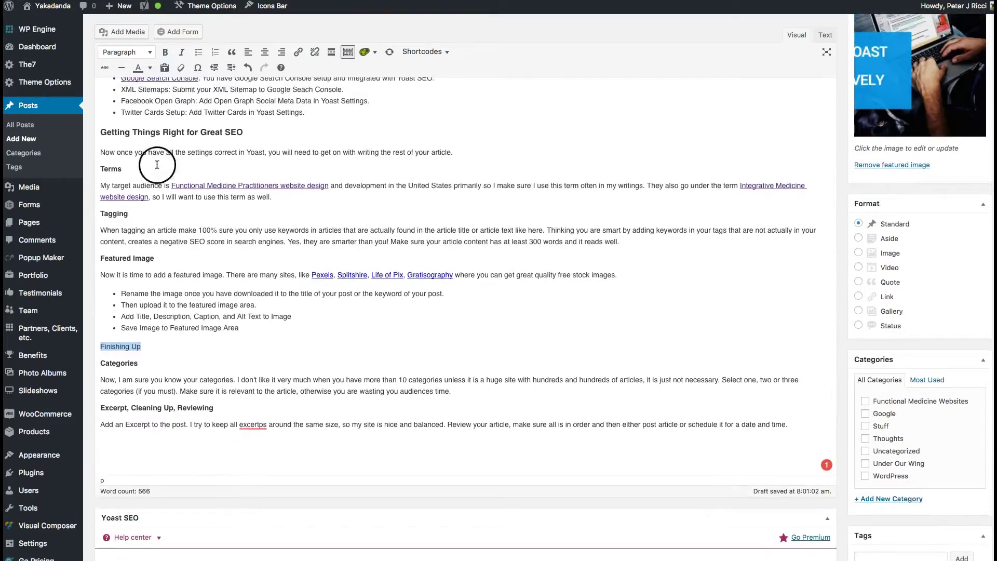
{"action": "left_click", "coordinate": [137, 52]}
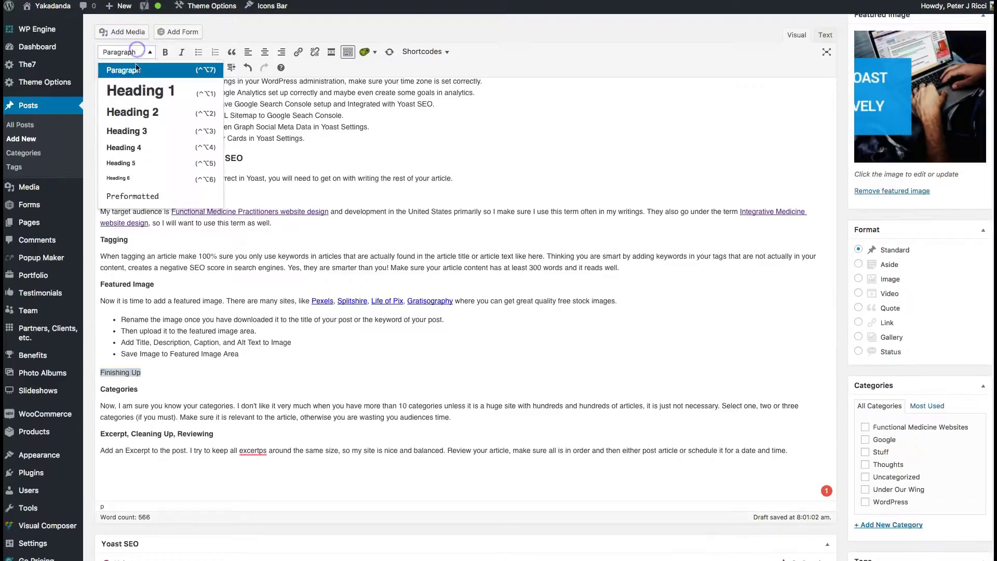
{"action": "left_click", "coordinate": [137, 130]}
{"action": "left_click", "coordinate": [276, 256]}
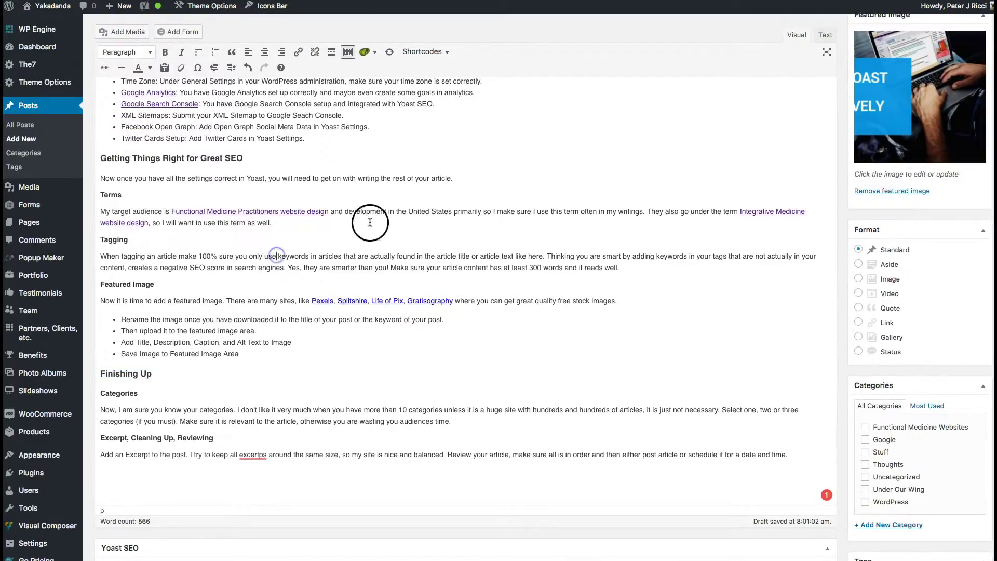
Recheck the Yoast readability analysis, switch back to the keyword analysis and review the post from its beginning
{"action": "scroll", "coordinate": [395, 171], "scroll_direction": "down", "scroll_amount": 5}
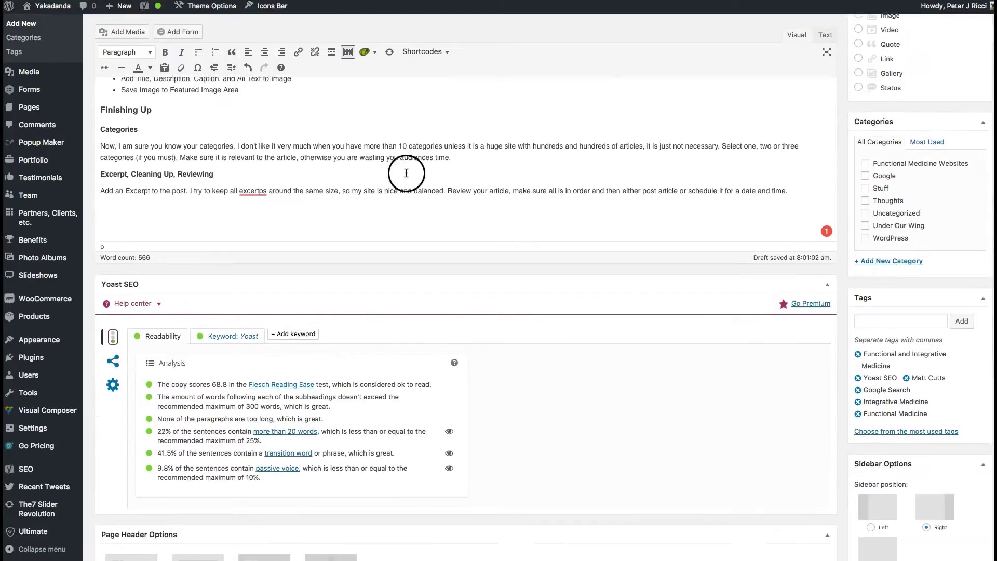
{"action": "left_click", "coordinate": [219, 328]}
{"action": "scroll", "coordinate": [315, 177], "scroll_direction": "up", "scroll_amount": 10}
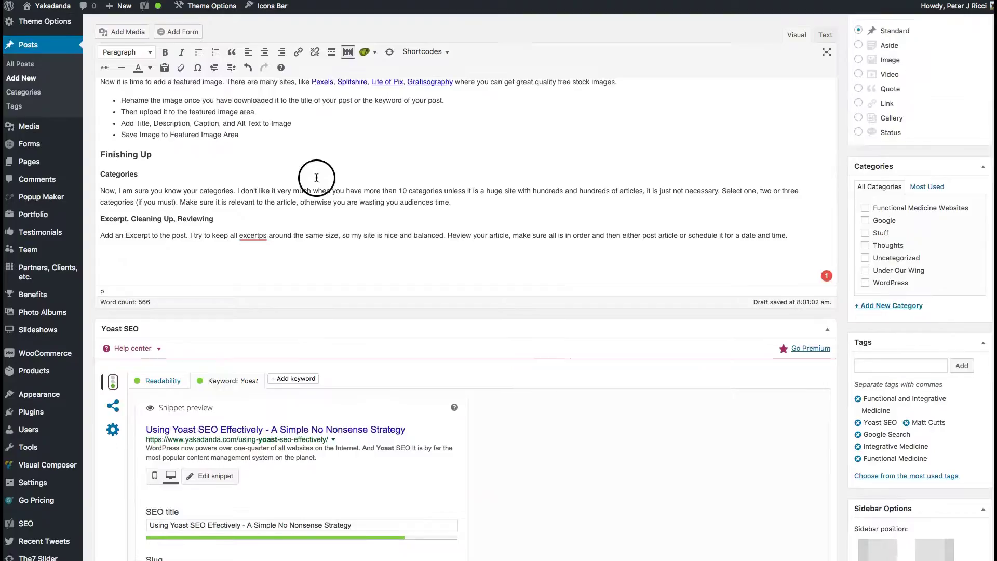
{"action": "scroll", "coordinate": [436, 246], "scroll_direction": "up", "scroll_amount": 2}
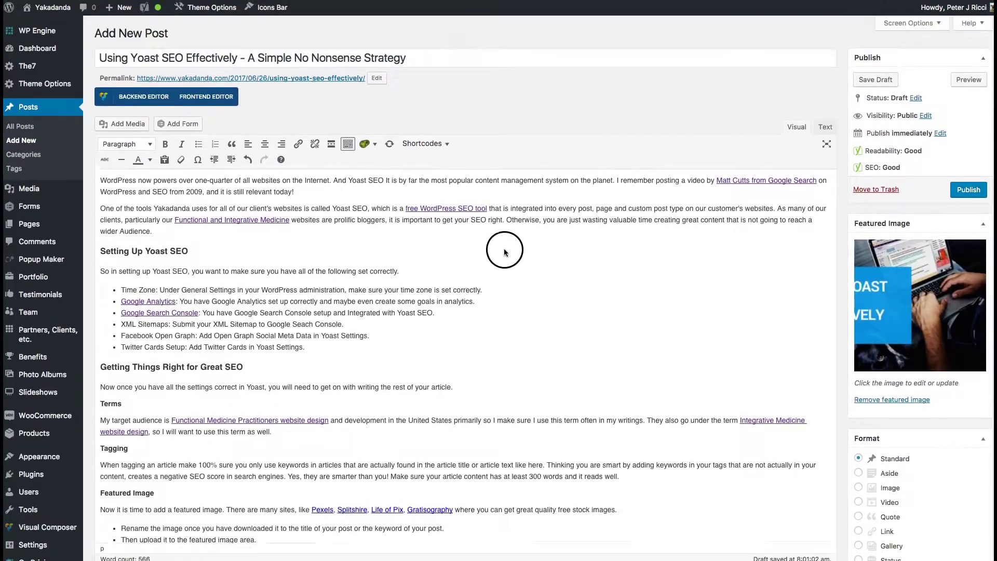
Open the post text in the grammar checker and replace the repetitive "websites" with "sites" after "our customer's" in the second paragraph
{"action": "scroll", "coordinate": [505, 248], "scroll_direction": "down", "scroll_amount": 9}
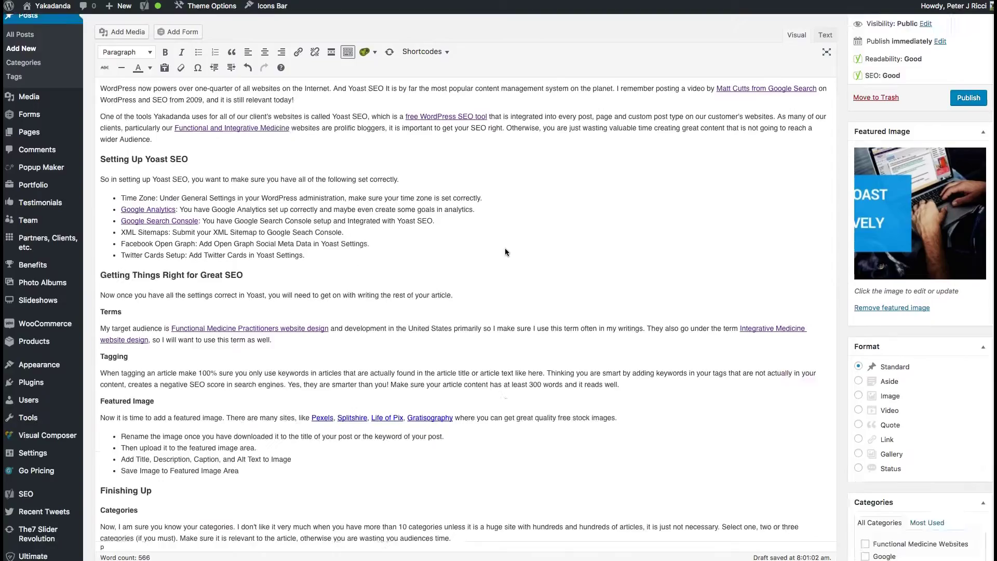
{"action": "left_click", "coordinate": [800, 300]}
{"action": "left_click", "coordinate": [825, 315]}
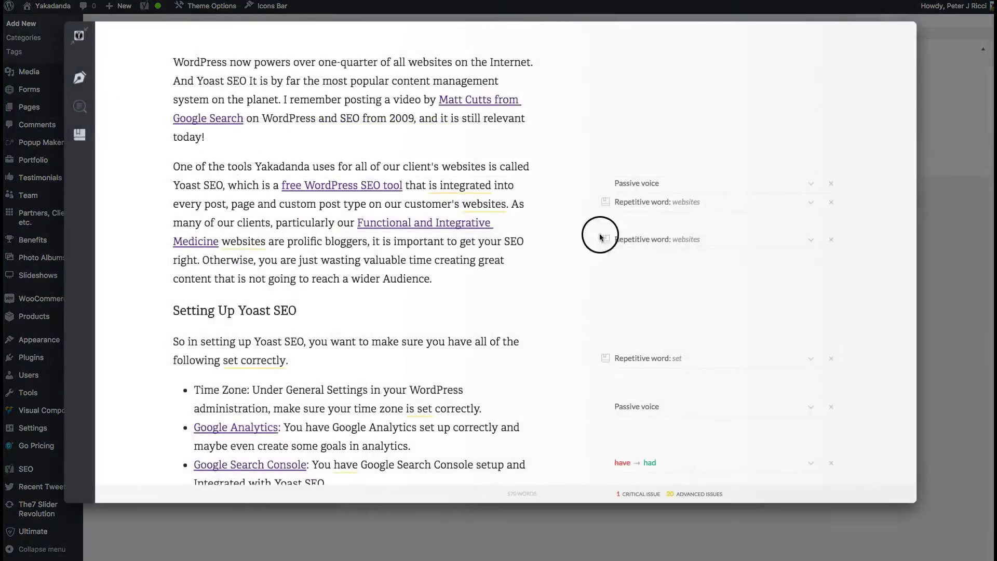
{"action": "left_click", "coordinate": [462, 188]}
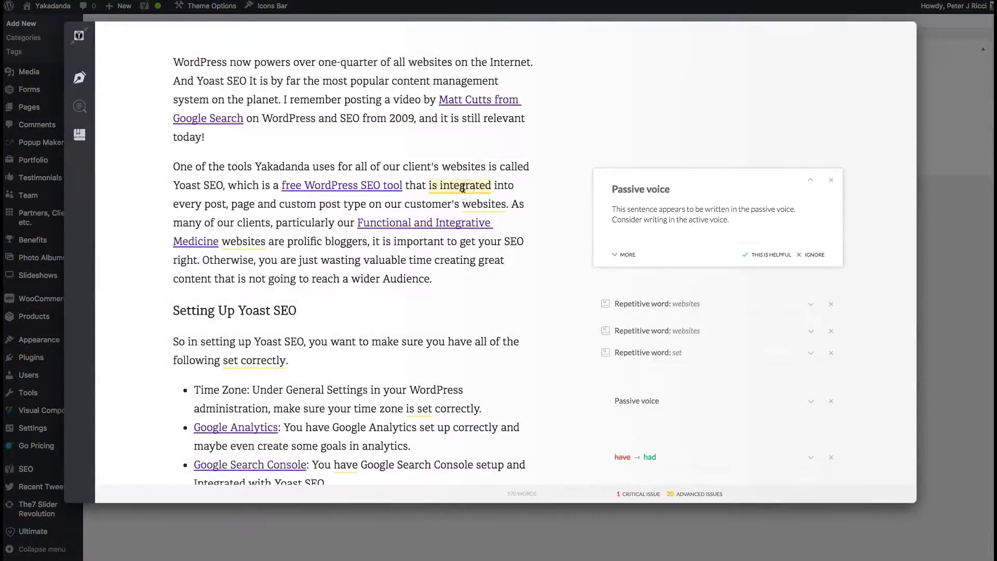
{"action": "left_click", "coordinate": [476, 204]}
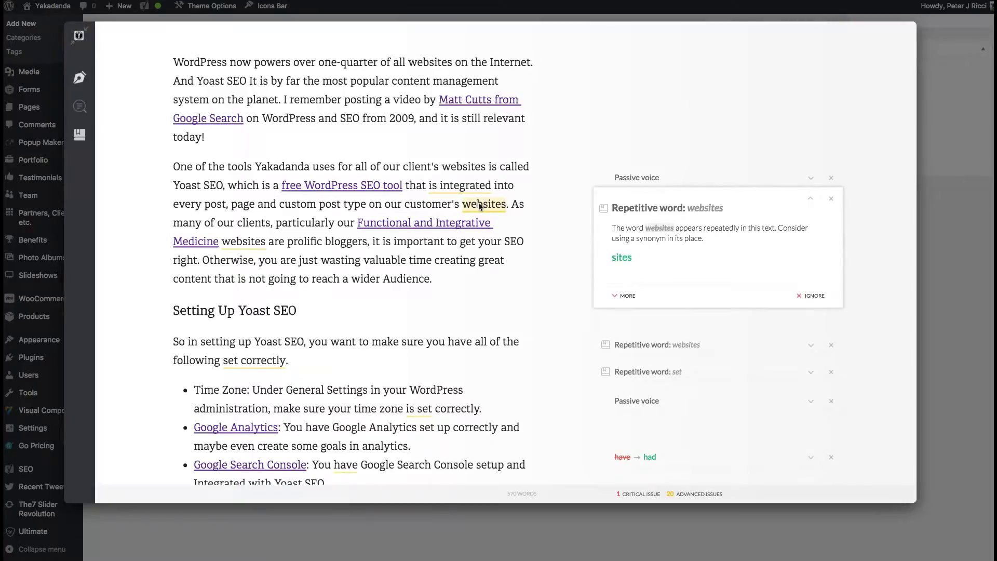
{"action": "left_click", "coordinate": [622, 257]}
Under Setting Up Yoast SEO, replace "set correctly" with "configured correctly" in the intro and "have" with "had" in the Google Search Console bullet
{"action": "scroll", "coordinate": [437, 270], "scroll_direction": "down", "scroll_amount": 3}
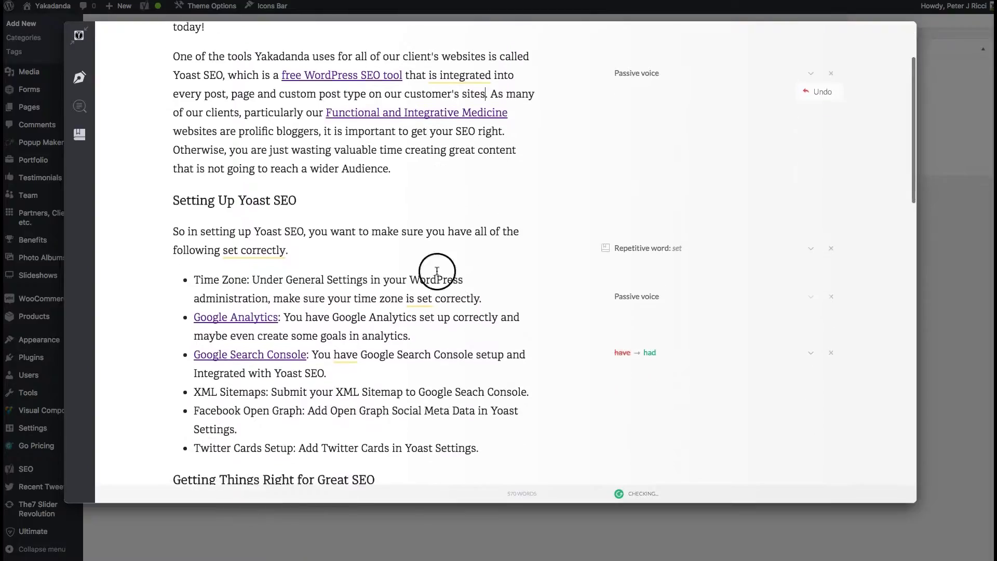
{"action": "left_click", "coordinate": [266, 244]}
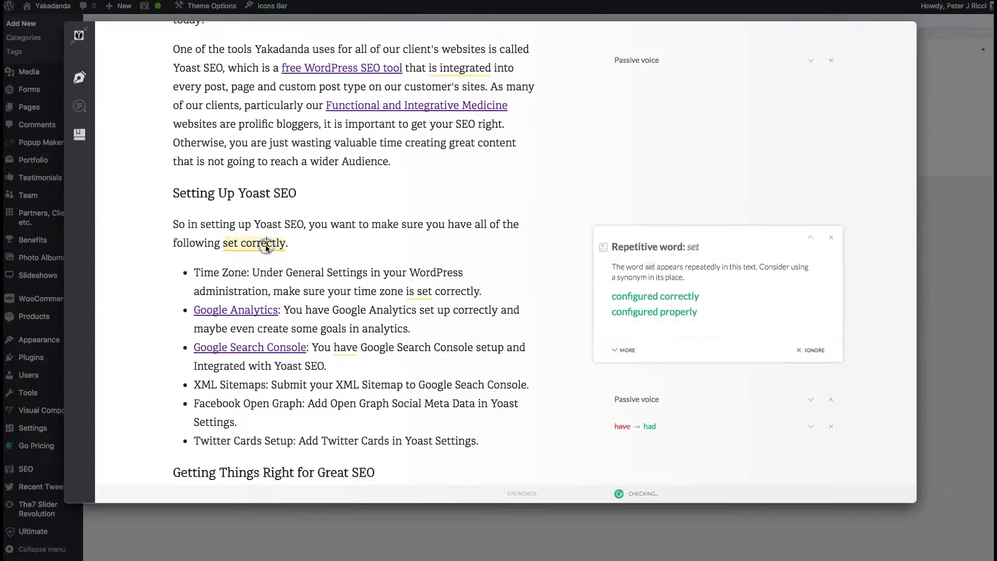
{"action": "left_click", "coordinate": [638, 297]}
{"action": "scroll", "coordinate": [481, 296], "scroll_direction": "down", "scroll_amount": 2}
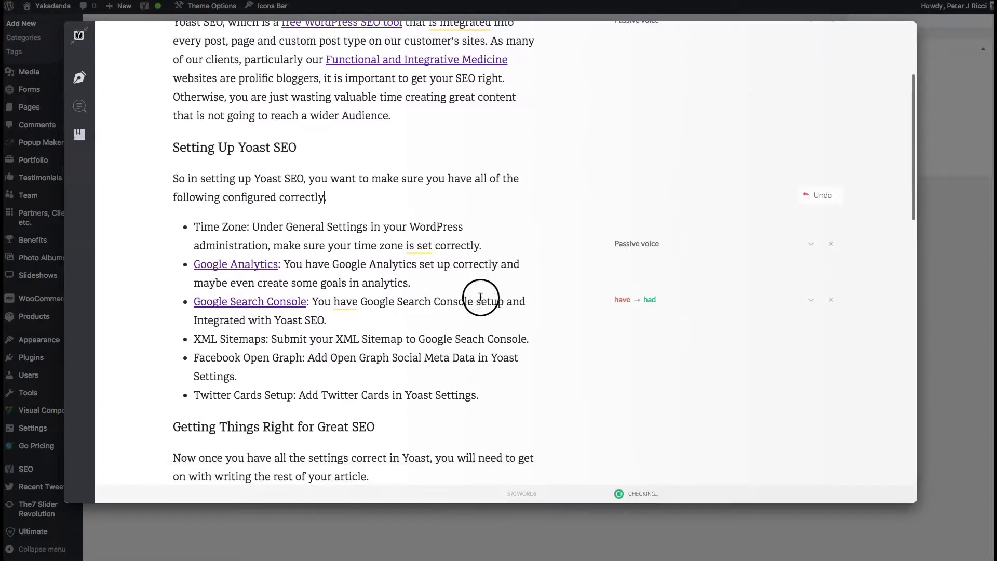
{"action": "left_click", "coordinate": [647, 300]}
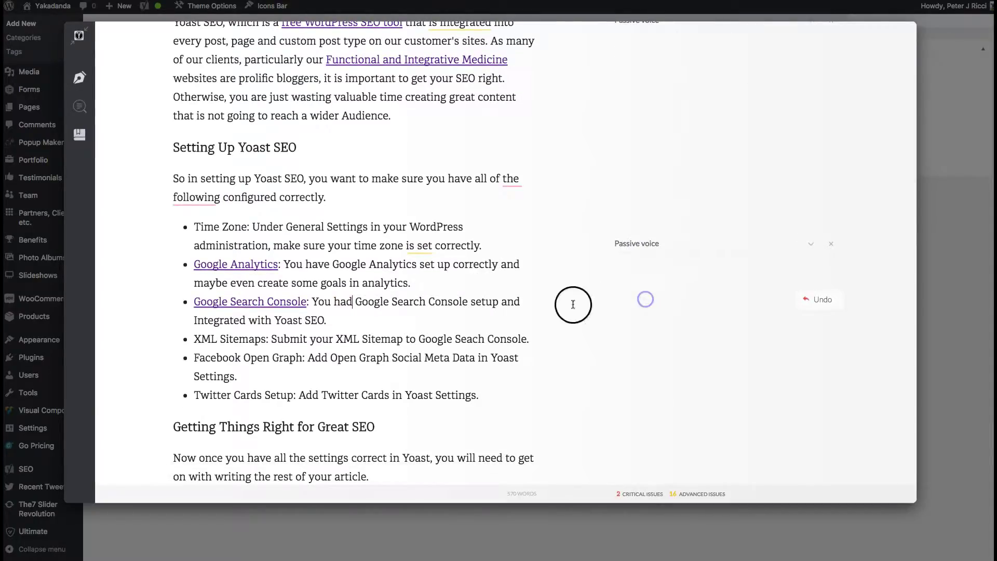
Accept the corrections "the followings" in the Setting Up Yoast SEO intro and "primarily," in the Terms paragraph
{"action": "scroll", "coordinate": [497, 312], "scroll_direction": "down", "scroll_amount": 2}
{"action": "scroll", "coordinate": [496, 312], "scroll_direction": "down", "scroll_amount": 1}
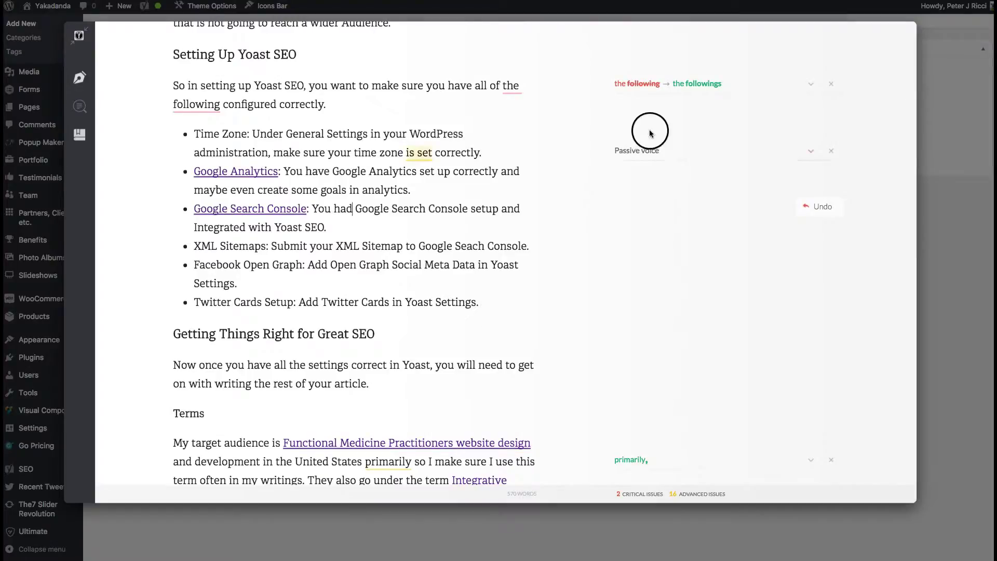
{"action": "scroll", "coordinate": [650, 133], "scroll_direction": "up", "scroll_amount": 5}
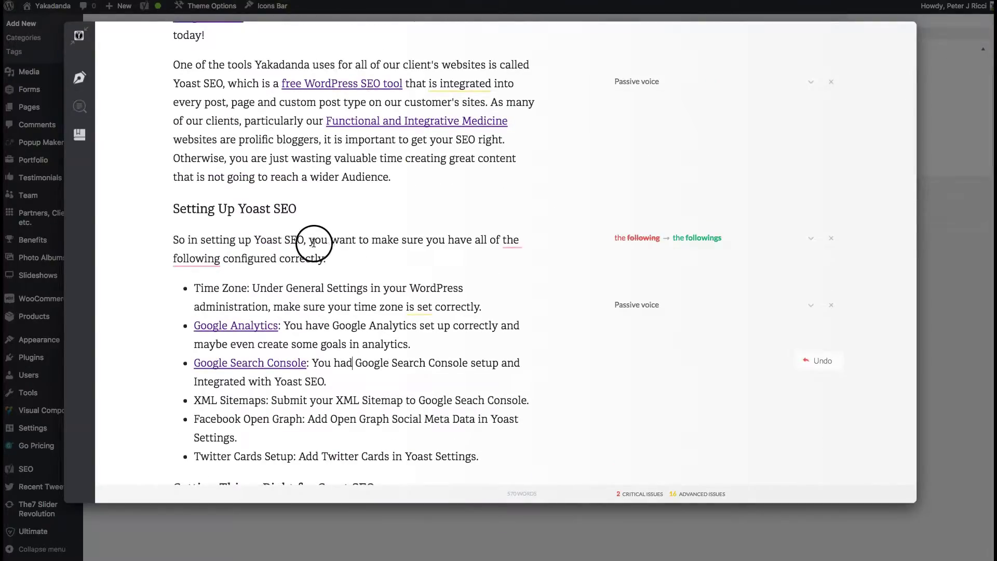
{"action": "left_click", "coordinate": [681, 242]}
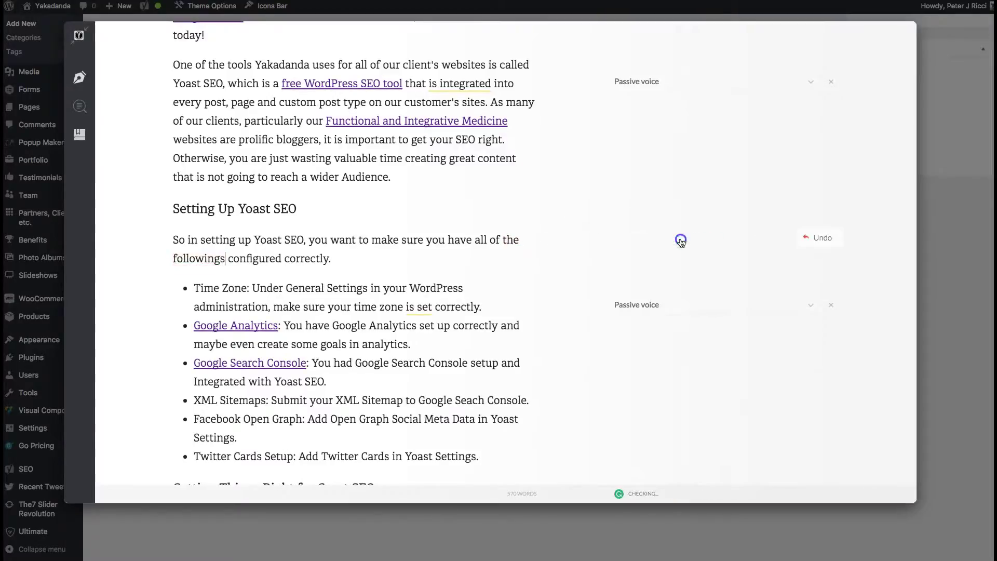
{"action": "scroll", "coordinate": [506, 288], "scroll_direction": "down", "scroll_amount": 7}
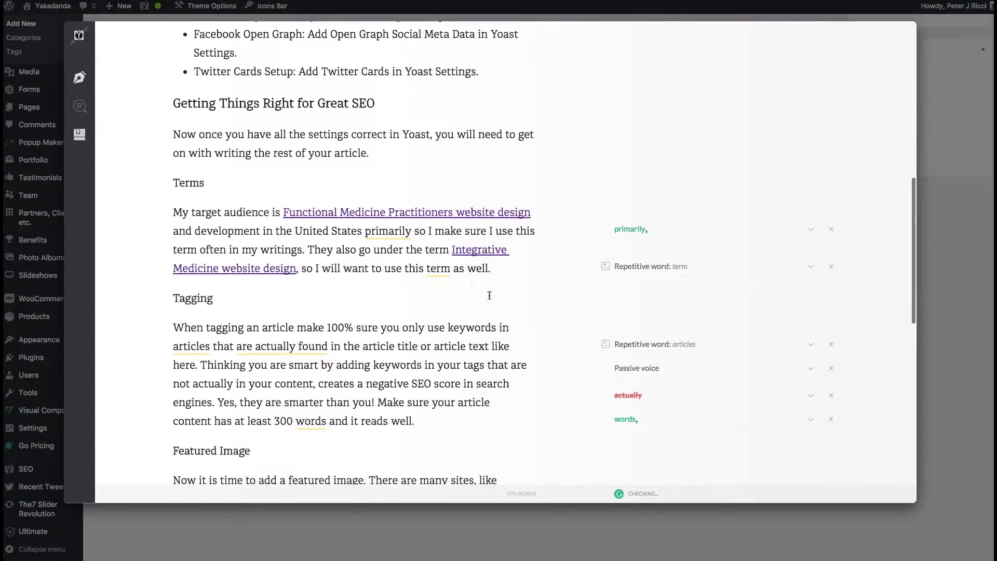
{"action": "left_click", "coordinate": [629, 228]}
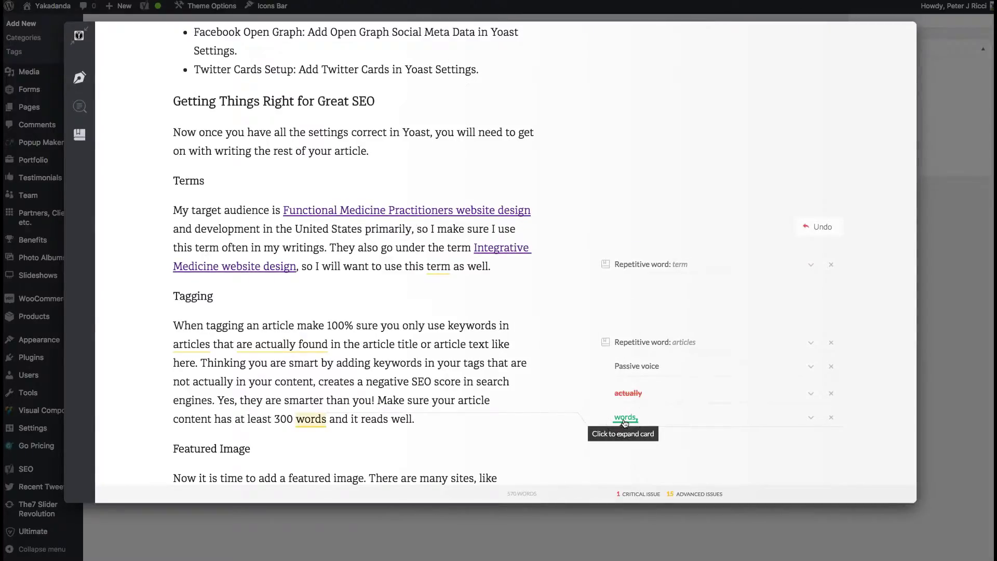
In the Tagging paragraph's first sentence, remove the unnecessary "actually" and replace the repetitive "articles" with "items"
{"action": "left_click", "coordinate": [330, 418]}
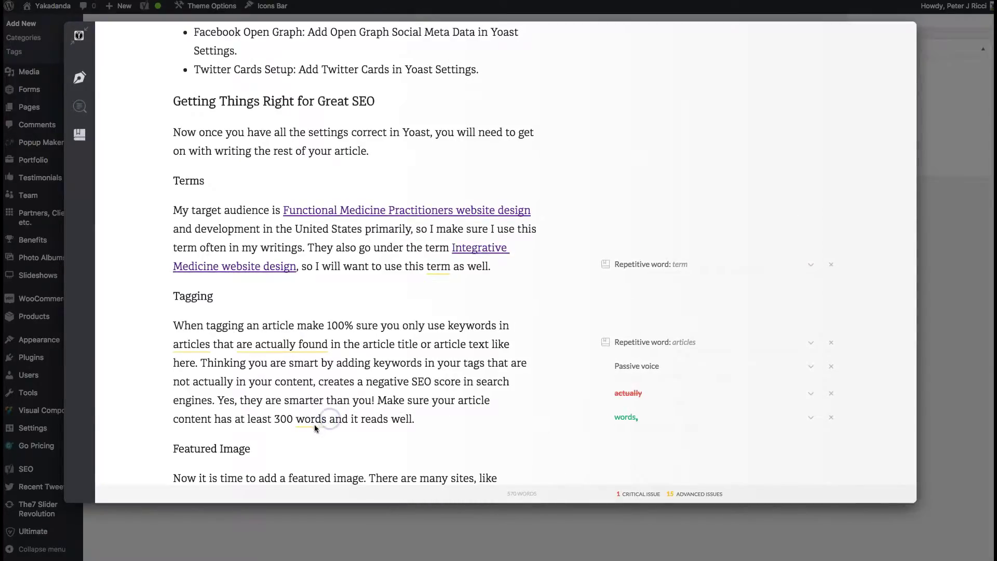
{"action": "left_click", "coordinate": [337, 422]}
{"action": "left_click", "coordinate": [512, 377]}
{"action": "left_click", "coordinate": [278, 344]}
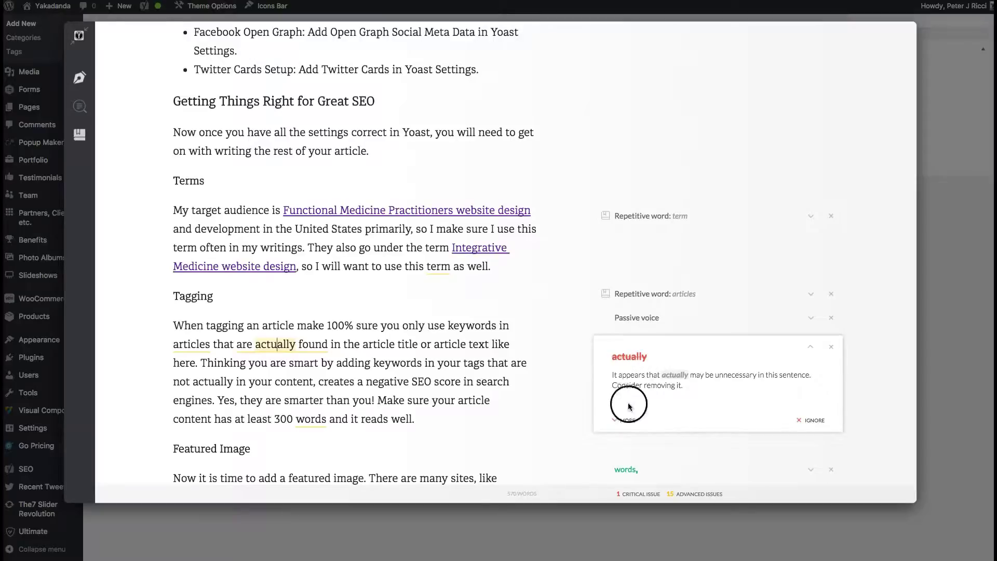
{"action": "left_click", "coordinate": [629, 357]}
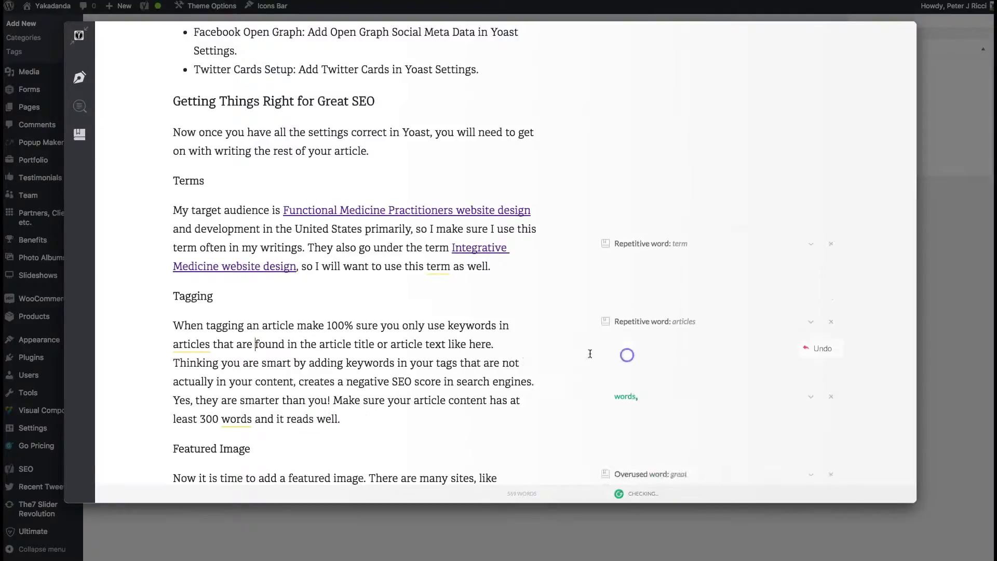
{"action": "left_click", "coordinate": [201, 345]}
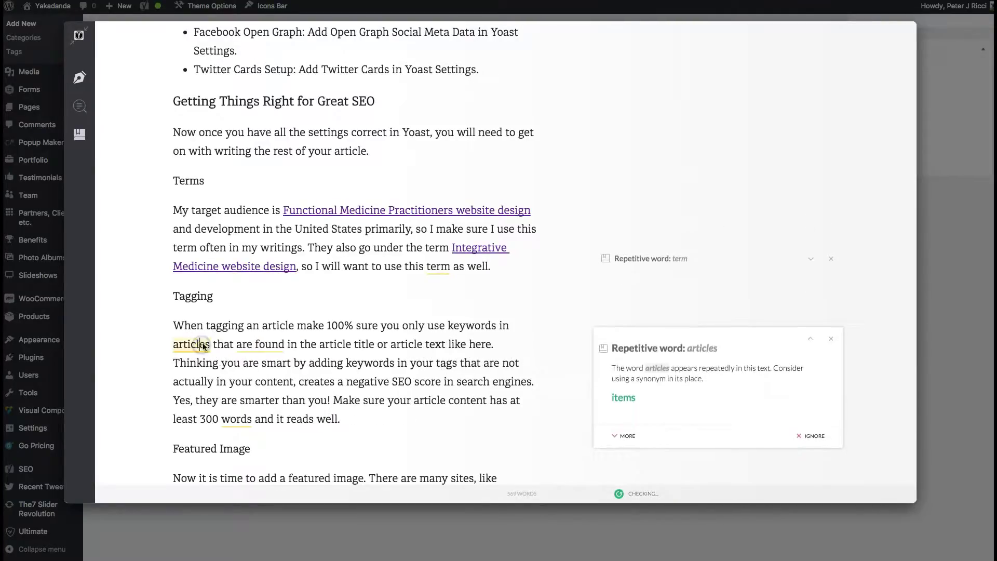
{"action": "left_click", "coordinate": [621, 399]}
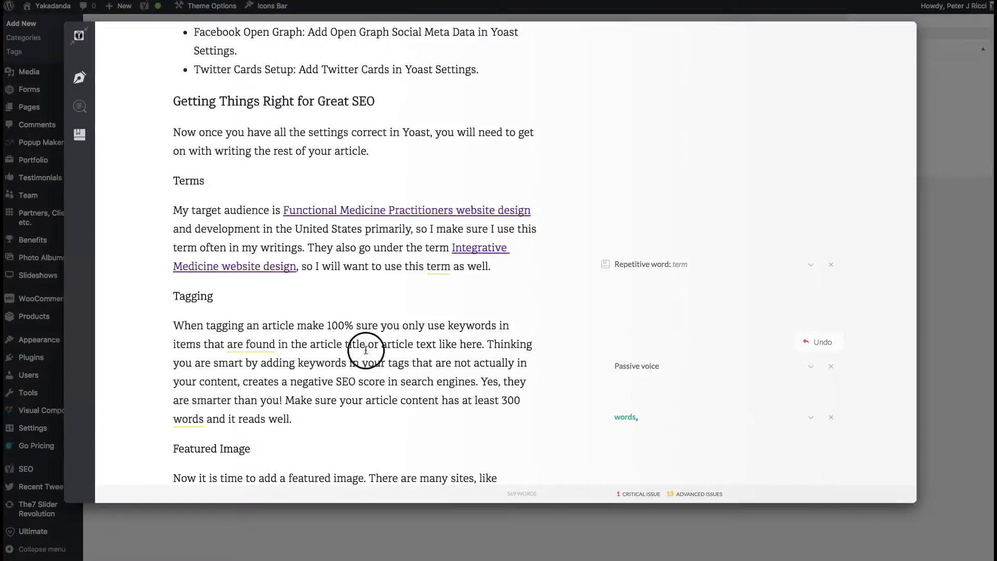
Check the missing-comma suggestion for "words" and ignore the passive voice suggestion for "are found" in the Tagging paragraph
{"action": "scroll", "coordinate": [345, 345], "scroll_direction": "down", "scroll_amount": 3}
{"action": "left_click", "coordinate": [189, 320]}
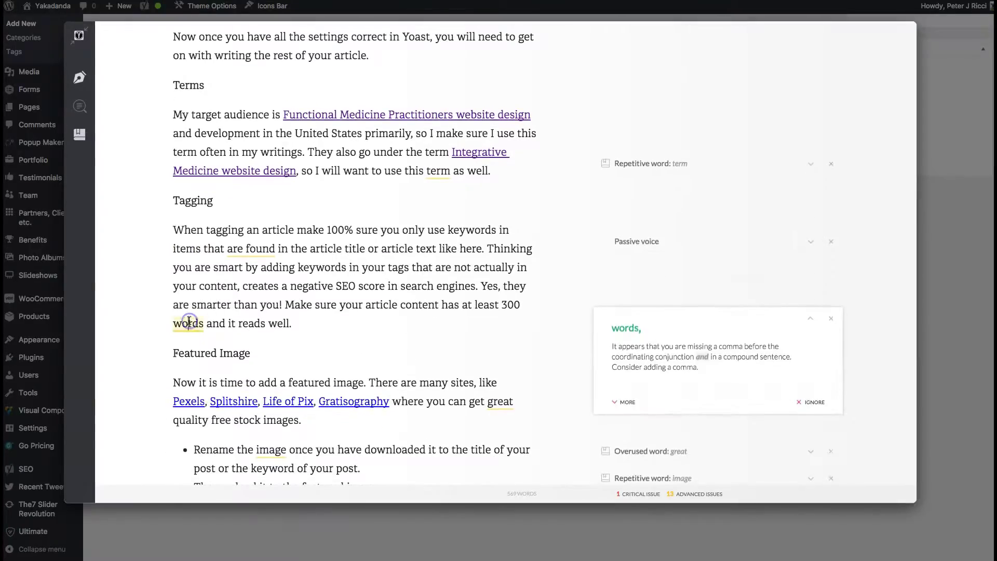
{"action": "left_click", "coordinate": [257, 250]}
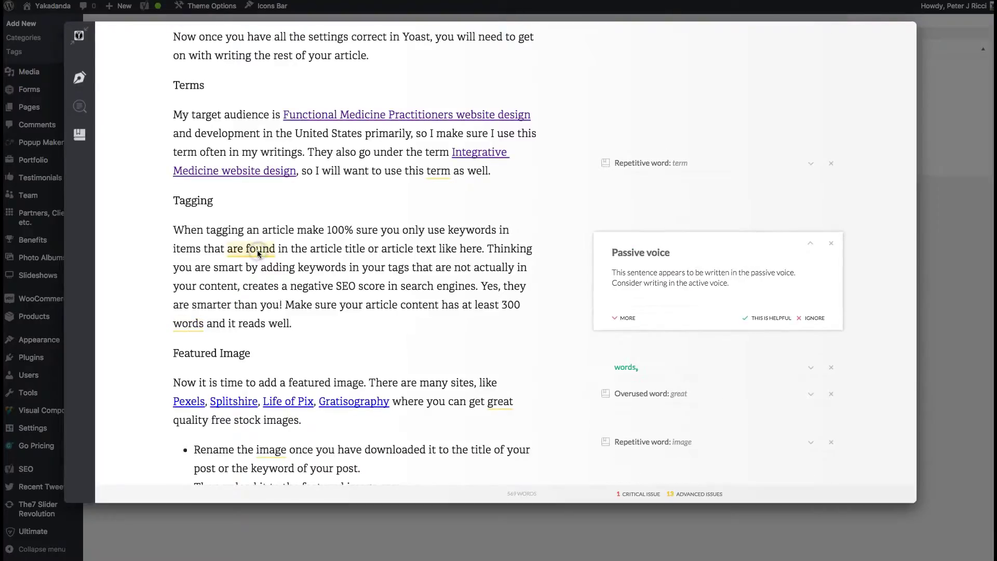
{"action": "left_click", "coordinate": [810, 318]}
Replace the repetitive "image" with the suggested "picture" in the first Featured Image bullet
{"action": "scroll", "coordinate": [548, 342], "scroll_direction": "down", "scroll_amount": 4}
{"action": "scroll", "coordinate": [549, 343], "scroll_direction": "down", "scroll_amount": 3}
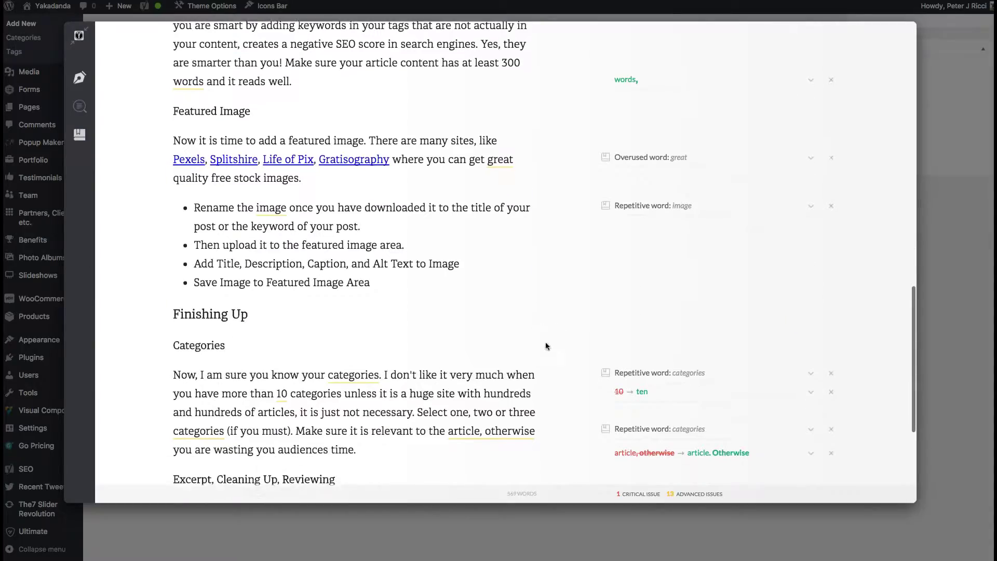
{"action": "left_click", "coordinate": [270, 207]}
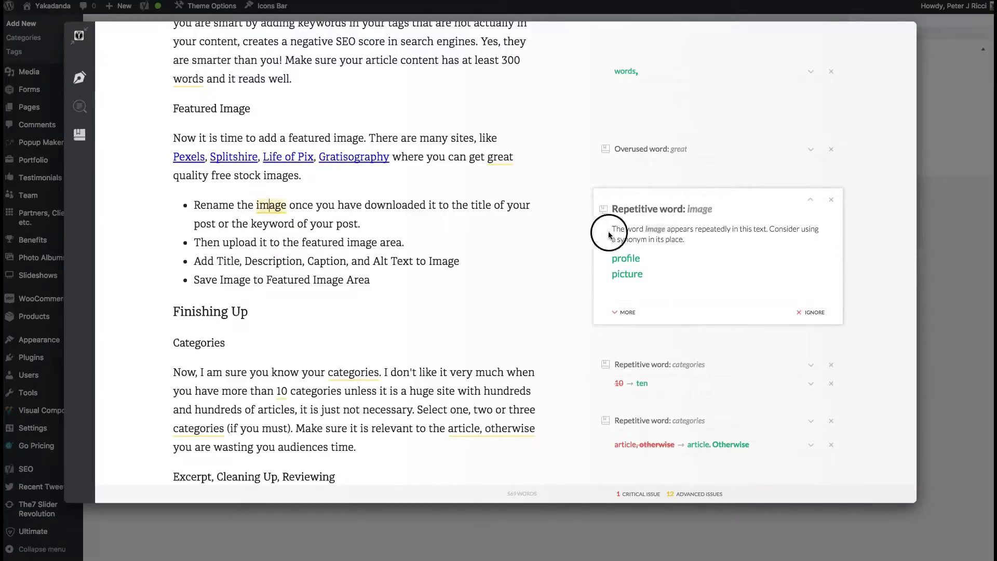
{"action": "left_click", "coordinate": [624, 275]}
{"action": "scroll", "coordinate": [483, 271], "scroll_direction": "down", "scroll_amount": 1}
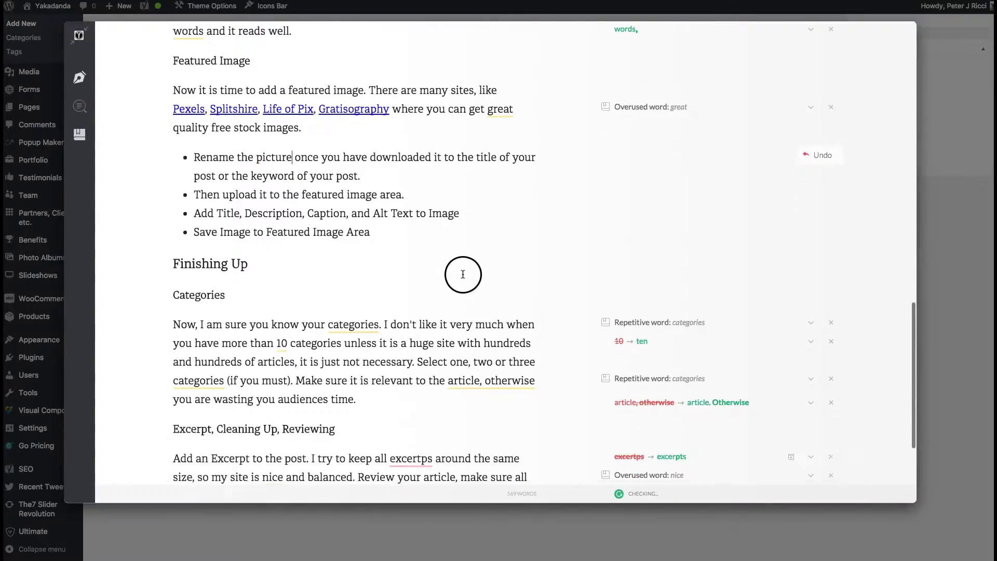
Change "picture" back to "image" in the first Featured Image bullet
{"action": "key", "text": "BackSpace"}
{"action": "key", "text": "BackSpace"}
{"action": "key", "text": "BackSpace"}
{"action": "key", "text": "BackSpace"}
{"action": "key", "text": "BackSpace"}
{"action": "key", "text": "BackSpace"}
{"action": "key", "text": "BackSpace"}
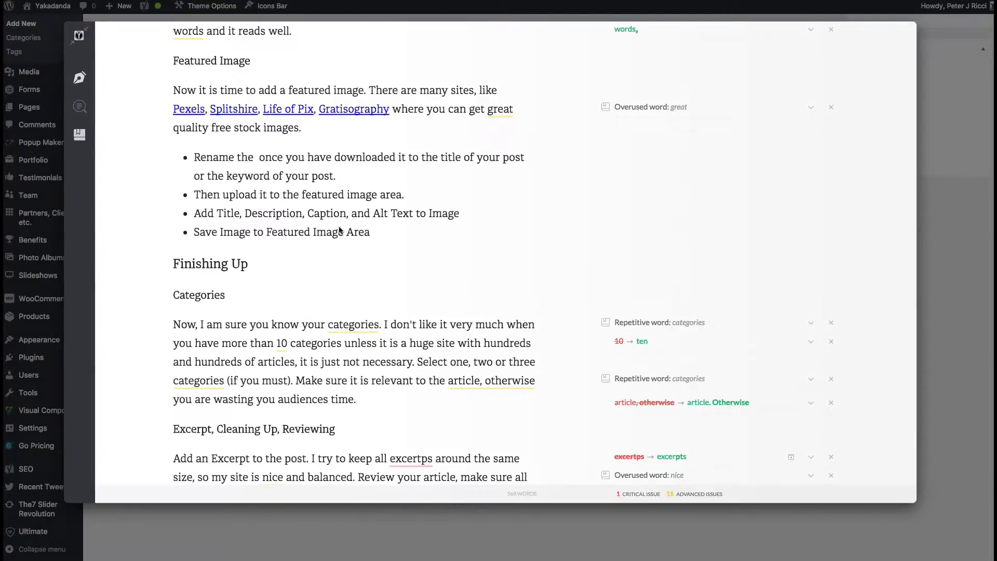
{"action": "type", "text": "image"}
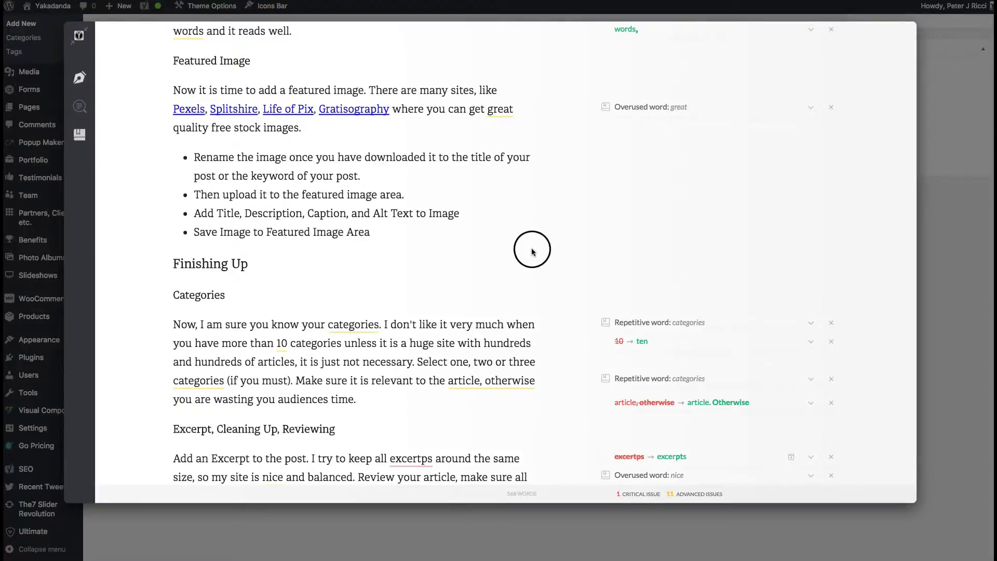
In the Categories paragraph, accept the corrections of "10" to "ten" and "article, otherwise" to "article. Otherwise"
{"action": "scroll", "coordinate": [530, 249], "scroll_direction": "down", "scroll_amount": 2}
{"action": "left_click", "coordinate": [642, 251]}
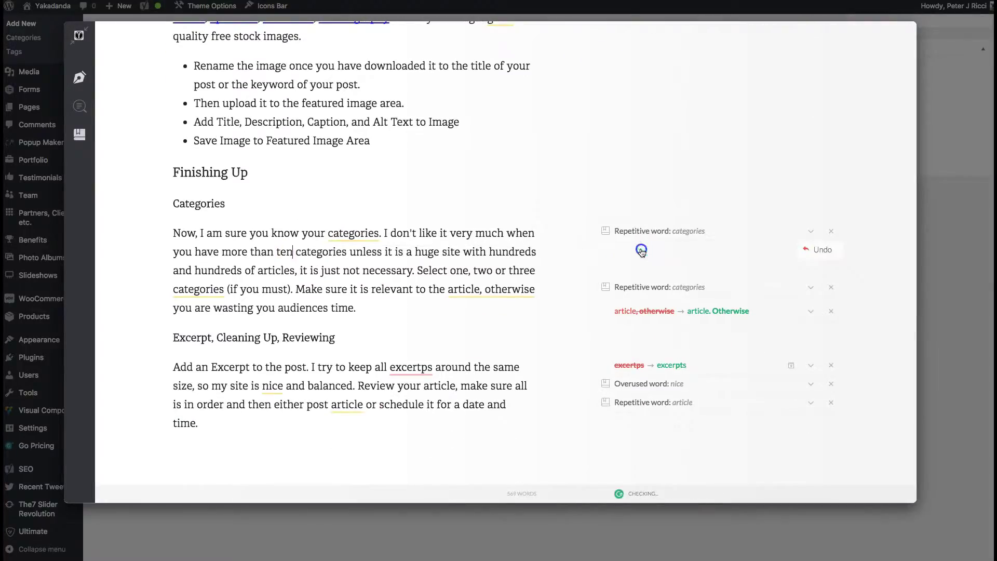
{"action": "left_click", "coordinate": [718, 311]}
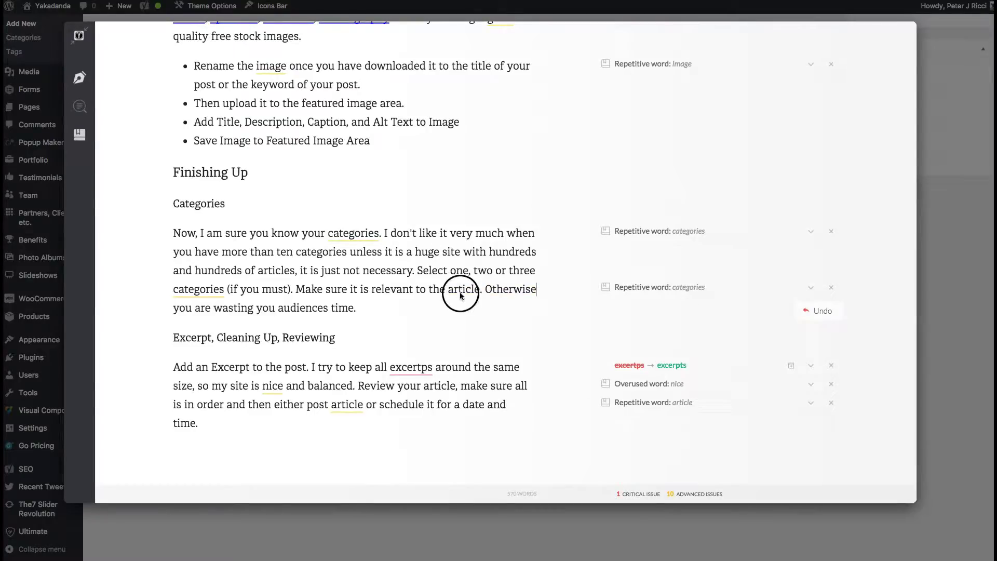
Ignore the repetitive-word suggestion for "categories" after "two or three" and correct "excertps" to "excerpts" in the final paragraph
{"action": "left_click", "coordinate": [198, 289]}
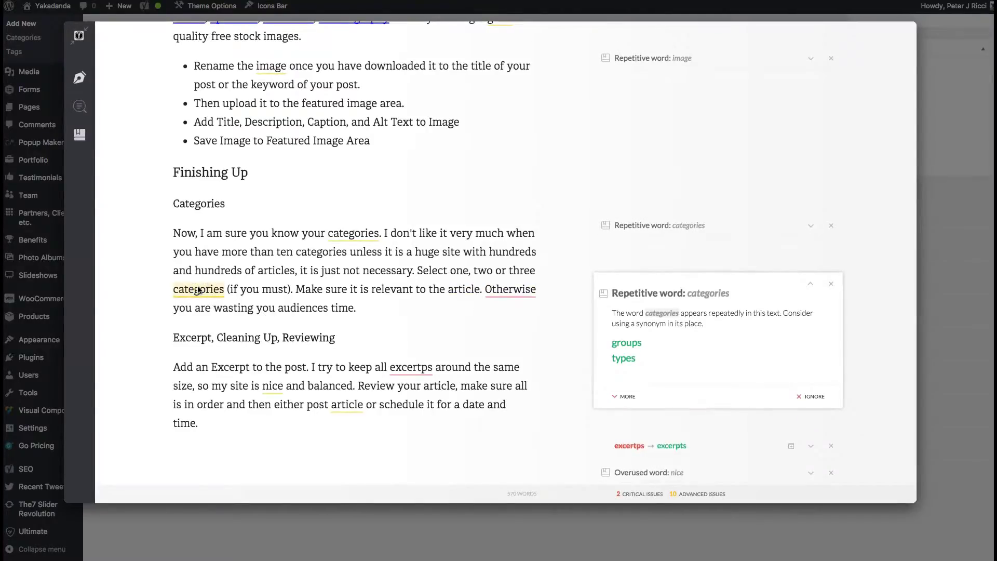
{"action": "left_click", "coordinate": [805, 397]}
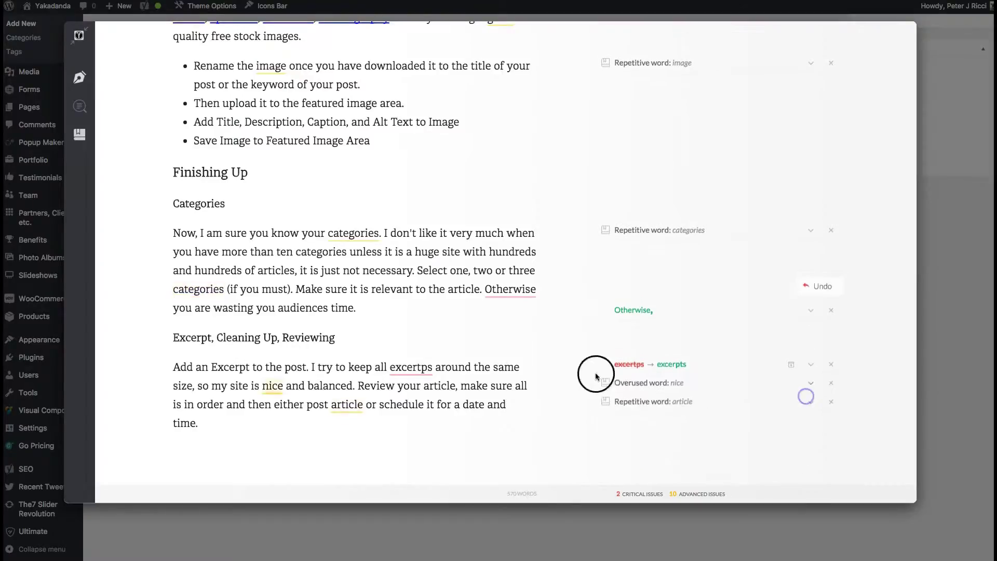
{"action": "left_click", "coordinate": [670, 365]}
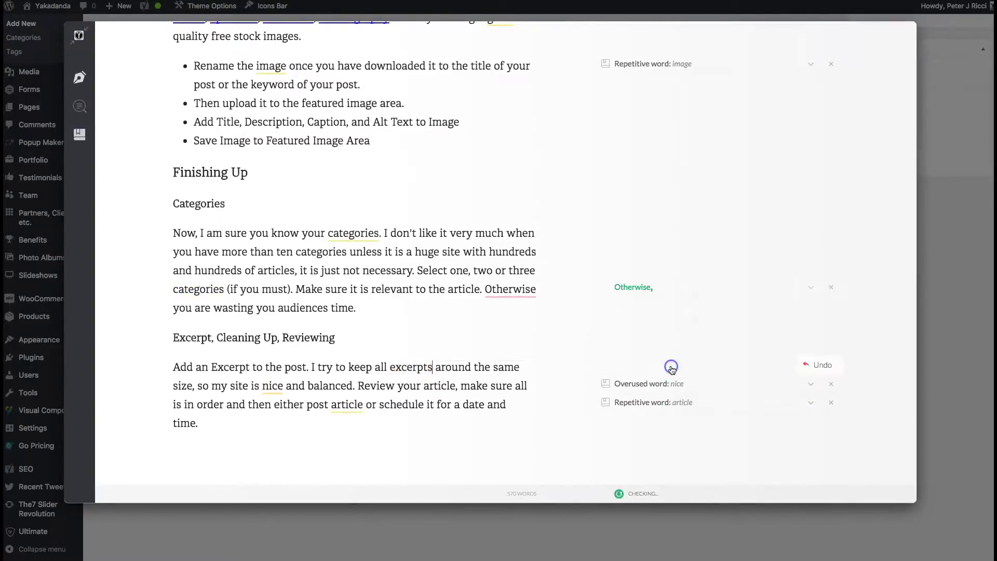
Check the repetitive "article" suggestion in the final paragraph and replace the overused "nice" with "beautiful"
{"action": "left_click", "coordinate": [345, 406]}
{"action": "scroll", "coordinate": [344, 403], "scroll_direction": "down", "scroll_amount": 1}
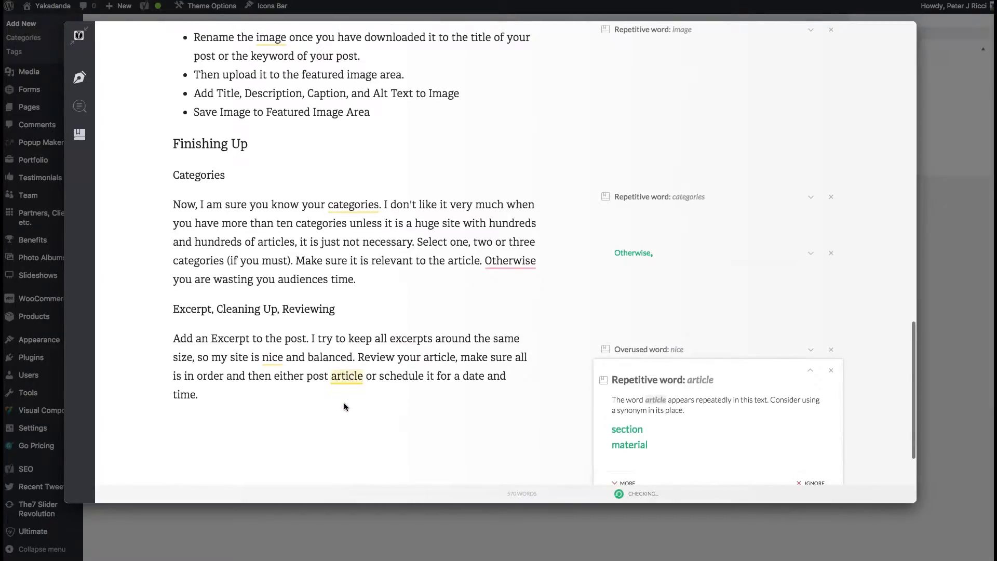
{"action": "left_click", "coordinate": [273, 359]}
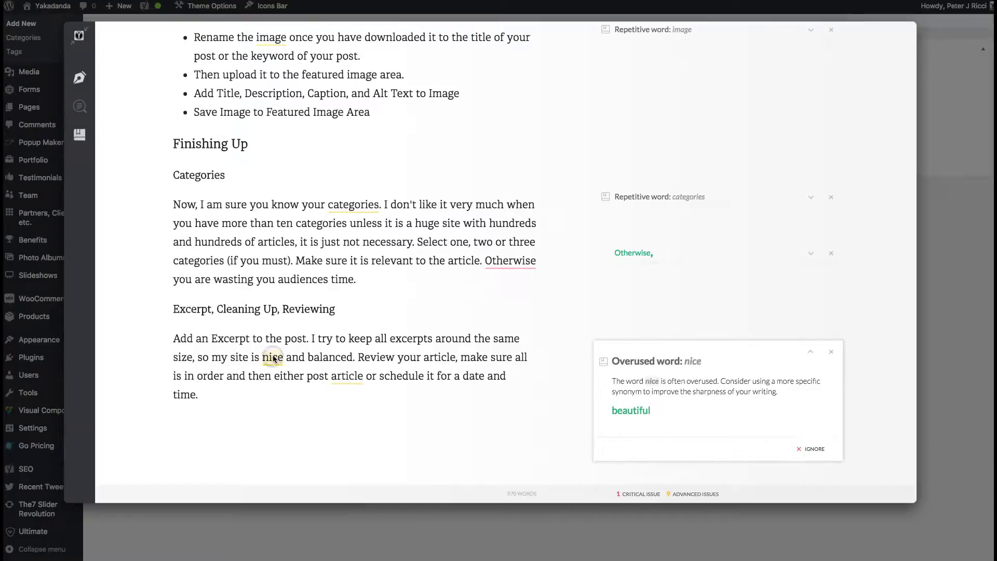
{"action": "left_click", "coordinate": [637, 411]}
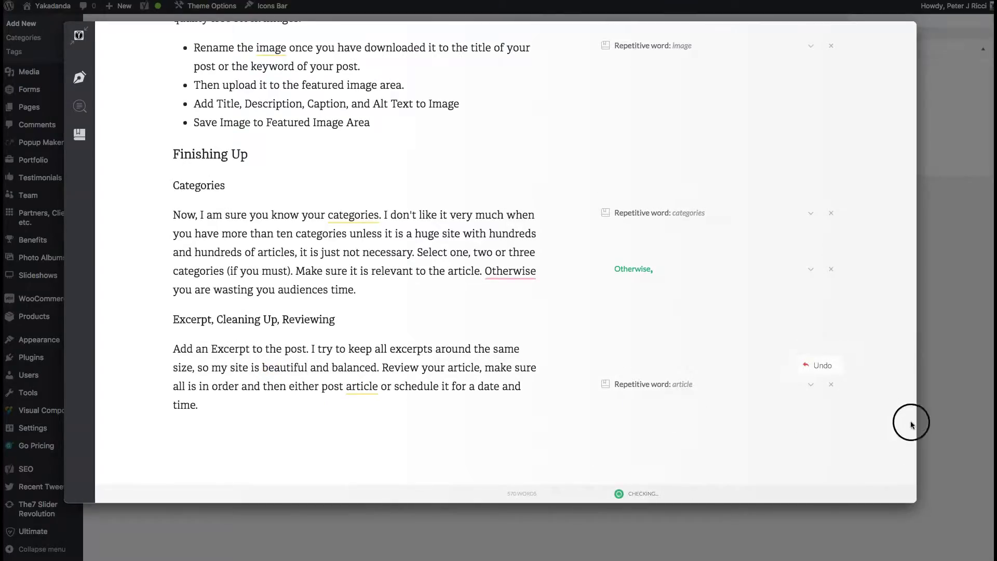
Close the grammar checker to return to the post and reopen it to recheck the edited text
{"action": "left_click", "coordinate": [931, 401]}
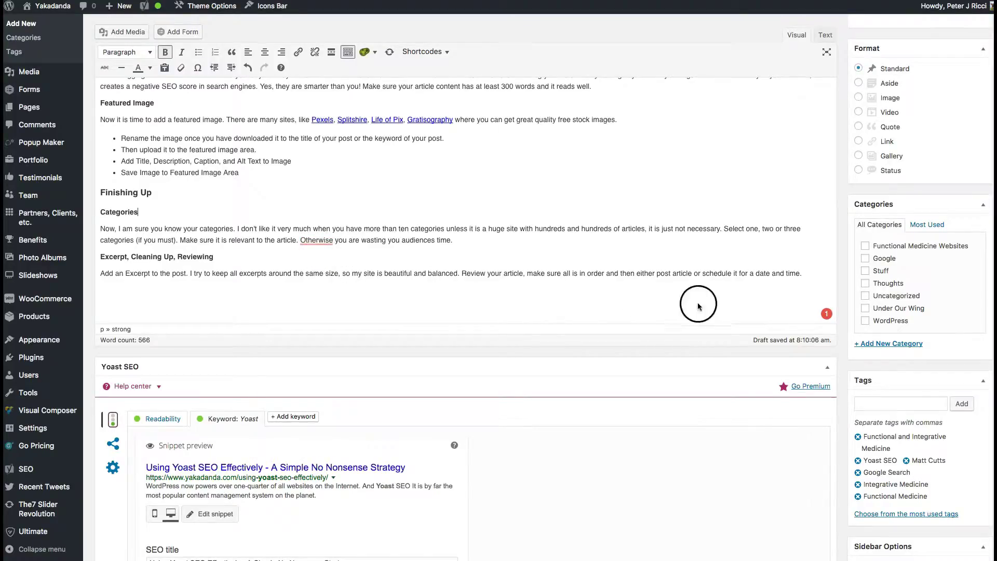
{"action": "left_click", "coordinate": [825, 315]}
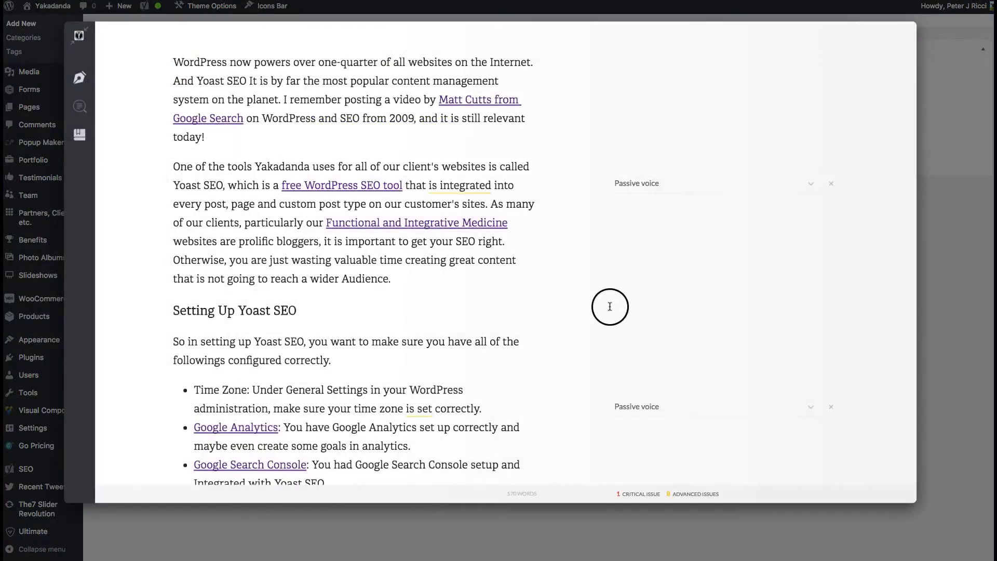
Accept the correction of "Otherwise" to "Otherwise," in the Categories paragraph and close the grammar checker
{"action": "scroll", "coordinate": [601, 304], "scroll_direction": "down", "scroll_amount": 10}
{"action": "scroll", "coordinate": [603, 305], "scroll_direction": "down", "scroll_amount": 5}
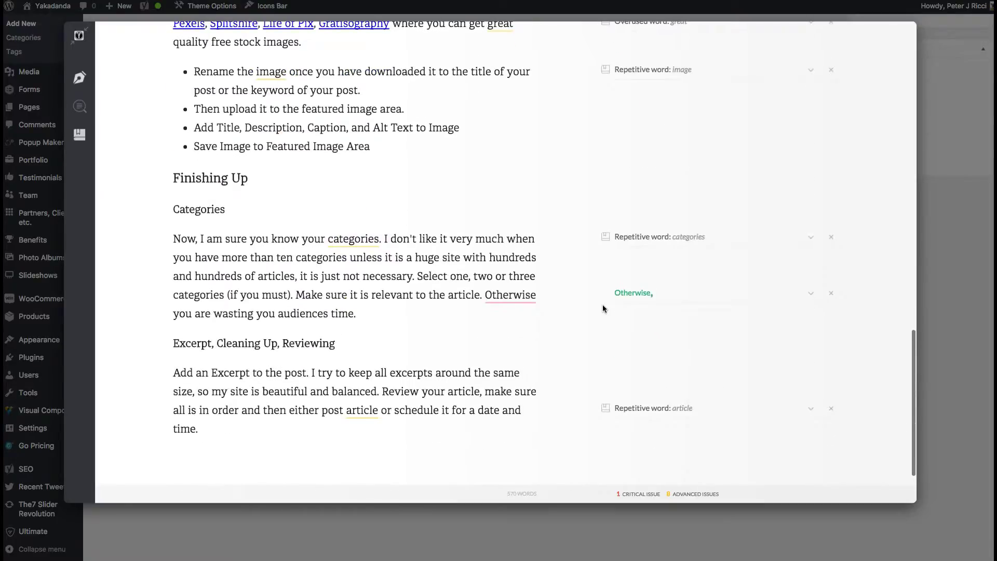
{"action": "left_click", "coordinate": [640, 296]}
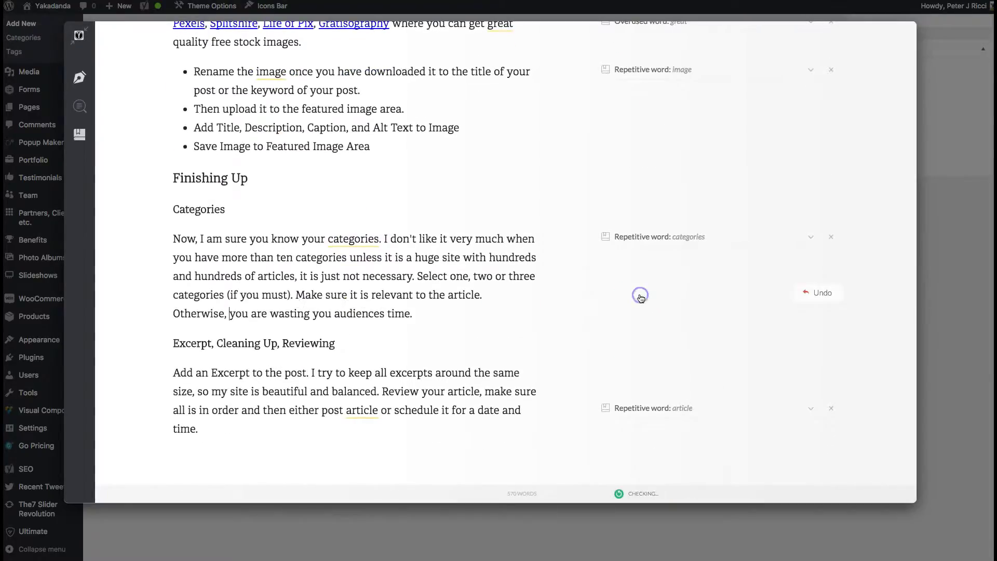
{"action": "left_click", "coordinate": [930, 319]}
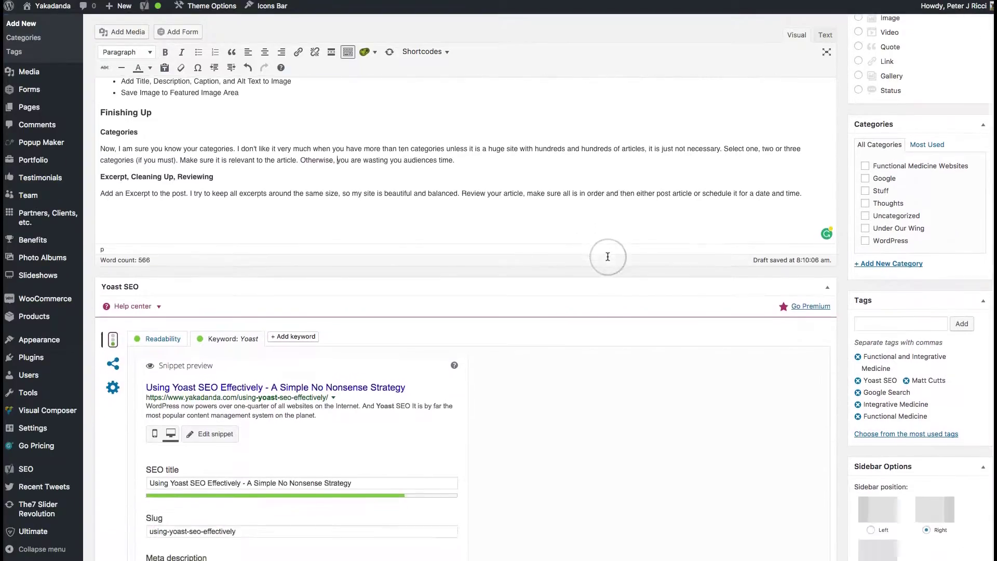
Keep the Standard post format and assign the post to the WordPress category
{"action": "scroll", "coordinate": [608, 257], "scroll_direction": "up", "scroll_amount": 15}
{"action": "scroll", "coordinate": [608, 258], "scroll_direction": "down", "scroll_amount": 5}
{"action": "scroll", "coordinate": [608, 256], "scroll_direction": "up", "scroll_amount": 5}
{"action": "scroll", "coordinate": [808, 259], "scroll_direction": "down", "scroll_amount": 4}
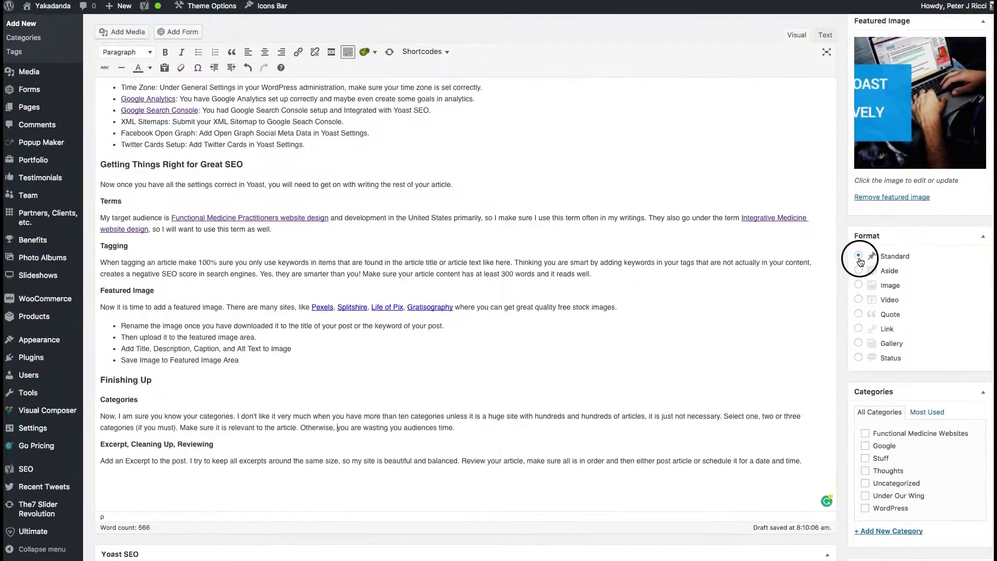
{"action": "scroll", "coordinate": [819, 282], "scroll_direction": "up", "scroll_amount": 4}
{"action": "scroll", "coordinate": [819, 283], "scroll_direction": "down", "scroll_amount": 5}
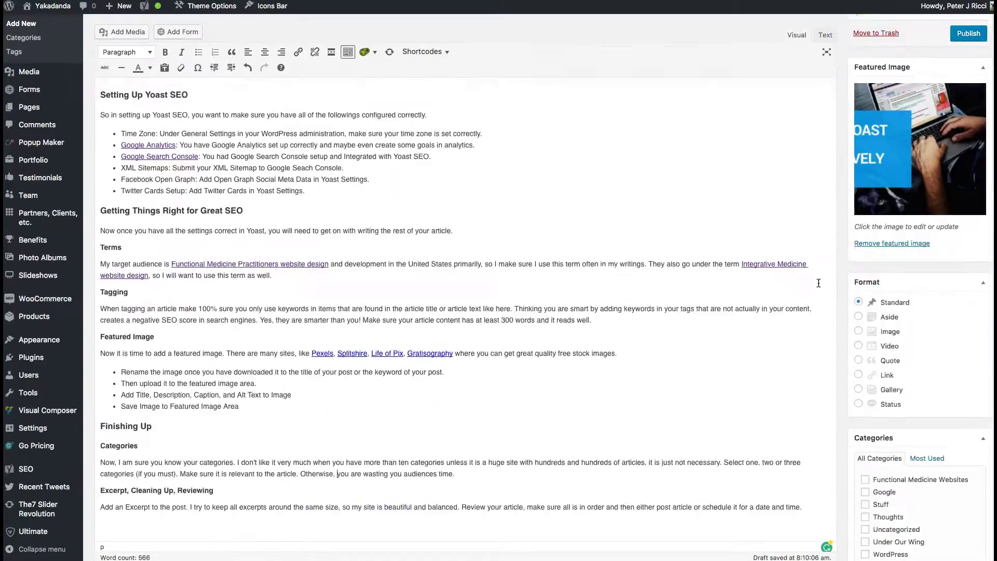
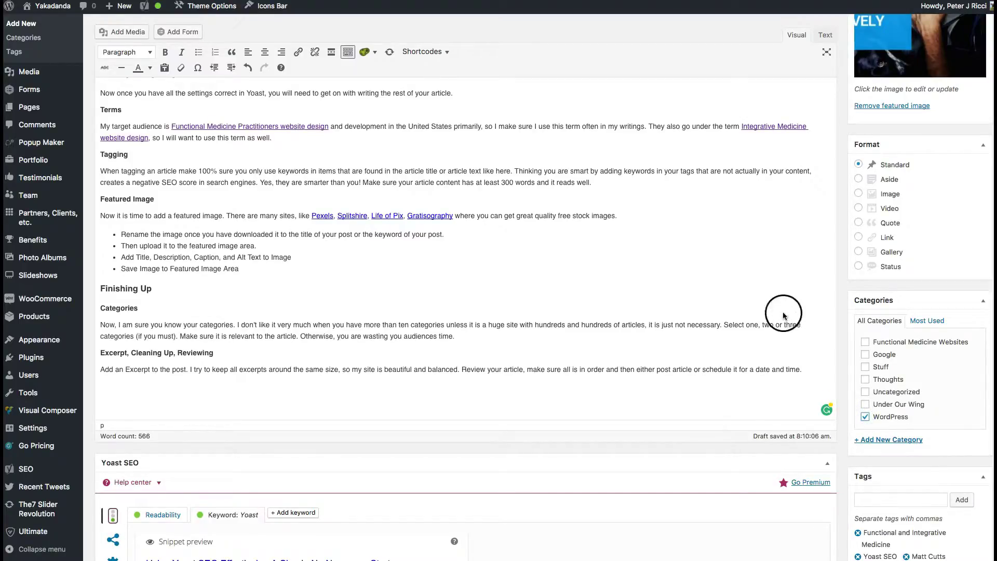
Turn on hiding on the mobile layout for both the sidebar and the footer of the post
{"action": "scroll", "coordinate": [762, 266], "scroll_direction": "down", "scroll_amount": 10}
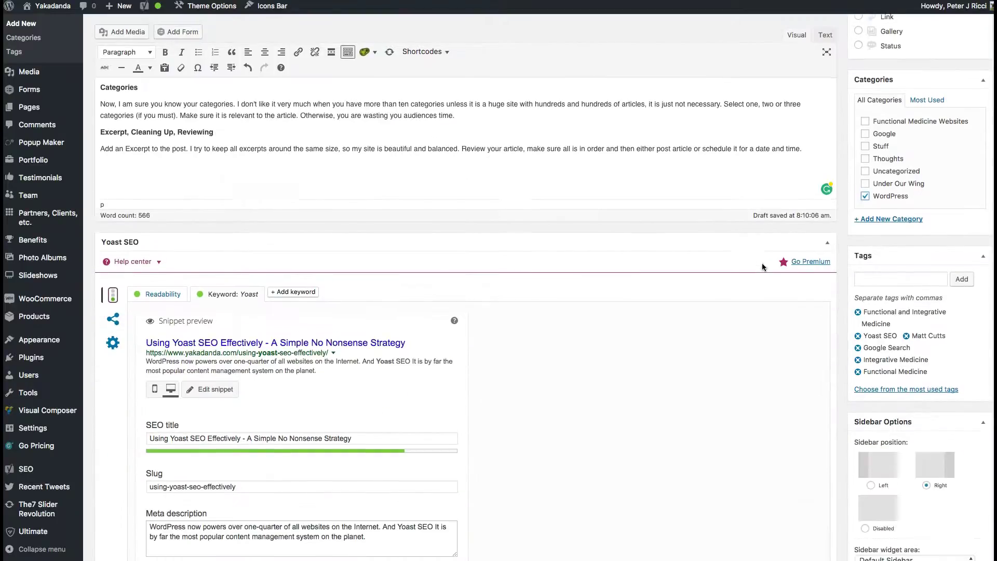
{"action": "scroll", "coordinate": [772, 267], "scroll_direction": "down", "scroll_amount": 1}
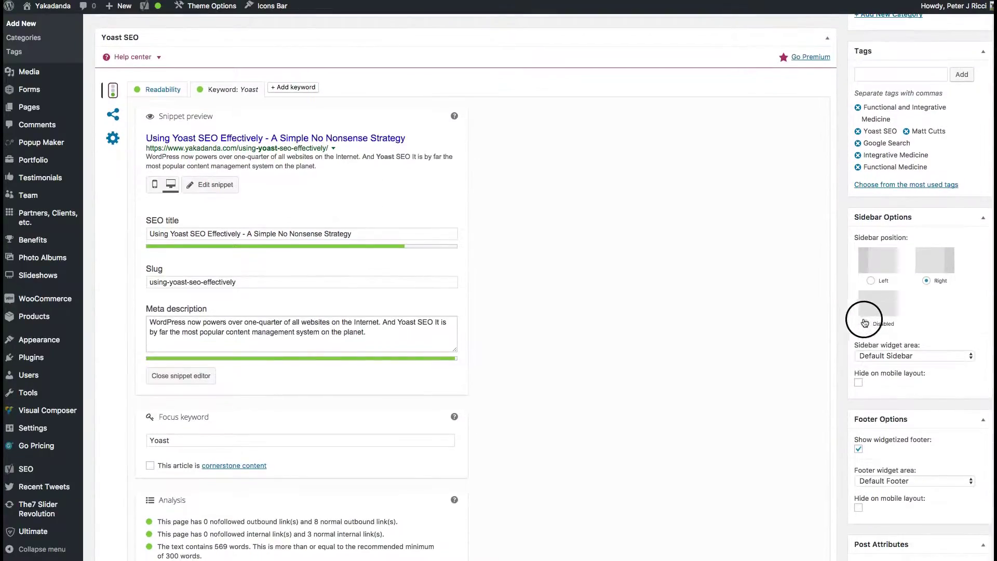
{"action": "scroll", "coordinate": [795, 400], "scroll_direction": "down", "scroll_amount": 5}
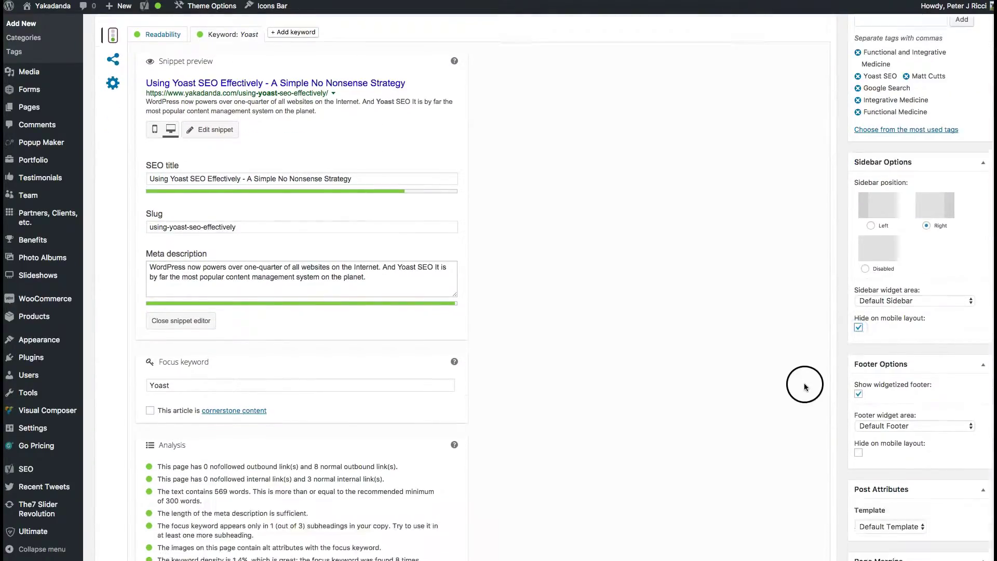
{"action": "left_click", "coordinate": [858, 390]}
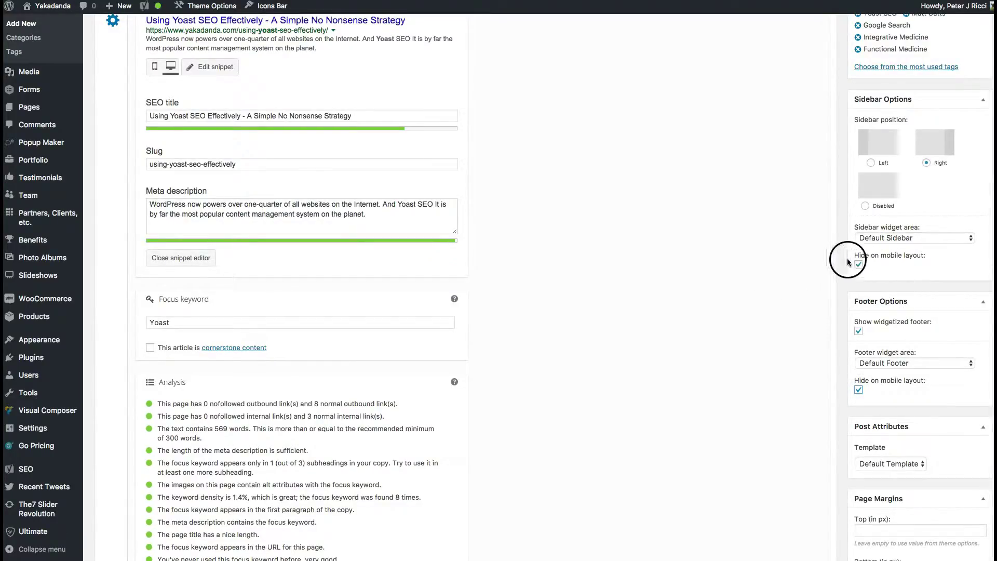
{"action": "scroll", "coordinate": [815, 285], "scroll_direction": "up", "scroll_amount": 3}
{"action": "scroll", "coordinate": [815, 285], "scroll_direction": "down", "scroll_amount": 6}
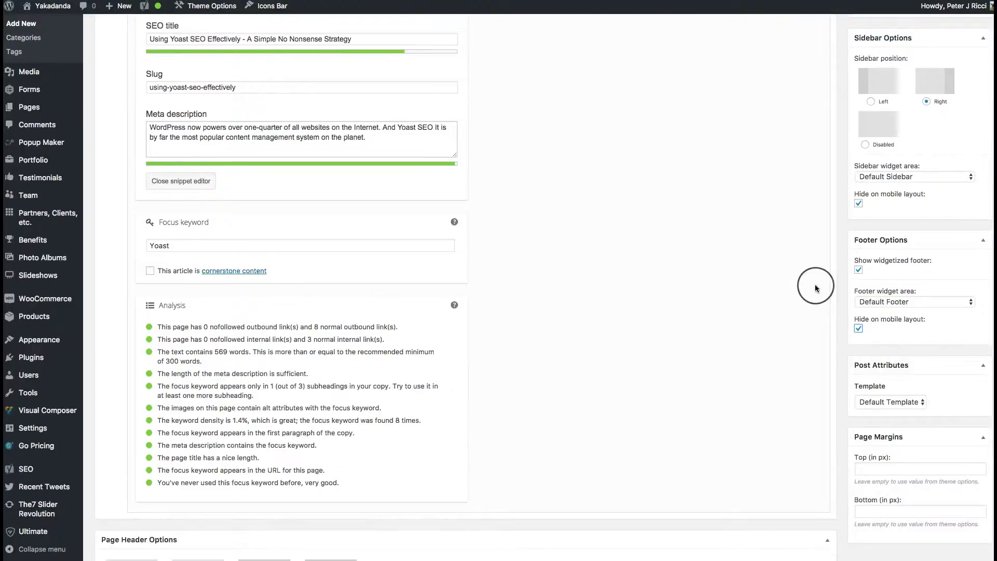
Set the post's bottom page margin to 50 px
{"action": "scroll", "coordinate": [815, 285], "scroll_direction": "down", "scroll_amount": 8}
{"action": "left_click", "coordinate": [869, 510]}
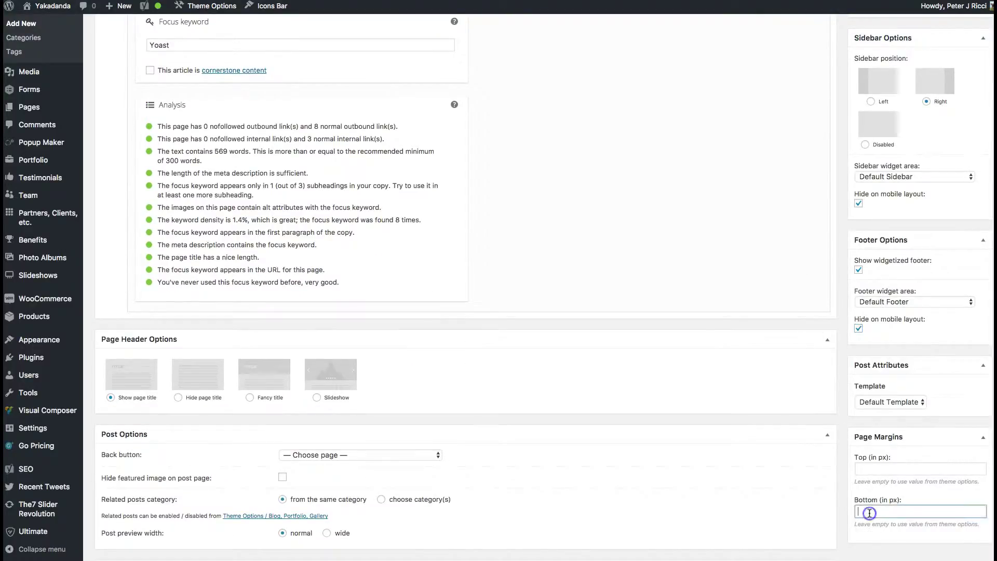
{"action": "type", "text": "50"}
Set the post's back button to the Yakadanda WordPress Blog page
{"action": "scroll", "coordinate": [753, 359], "scroll_direction": "down", "scroll_amount": 3}
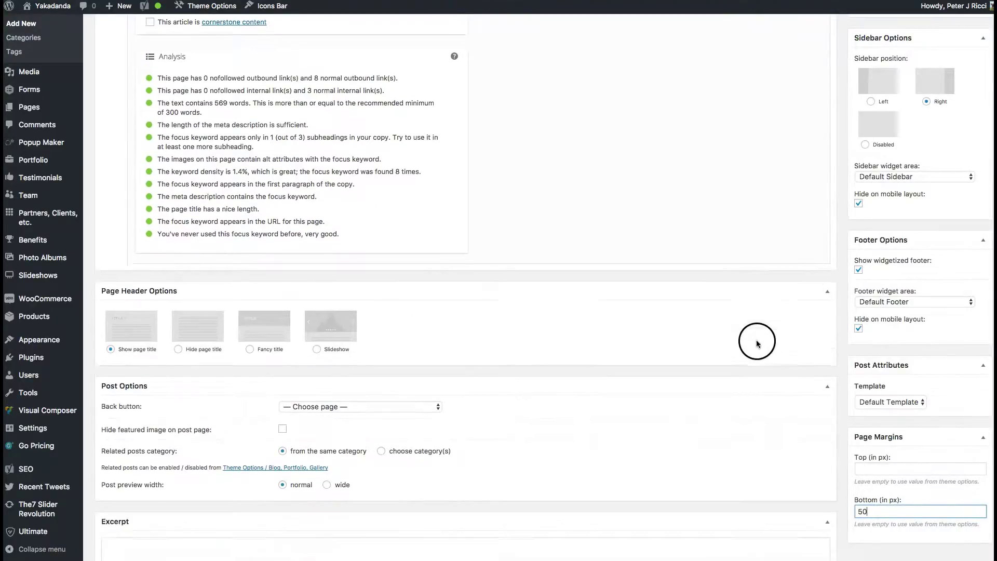
{"action": "left_click", "coordinate": [357, 367]}
{"action": "left_click", "coordinate": [347, 524]}
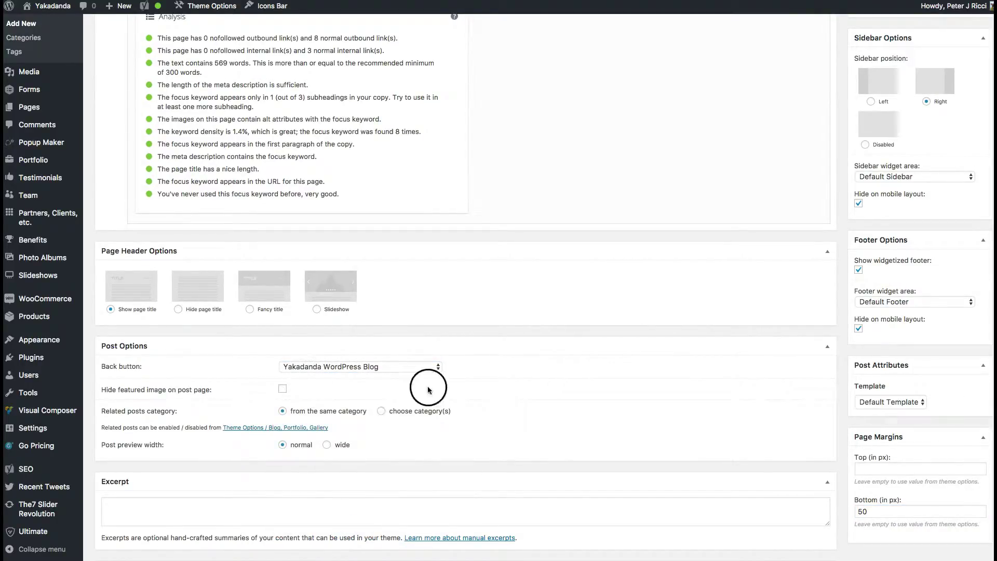
{"action": "scroll", "coordinate": [660, 345], "scroll_direction": "down", "scroll_amount": 4}
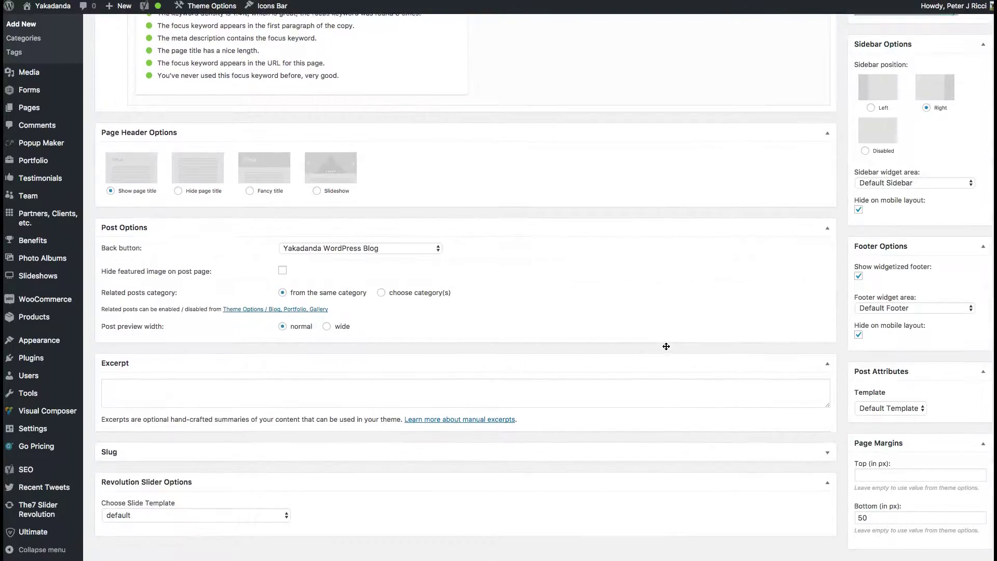
Copy the post's entire opening paragraph, from "WordPress now powers" to "still relevant today!", into the empty excerpt
{"action": "scroll", "coordinate": [666, 346], "scroll_direction": "up", "scroll_amount": 20}
{"action": "left_click", "coordinate": [278, 191]}
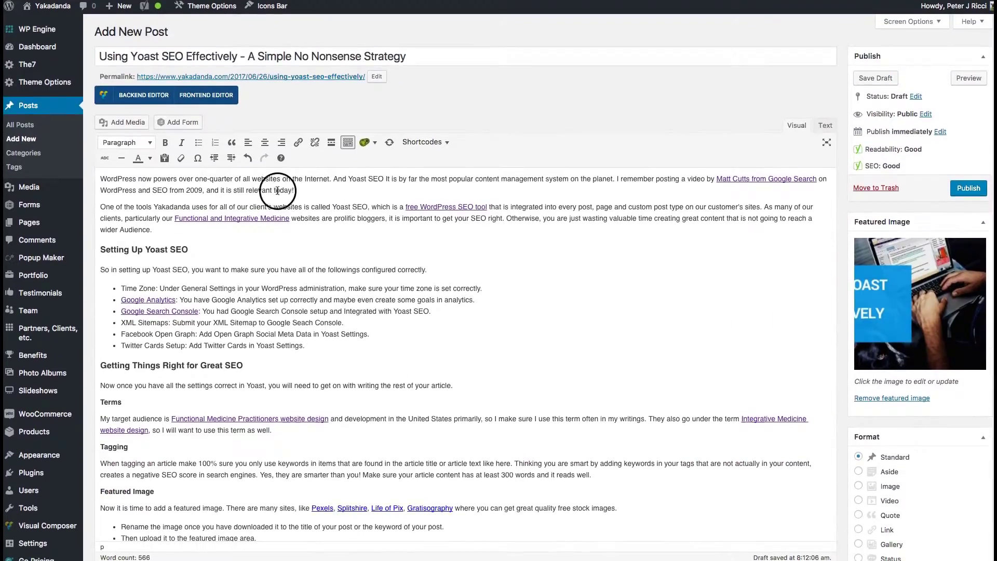
{"action": "left_click_drag", "start_coordinate": [290, 189], "coordinate": [116, 174]}
{"action": "key", "text": "super+c"}
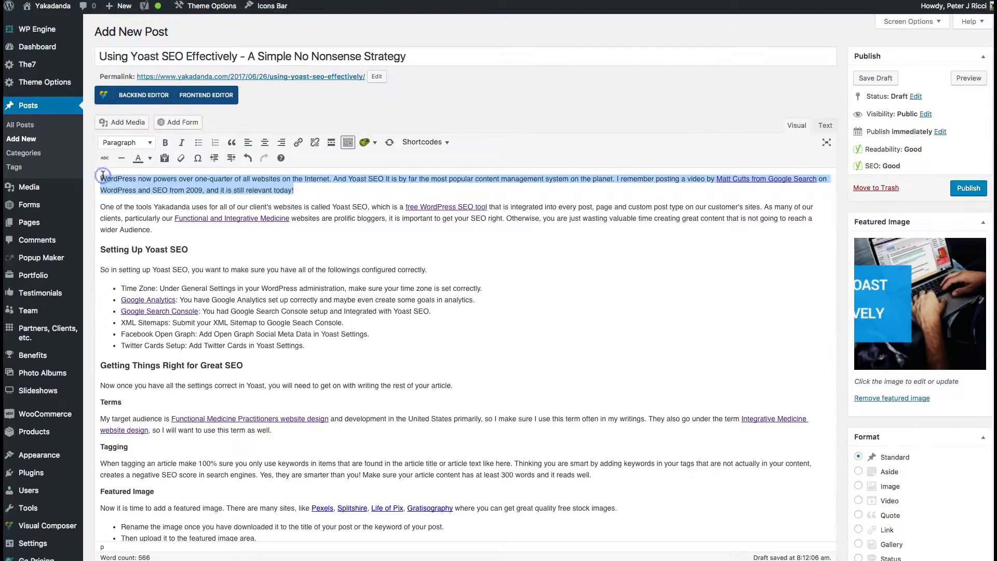
{"action": "scroll", "coordinate": [391, 214], "scroll_direction": "down", "scroll_amount": 20}
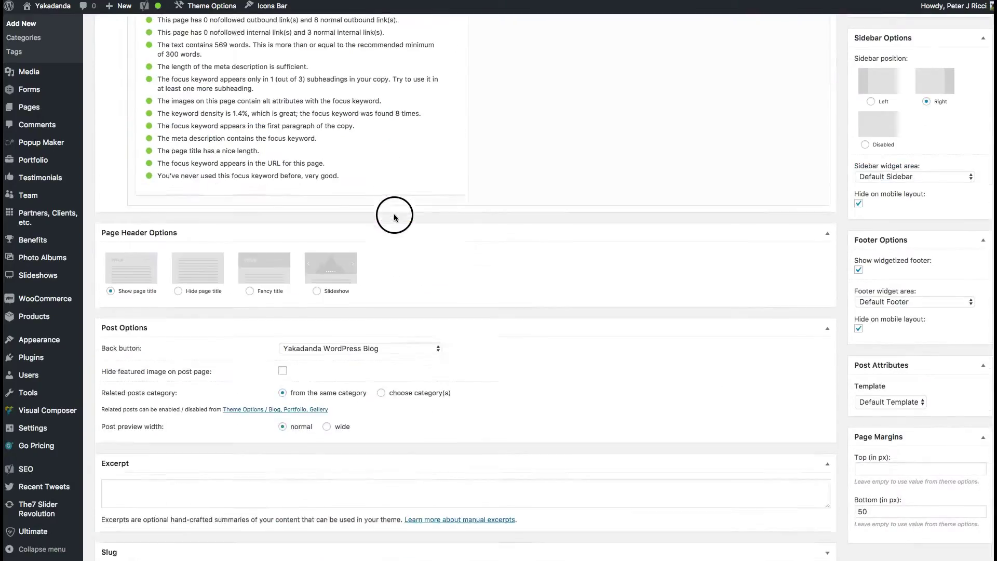
{"action": "left_click", "coordinate": [203, 372]}
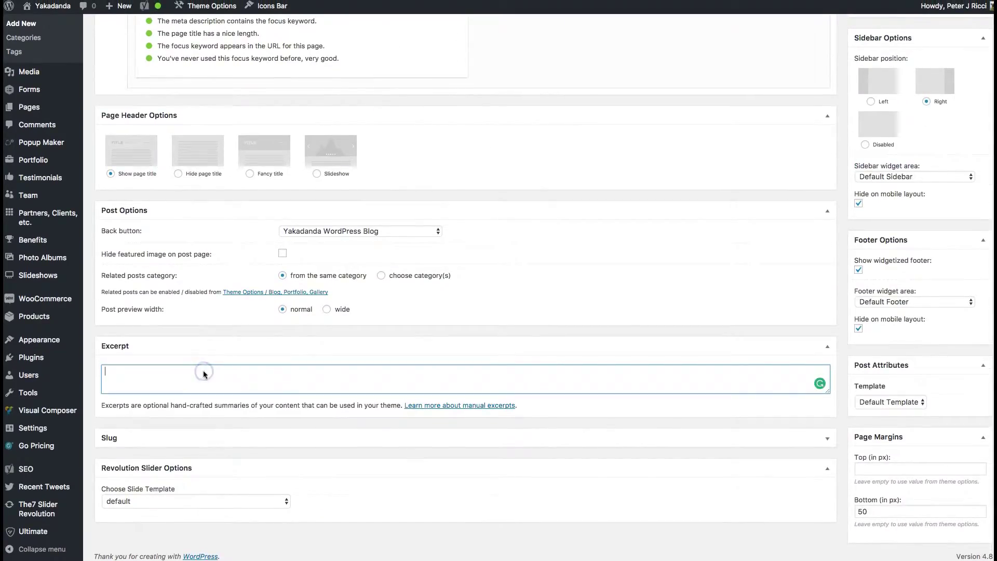
{"action": "key", "text": "super+v"}
Shorten the excerpt by deleting "from 2009, and it is still relevant today!" so it ends with "WordPress and SEO"
{"action": "left_click_drag", "start_coordinate": [185, 385], "coordinate": [159, 381]}
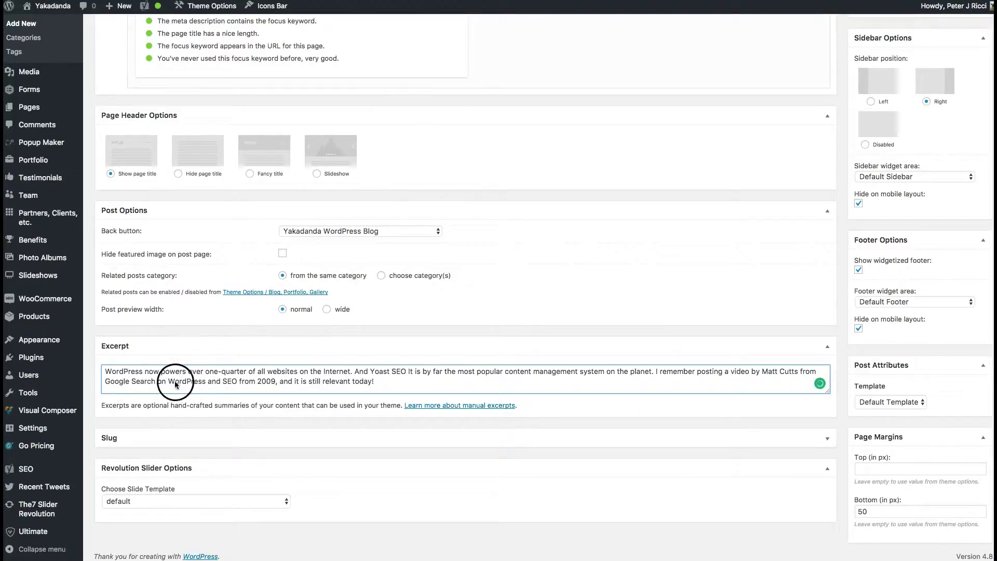
{"action": "left_click_drag", "start_coordinate": [237, 384], "coordinate": [371, 388]}
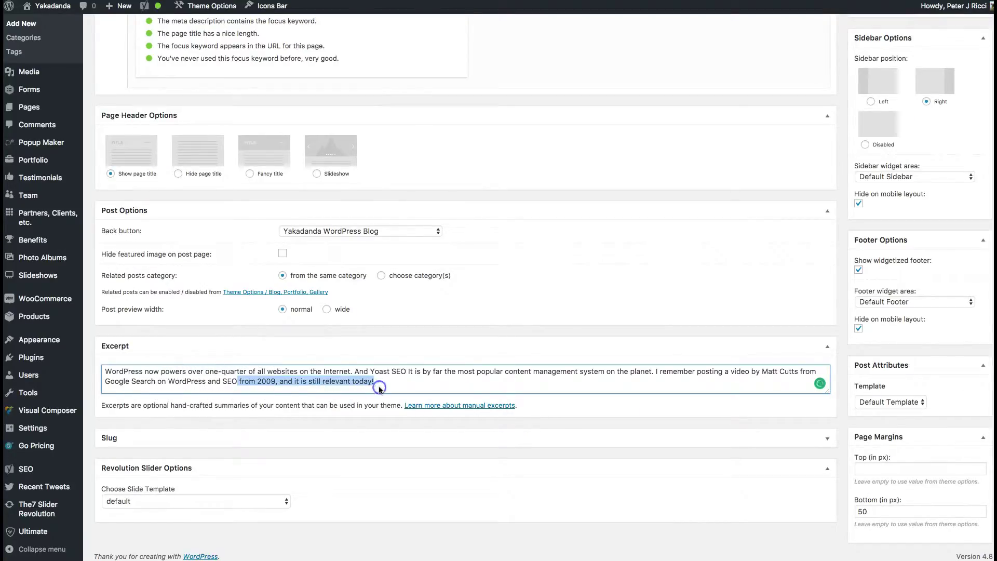
{"action": "key", "text": "BackSpace"}
{"action": "left_click", "coordinate": [526, 306]}
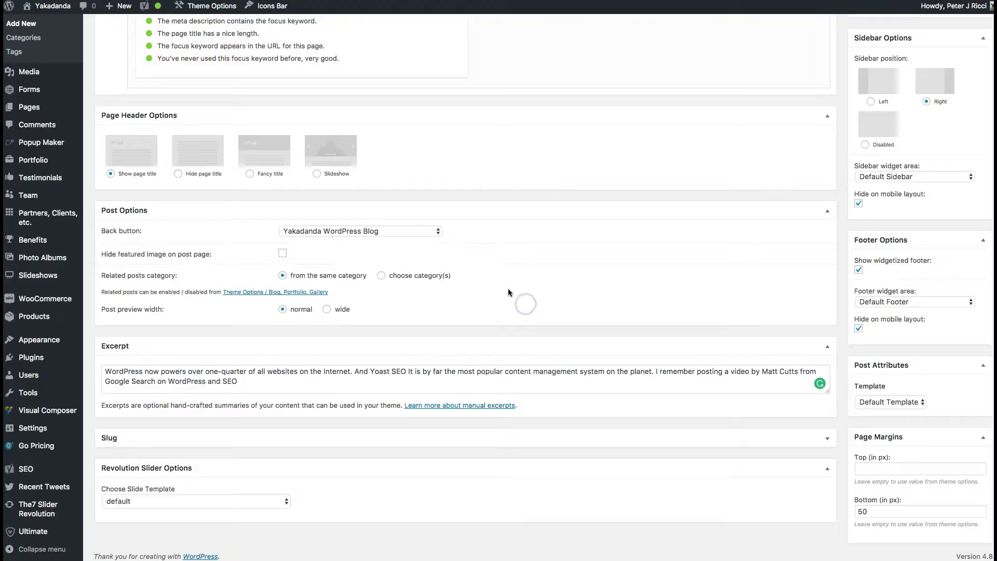
{"action": "triple_click", "coordinate": [122, 366]}
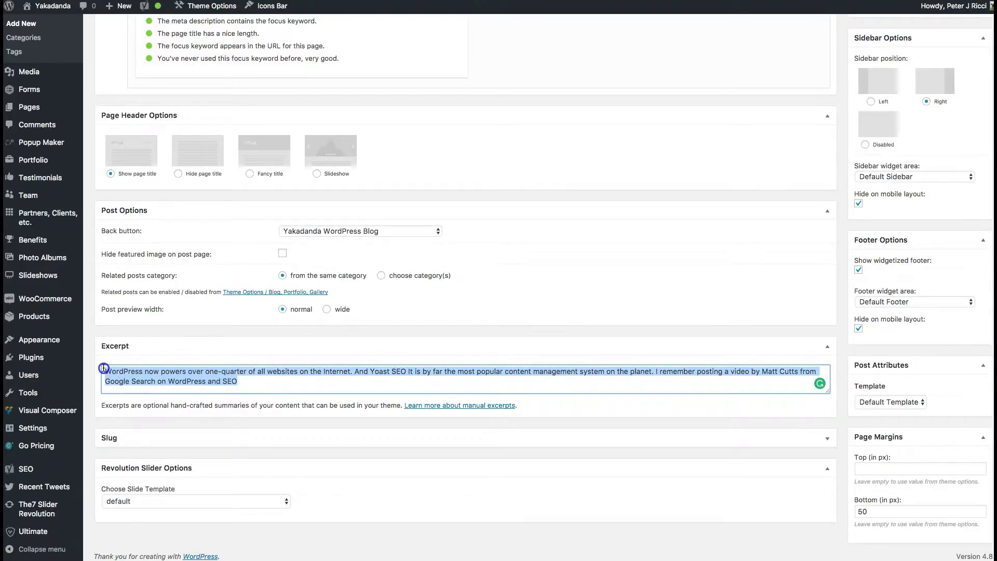
{"action": "left_click", "coordinate": [517, 313]}
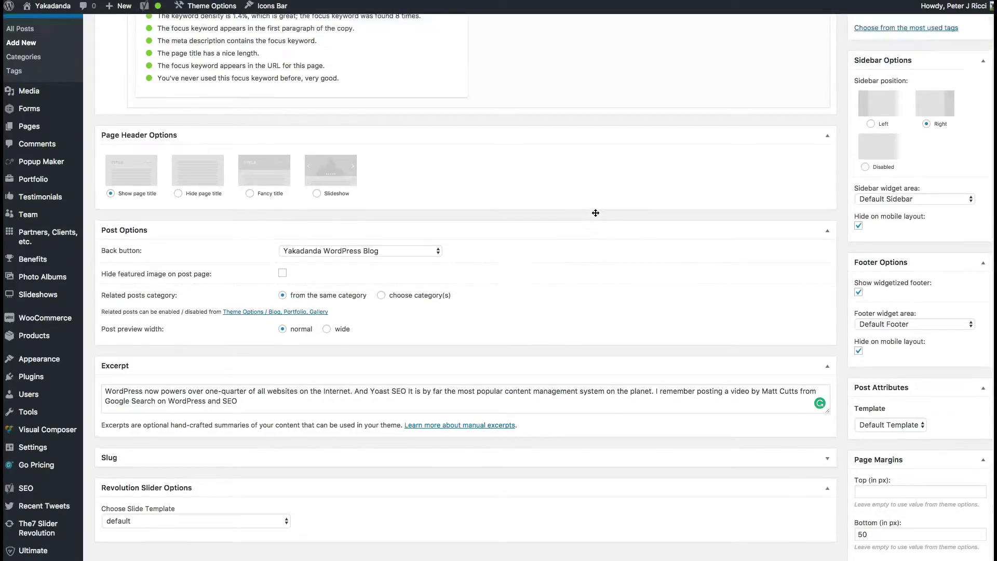
Switch to the site's home page and compare the excerpt lengths of the posts under Yakadanda News
{"action": "scroll", "coordinate": [596, 213], "scroll_direction": "up", "scroll_amount": 5}
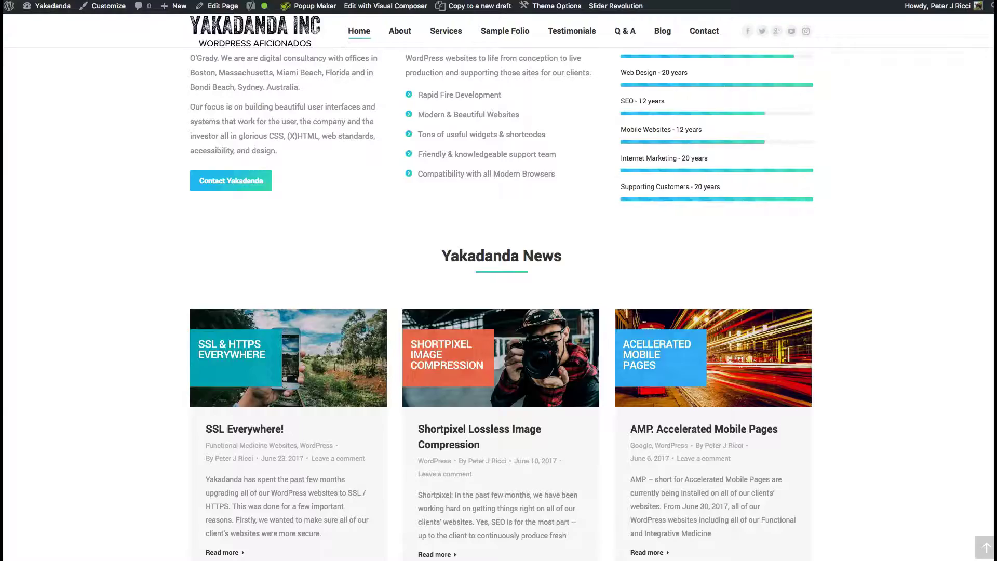
{"action": "left_click", "coordinate": [562, 251]}
{"action": "scroll", "coordinate": [562, 252], "scroll_direction": "down", "scroll_amount": 4}
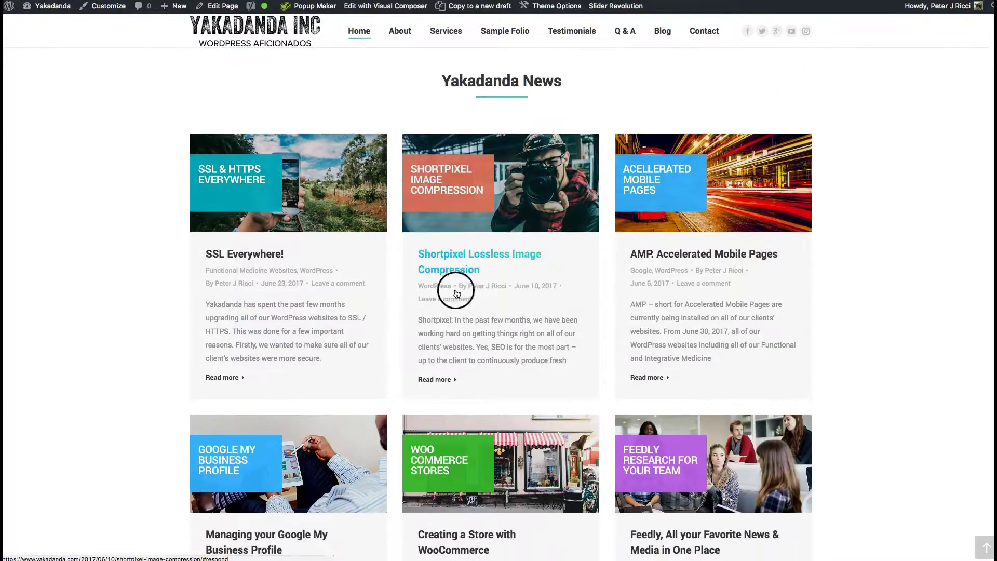
{"action": "scroll", "coordinate": [419, 305], "scroll_direction": "down", "scroll_amount": 5}
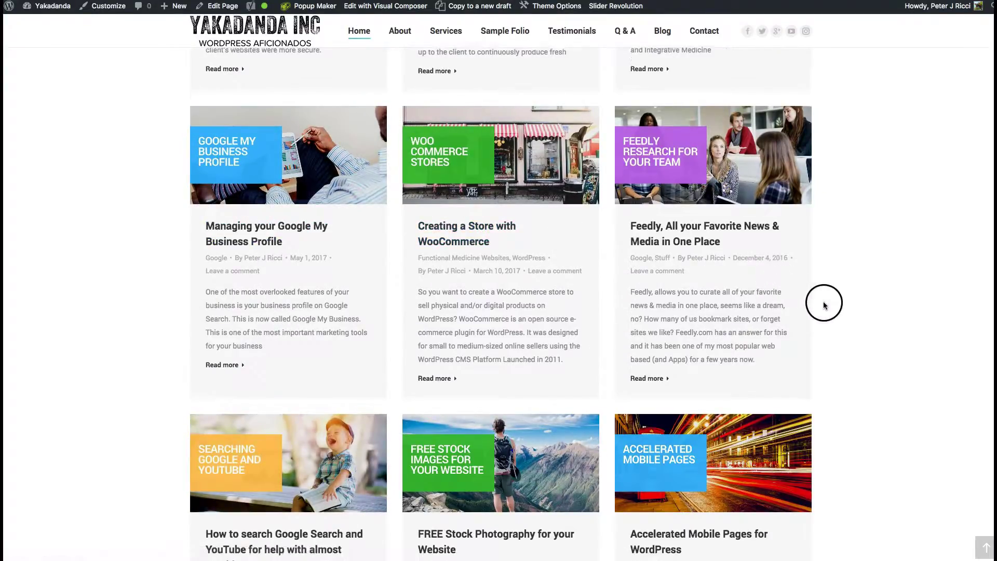
{"action": "scroll", "coordinate": [824, 300], "scroll_direction": "down", "scroll_amount": 5}
{"action": "scroll", "coordinate": [816, 301], "scroll_direction": "up", "scroll_amount": 15}
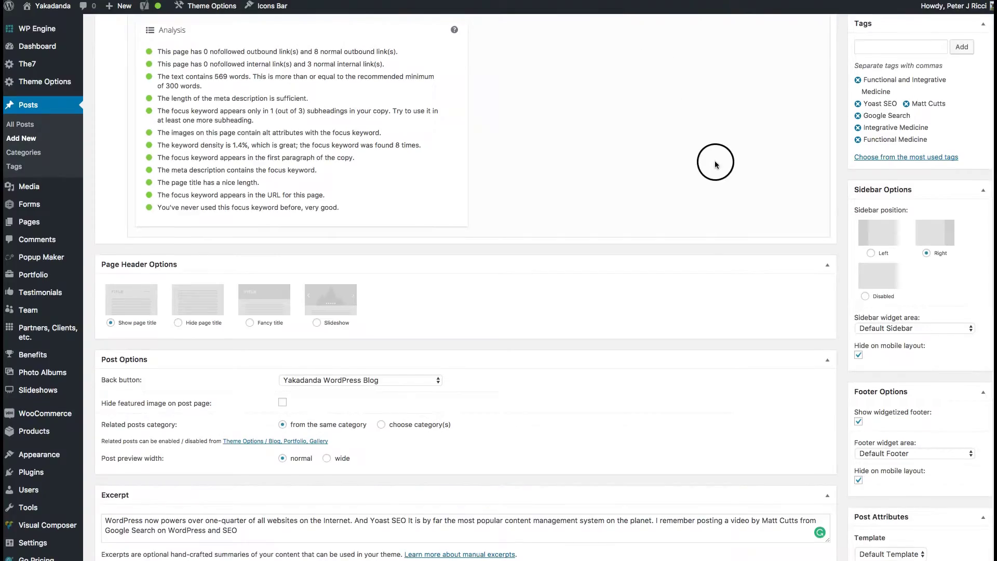
Return to the post editor and change the publish date from immediate to June 27, 2017
{"action": "scroll", "coordinate": [715, 160], "scroll_direction": "down", "scroll_amount": 4}
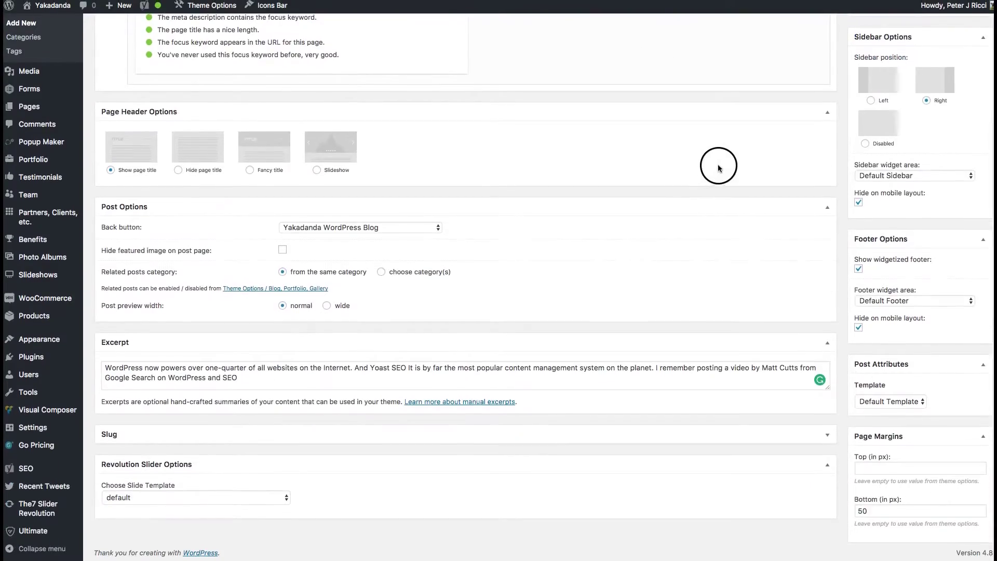
{"action": "scroll", "coordinate": [793, 210], "scroll_direction": "up", "scroll_amount": 10}
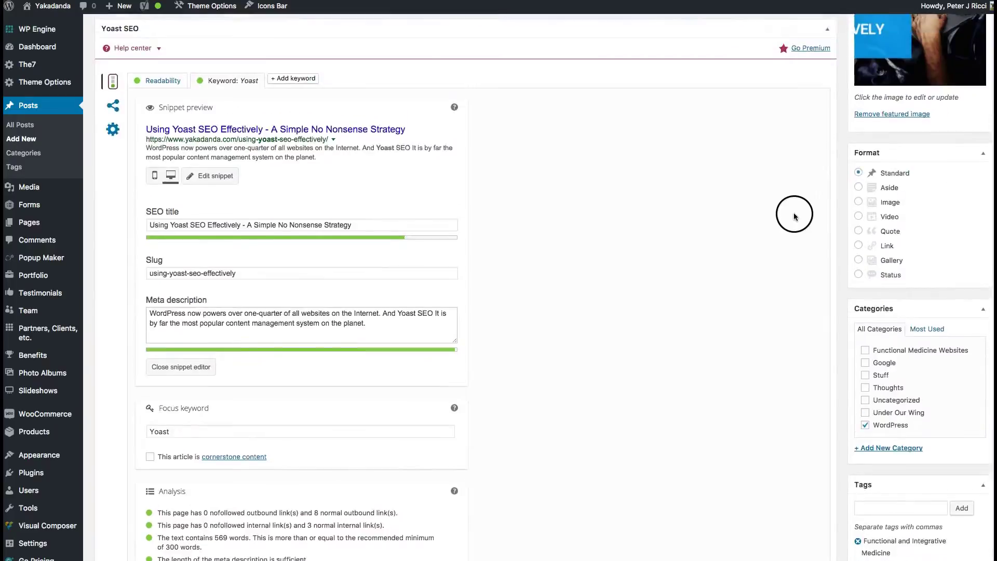
{"action": "scroll", "coordinate": [795, 215], "scroll_direction": "up", "scroll_amount": 15}
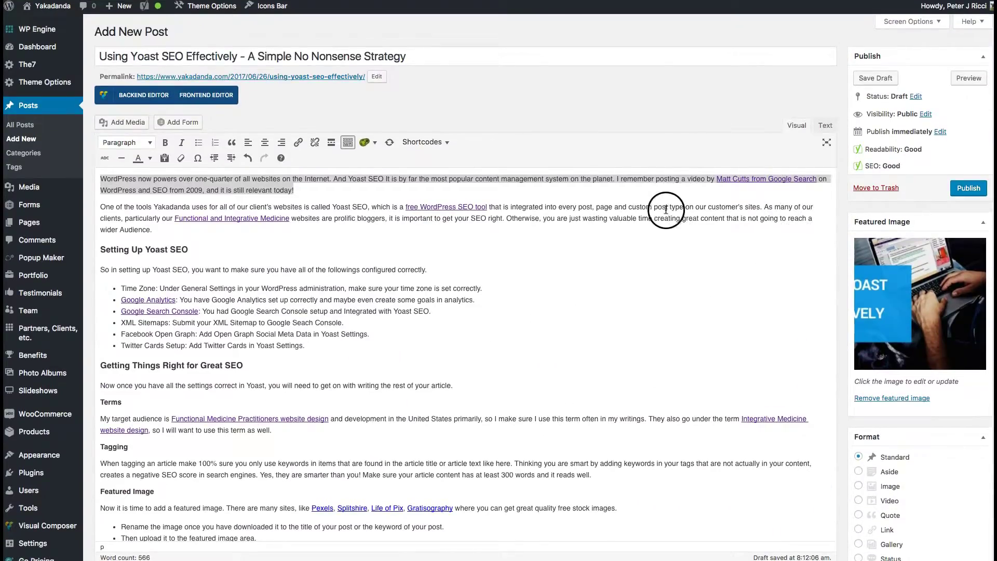
{"action": "left_click", "coordinate": [666, 210]}
{"action": "left_click", "coordinate": [940, 132]}
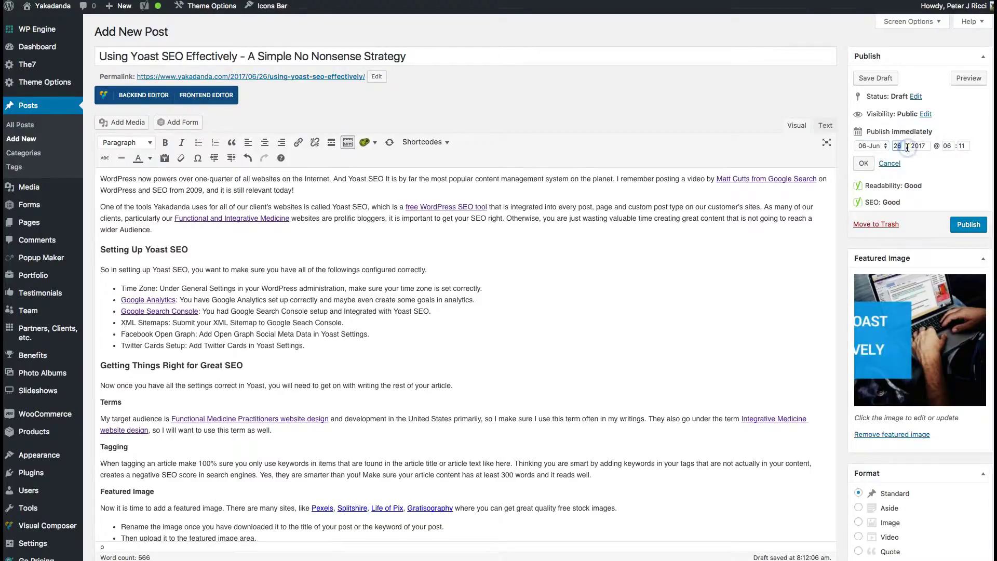
{"action": "left_click", "coordinate": [866, 164]}
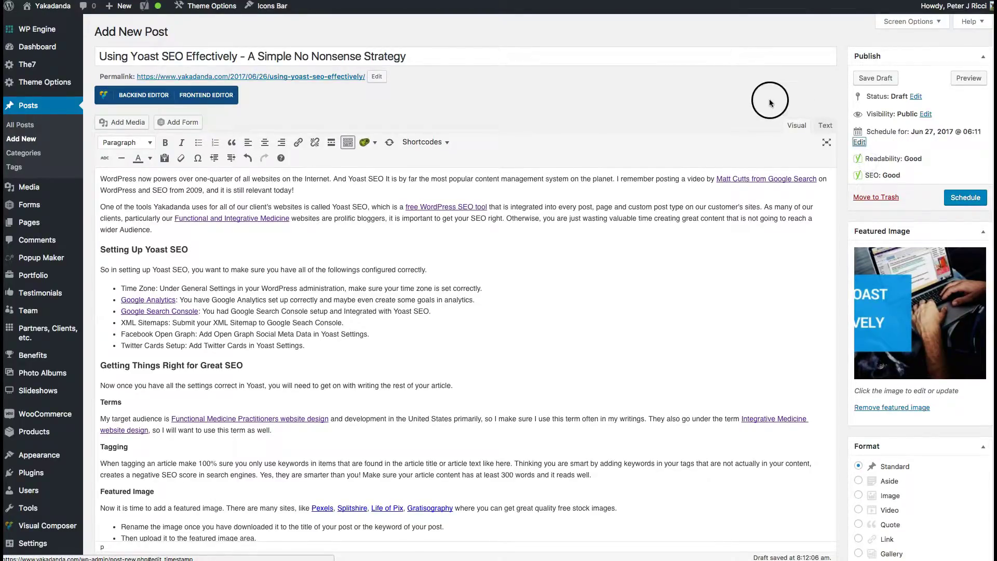
{"action": "scroll", "coordinate": [696, 120], "scroll_direction": "down", "scroll_amount": 5}
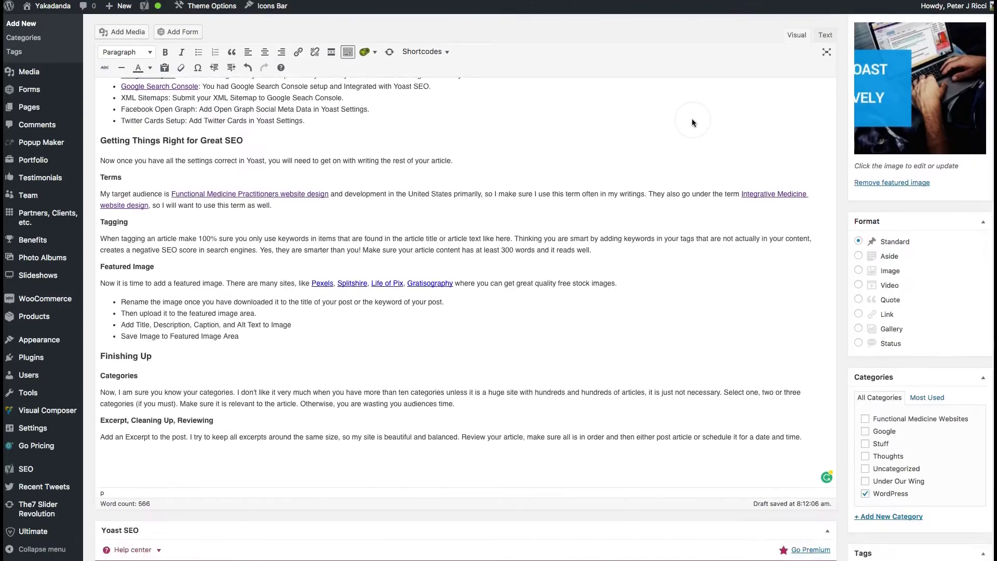
{"action": "scroll", "coordinate": [694, 120], "scroll_direction": "down", "scroll_amount": 8}
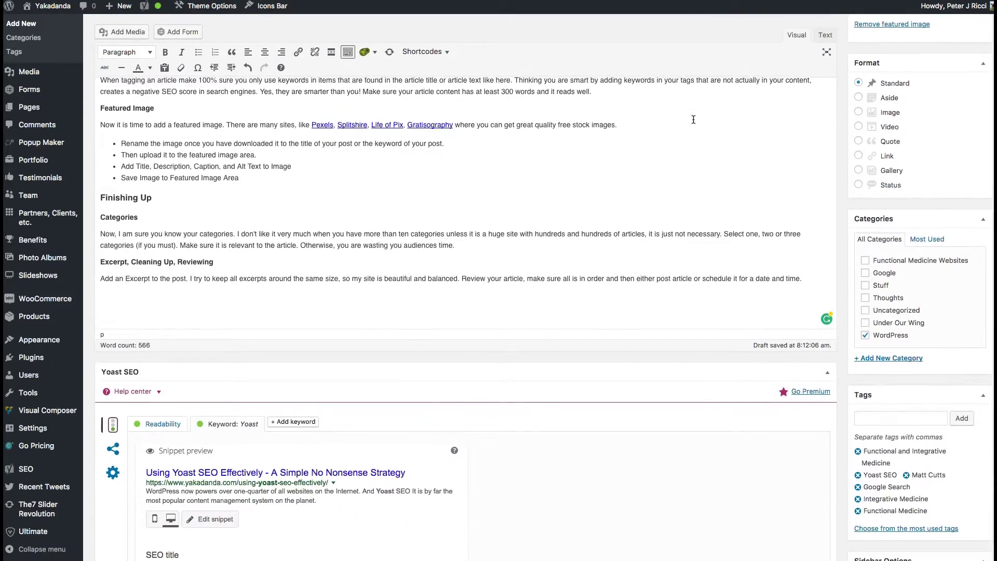
Review the whole draft, from the article text through the Yoast SEO analysis to the page header, post, sidebar and footer options
{"action": "scroll", "coordinate": [694, 119], "scroll_direction": "down", "scroll_amount": 12}
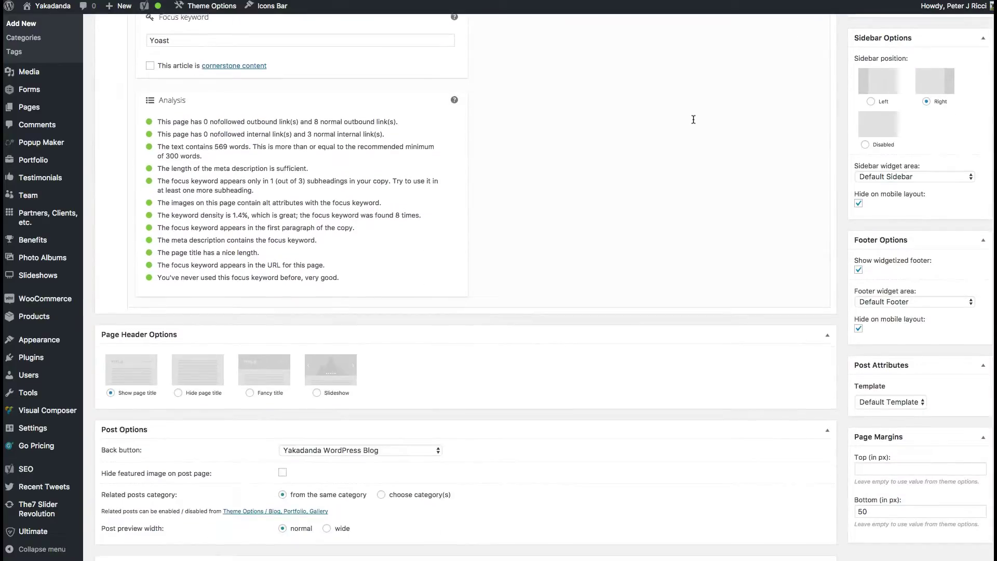
{"action": "scroll", "coordinate": [693, 119], "scroll_direction": "up", "scroll_amount": 17}
{"action": "scroll", "coordinate": [693, 120], "scroll_direction": "up", "scroll_amount": 7}
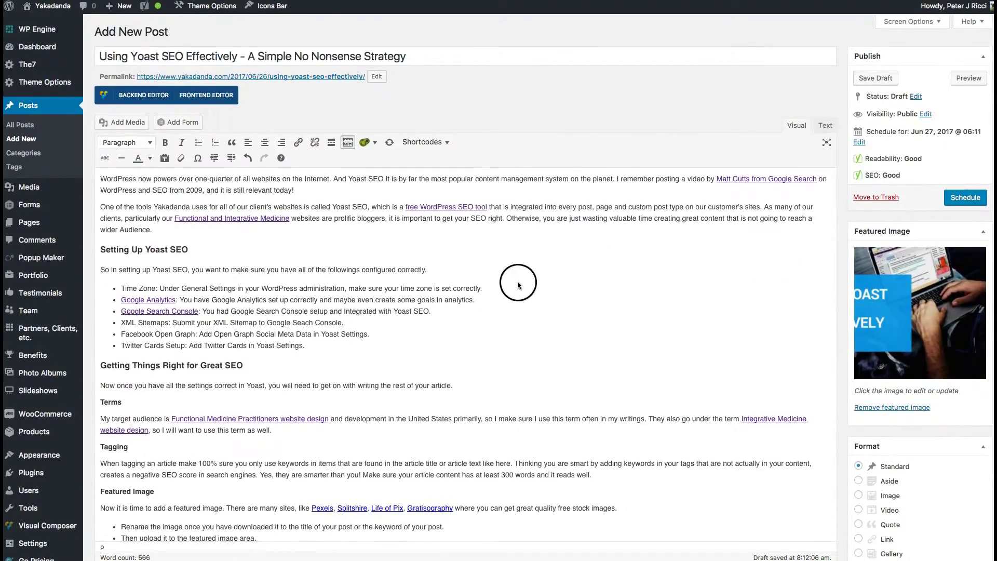
{"action": "scroll", "coordinate": [590, 216], "scroll_direction": "down", "scroll_amount": 6}
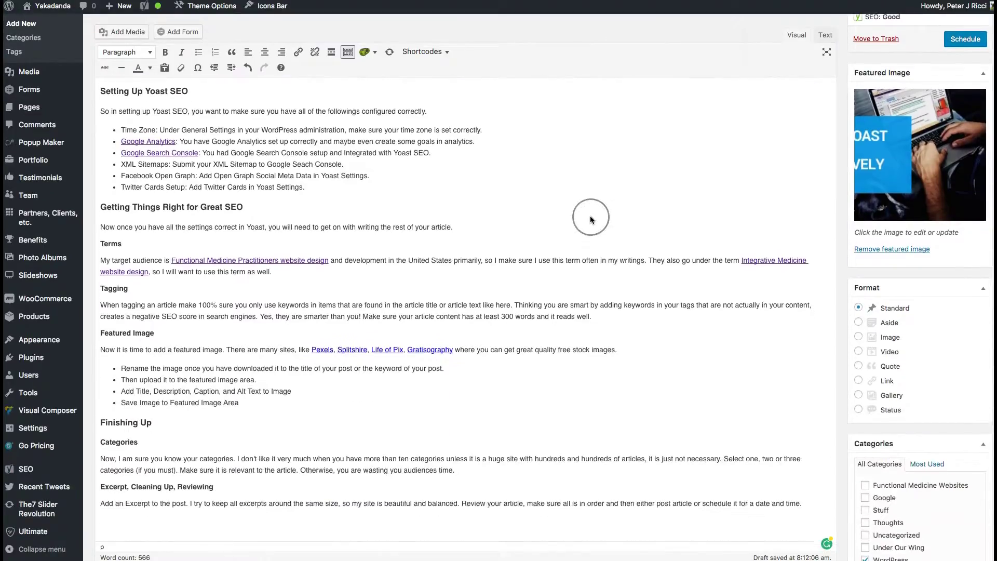
{"action": "scroll", "coordinate": [590, 216], "scroll_direction": "up", "scroll_amount": 7}
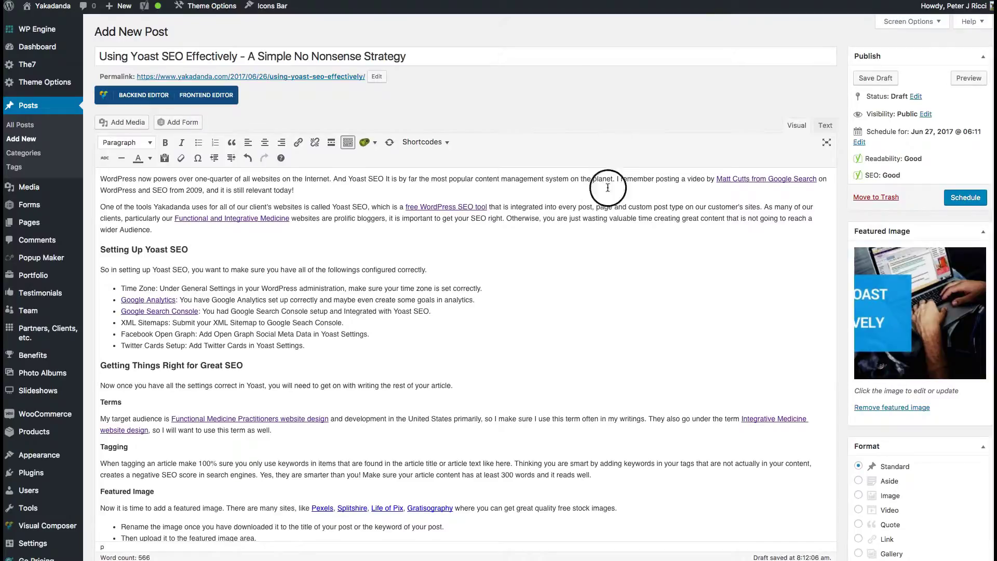
{"action": "scroll", "coordinate": [597, 218], "scroll_direction": "down", "scroll_amount": 7}
{"action": "scroll", "coordinate": [597, 221], "scroll_direction": "down", "scroll_amount": 1}
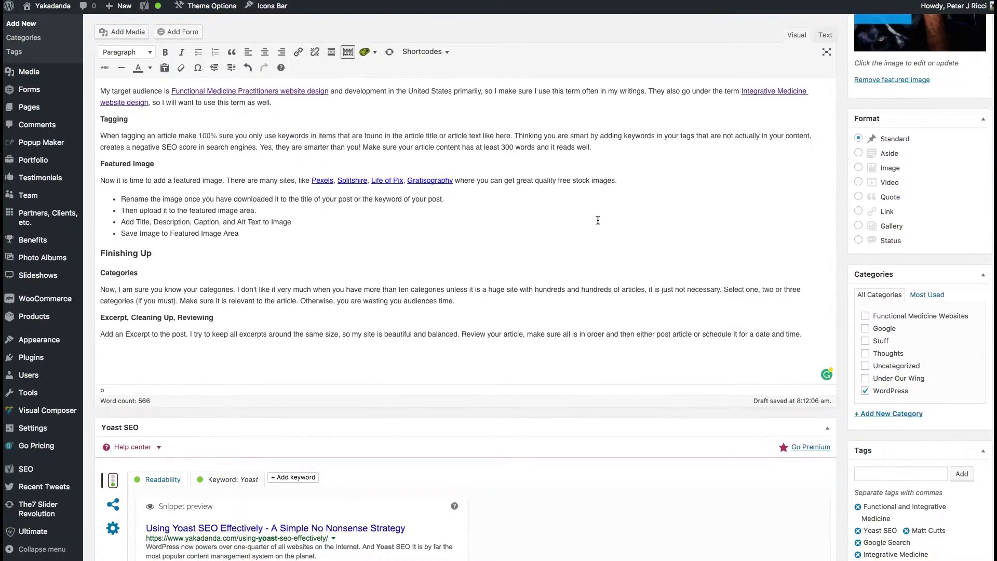
{"action": "scroll", "coordinate": [598, 220], "scroll_direction": "down", "scroll_amount": 4}
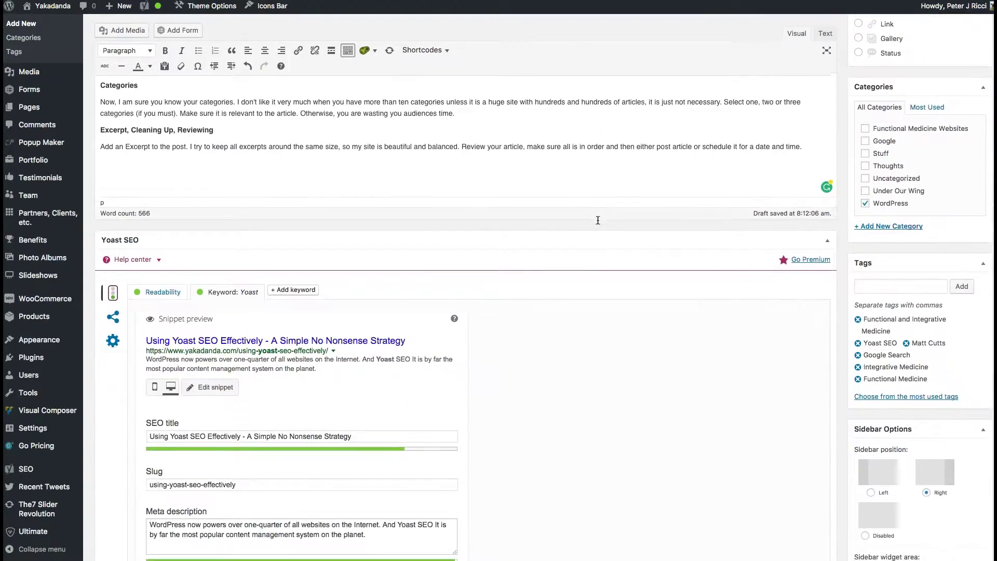
{"action": "scroll", "coordinate": [597, 220], "scroll_direction": "down", "scroll_amount": 11}
{"action": "scroll", "coordinate": [598, 220], "scroll_direction": "down", "scroll_amount": 7}
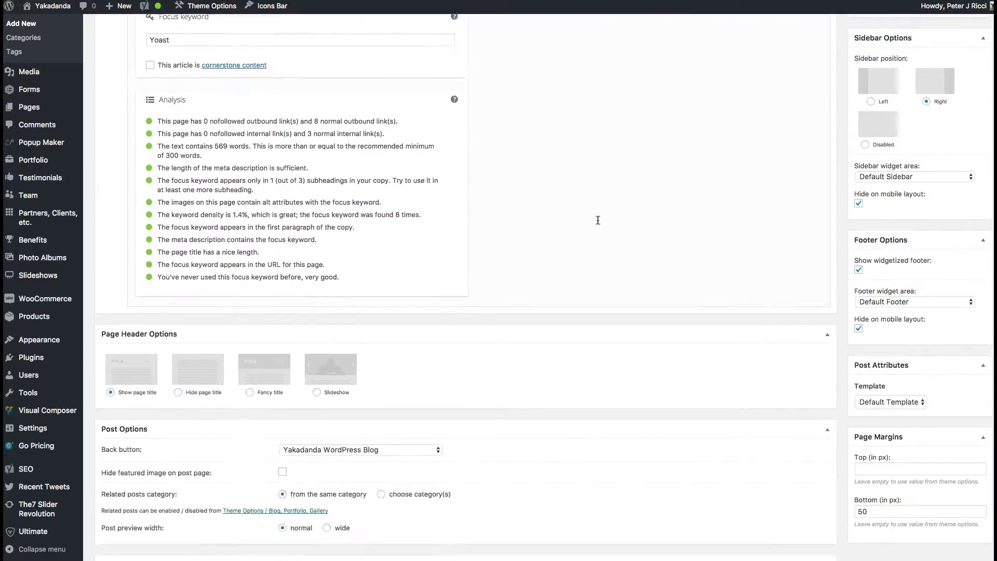
{"action": "scroll", "coordinate": [596, 221], "scroll_direction": "up", "scroll_amount": 20}
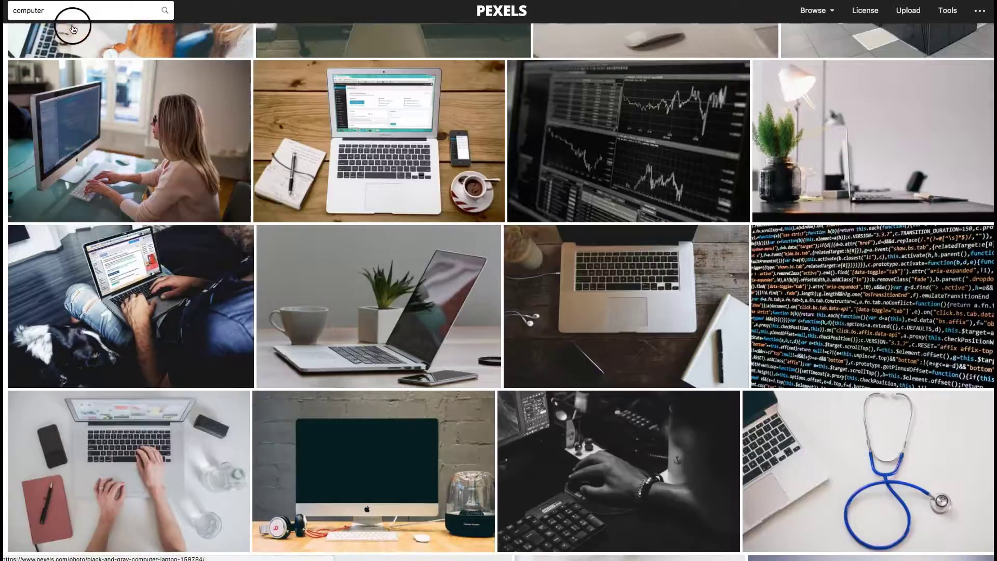
Switch to the Pexels site, search for "phone" and browse the resulting photos
{"action": "type", "text": "ph0o"}
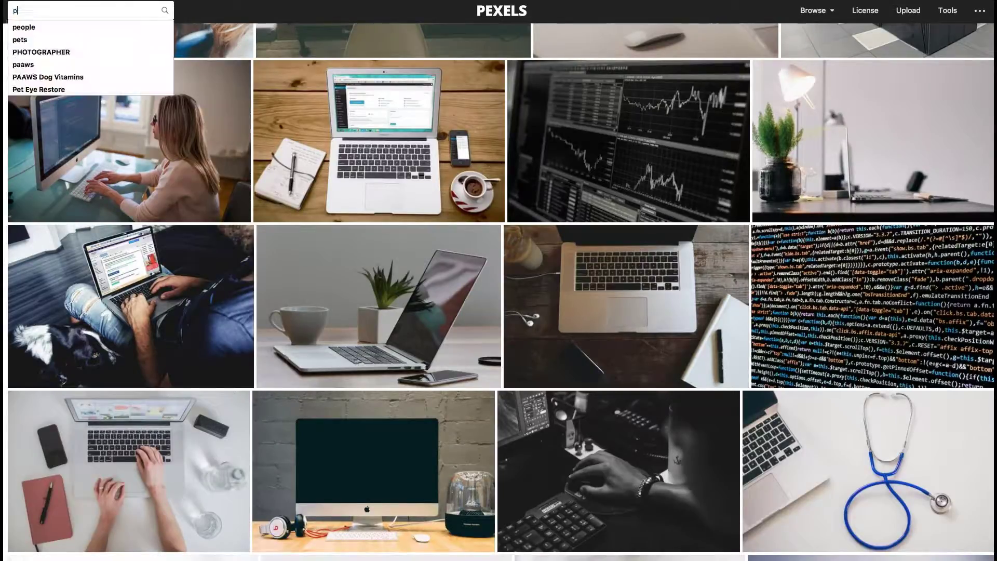
{"action": "key", "text": "BackSpace"}
{"action": "key", "text": "BackSpace"}
{"action": "key", "text": "BackSpace"}
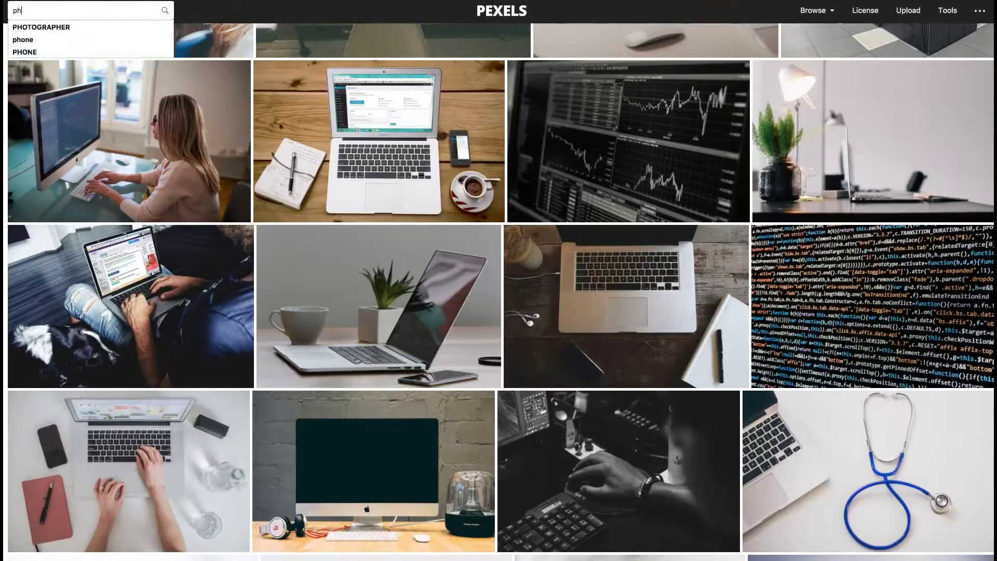
{"action": "type", "text": "one"}
{"action": "key", "text": "Return"}
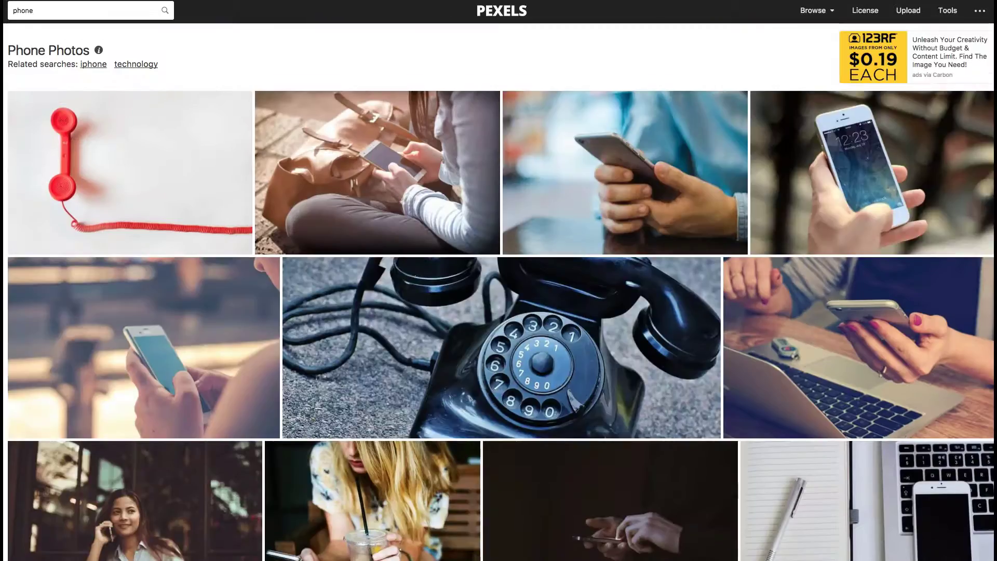
{"action": "scroll", "coordinate": [441, 172], "scroll_direction": "down", "scroll_amount": 6}
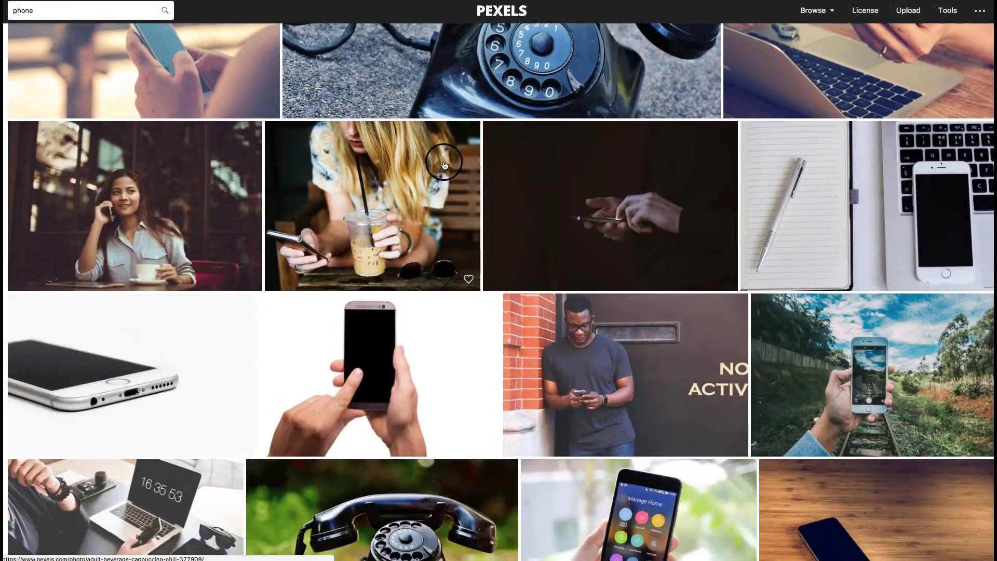
{"action": "scroll", "coordinate": [445, 165], "scroll_direction": "down", "scroll_amount": 11}
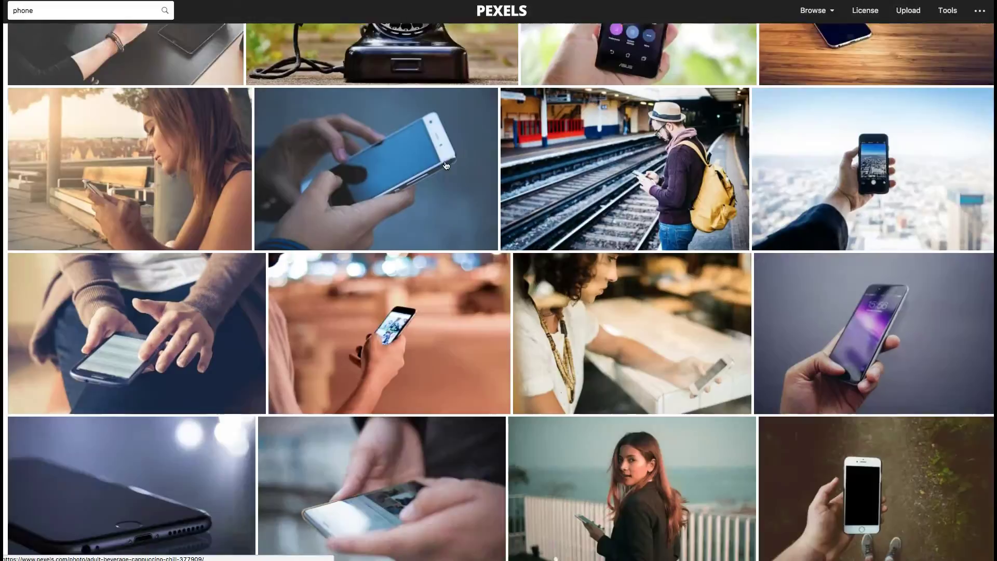
{"action": "scroll", "coordinate": [445, 165], "scroll_direction": "down", "scroll_amount": 11}
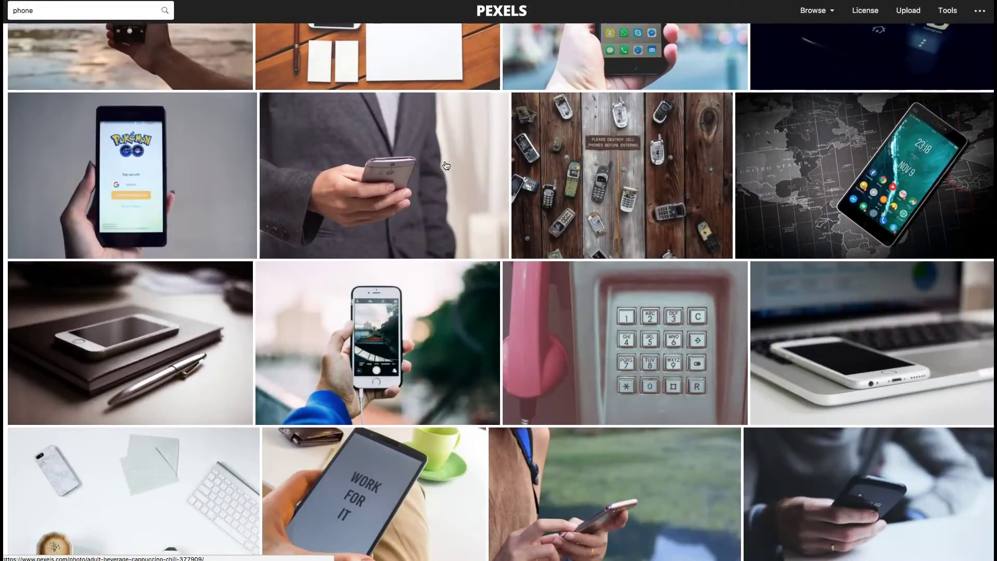
{"action": "scroll", "coordinate": [445, 165], "scroll_direction": "down", "scroll_amount": 4}
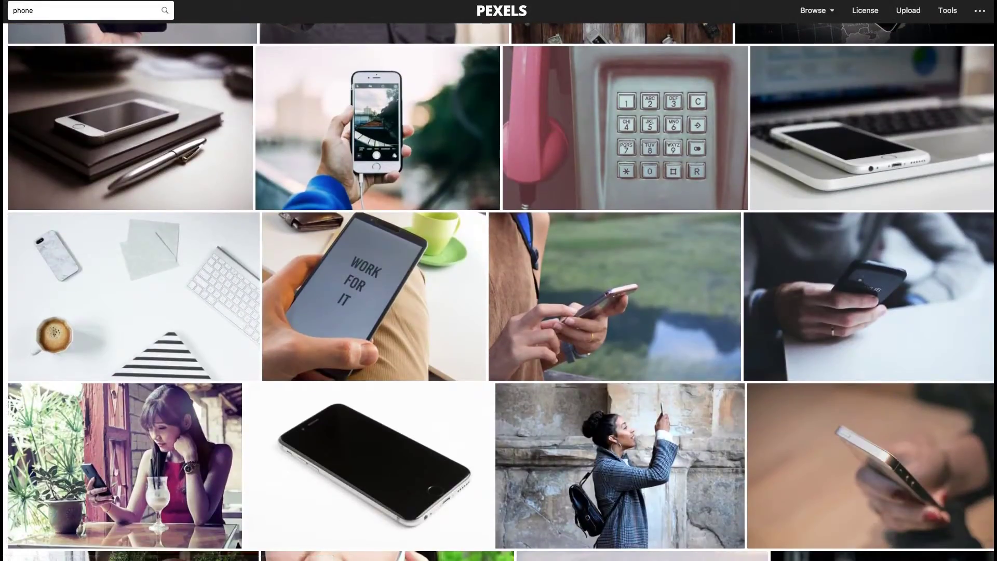
Open the Downloads folder in Finder, move pexels-photo-265651.jpeg to the trash and close the folder window
{"action": "left_click", "coordinate": [983, 363]}
{"action": "left_click_drag", "start_coordinate": [971, 335], "coordinate": [916, 328]}
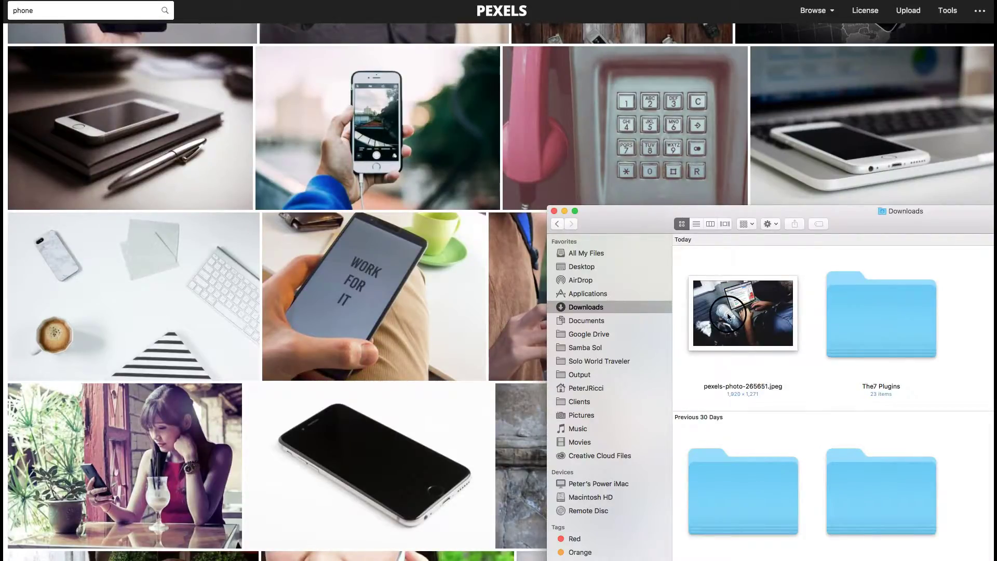
{"action": "right_click", "coordinate": [729, 316]}
{"action": "left_click", "coordinate": [830, 283]}
{"action": "left_click", "coordinate": [769, 343]}
{"action": "left_click", "coordinate": [845, 336]}
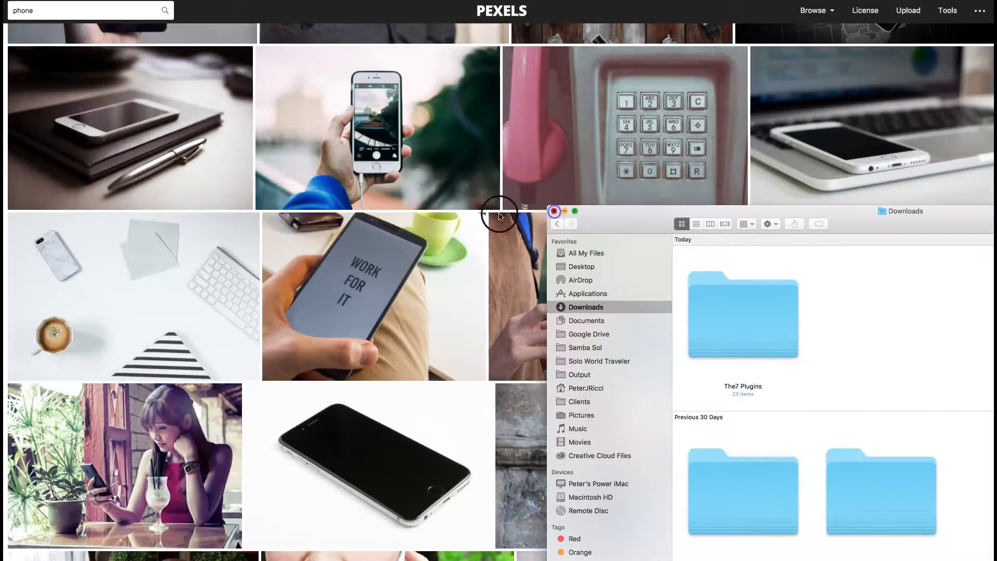
Examine the range of free phone photos on Pexels, going further down the results and back to the beginning
{"action": "scroll", "coordinate": [471, 231], "scroll_direction": "down", "scroll_amount": 15}
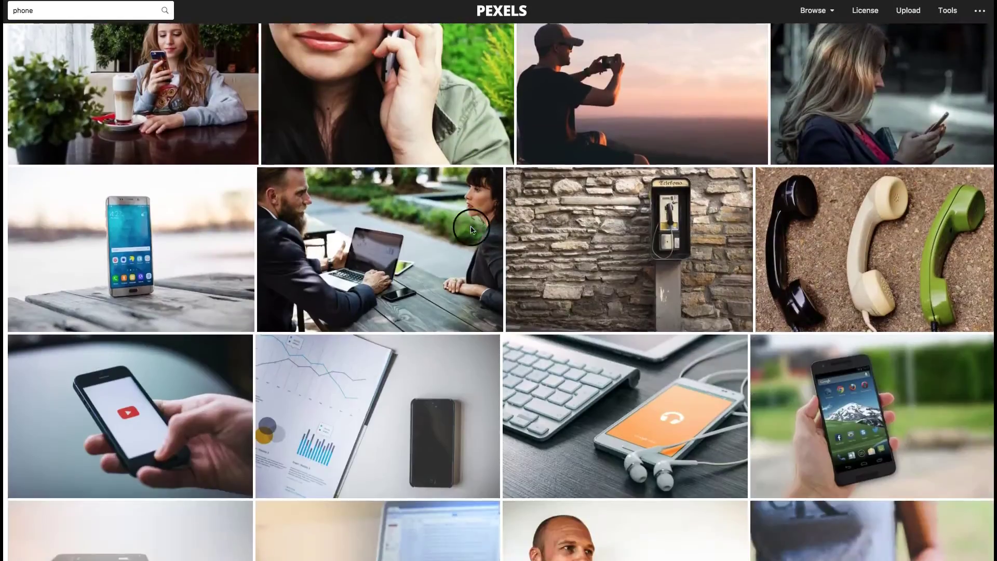
{"action": "scroll", "coordinate": [471, 226], "scroll_direction": "up", "scroll_amount": 5}
{"action": "scroll", "coordinate": [603, 405], "scroll_direction": "down", "scroll_amount": 3}
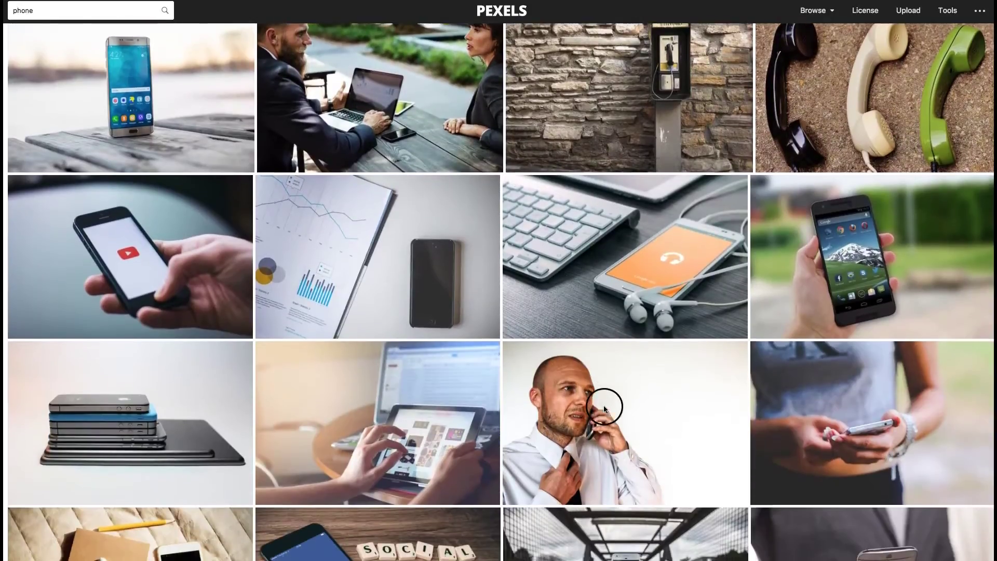
{"action": "scroll", "coordinate": [604, 406], "scroll_direction": "up", "scroll_amount": 1}
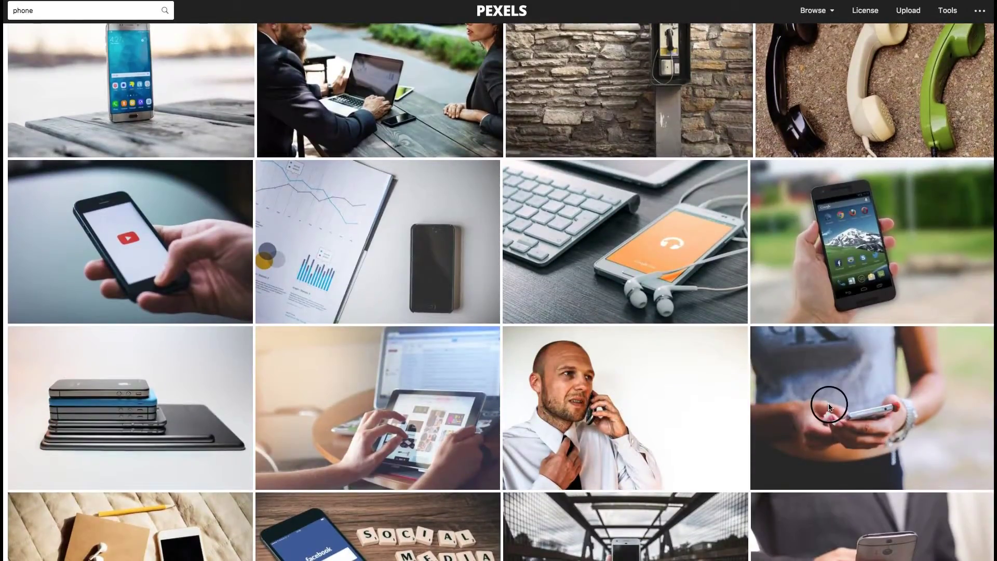
{"action": "scroll", "coordinate": [827, 403], "scroll_direction": "up", "scroll_amount": 8}
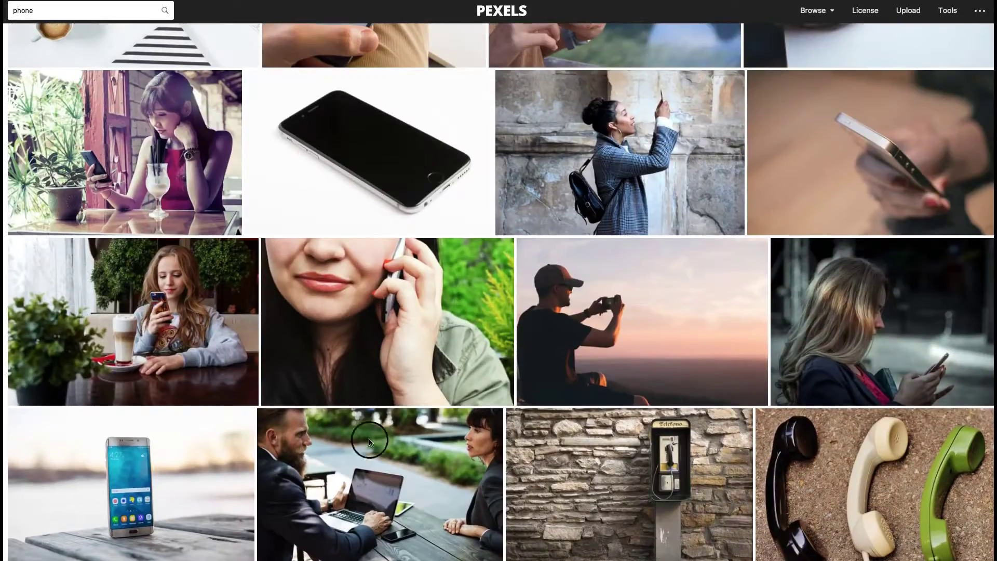
{"action": "scroll", "coordinate": [360, 452], "scroll_direction": "down", "scroll_amount": 1}
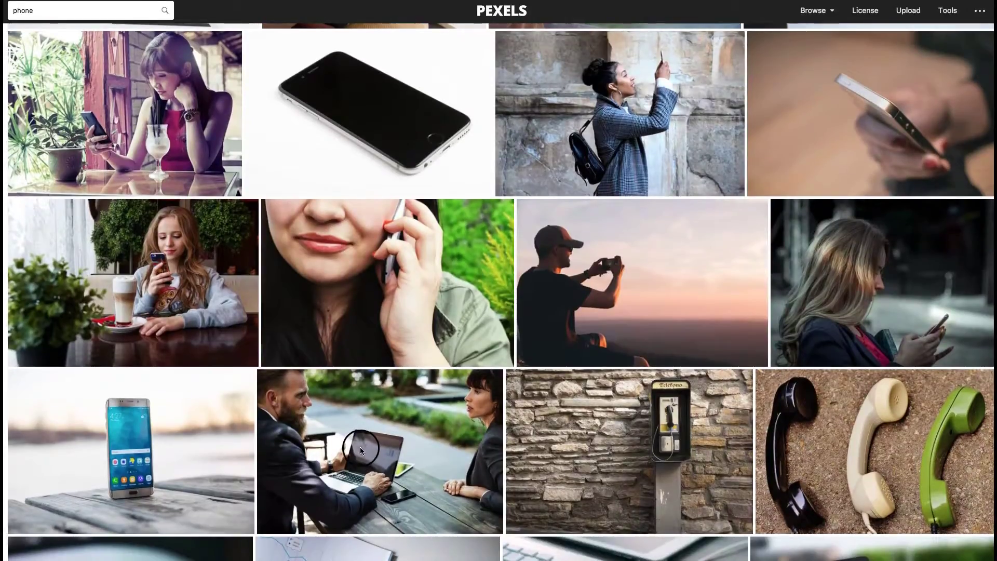
{"action": "scroll", "coordinate": [591, 228], "scroll_direction": "up", "scroll_amount": 3}
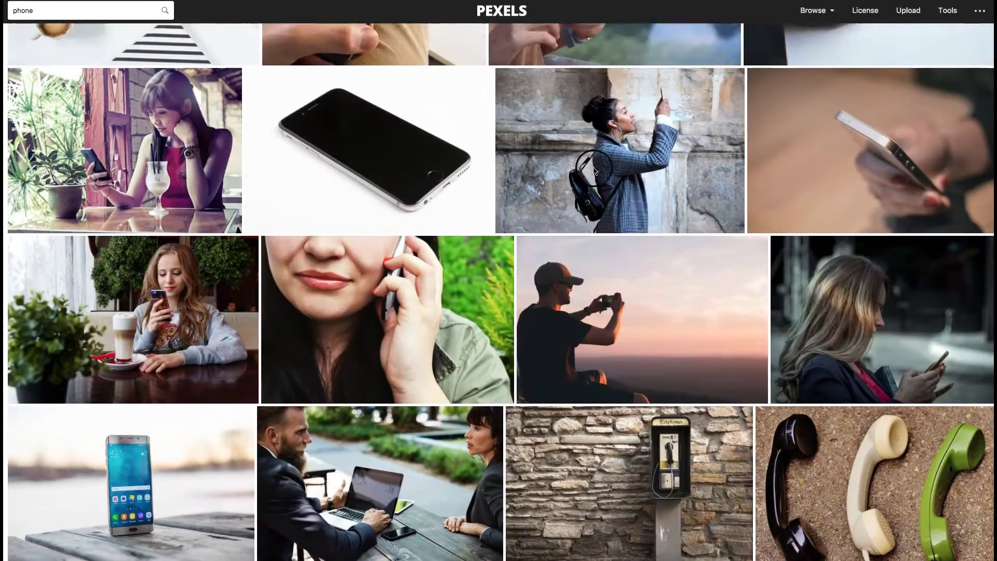
{"action": "scroll", "coordinate": [534, 177], "scroll_direction": "up", "scroll_amount": 5}
{"action": "scroll", "coordinate": [534, 177], "scroll_direction": "up", "scroll_amount": 1}
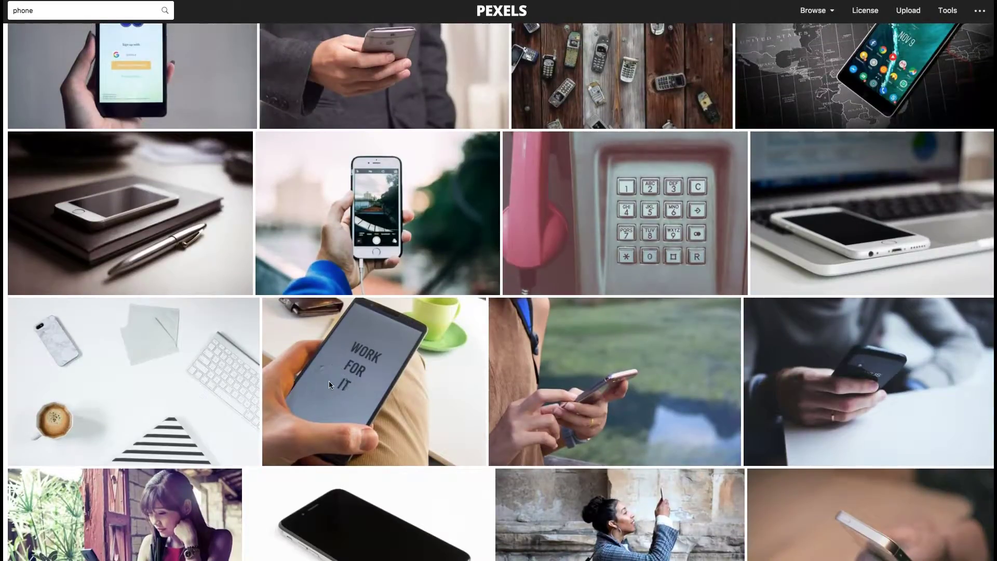
{"action": "scroll", "coordinate": [440, 245], "scroll_direction": "up", "scroll_amount": 5}
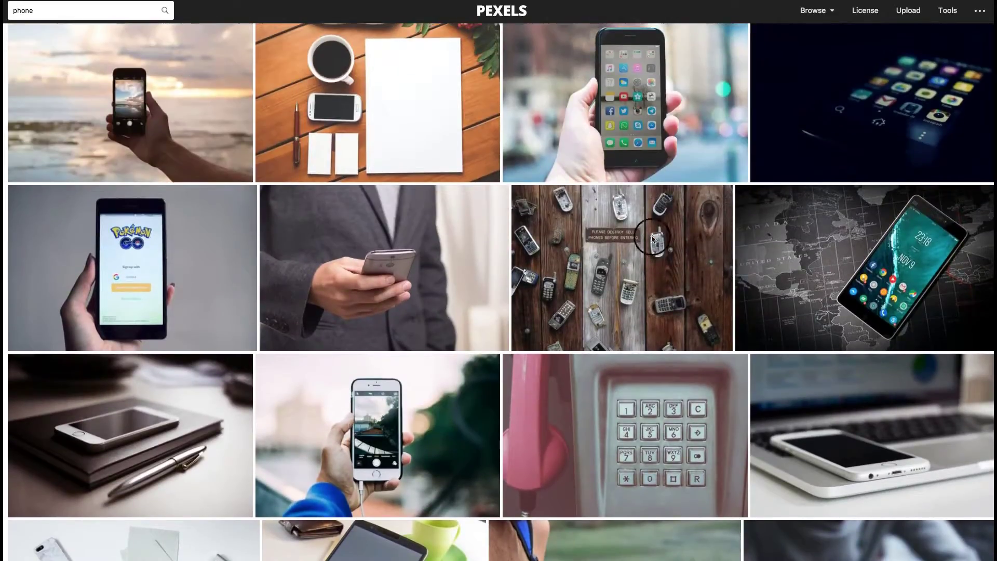
{"action": "scroll", "coordinate": [633, 223], "scroll_direction": "up", "scroll_amount": 8}
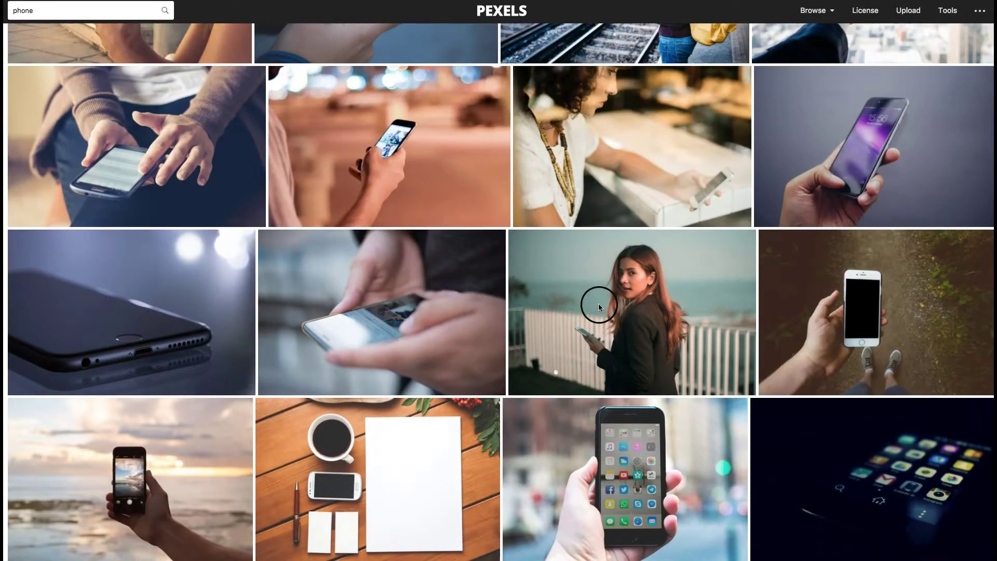
{"action": "scroll", "coordinate": [685, 220], "scroll_direction": "up", "scroll_amount": 12}
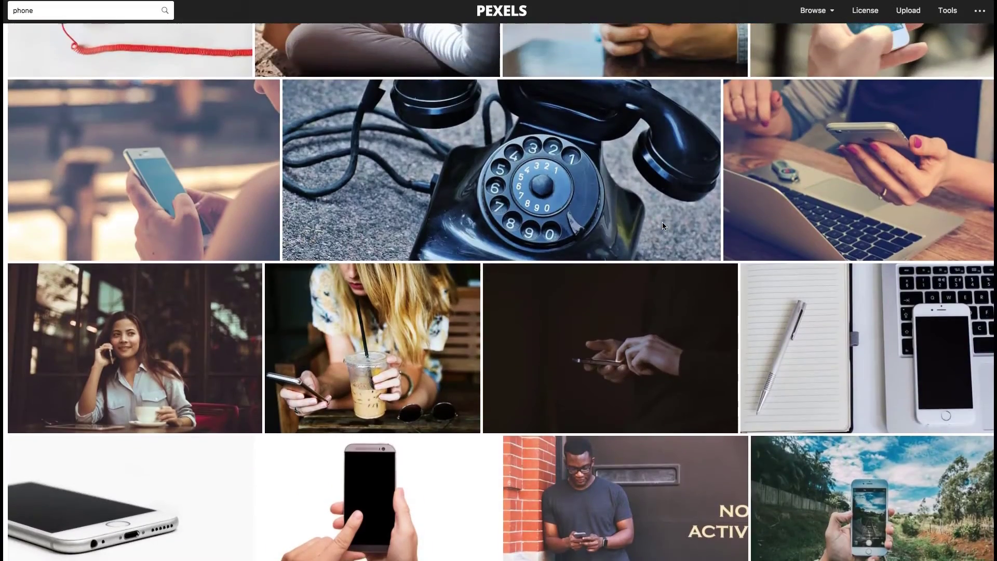
{"action": "scroll", "coordinate": [610, 222], "scroll_direction": "down", "scroll_amount": 7}
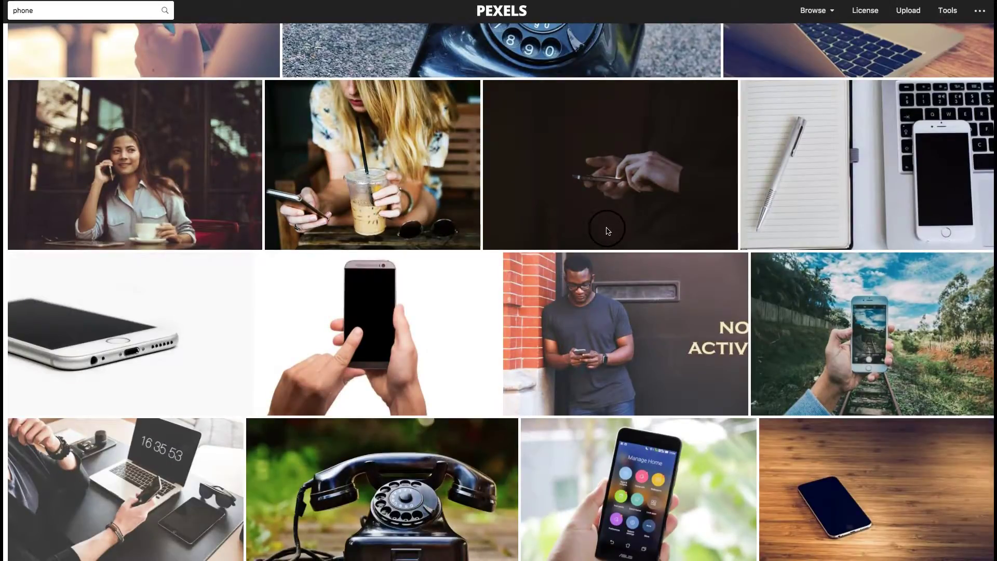
{"action": "scroll", "coordinate": [608, 231], "scroll_direction": "down", "scroll_amount": 5}
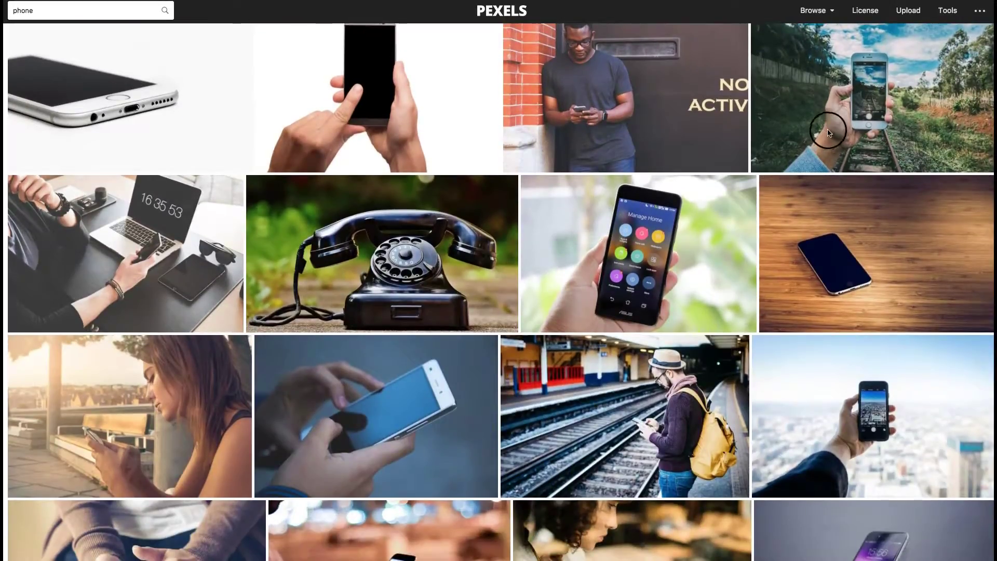
{"action": "scroll", "coordinate": [649, 307], "scroll_direction": "down", "scroll_amount": 20}
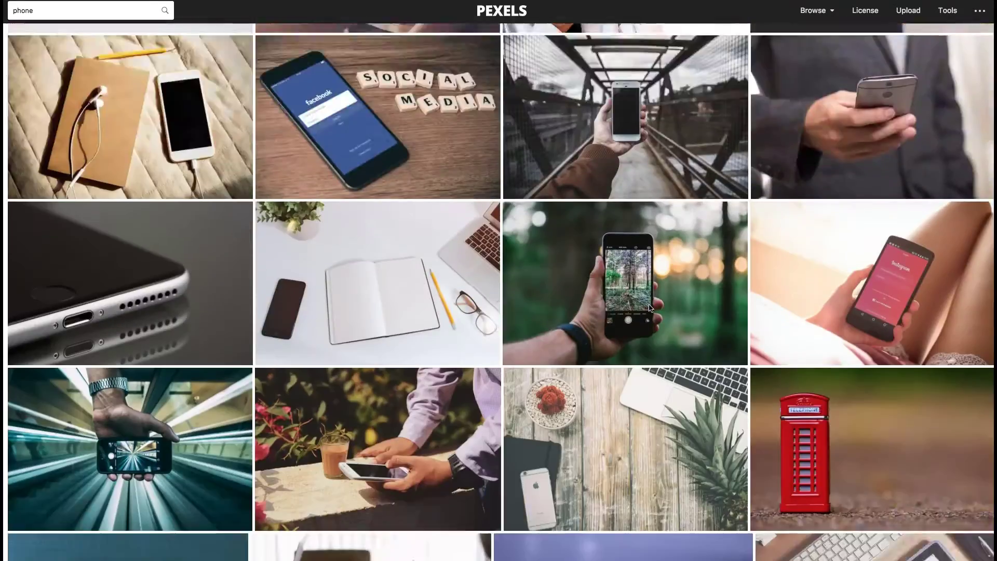
{"action": "scroll", "coordinate": [649, 307], "scroll_direction": "down", "scroll_amount": 20}
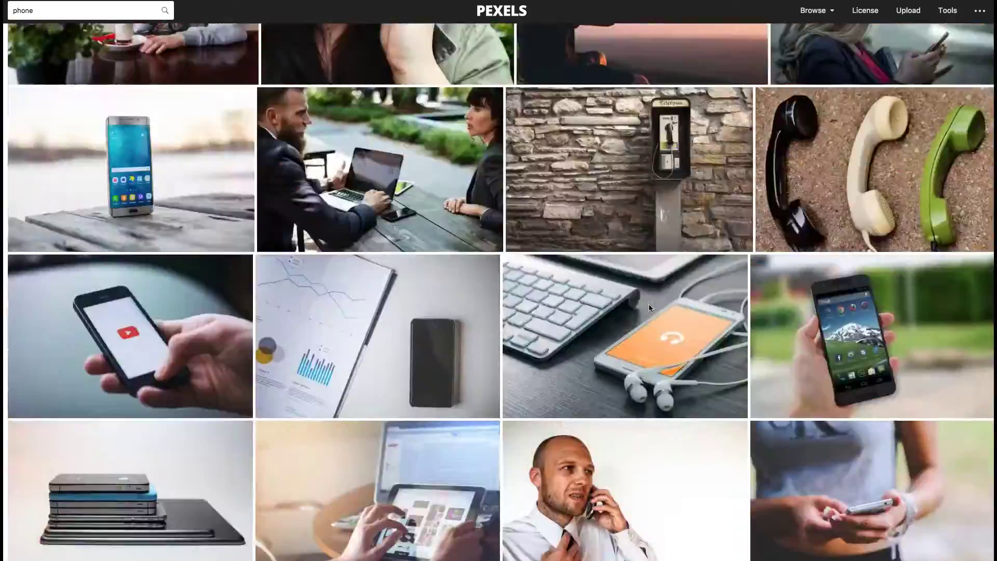
{"action": "scroll", "coordinate": [649, 308], "scroll_direction": "up", "scroll_amount": 20}
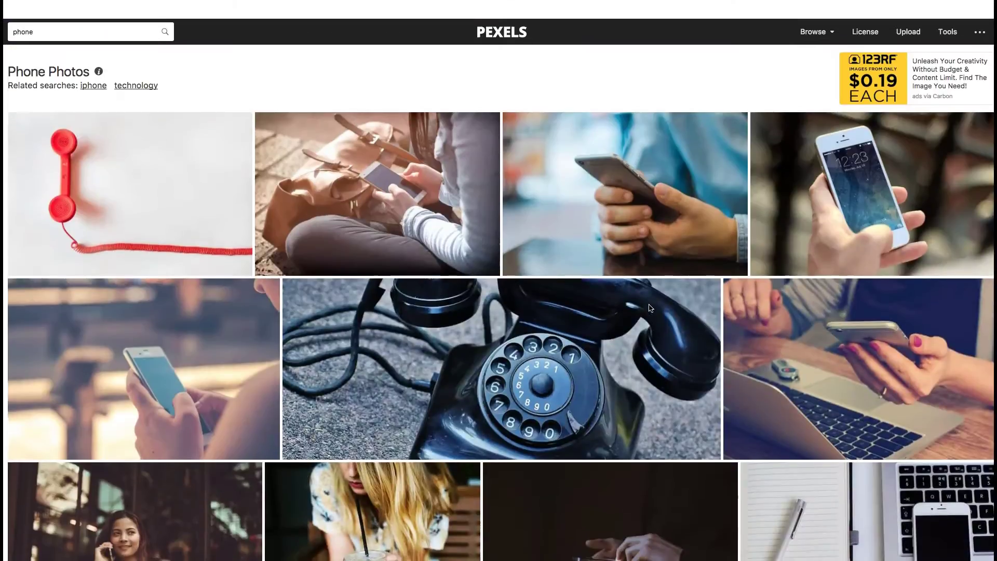
{"action": "scroll", "coordinate": [649, 308], "scroll_direction": "down", "scroll_amount": 1}
{"action": "left_click", "coordinate": [563, 150]}
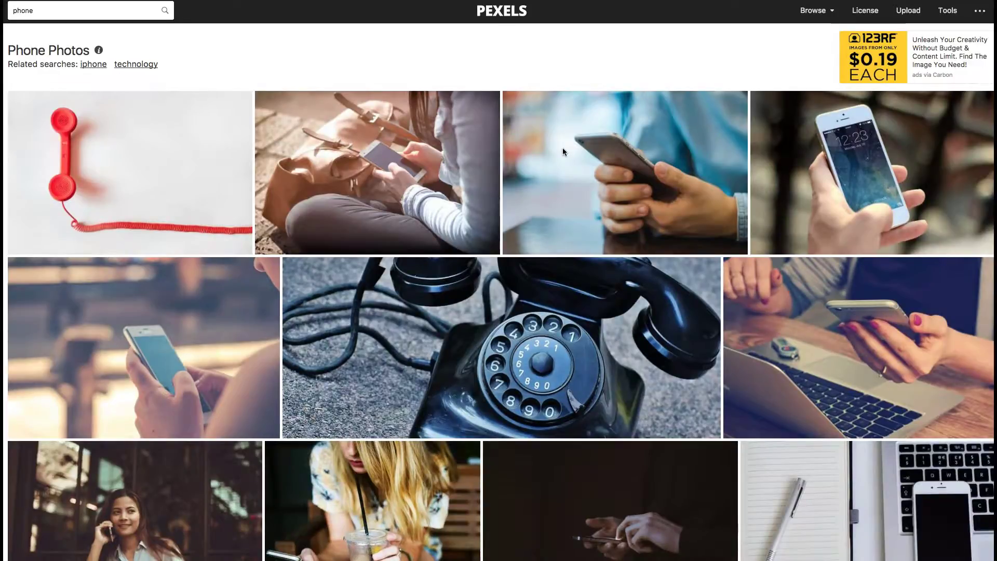
Return to the WordPress post editor and look over the article and its publish settings once more
{"action": "scroll", "coordinate": [552, 209], "scroll_direction": "down", "scroll_amount": 3}
{"action": "scroll", "coordinate": [552, 209], "scroll_direction": "down", "scroll_amount": 8}
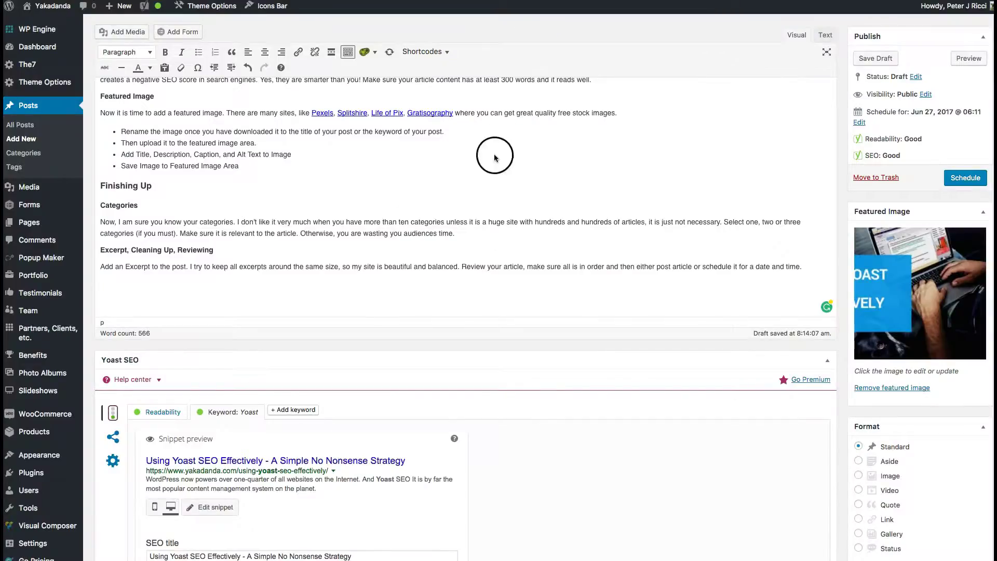
{"action": "scroll", "coordinate": [488, 171], "scroll_direction": "up", "scroll_amount": 8}
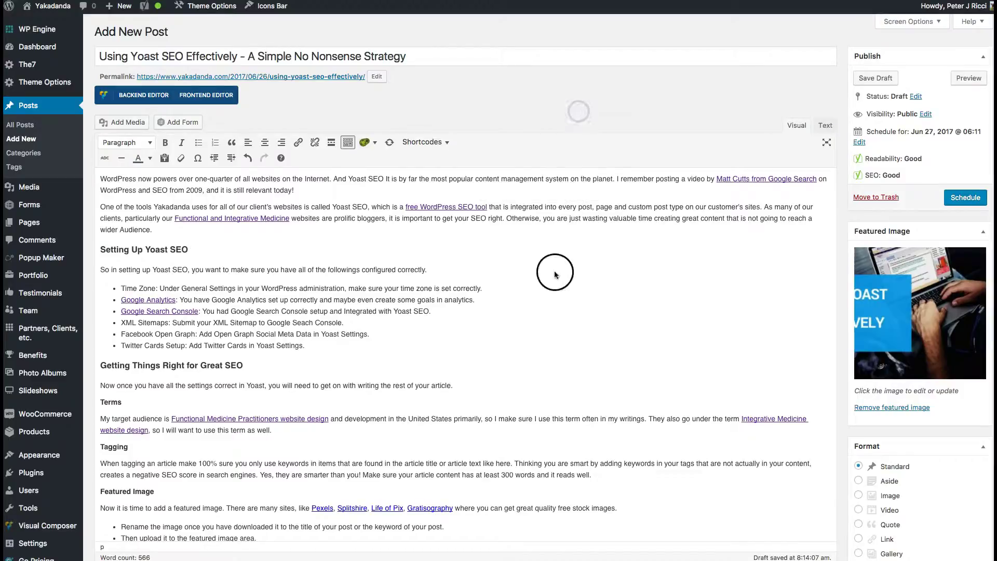
Review the draft's Yoast SEO section and the attachment details of its featured image
{"action": "scroll", "coordinate": [553, 270], "scroll_direction": "down", "scroll_amount": 10}
{"action": "scroll", "coordinate": [555, 274], "scroll_direction": "down", "scroll_amount": 10}
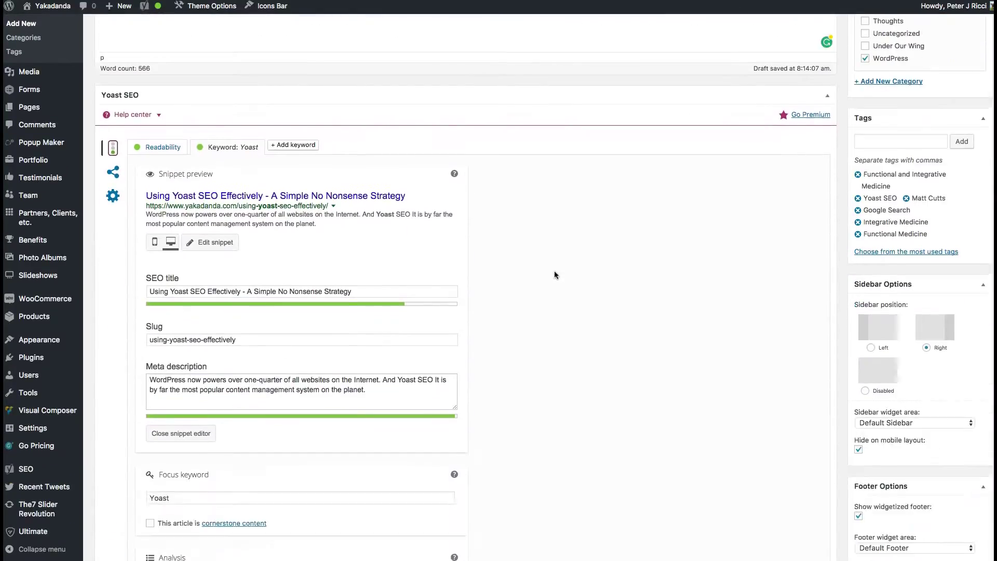
{"action": "scroll", "coordinate": [554, 270], "scroll_direction": "up", "scroll_amount": 20}
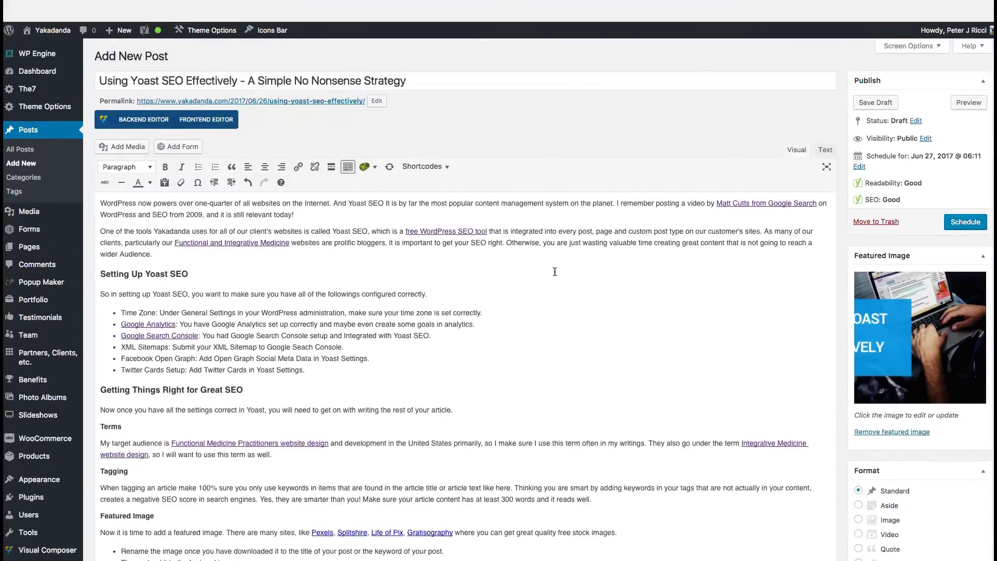
{"action": "left_click", "coordinate": [891, 314]}
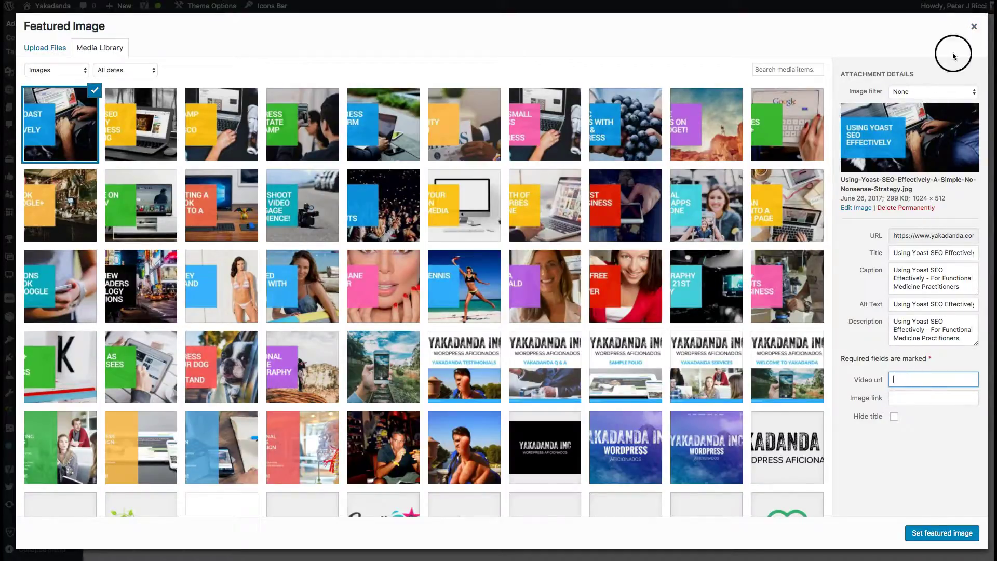
{"action": "left_click", "coordinate": [974, 26]}
{"action": "scroll", "coordinate": [864, 399], "scroll_direction": "down", "scroll_amount": 5}
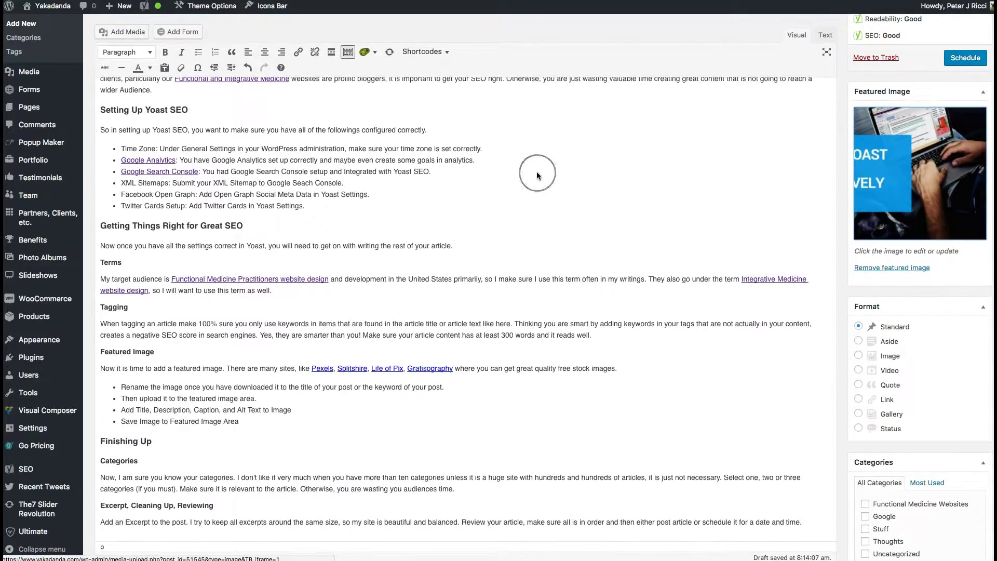
{"action": "scroll", "coordinate": [537, 175], "scroll_direction": "up", "scroll_amount": 5}
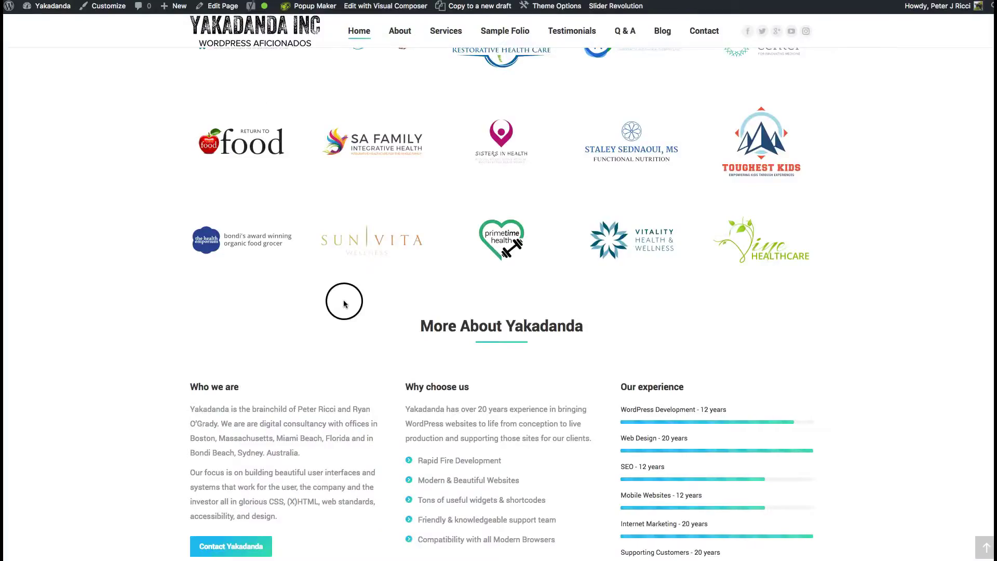
Look over the client logos on the Yakadanda home page and return to the post editor
{"action": "scroll", "coordinate": [345, 301], "scroll_direction": "down", "scroll_amount": 15}
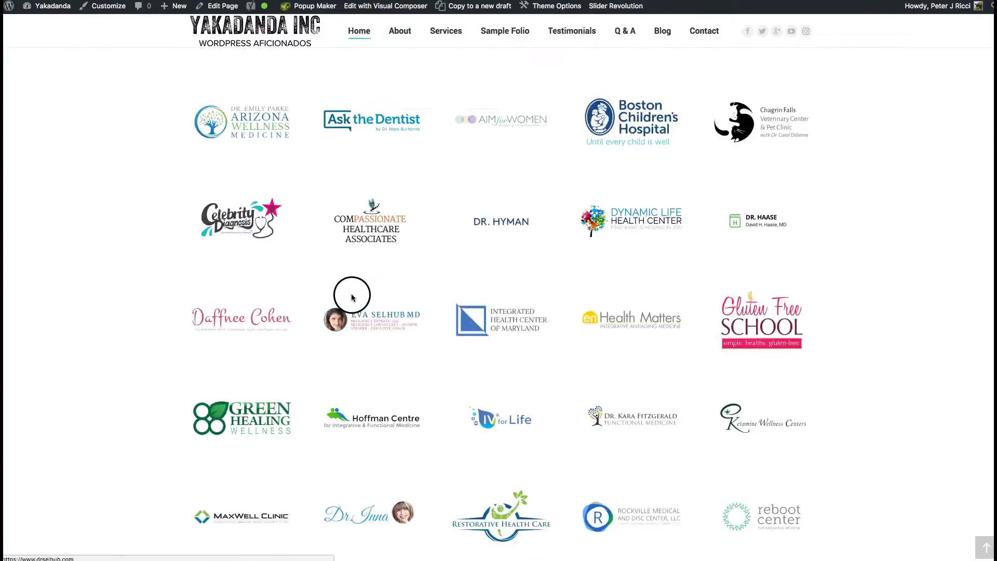
{"action": "scroll", "coordinate": [355, 296], "scroll_direction": "up", "scroll_amount": 10}
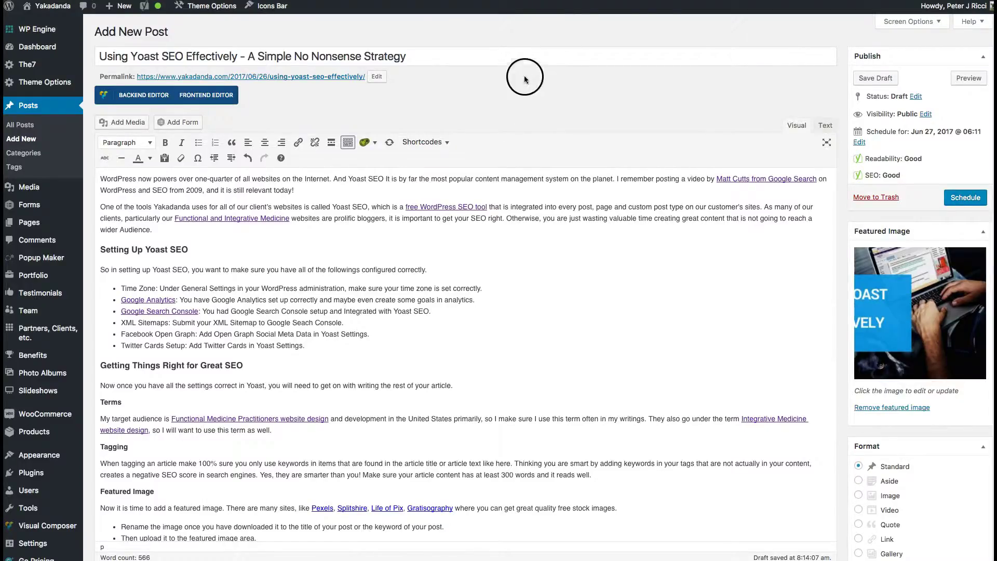
{"action": "left_click", "coordinate": [552, 97]}
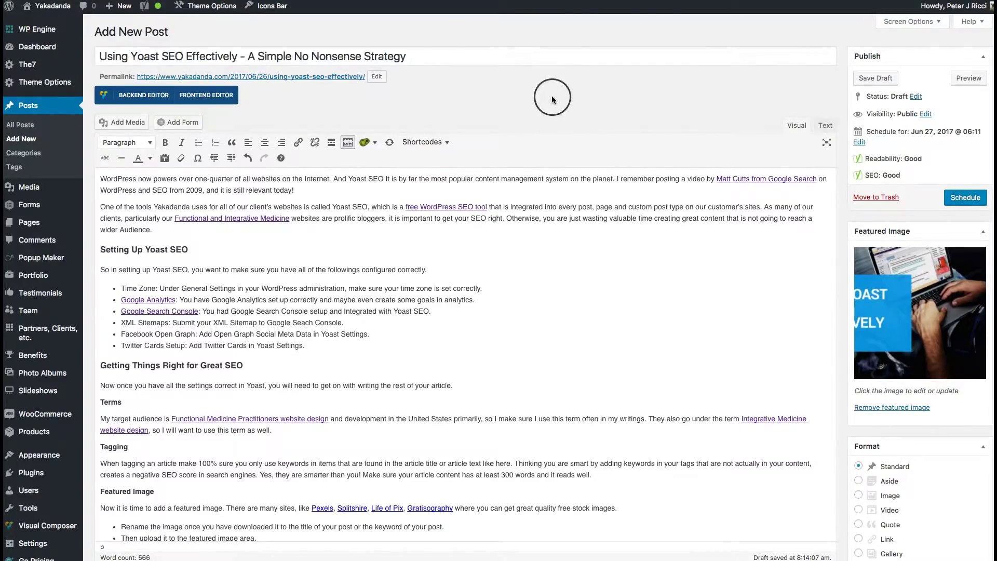
Set the Facebook image in Yoast SEO's social settings to Using-Yoast-SEO-Effectively-A-Simple-No-Nonsense-Strategy.jpg from the media library
{"action": "scroll", "coordinate": [540, 228], "scroll_direction": "down", "scroll_amount": 5}
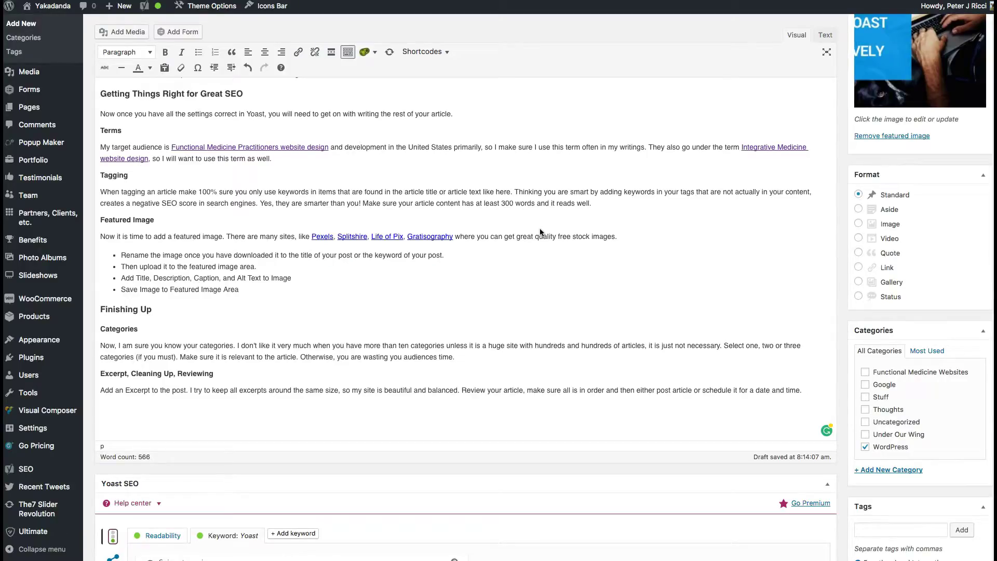
{"action": "scroll", "coordinate": [541, 232], "scroll_direction": "down", "scroll_amount": 10}
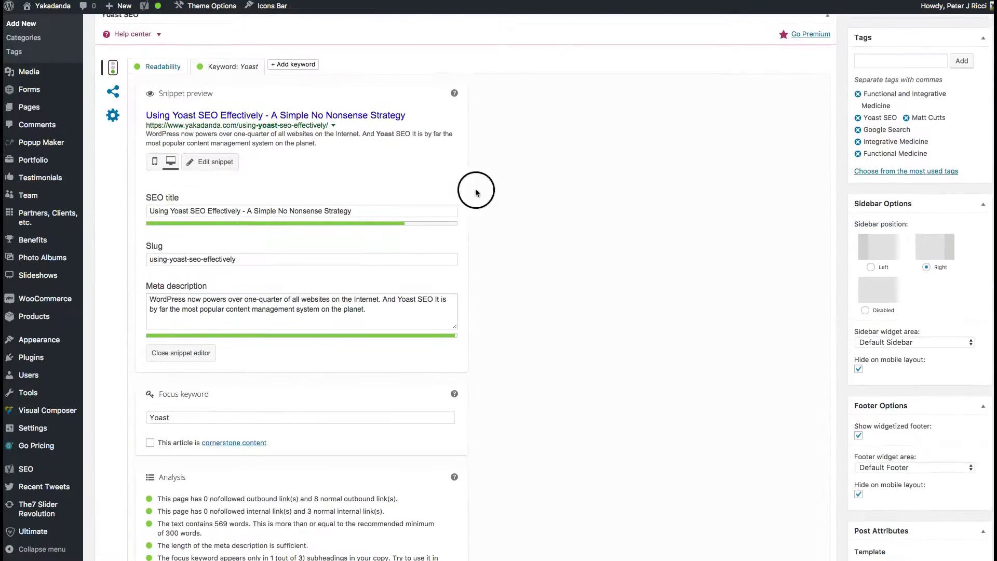
{"action": "left_click", "coordinate": [115, 91]}
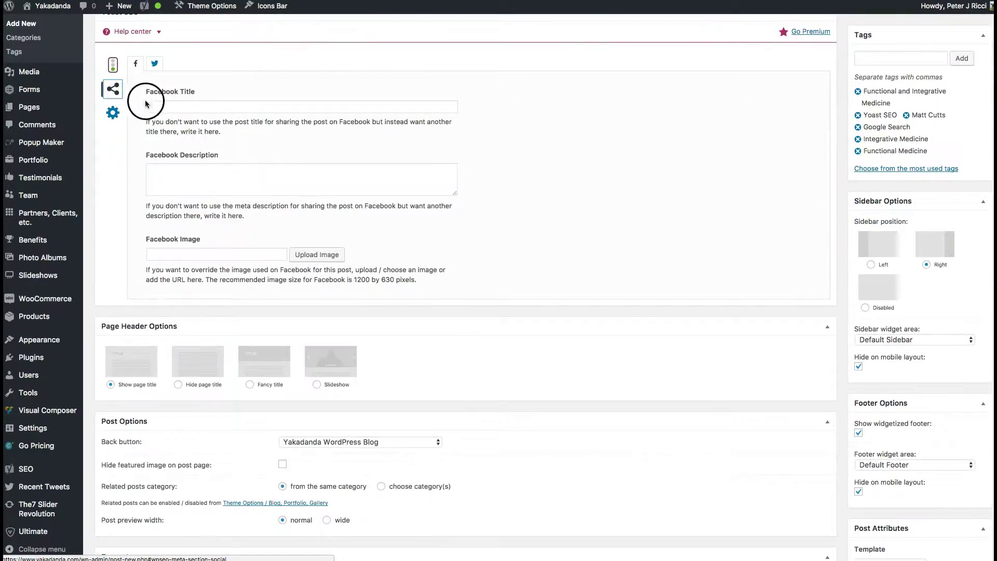
{"action": "scroll", "coordinate": [192, 122], "scroll_direction": "up", "scroll_amount": 3}
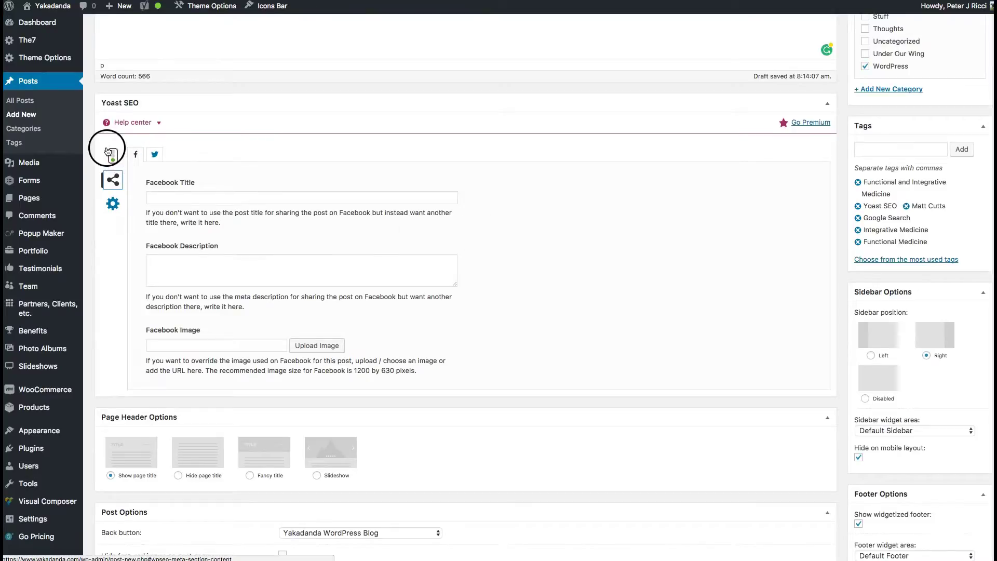
{"action": "left_click", "coordinate": [109, 152]}
{"action": "left_click", "coordinate": [115, 181]}
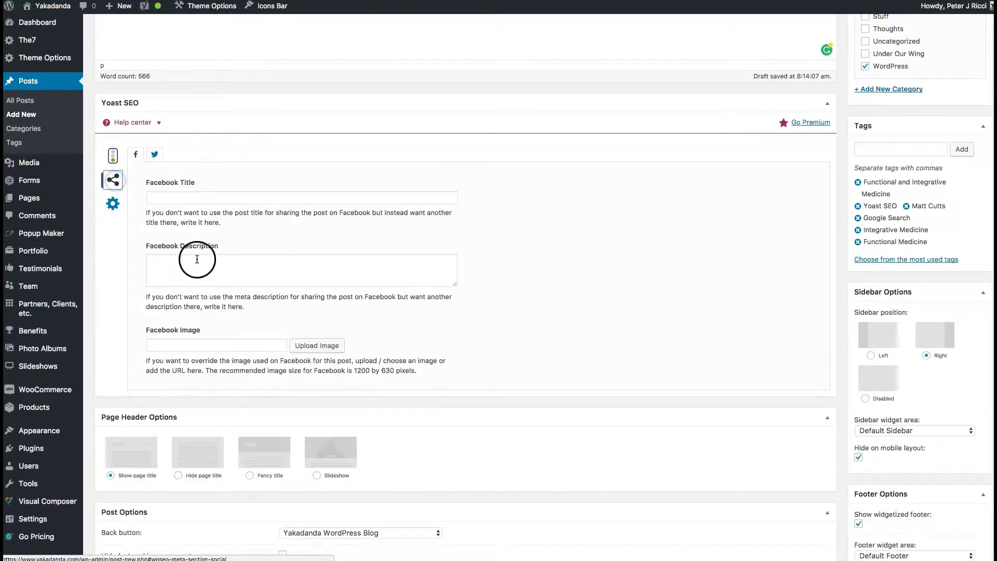
{"action": "left_click", "coordinate": [169, 196]}
{"action": "left_click", "coordinate": [178, 270]}
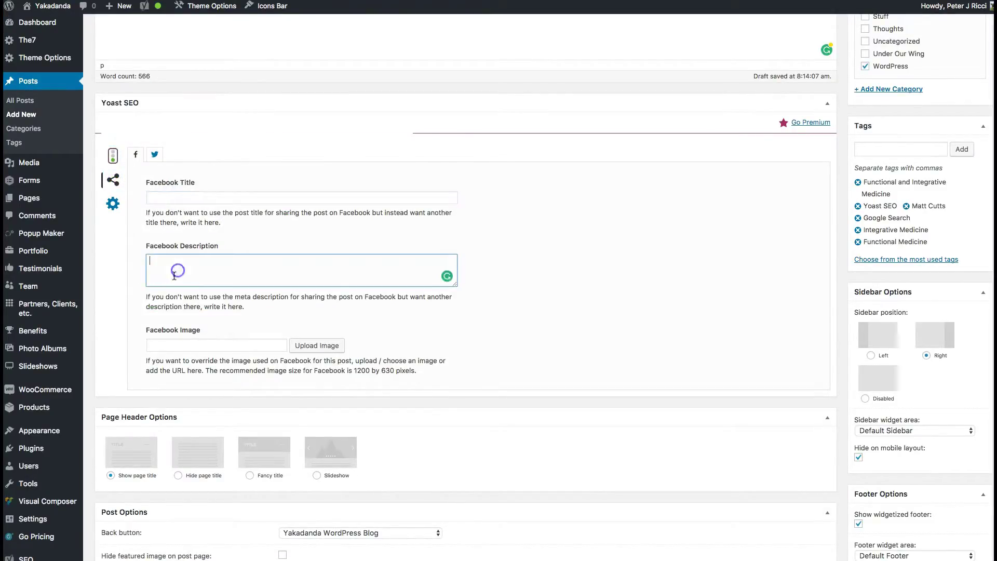
{"action": "left_click", "coordinate": [166, 341]}
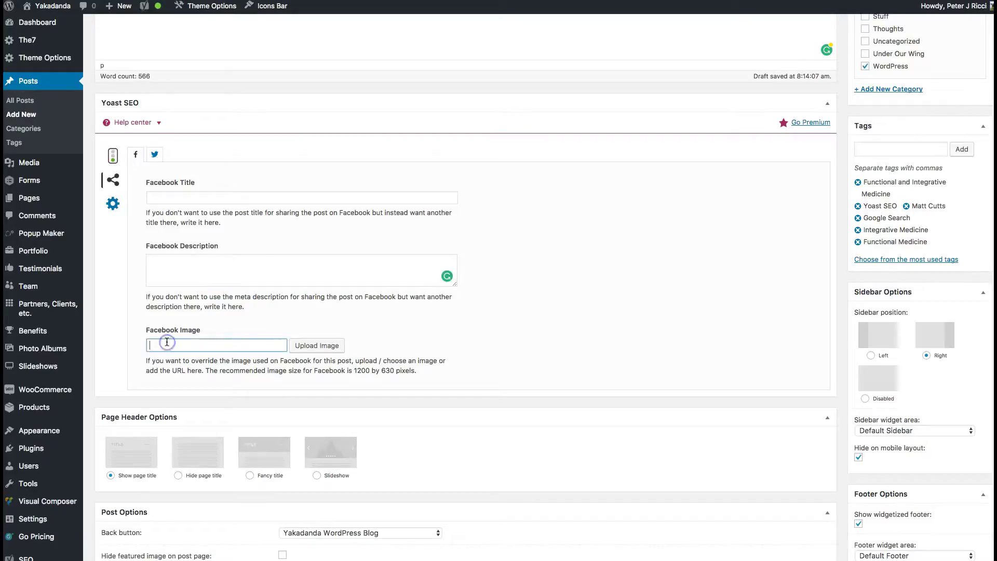
{"action": "left_click", "coordinate": [309, 347]}
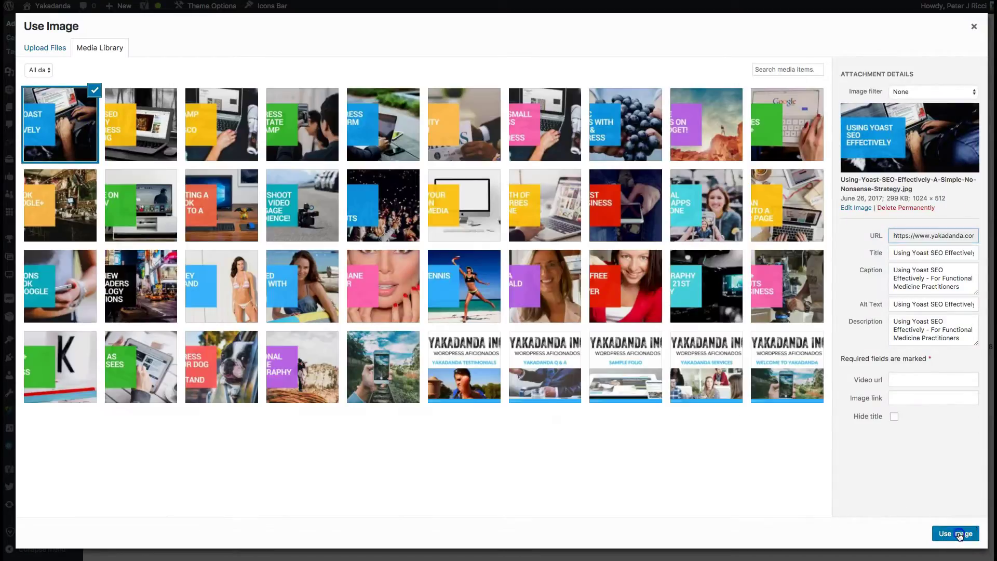
{"action": "left_click", "coordinate": [956, 533]}
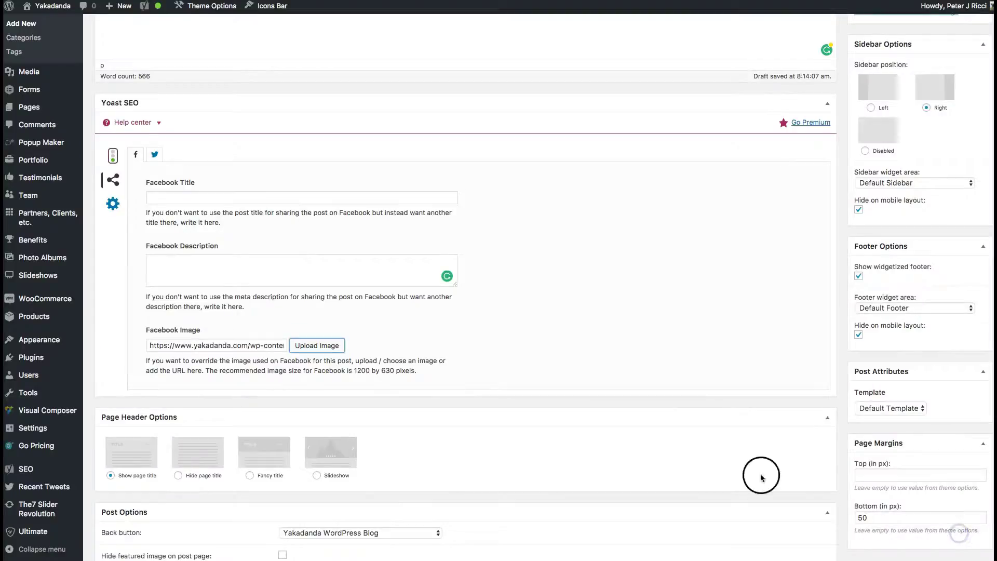
Copy the post title "Using Yoast SEO Effectively - A Simple No Nonsense Strategy" into the Facebook Title
{"action": "scroll", "coordinate": [393, 218], "scroll_direction": "up", "scroll_amount": 10}
{"action": "scroll", "coordinate": [393, 217], "scroll_direction": "up", "scroll_amount": 3}
{"action": "triple_click", "coordinate": [259, 57]}
{"action": "key", "text": "ctrl+c"}
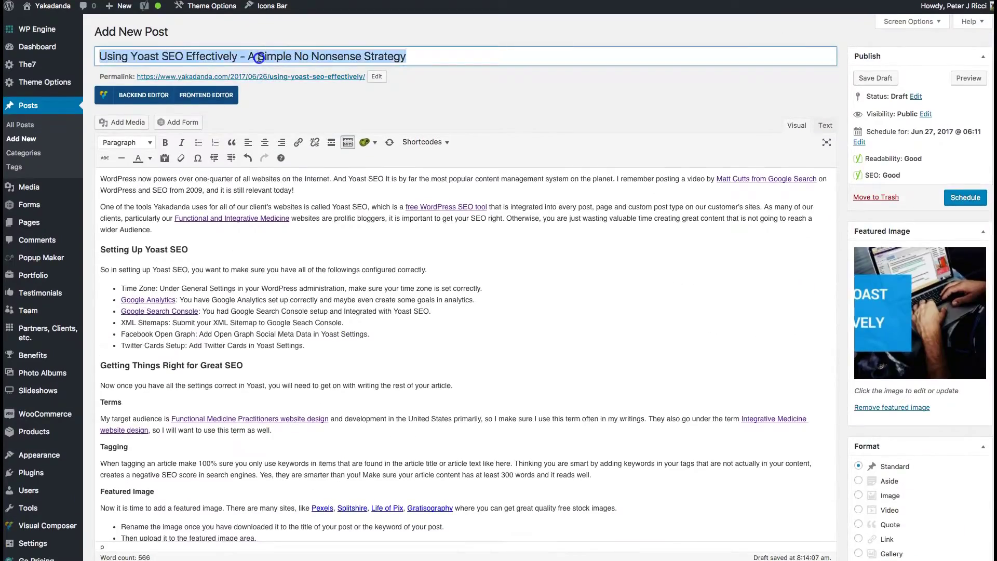
{"action": "scroll", "coordinate": [410, 283], "scroll_direction": "down", "scroll_amount": 13}
{"action": "left_click", "coordinate": [198, 166]}
{"action": "key", "text": "ctrl+v"}
Copy the article's opening paragraph, from "WordPress now powers" to "still relevant today!", into the Facebook Description
{"action": "scroll", "coordinate": [397, 224], "scroll_direction": "up", "scroll_amount": 13}
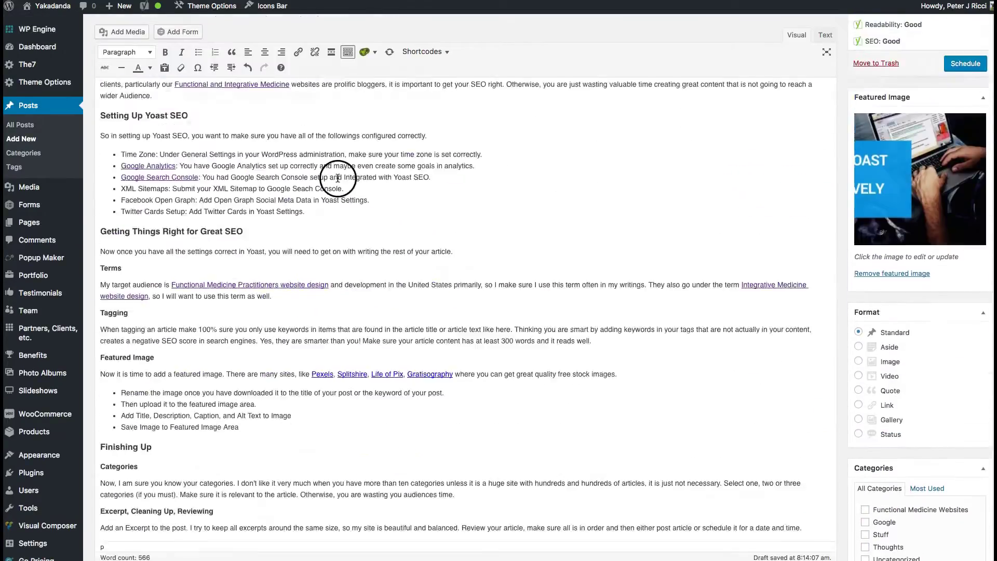
{"action": "left_click_drag", "start_coordinate": [312, 191], "coordinate": [89, 174]}
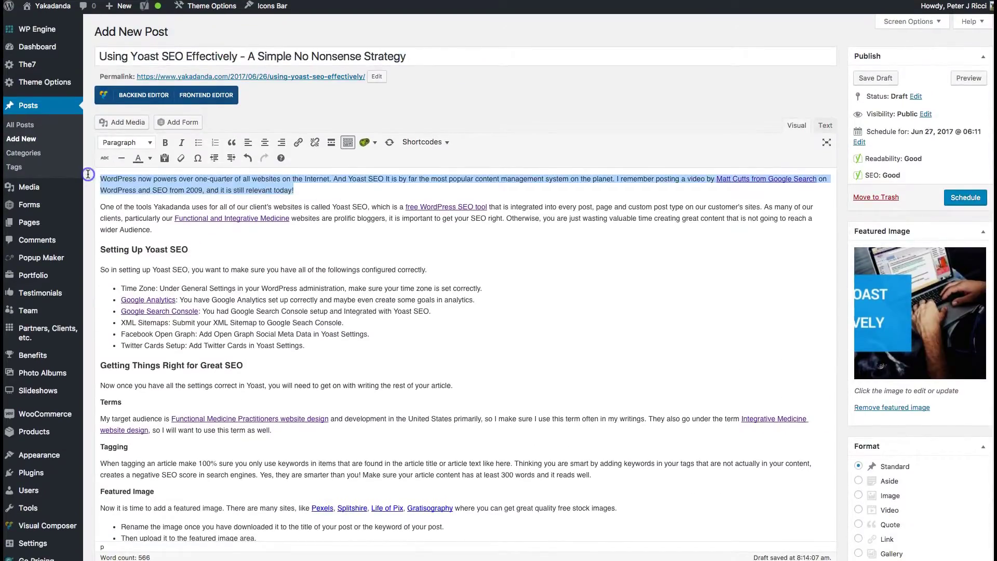
{"action": "scroll", "coordinate": [507, 331], "scroll_direction": "down", "scroll_amount": 13}
{"action": "left_click", "coordinate": [241, 210]}
{"action": "type", "text": "It is by far the most popular content management system on the planet. I remember posting a video by Matt Cutts from Google Search on WordPress and SEO from 2009, and it is still relevant today!"}
Copy "Using Yoast SEO Effectively" from the Facebook Title into the Twitter Title
{"action": "scroll", "coordinate": [597, 262], "scroll_direction": "up", "scroll_amount": 5}
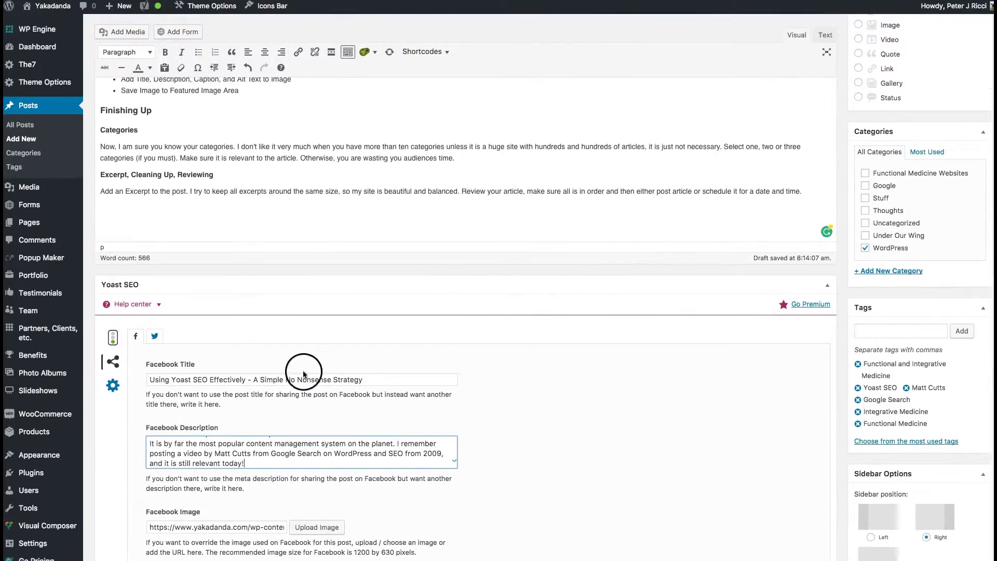
{"action": "left_click", "coordinate": [156, 339]}
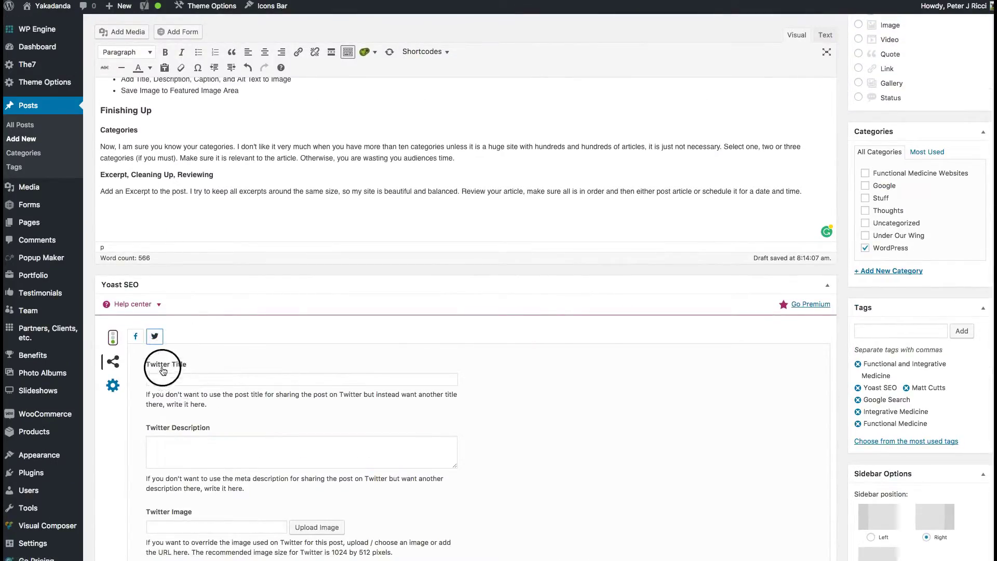
{"action": "scroll", "coordinate": [225, 385], "scroll_direction": "down", "scroll_amount": 3}
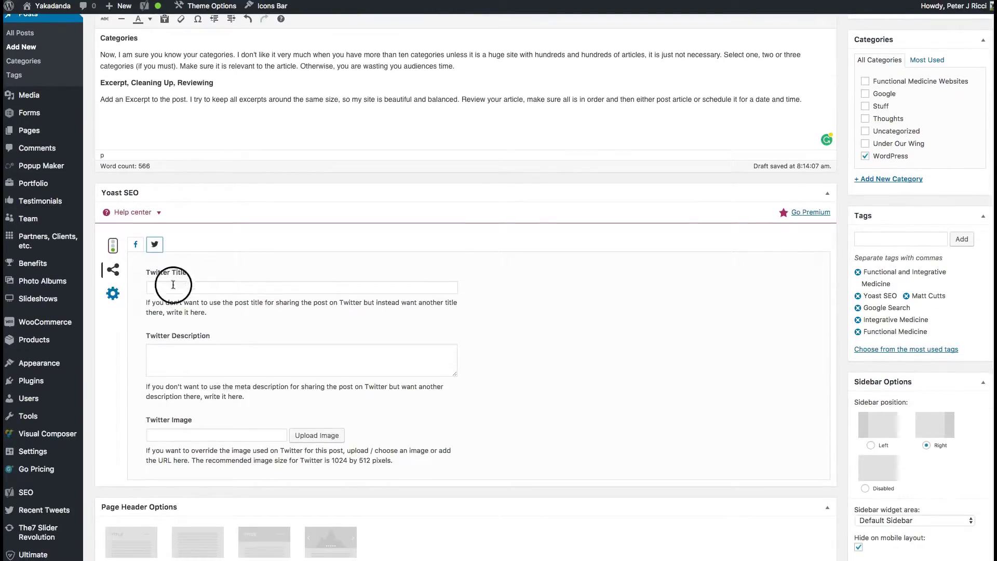
{"action": "left_click", "coordinate": [136, 245]}
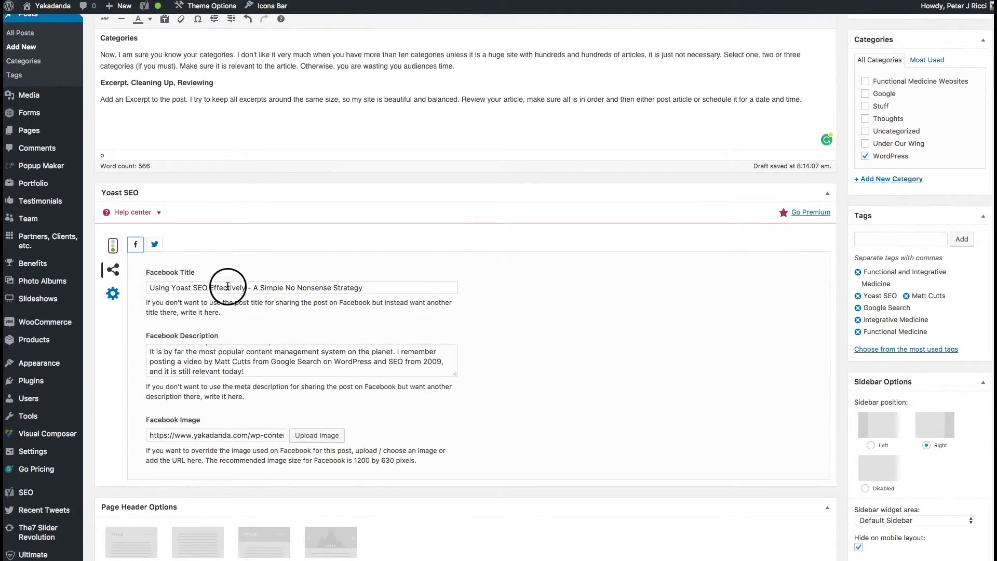
{"action": "left_click_drag", "start_coordinate": [246, 287], "coordinate": [148, 288]}
{"action": "key", "text": "ctrl+c"}
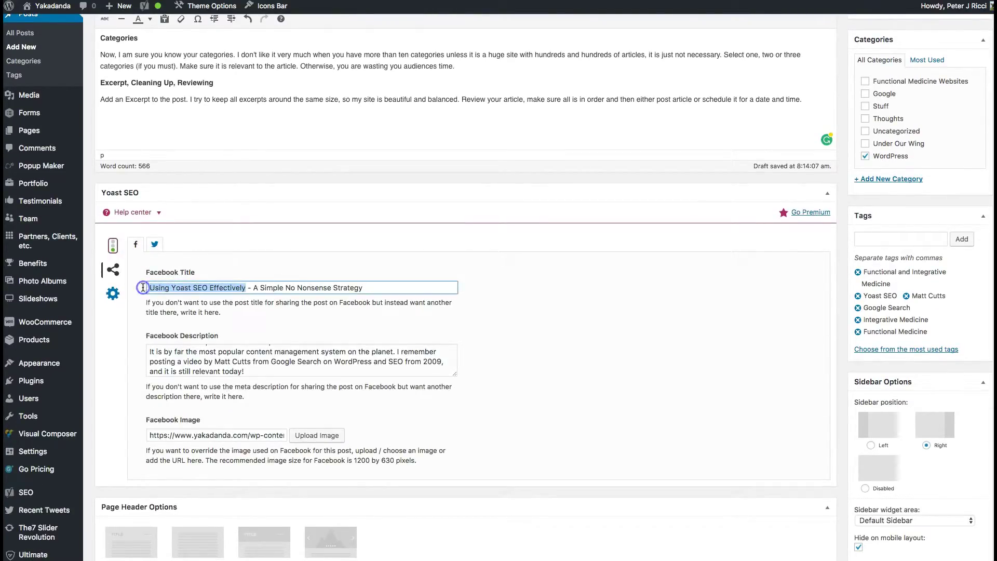
{"action": "left_click", "coordinate": [154, 244]}
{"action": "left_click", "coordinate": [178, 285]}
{"action": "key", "text": "ctrl+v"}
Copy the opening of the Facebook Description, up to "content management system on the planet.", into the Twitter Description
{"action": "left_click", "coordinate": [136, 246]}
{"action": "scroll", "coordinate": [249, 461], "scroll_direction": "up", "scroll_amount": 1}
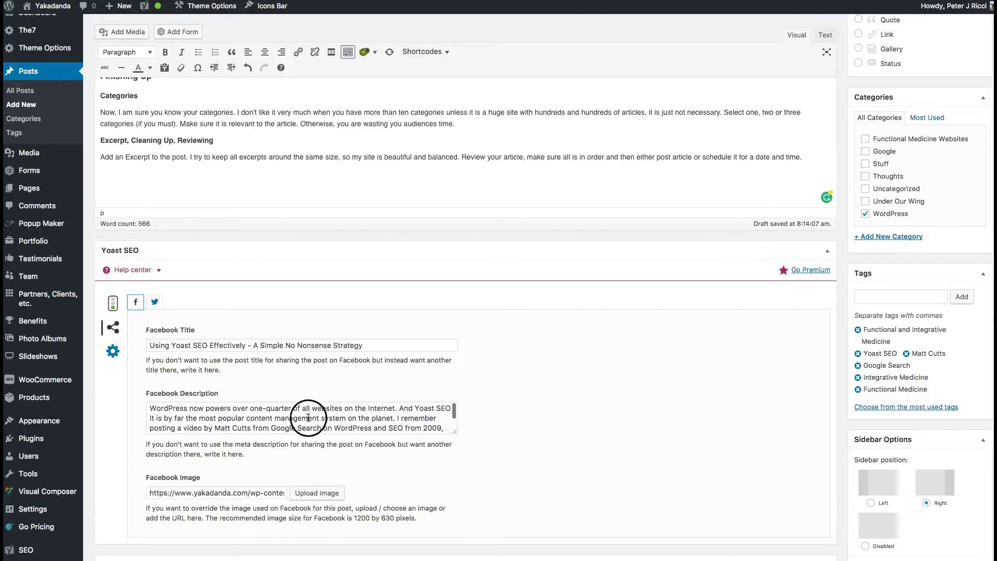
{"action": "scroll", "coordinate": [210, 418], "scroll_direction": "down", "scroll_amount": 1}
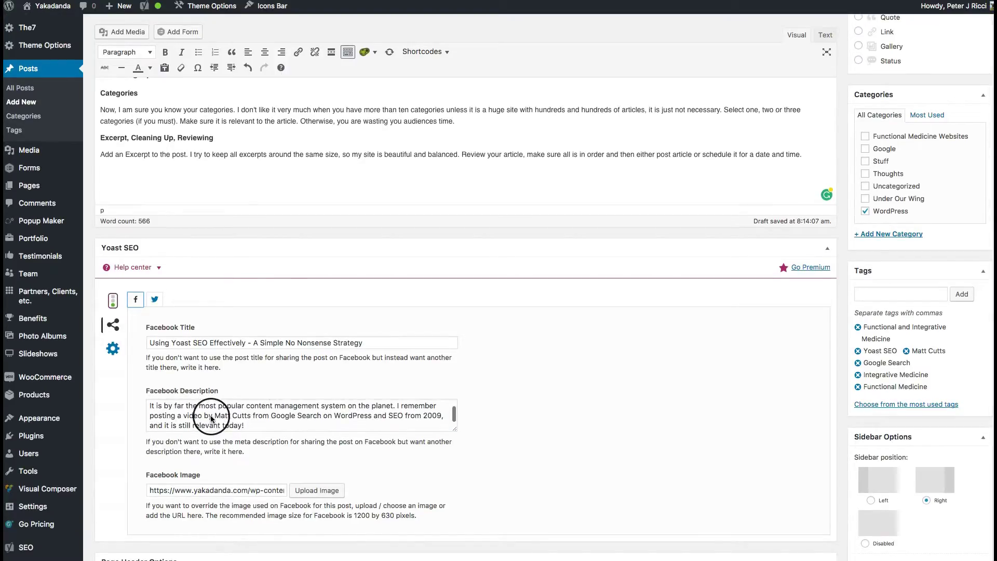
{"action": "scroll", "coordinate": [211, 418], "scroll_direction": "up", "scroll_amount": 2}
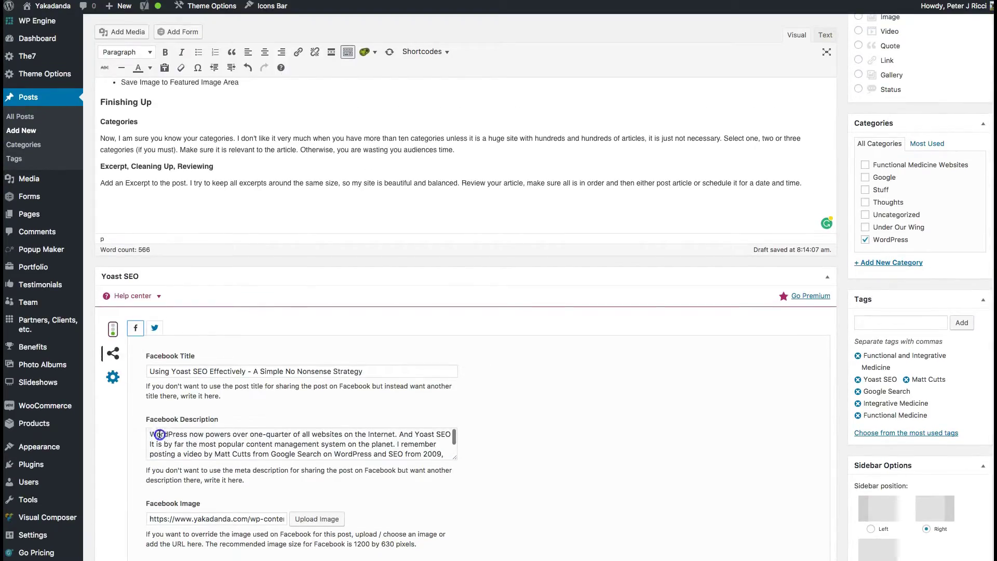
{"action": "left_click_drag", "start_coordinate": [160, 435], "coordinate": [324, 440]}
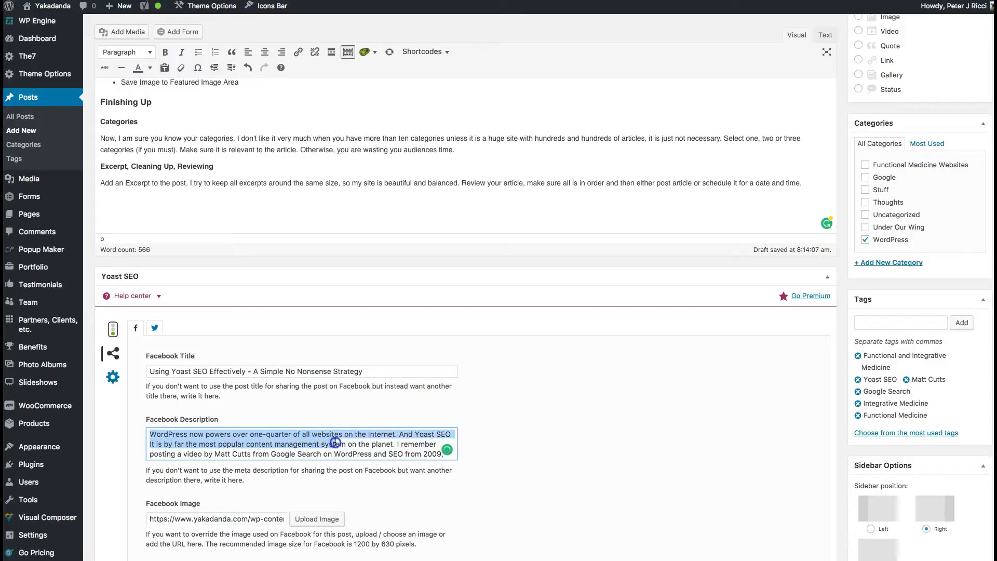
{"action": "left_click", "coordinate": [155, 327]}
{"action": "left_click", "coordinate": [186, 431]}
{"action": "type", "text": "WordPress now powers over one-quarter of all websites on the Internet. And Yoast SEO It is by far the most popular content management system on the planet."}
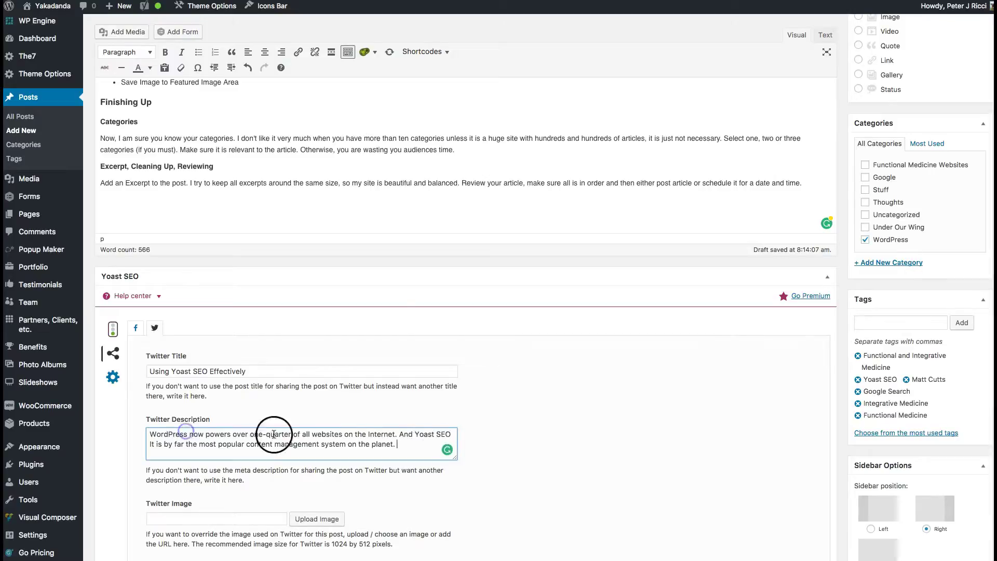
Set the Twitter image to Using-Yoast-SEO-Effectively-A-Simple-No-Nonsense-Strategy.jpg from the media library
{"action": "scroll", "coordinate": [574, 438], "scroll_direction": "down", "scroll_amount": 3}
{"action": "left_click", "coordinate": [326, 431]}
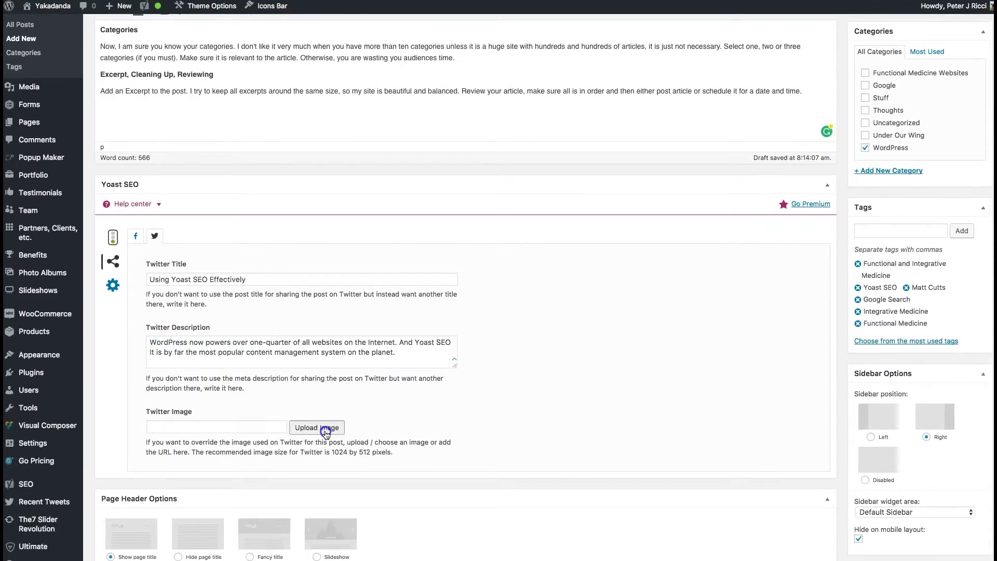
{"action": "left_click", "coordinate": [71, 110]}
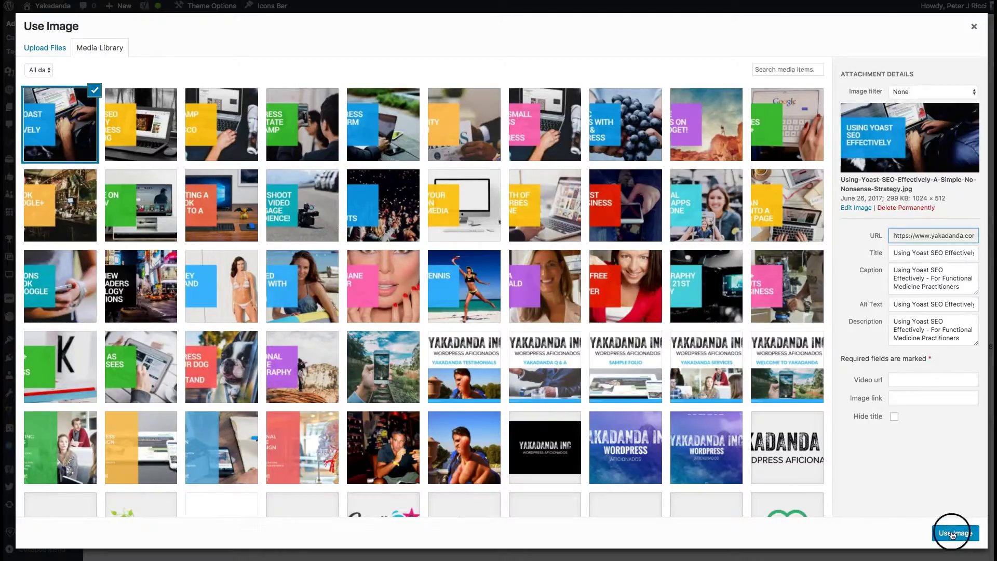
{"action": "left_click", "coordinate": [952, 534]}
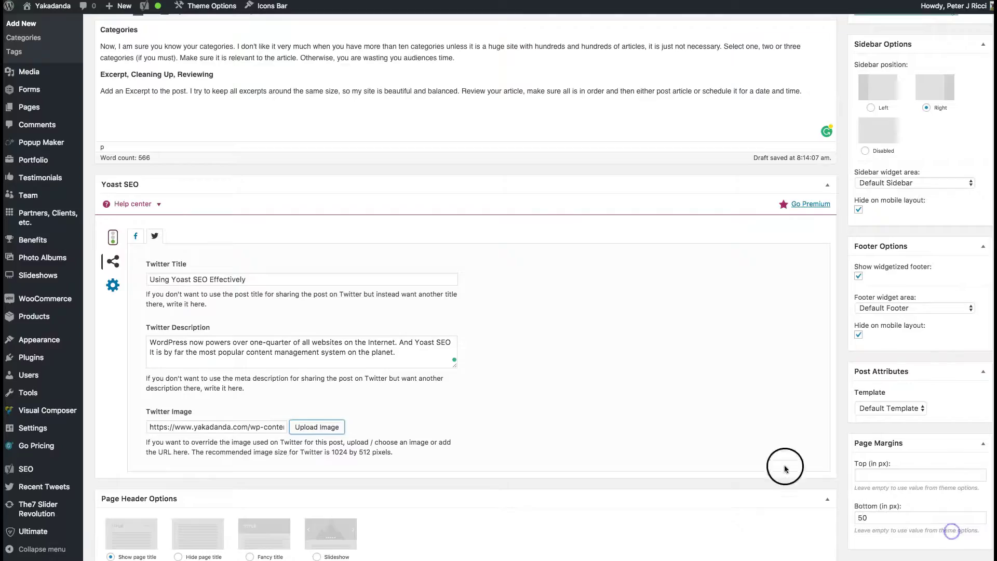
Look over Yoast SEO's advanced settings for the post, including the meta robots options and the canonical URL
{"action": "left_click", "coordinate": [116, 261]}
{"action": "left_click", "coordinate": [113, 283]}
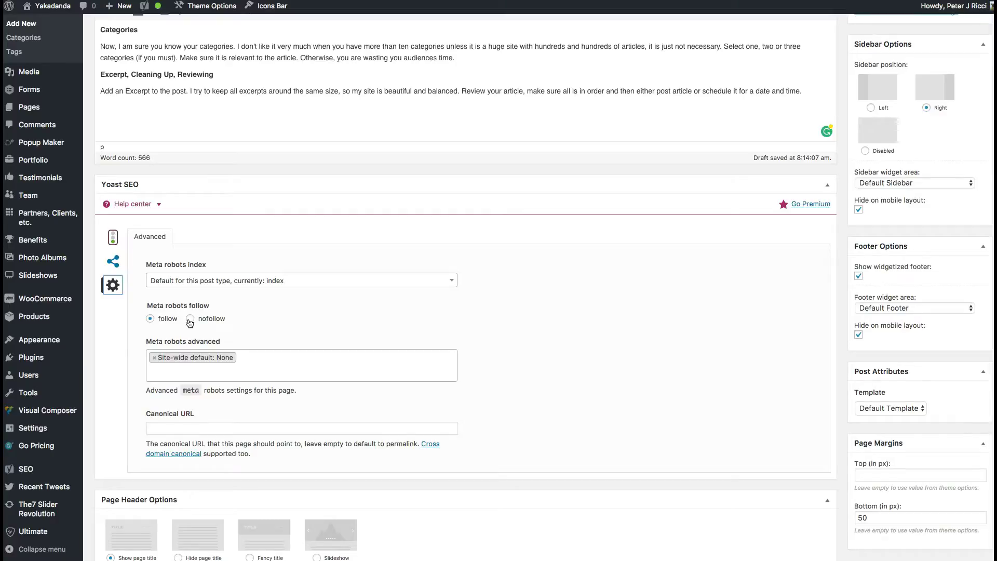
{"action": "left_click", "coordinate": [160, 429]}
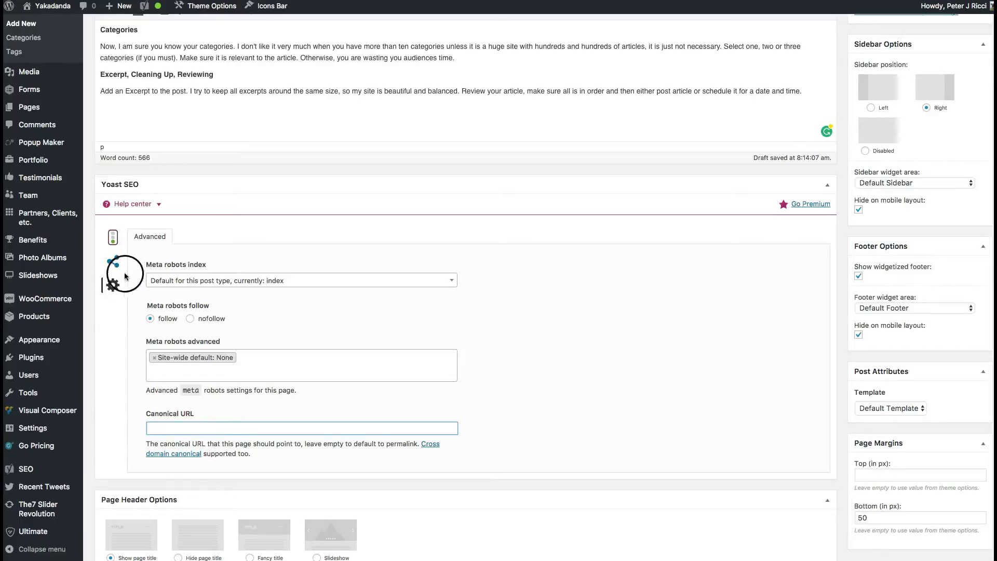
Review the complete draft, checking the Twitter data, Yoast snippet and keyword analysis, page header and post options, excerpt, article text and publish settings
{"action": "left_click", "coordinate": [113, 263]}
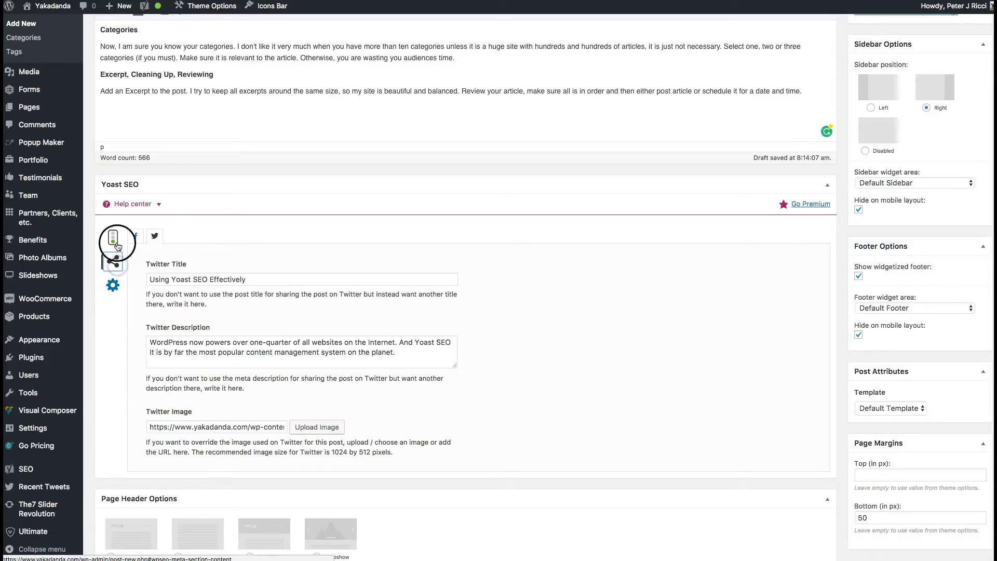
{"action": "left_click", "coordinate": [116, 240]}
{"action": "scroll", "coordinate": [808, 294], "scroll_direction": "down", "scroll_amount": 10}
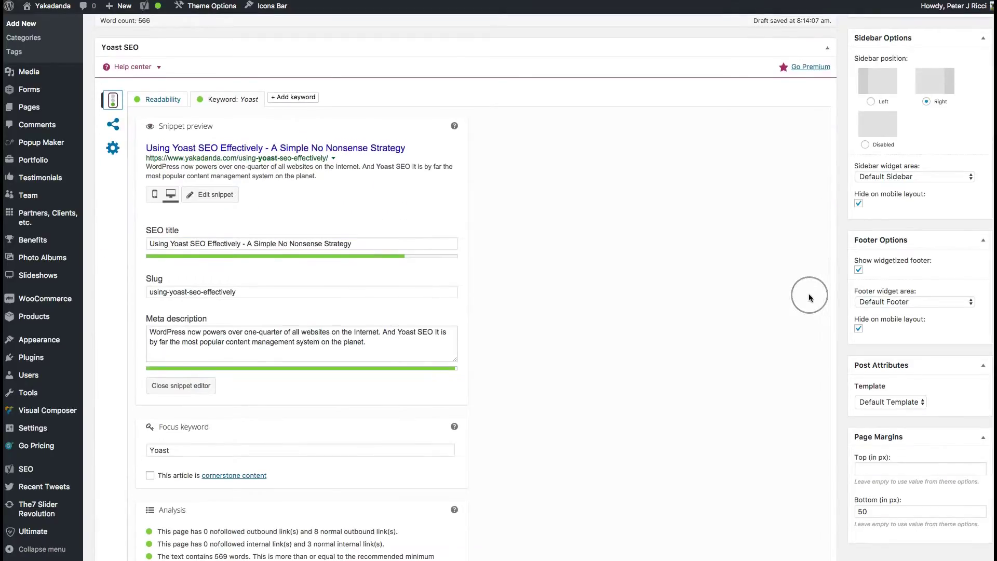
{"action": "scroll", "coordinate": [809, 294], "scroll_direction": "down", "scroll_amount": 8}
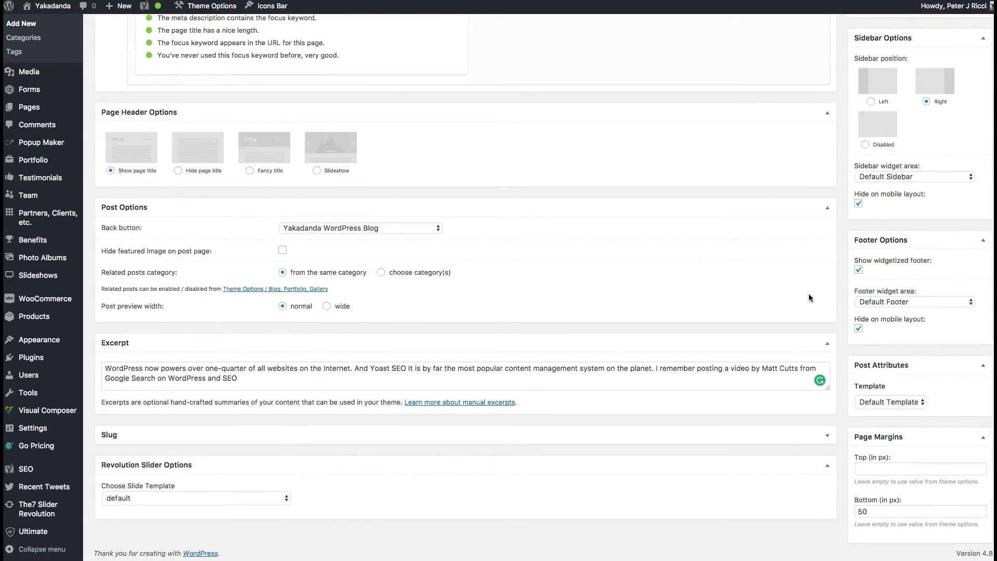
{"action": "scroll", "coordinate": [809, 294], "scroll_direction": "up", "scroll_amount": 18}
{"action": "scroll", "coordinate": [809, 294], "scroll_direction": "down", "scroll_amount": 18}
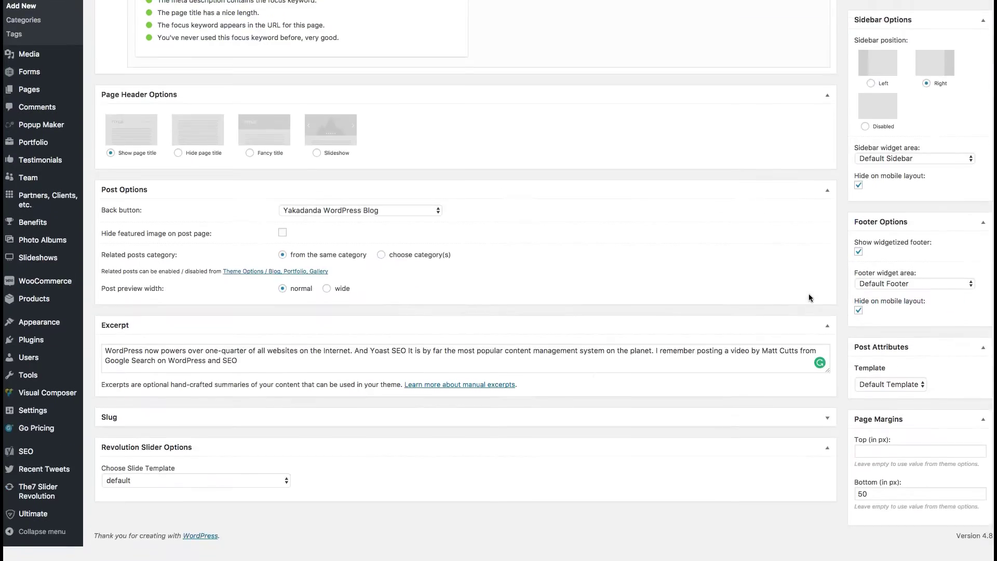
{"action": "scroll", "coordinate": [809, 294], "scroll_direction": "up", "scroll_amount": 20}
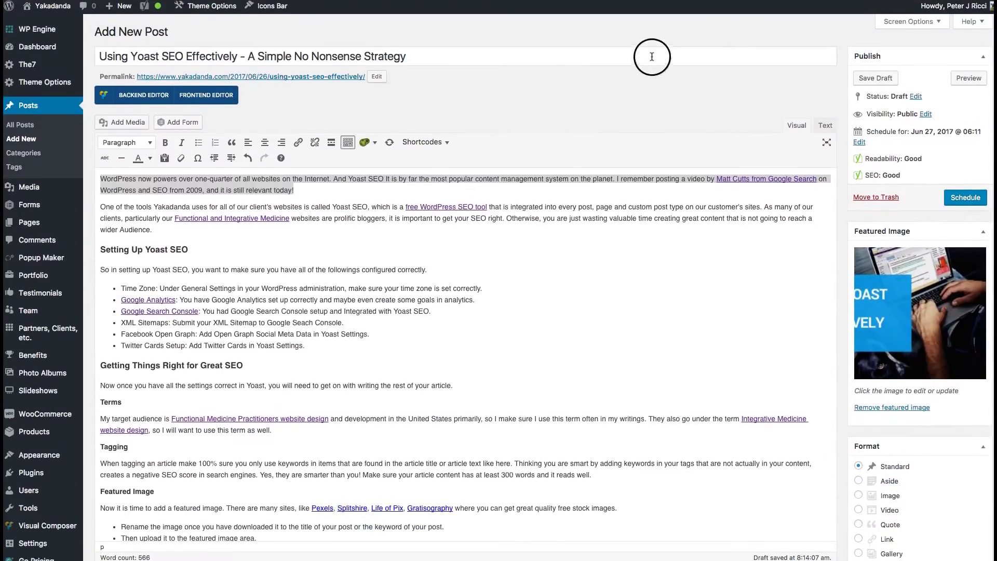
{"action": "left_click", "coordinate": [582, 217]}
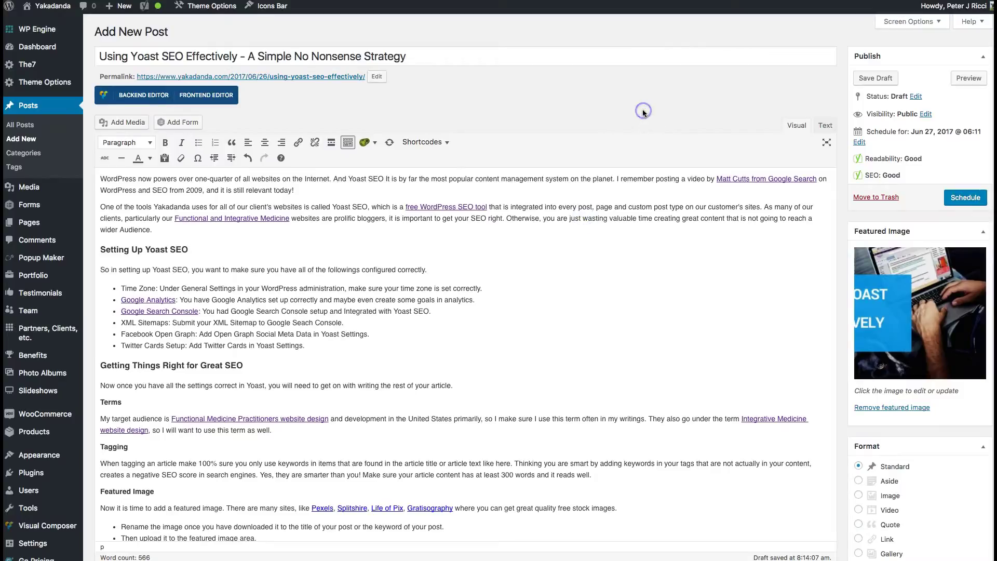
{"action": "scroll", "coordinate": [603, 291], "scroll_direction": "down", "scroll_amount": 20}
{"action": "scroll", "coordinate": [608, 266], "scroll_direction": "down", "scroll_amount": 15}
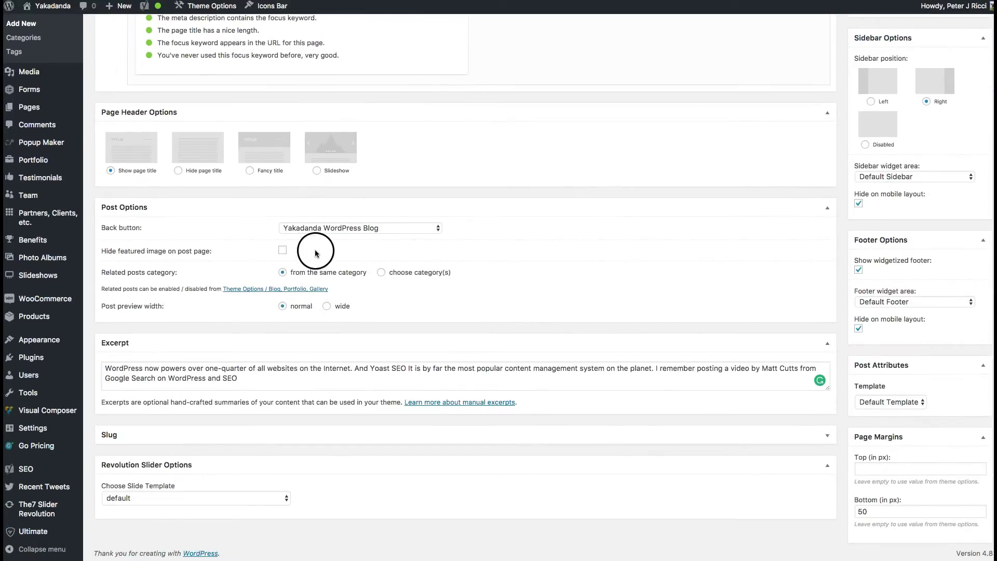
{"action": "scroll", "coordinate": [575, 167], "scroll_direction": "up", "scroll_amount": 20}
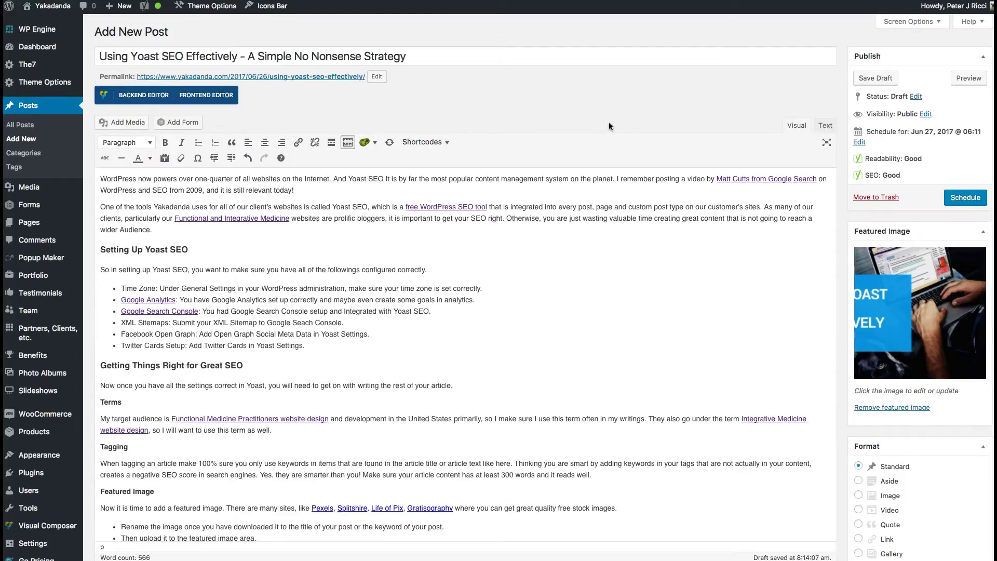
{"action": "scroll", "coordinate": [610, 125], "scroll_direction": "down", "scroll_amount": 5}
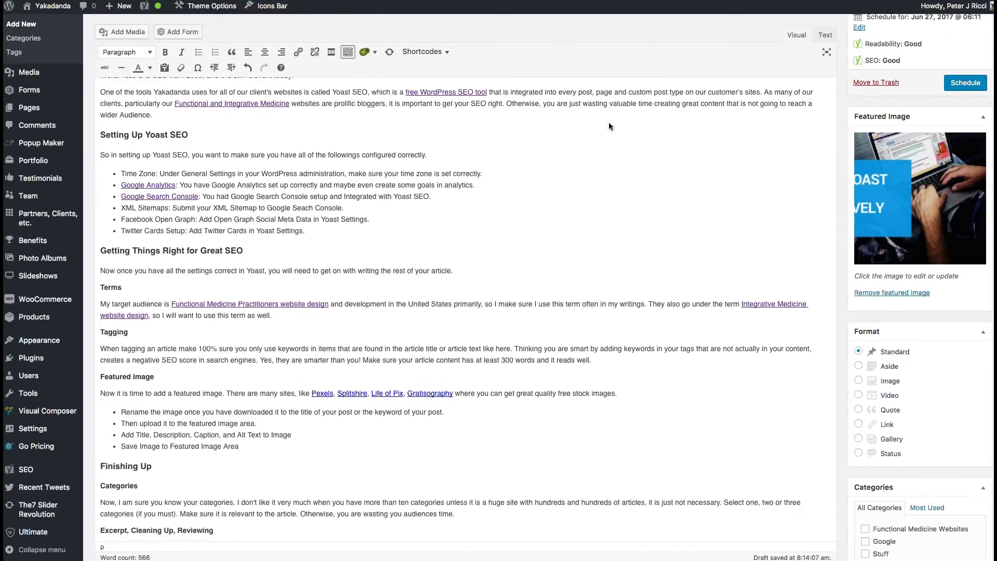
{"action": "scroll", "coordinate": [616, 122], "scroll_direction": "up", "scroll_amount": 5}
Schedule the post for publication on Jun 27, 2017 at 06:11 and look over the scheduled post
{"action": "left_click", "coordinate": [959, 198]}
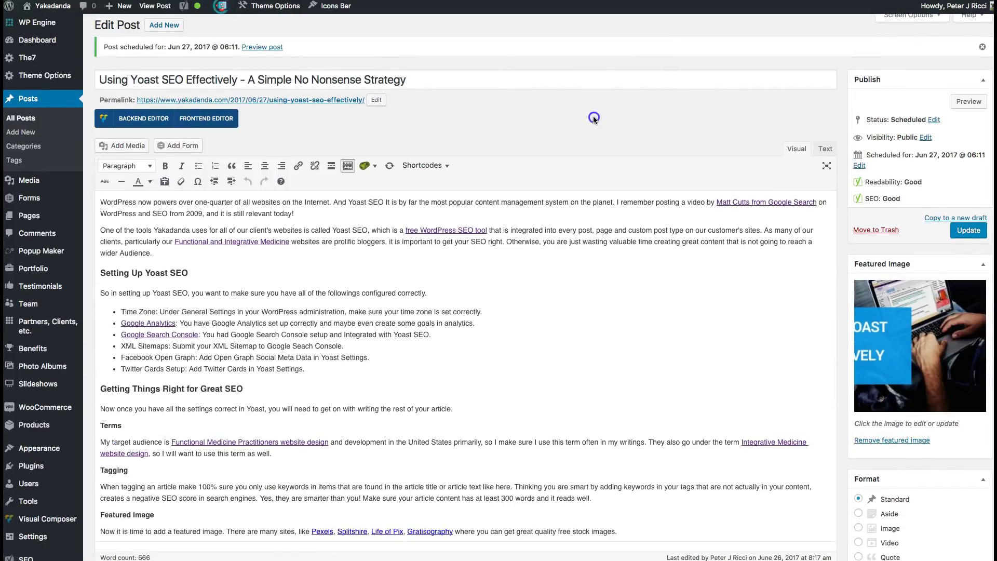
{"action": "scroll", "coordinate": [618, 245], "scroll_direction": "down", "scroll_amount": 7}
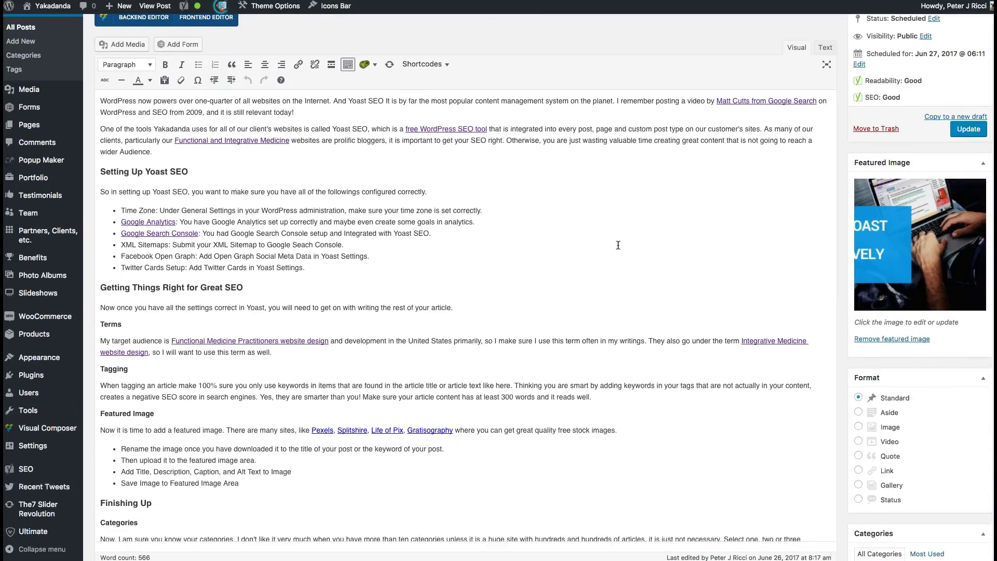
{"action": "scroll", "coordinate": [618, 245], "scroll_direction": "up", "scroll_amount": 8}
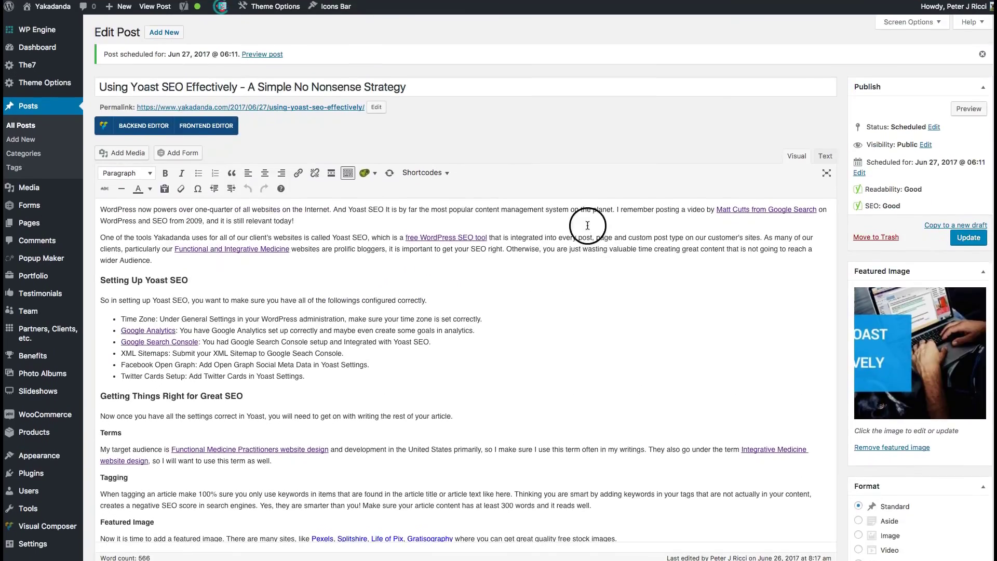